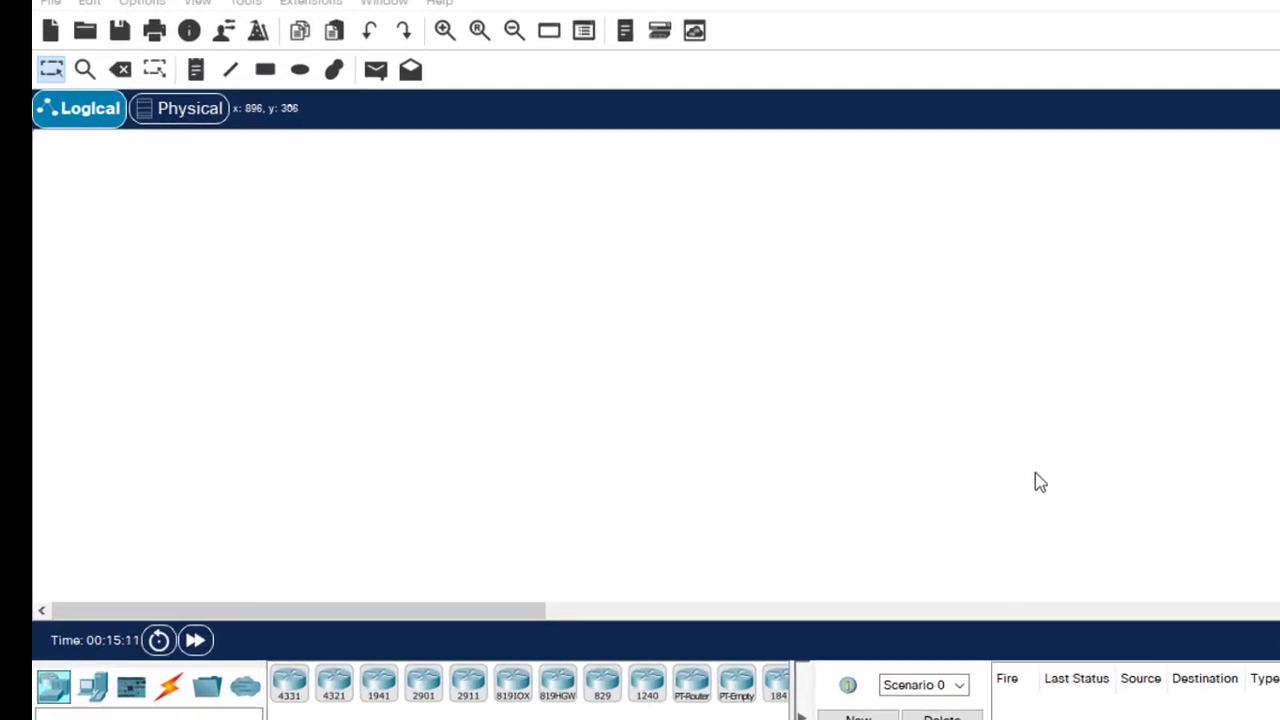
- Switch to the empty Notepad document New Text Document.txt
key(alt+Tab)
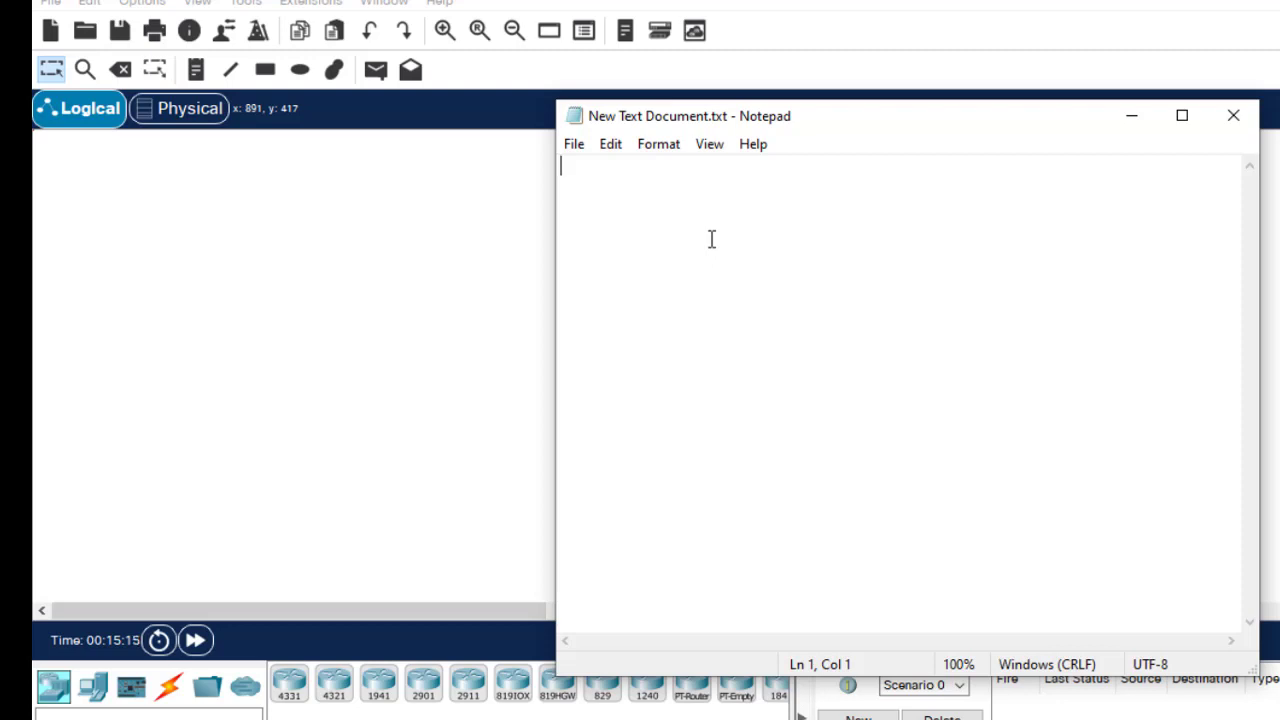
- Write the heading 'Switch Virtual Interface (SVI)' in the notes
text(Sw)
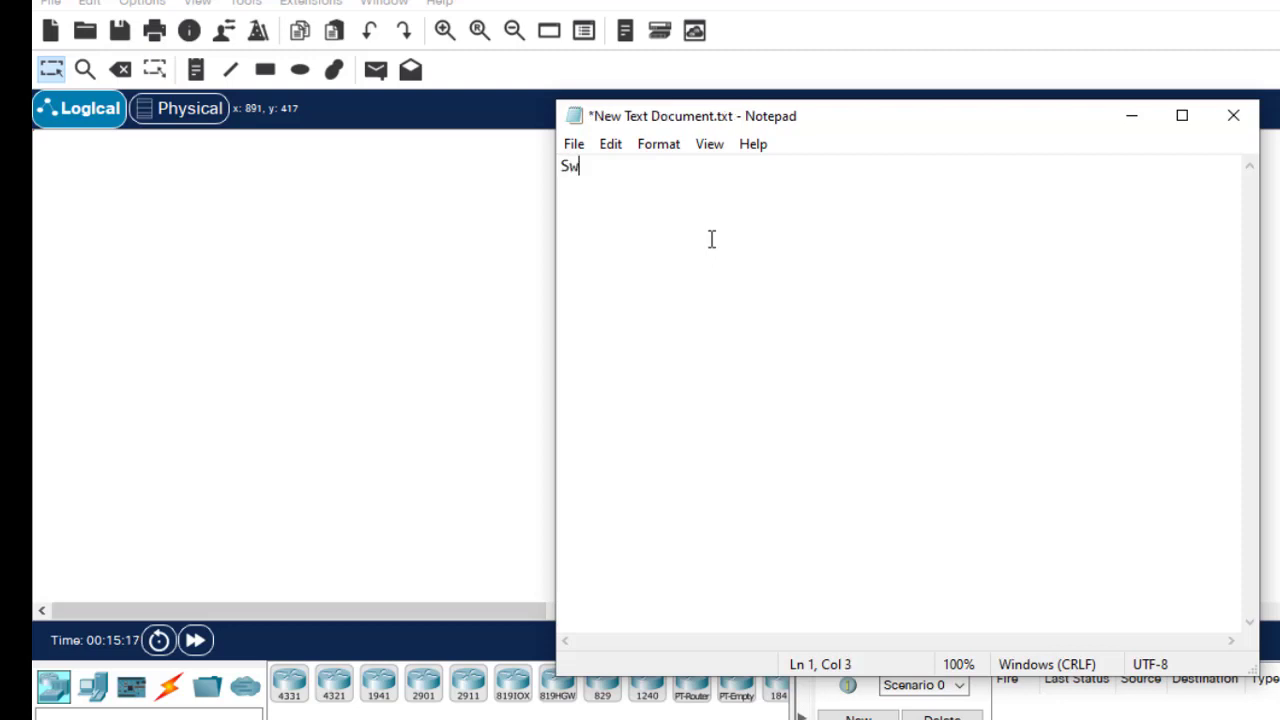
text(itch V)
text(irtu)
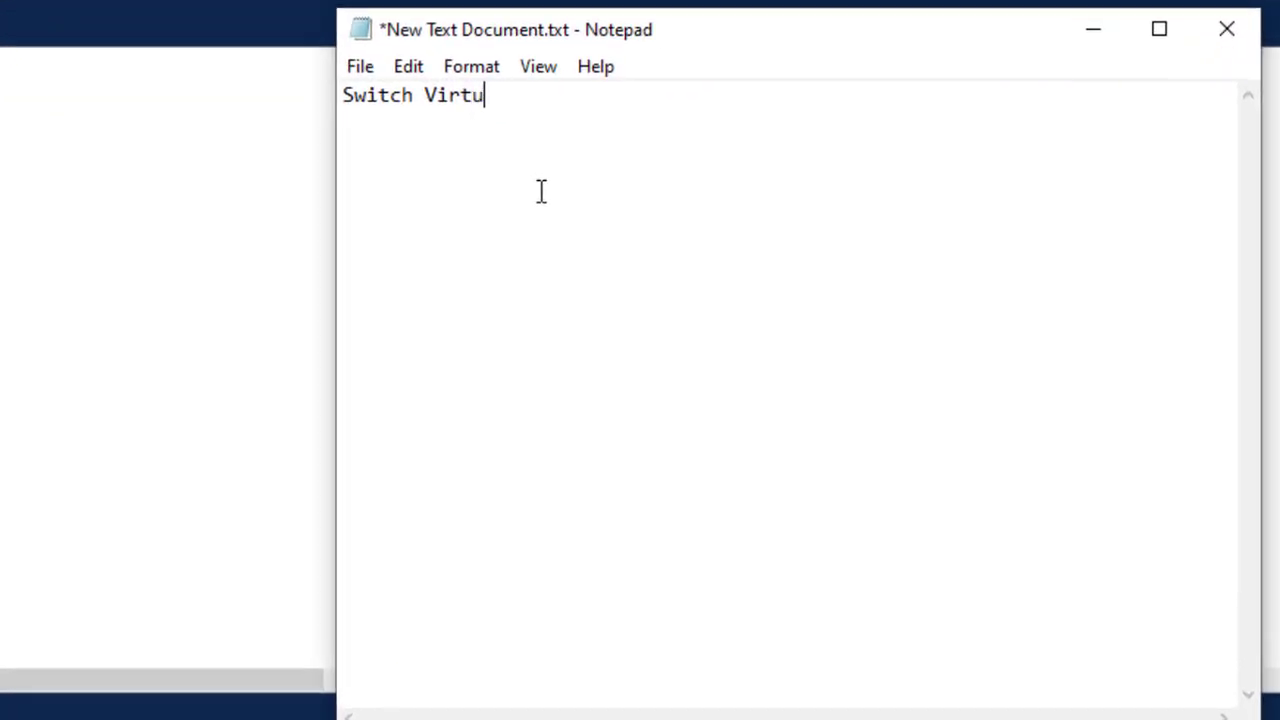
text(al Inter)
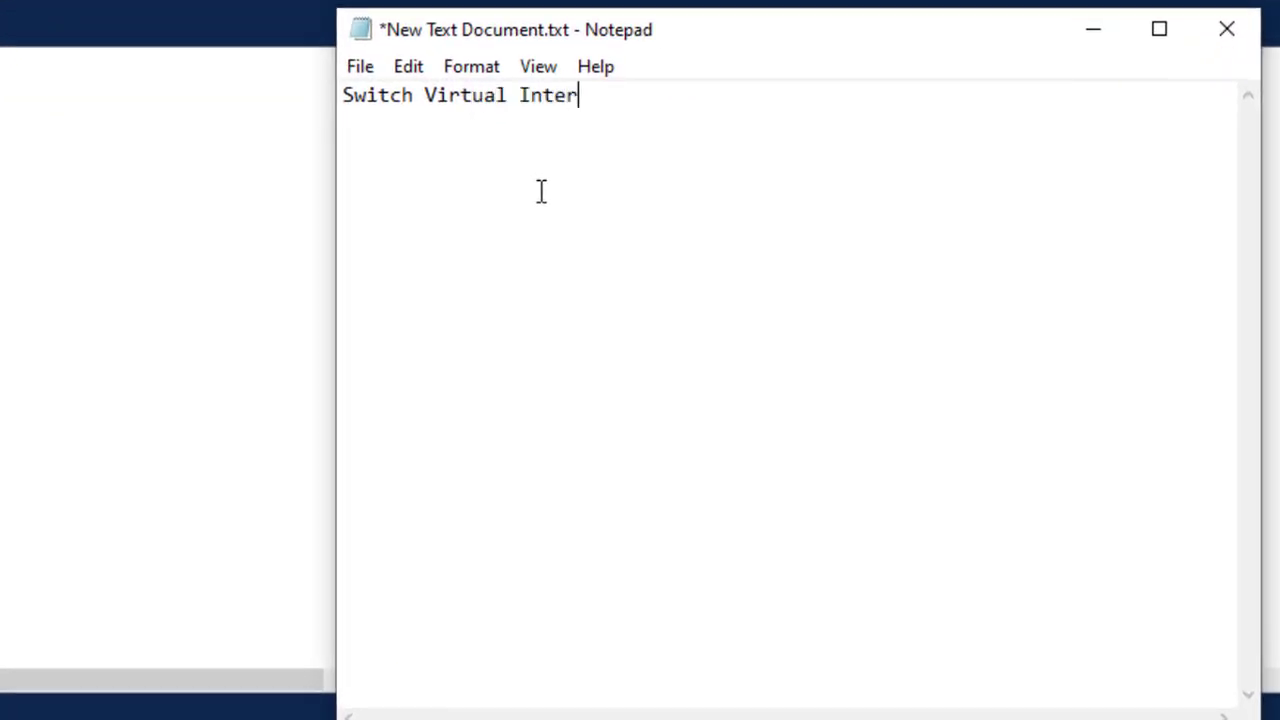
text(face)
text(())
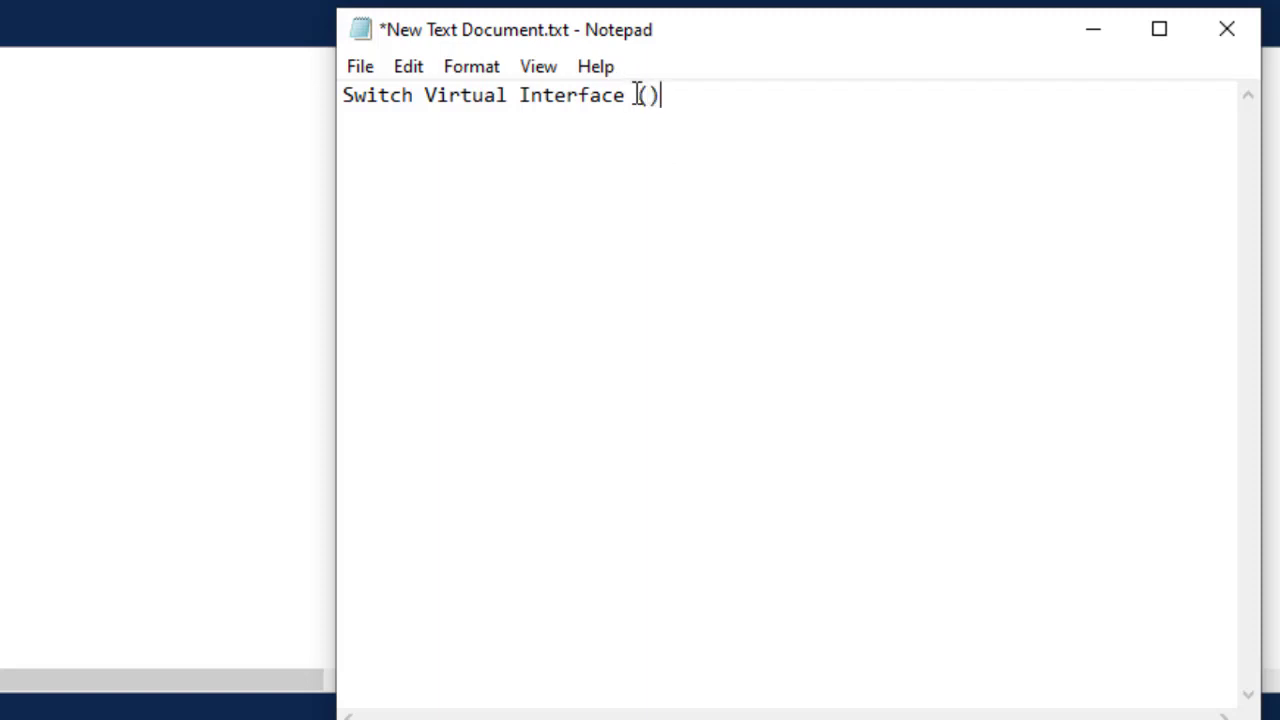
key(Left)
text(SVI)
- Add the line 'Layer-3 switch' below the heading
click(744, 101)
key(Return)
key(Return)
text(La)
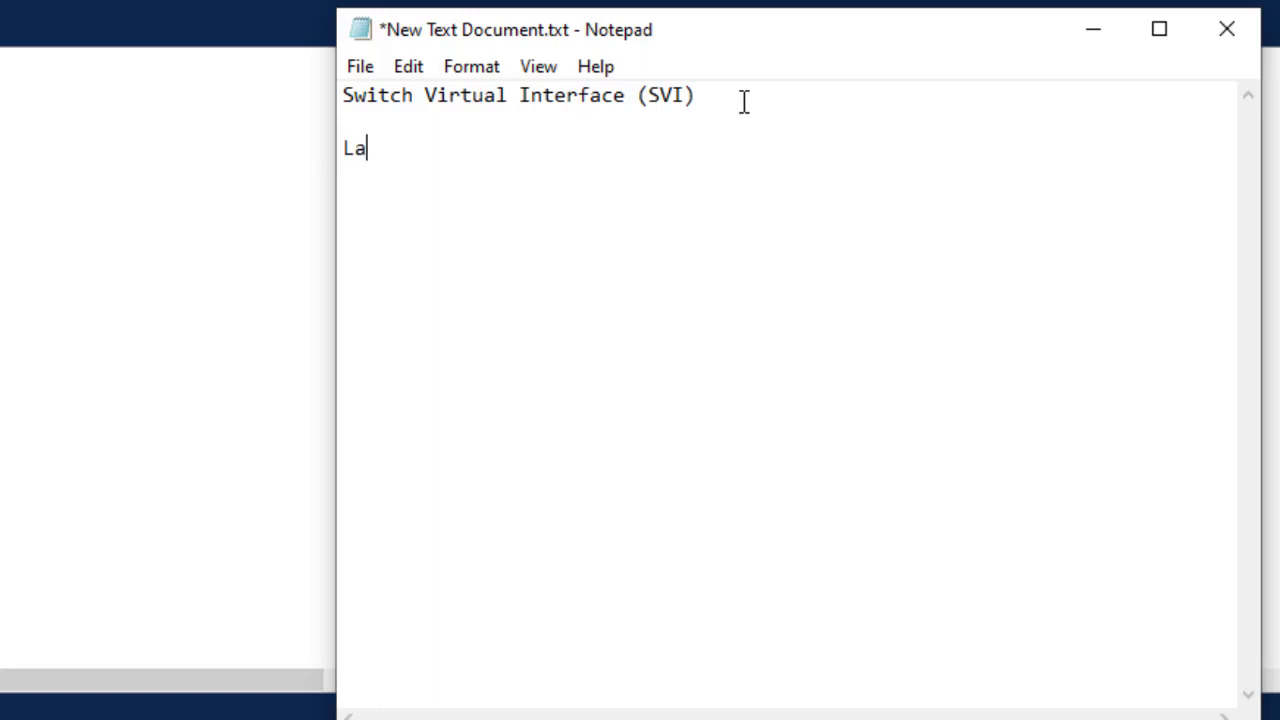
text(yer-3 switch)
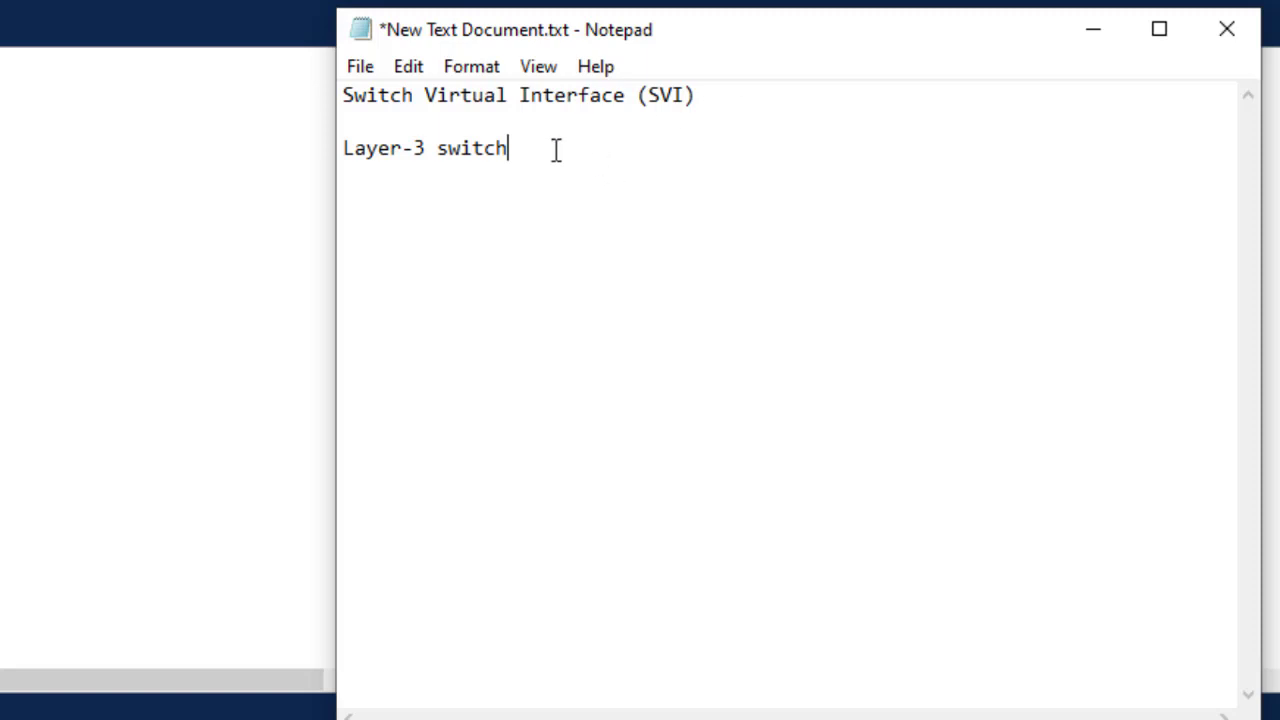
drag(523, 149, 341, 152)
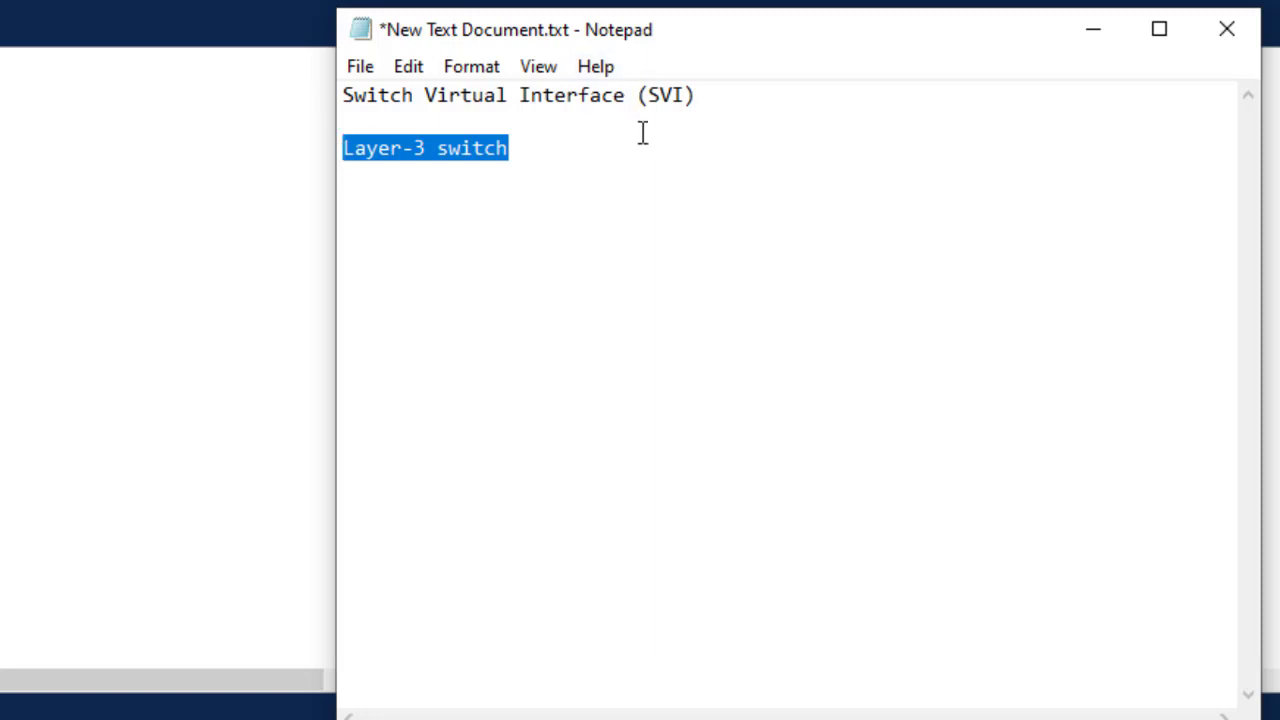
click(674, 180)
drag(704, 101, 350, 104)
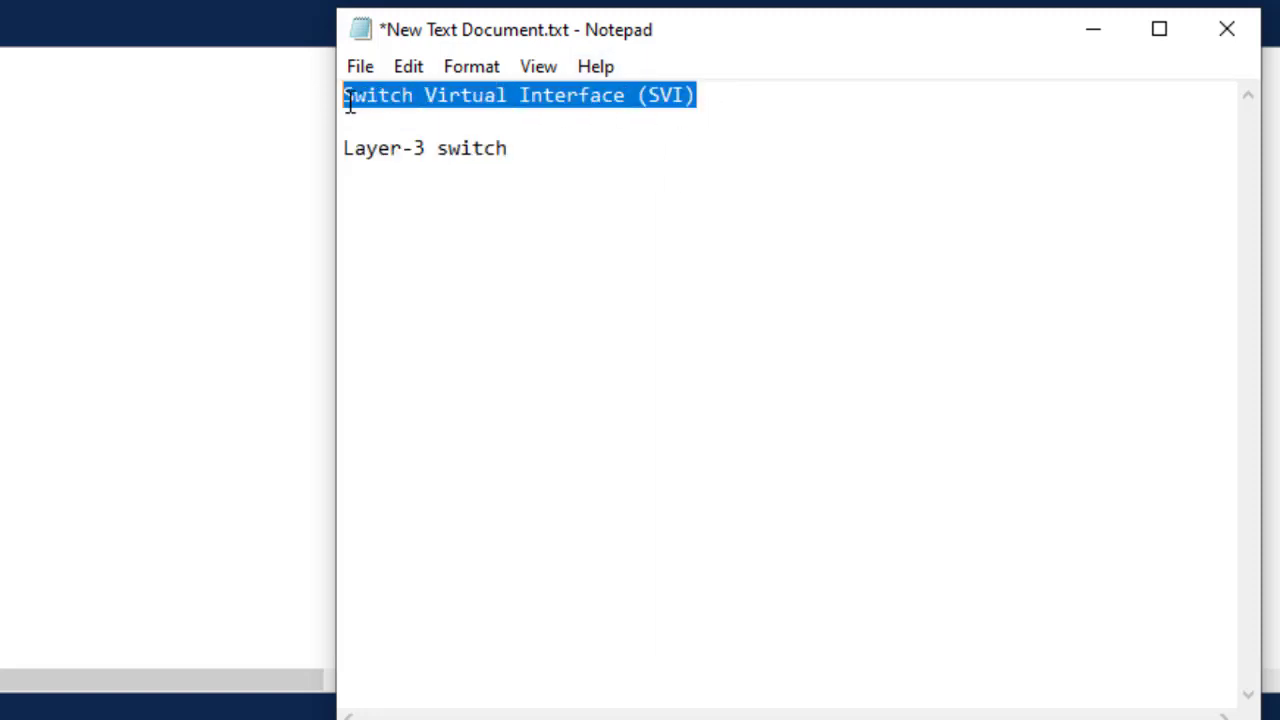
click(539, 160)
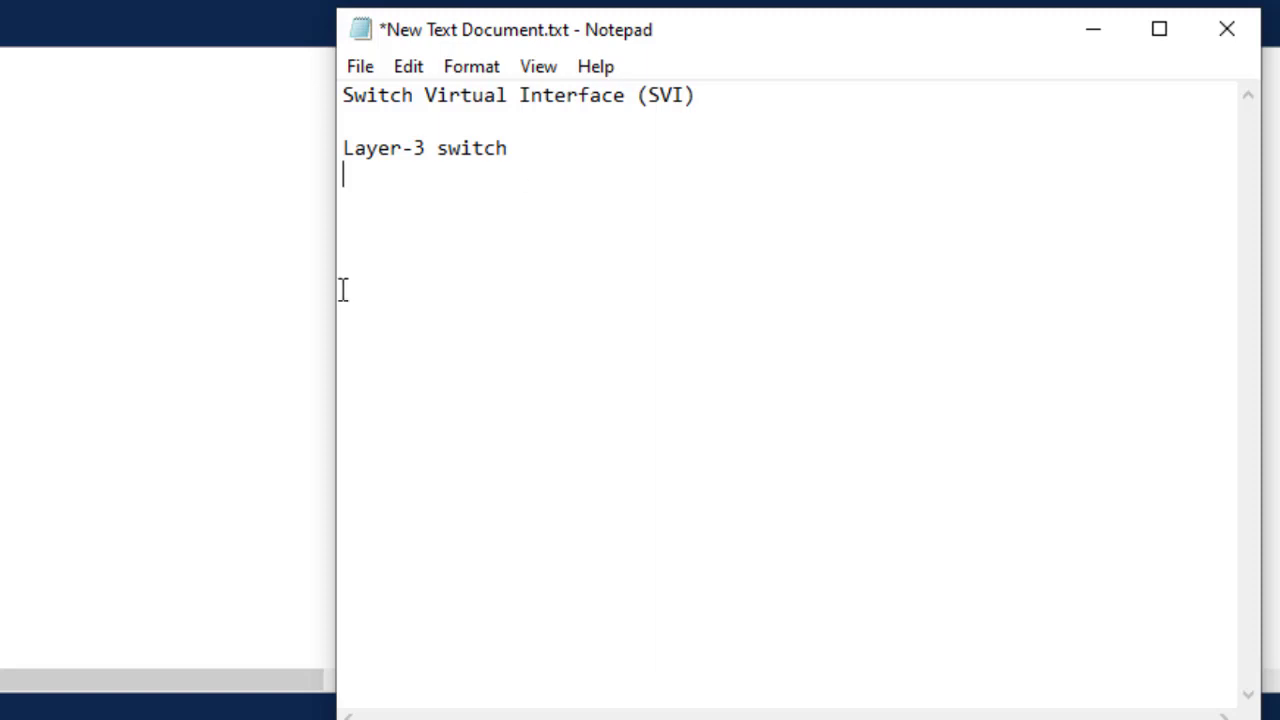
- Add an 'int vlan 10' line to the notes, then minimize Notepad
key(Return)
text(int vlan 10)
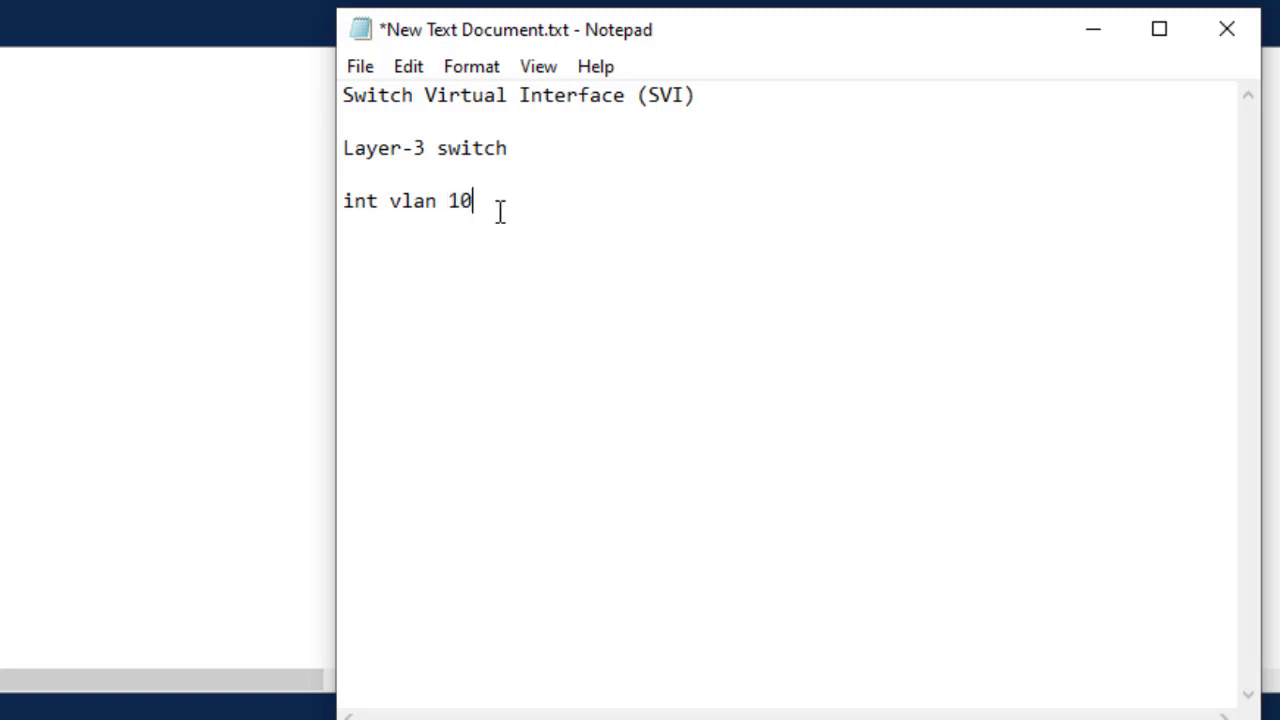
drag(487, 205, 338, 203)
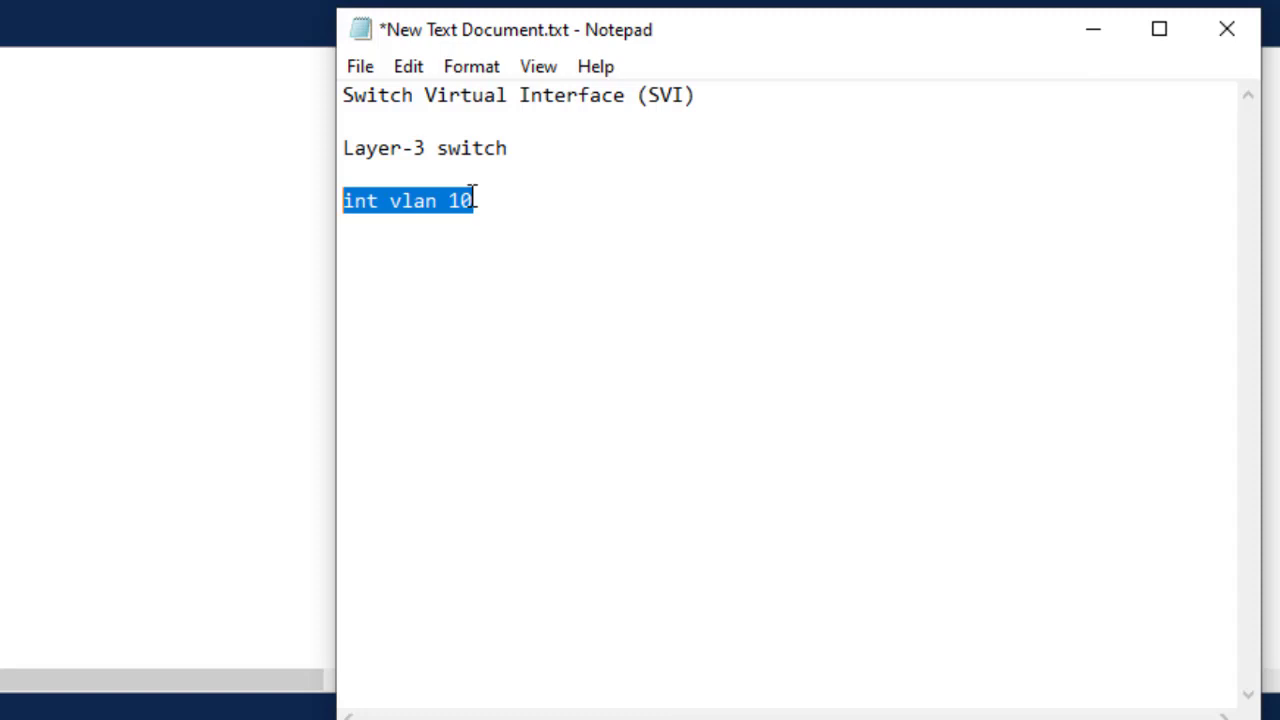
click(1095, 30)
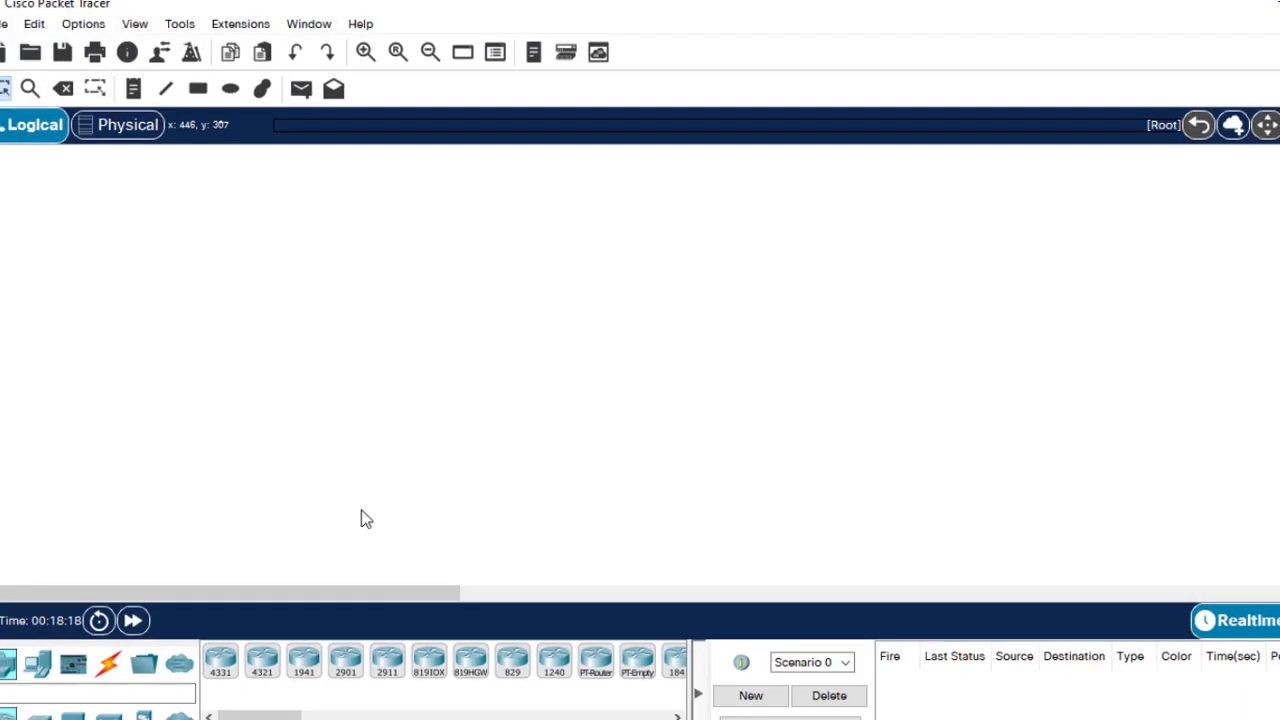
- Place a 3560-24PS multilayer switch near the top centre of the workspace
click(55, 712)
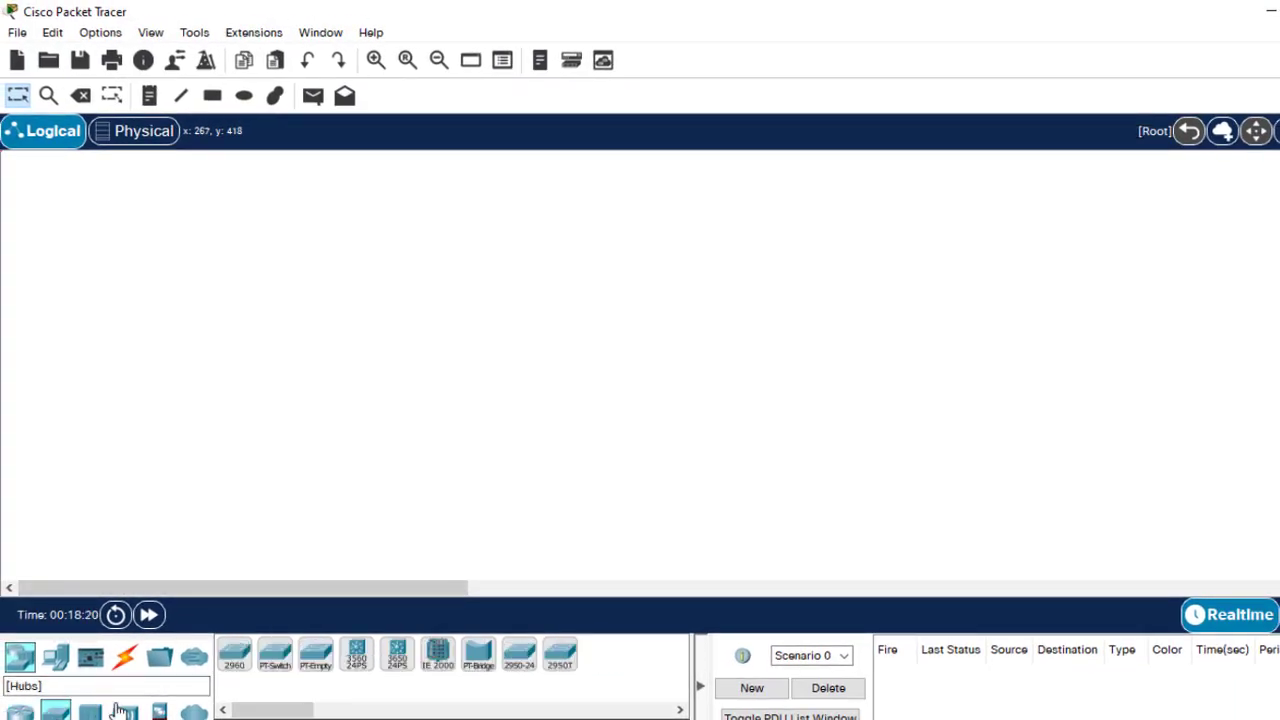
click(357, 655)
click(539, 229)
drag(539, 229, 592, 225)
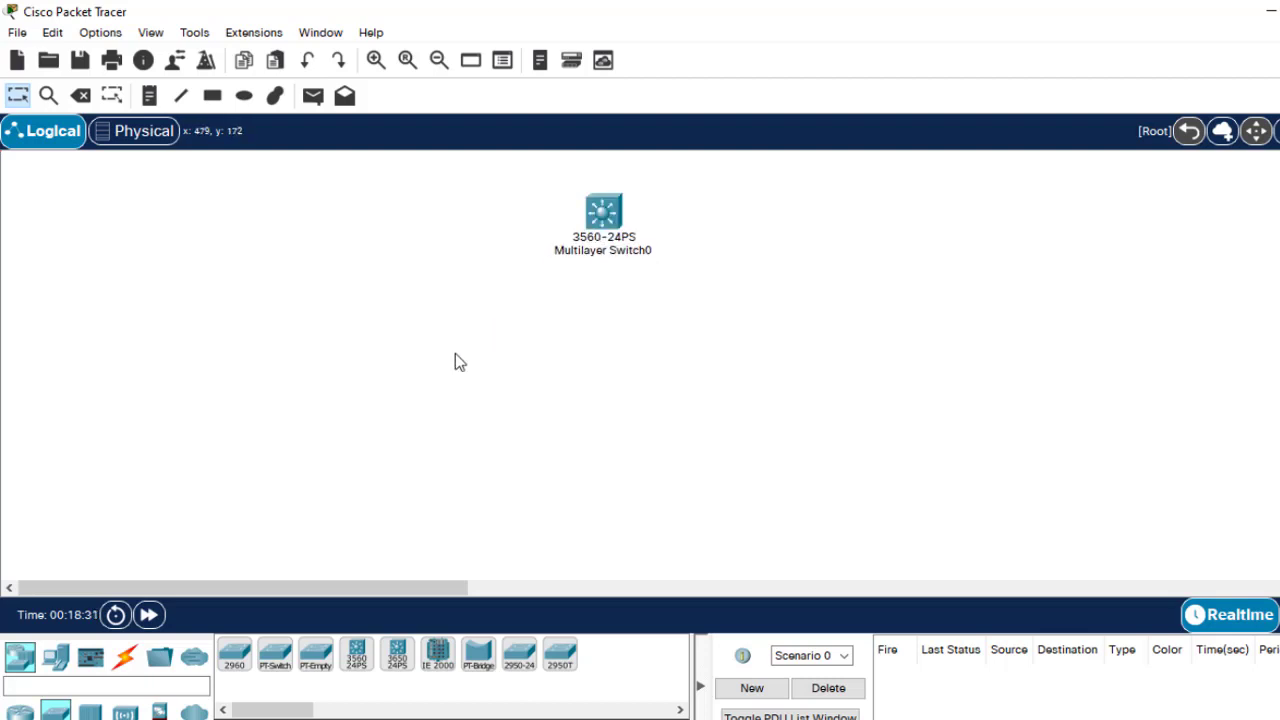
- Add six generic PCs, PC0 through PC5, around the switch
click(56, 664)
click(234, 655)
click(284, 306)
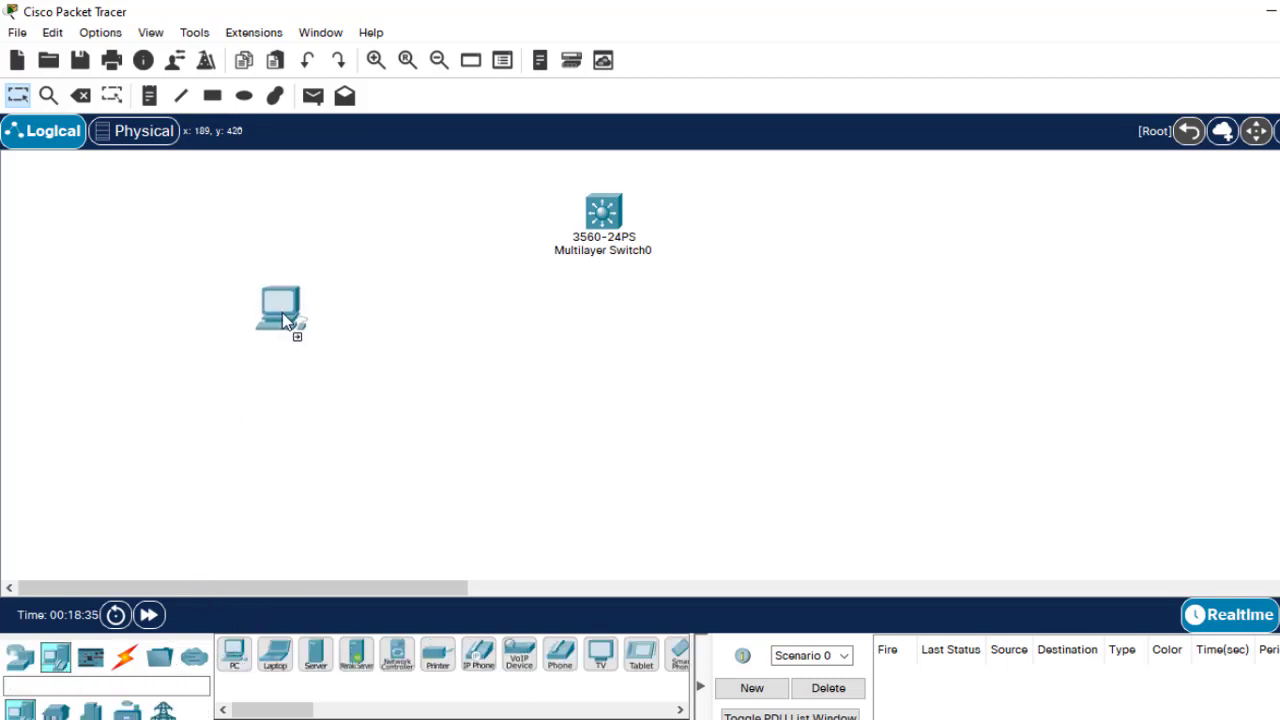
click(235, 663)
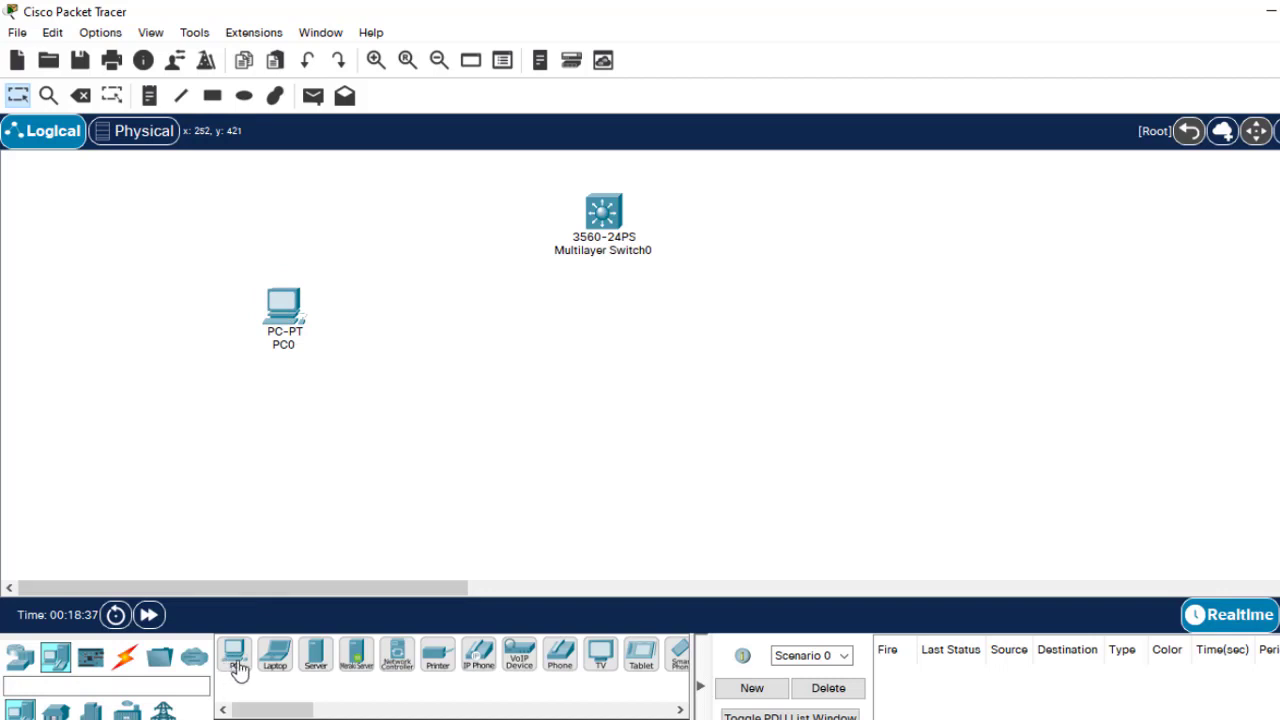
click(308, 375)
click(343, 344)
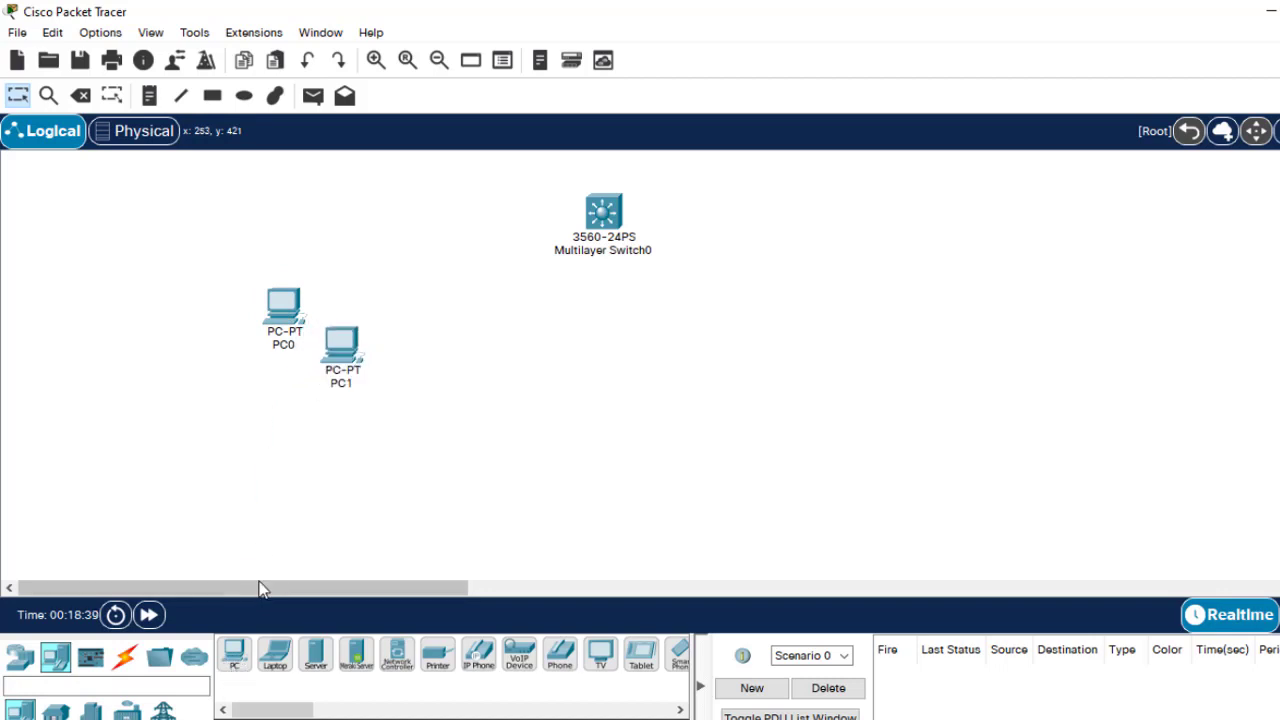
click(236, 660)
click(545, 418)
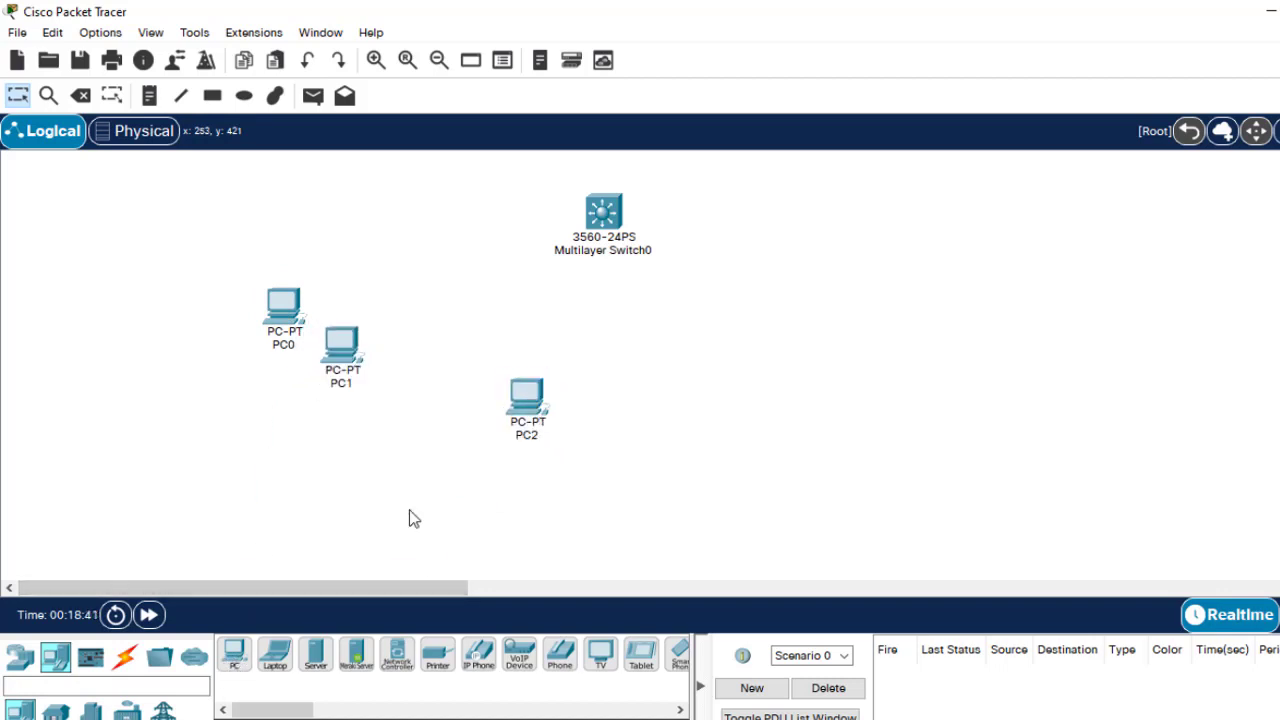
click(233, 651)
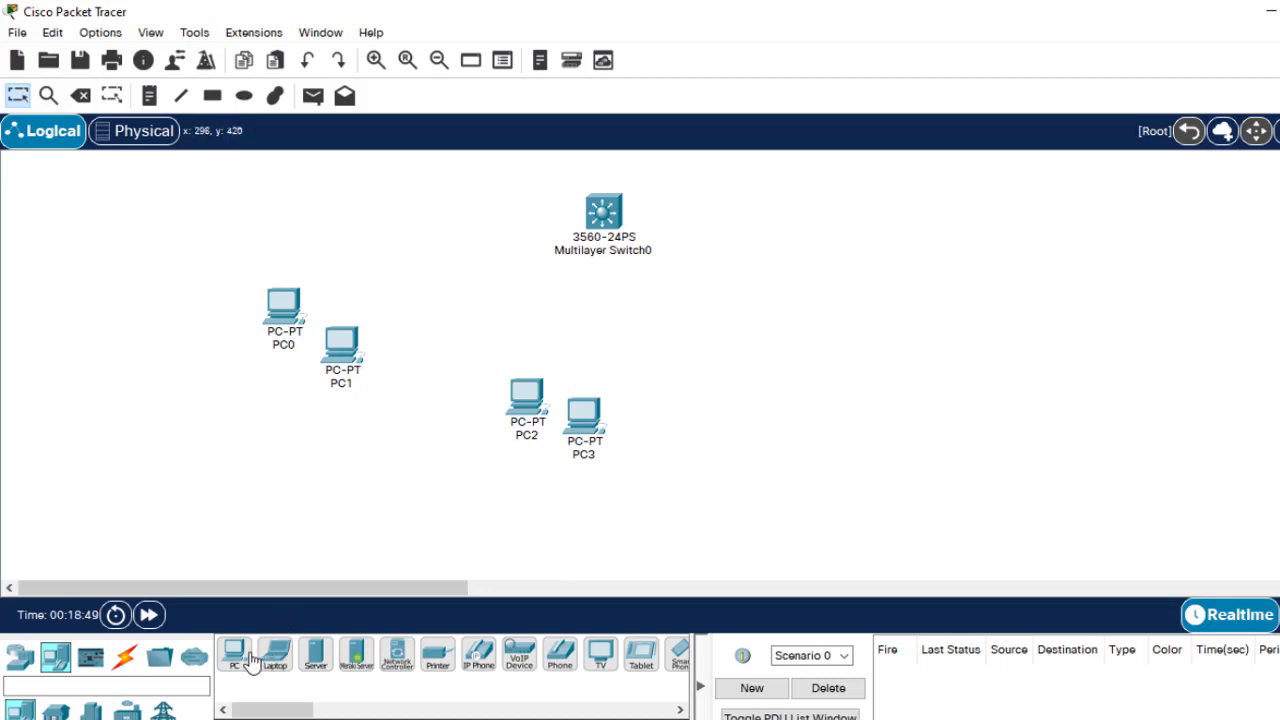
drag(252, 662, 880, 292)
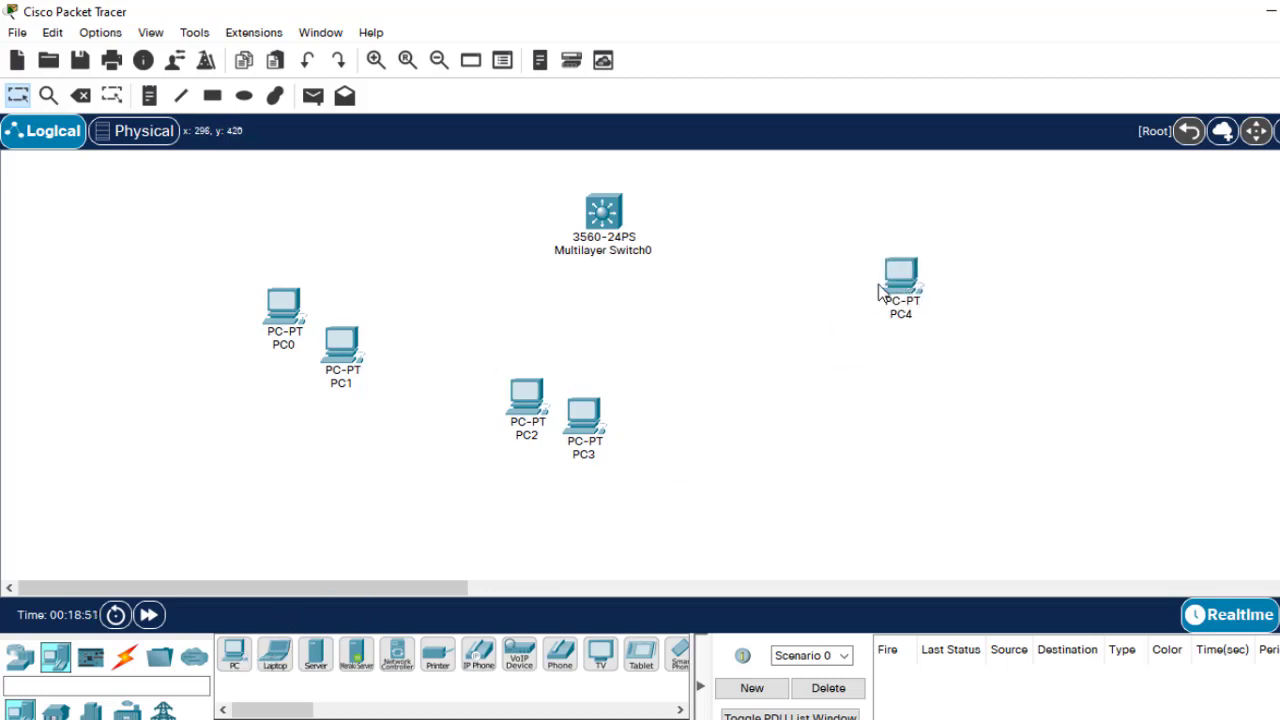
drag(240, 665, 838, 368)
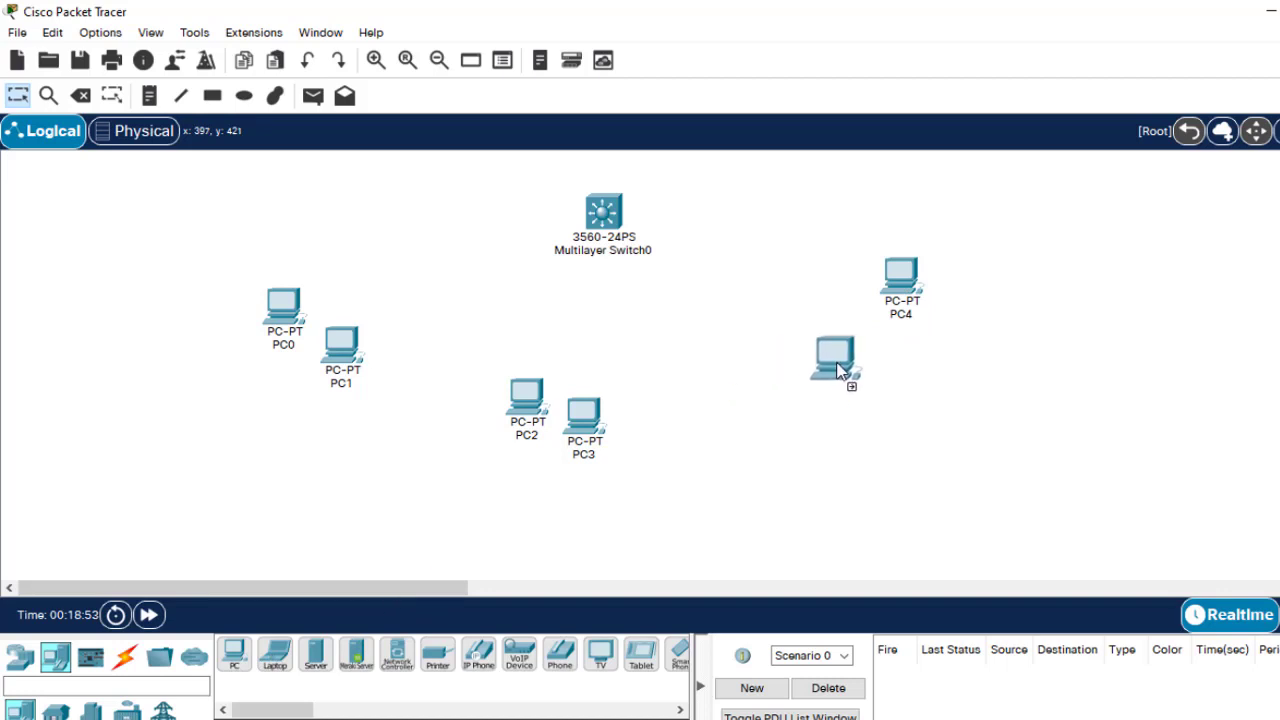
click(125, 665)
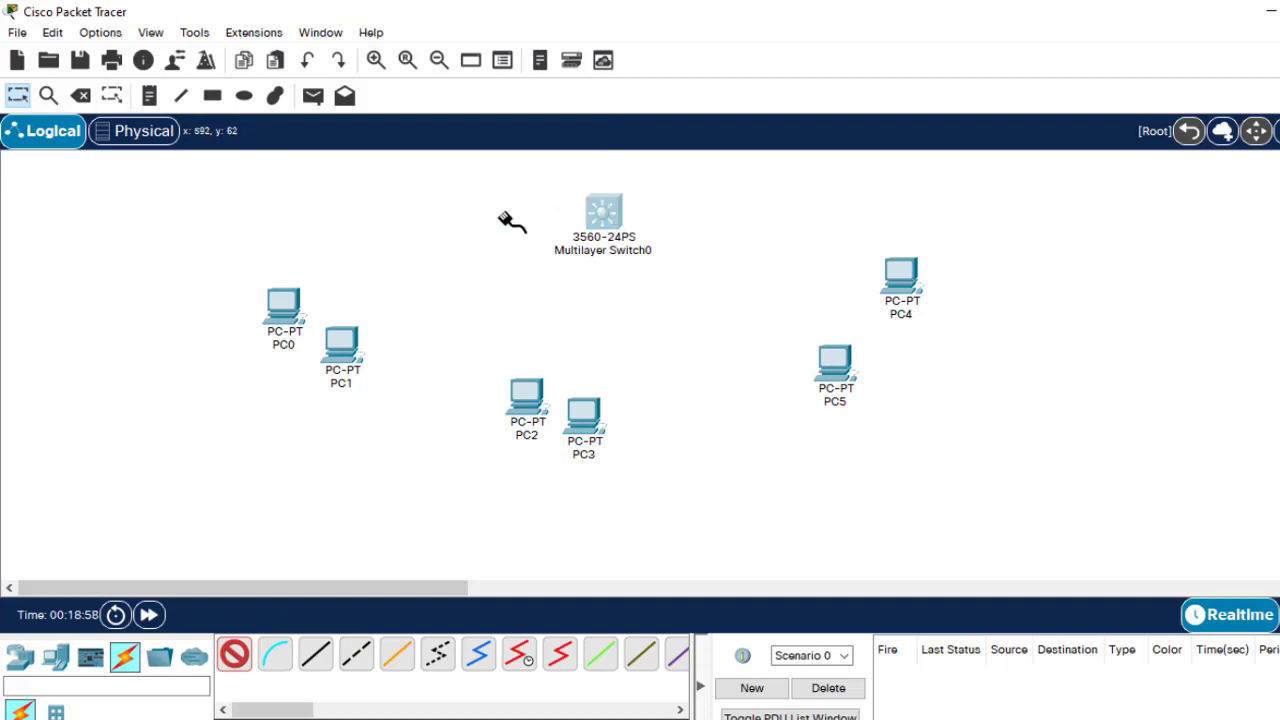
- Cable PC0, PC1 and PC2 to Multilayer Switch0 with automatic connections
click(600, 212)
click(281, 304)
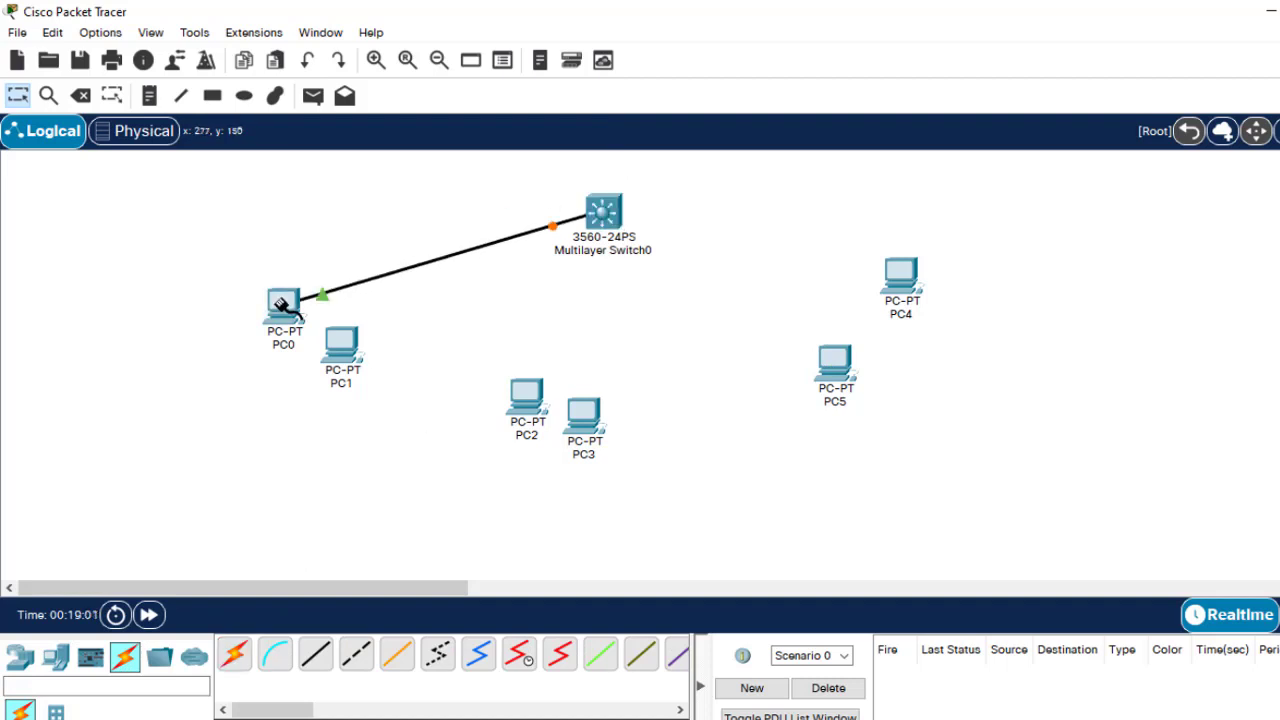
click(238, 655)
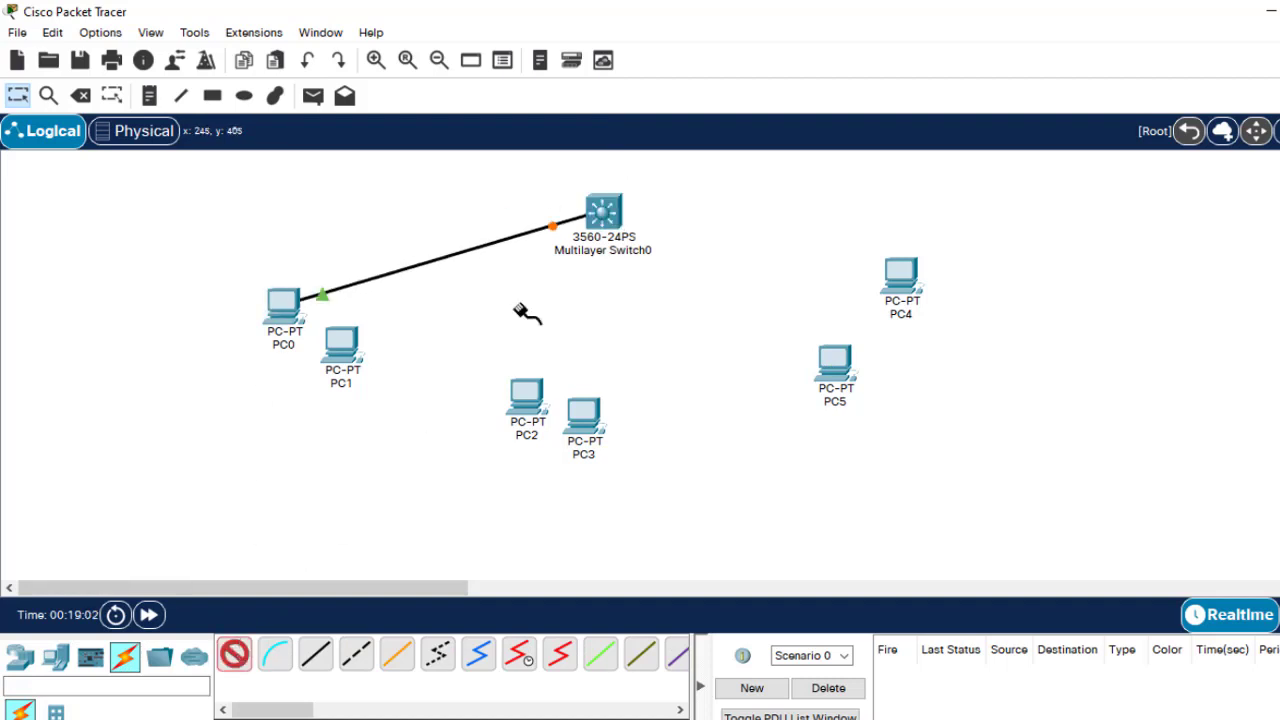
click(600, 213)
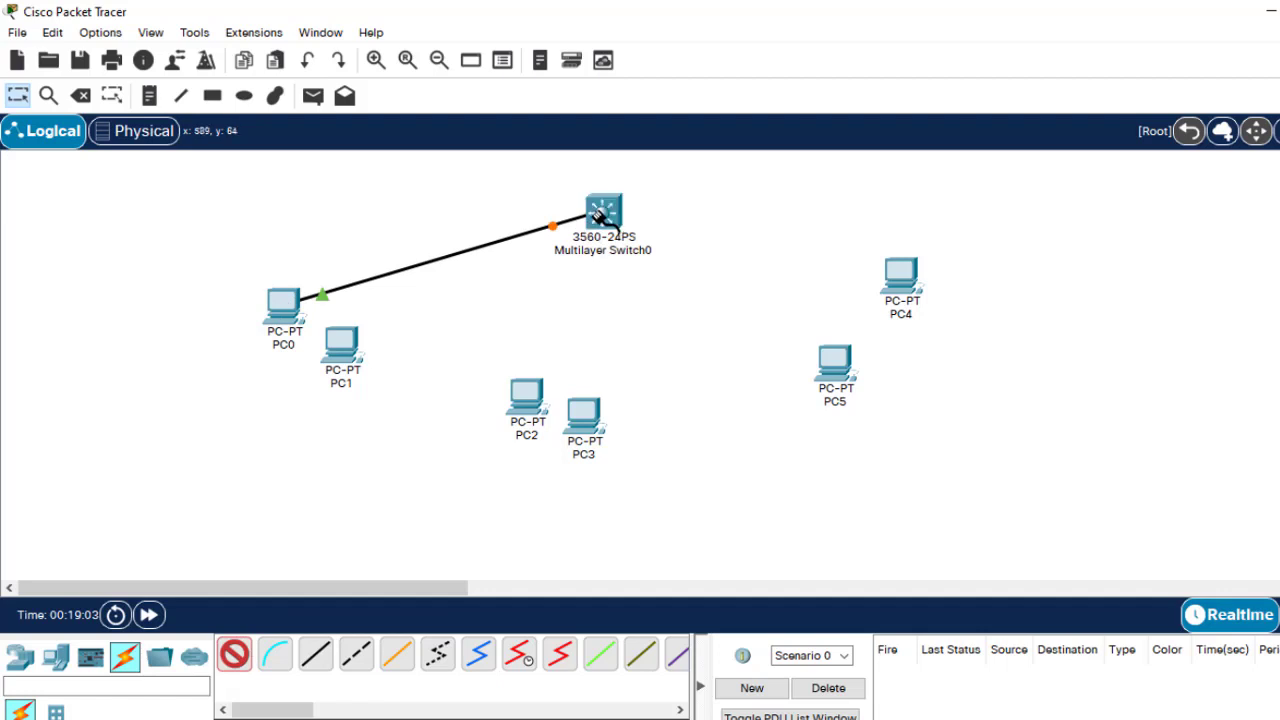
click(340, 343)
click(236, 658)
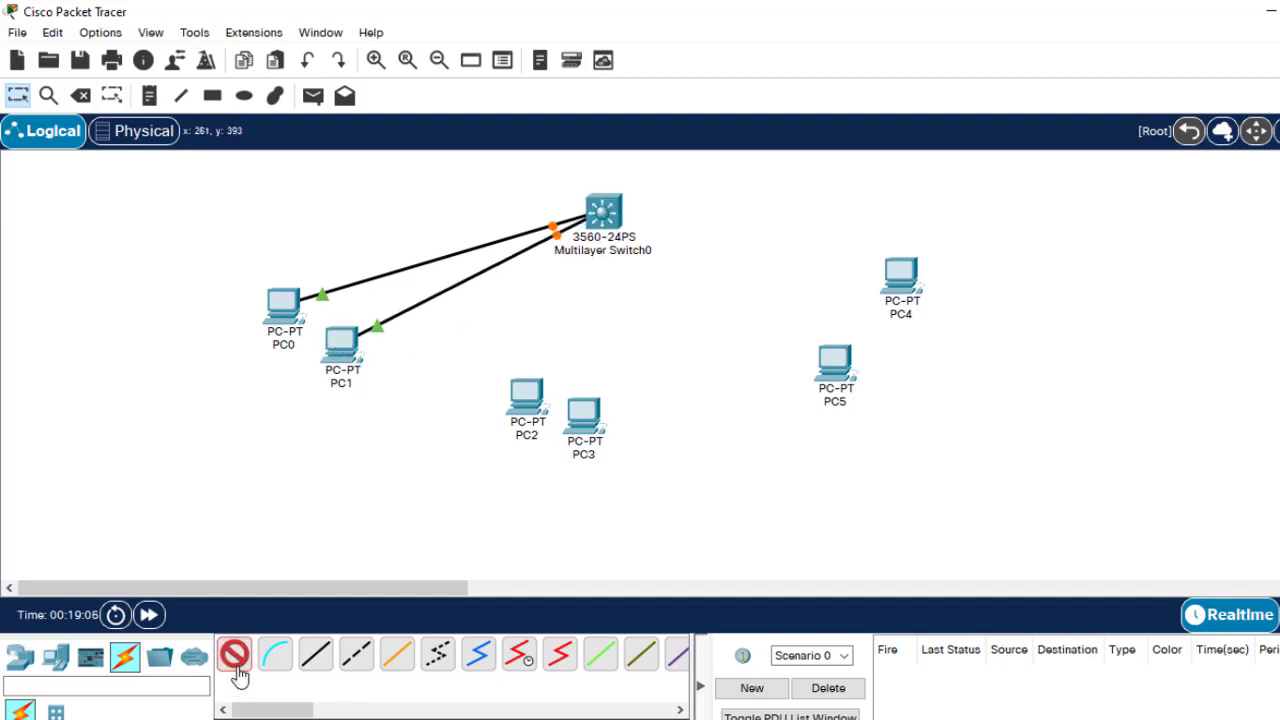
click(604, 214)
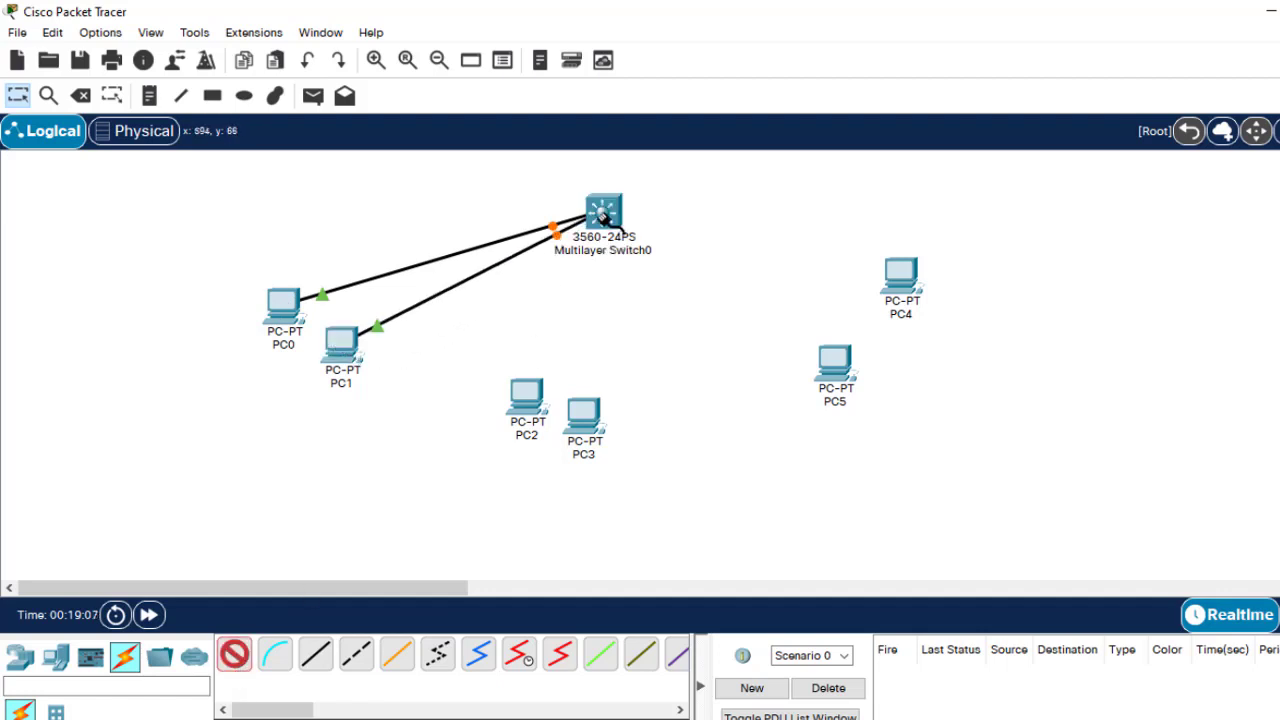
click(522, 410)
- Cable PC3, PC4 and PC5 to Multilayer Switch0 with automatic connections
click(236, 658)
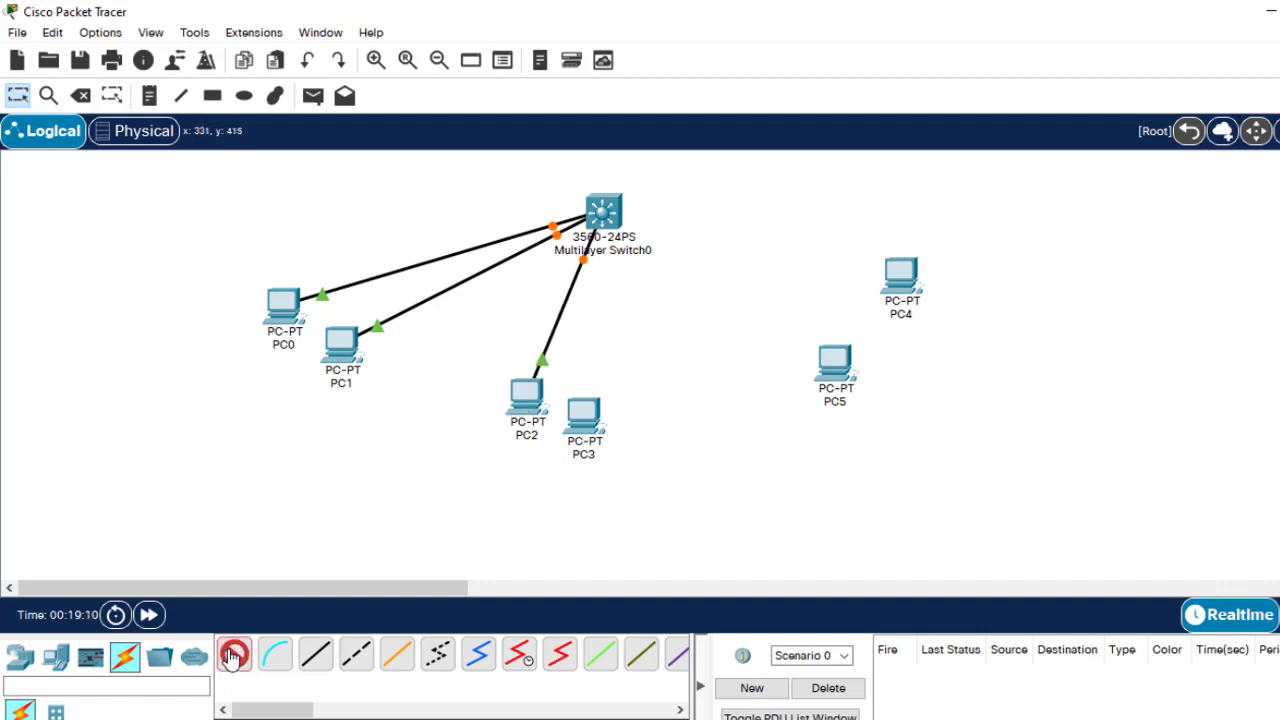
click(613, 205)
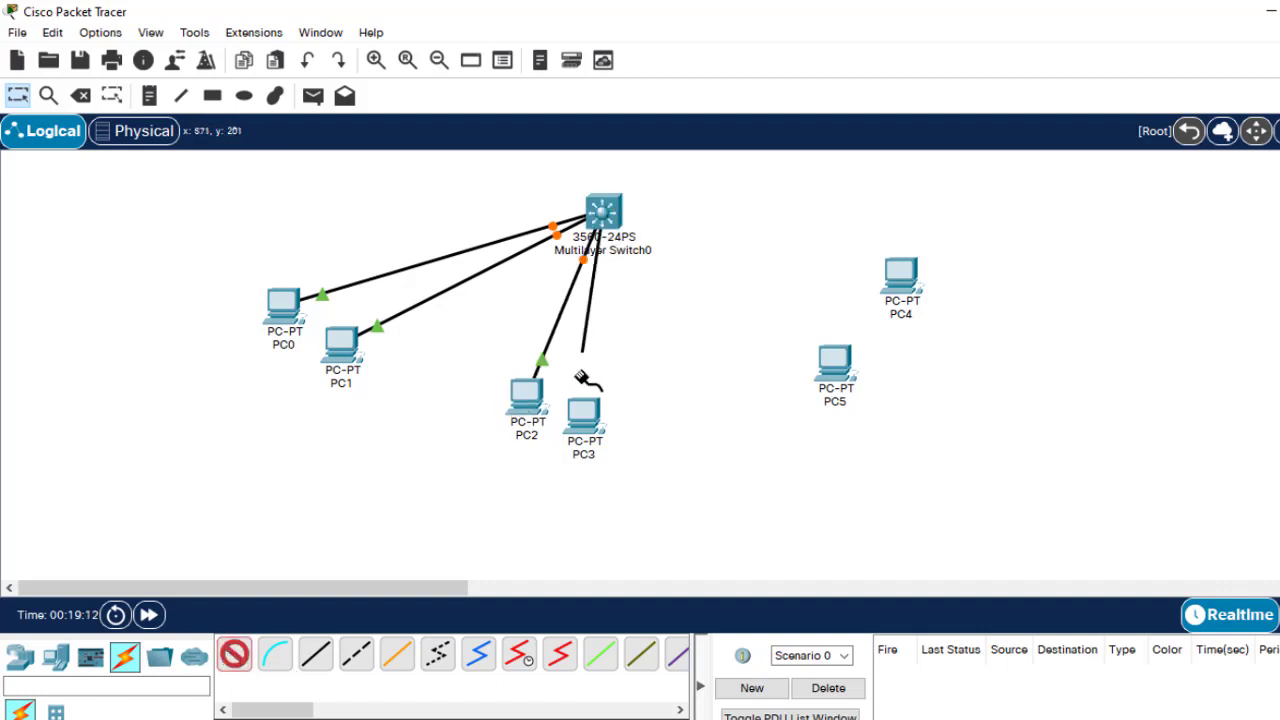
click(578, 446)
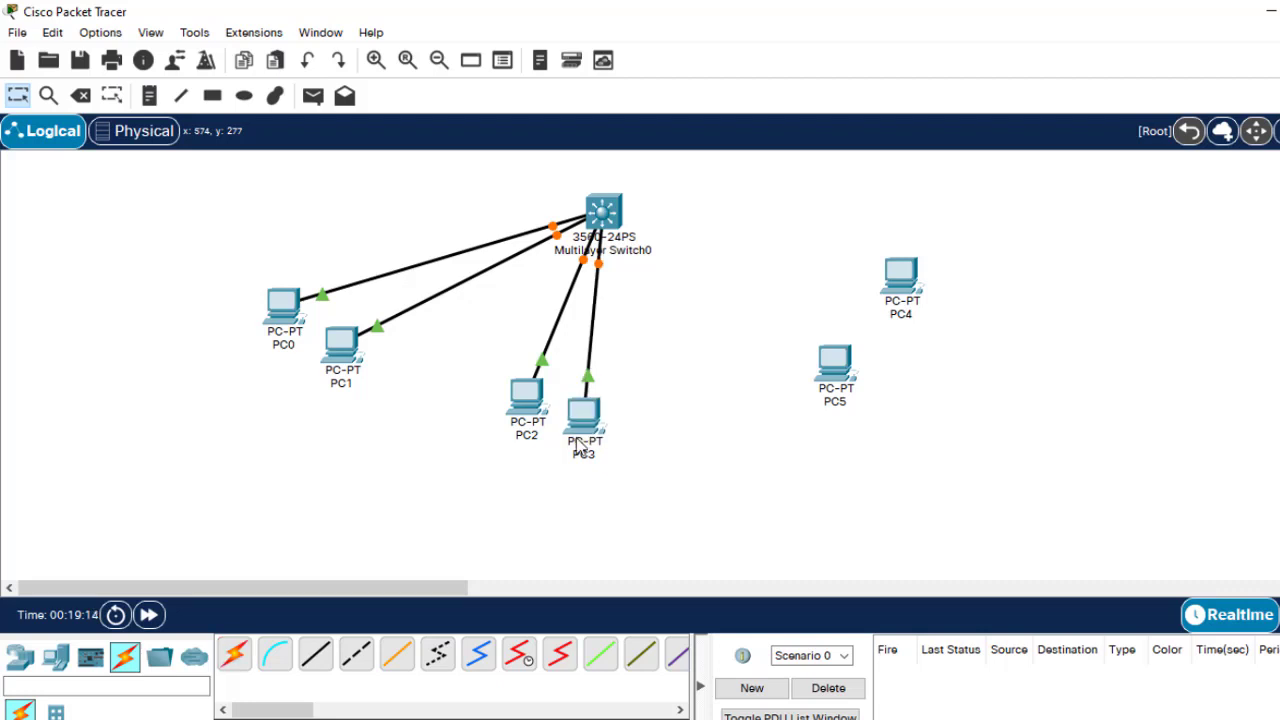
click(236, 658)
click(613, 205)
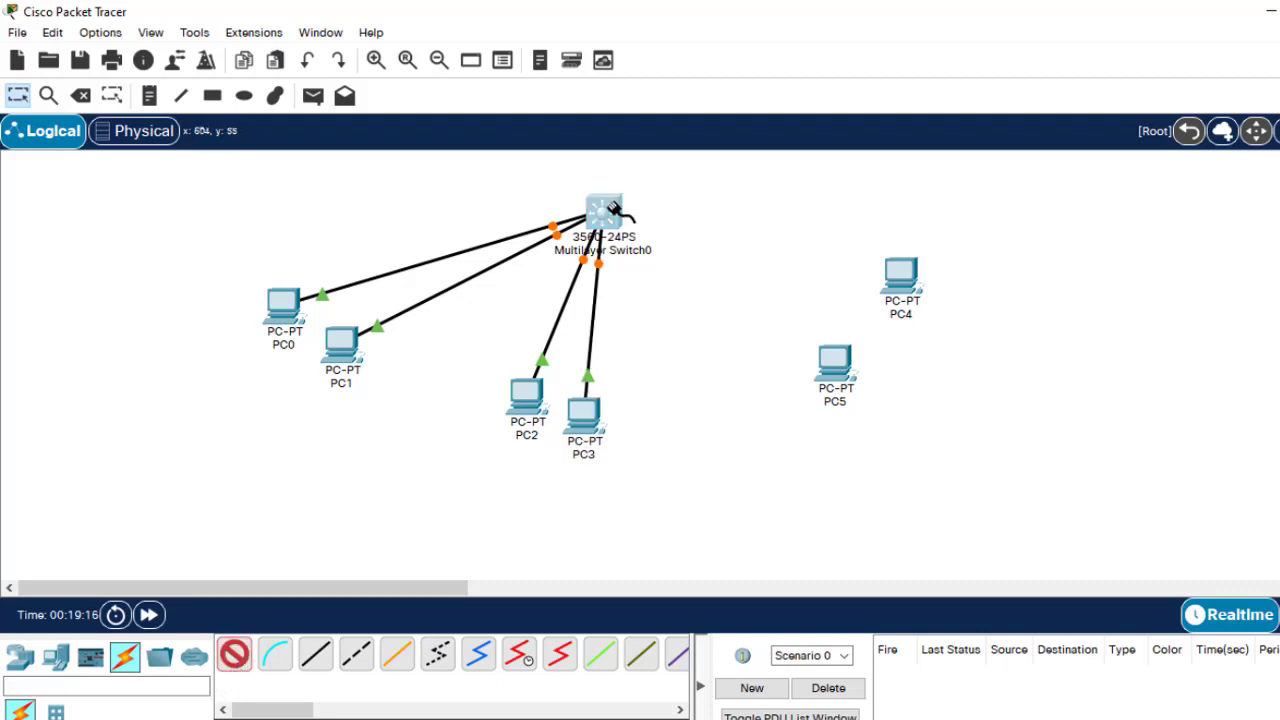
click(906, 278)
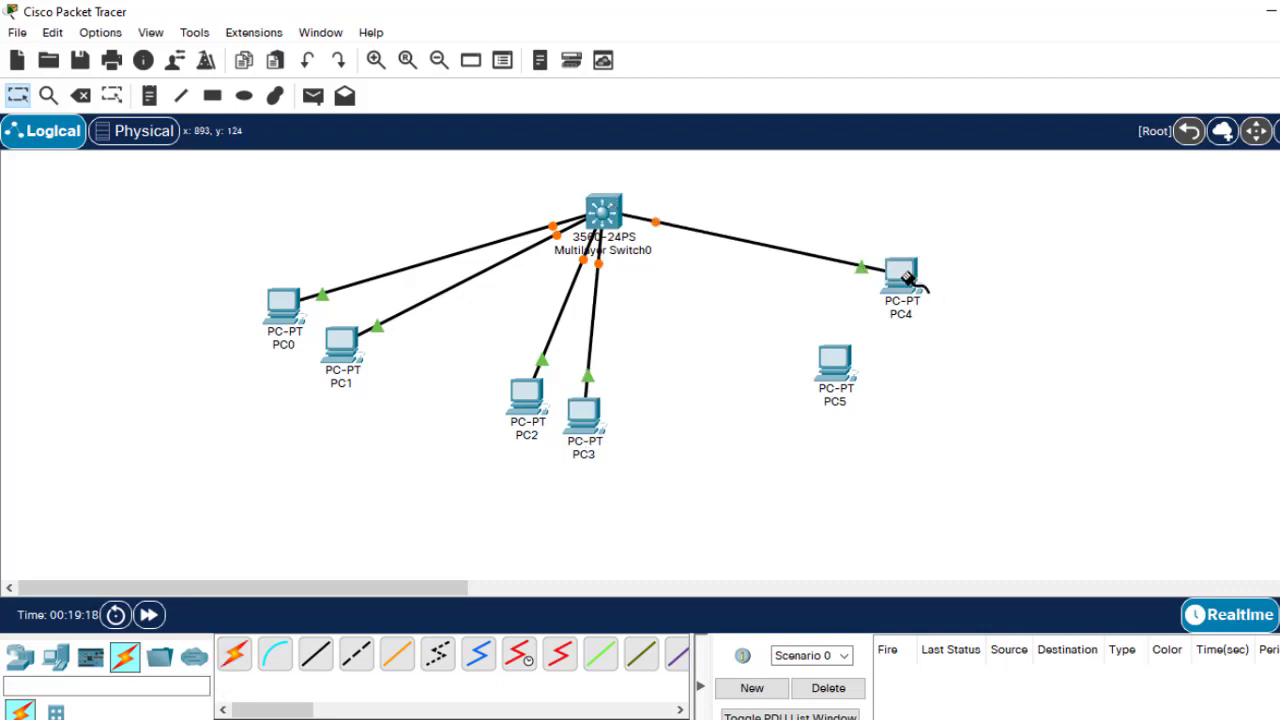
click(236, 658)
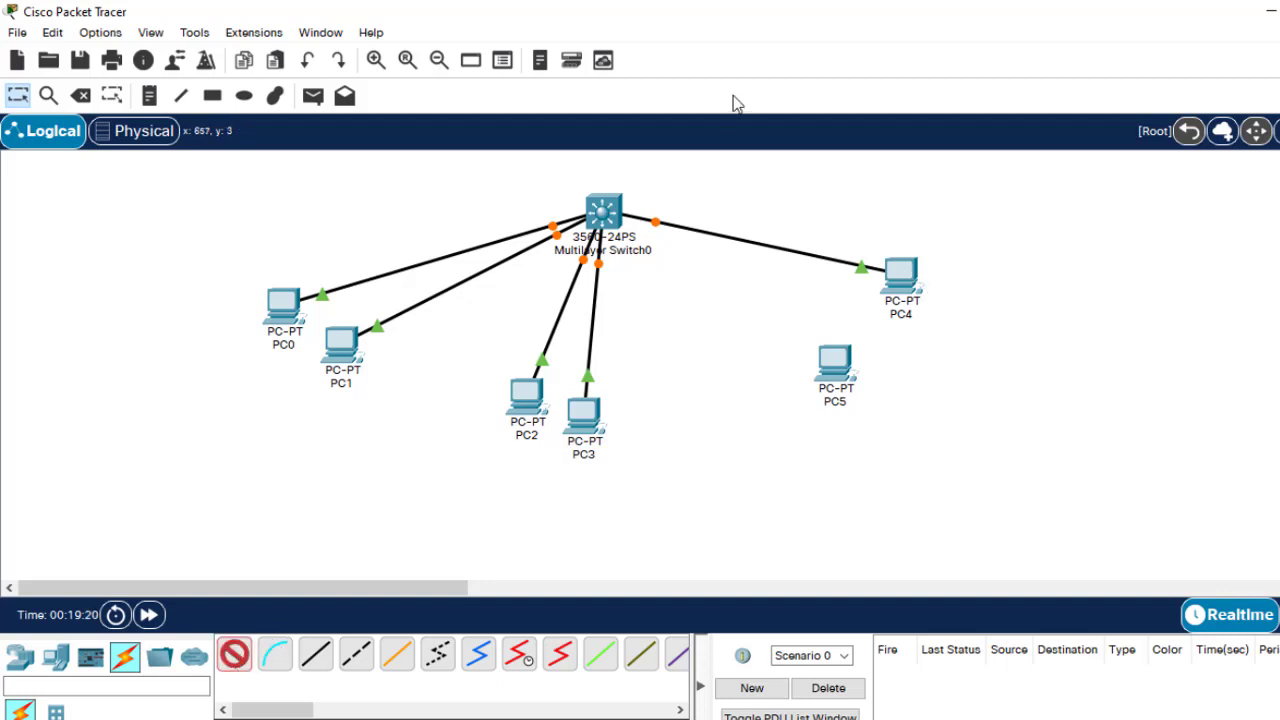
click(603, 207)
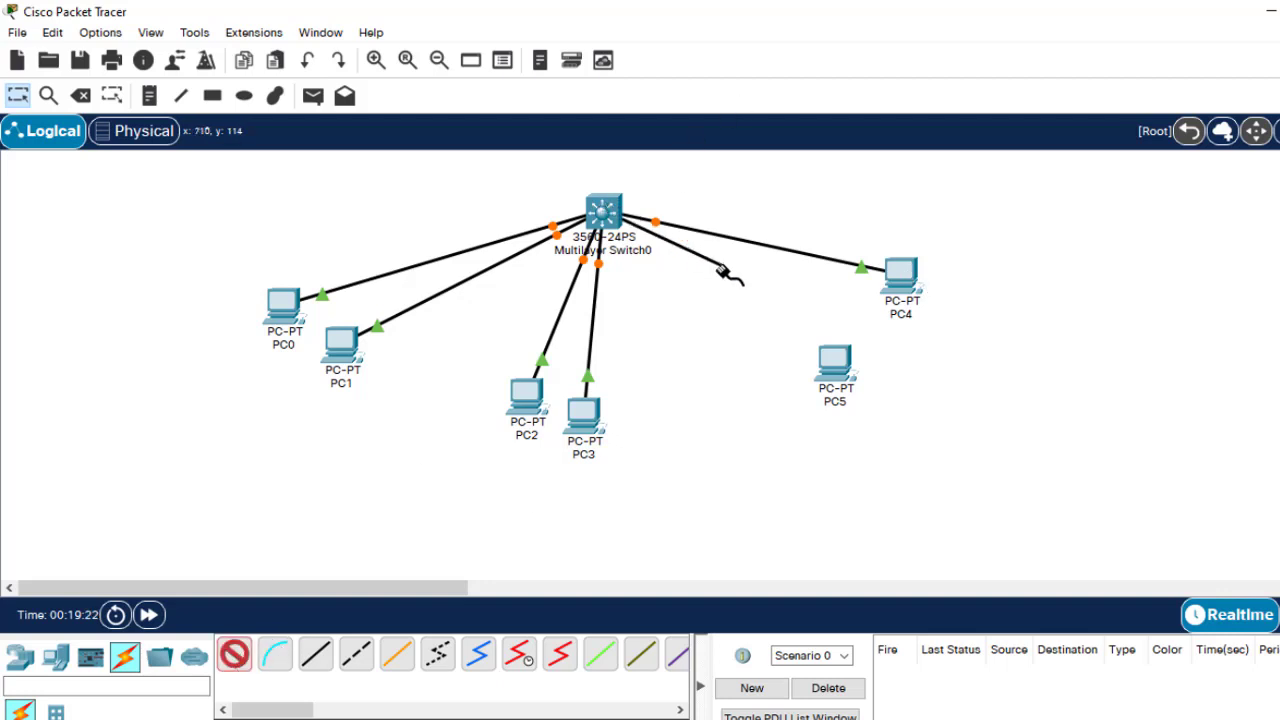
click(840, 372)
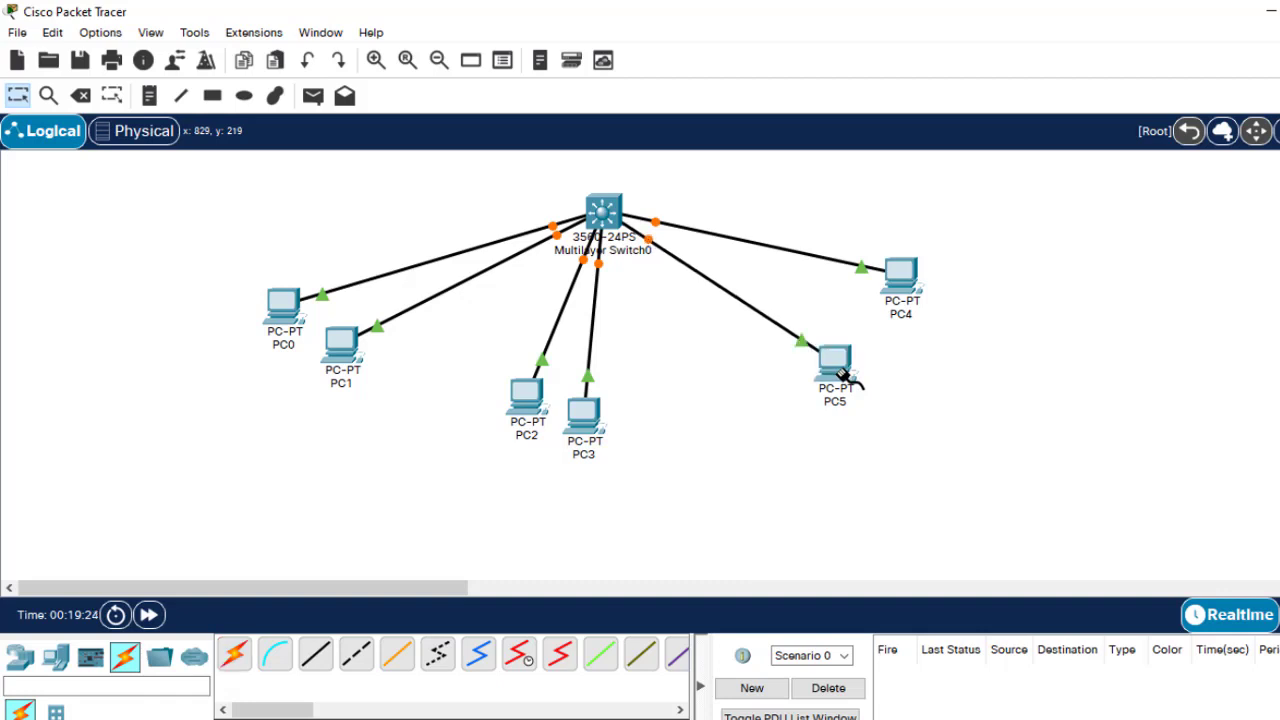
- Move PC2/PC3 lower, PC4/PC5 down-right, and PC0/PC1 further left into pairs
drag(522, 408, 531, 468)
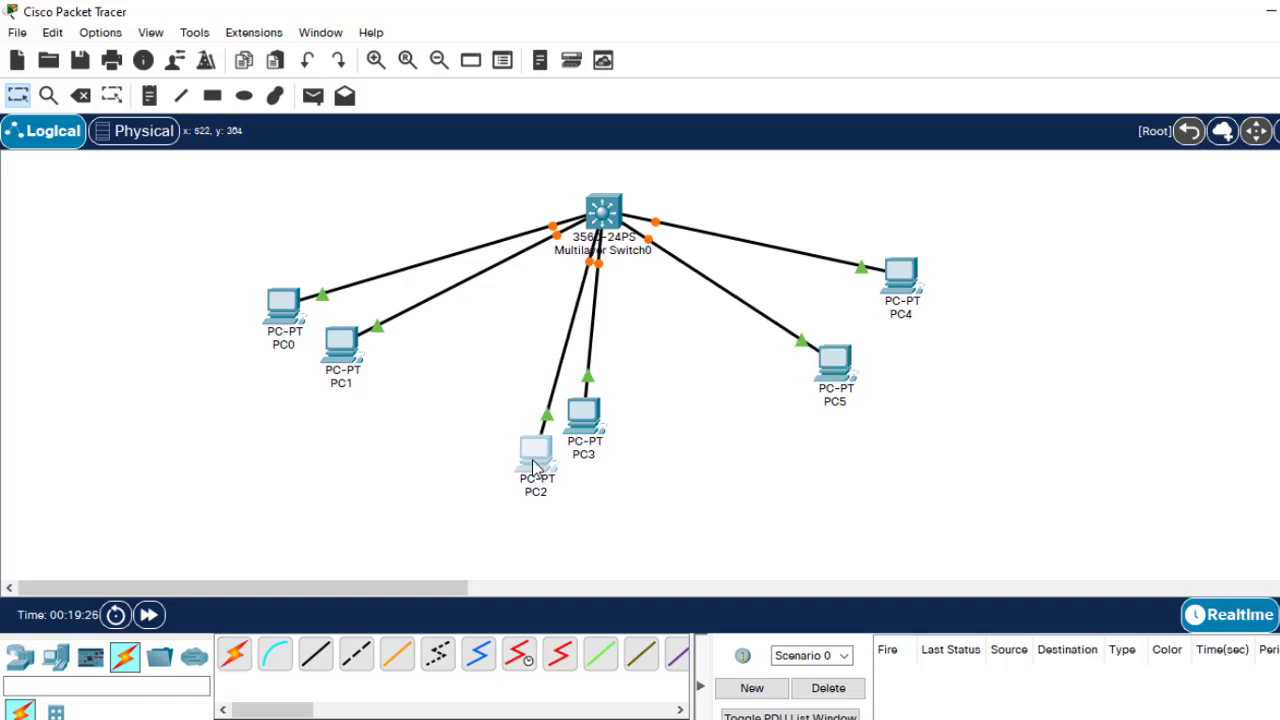
drag(592, 424, 625, 477)
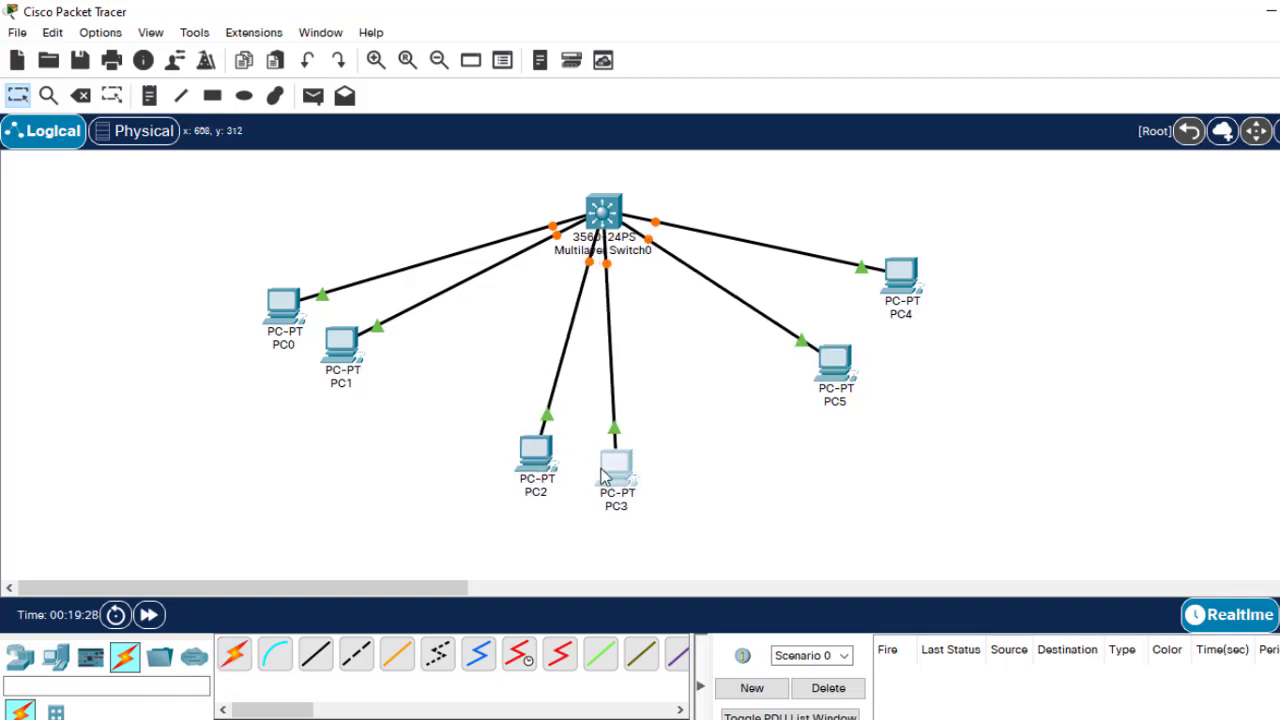
drag(536, 458, 528, 478)
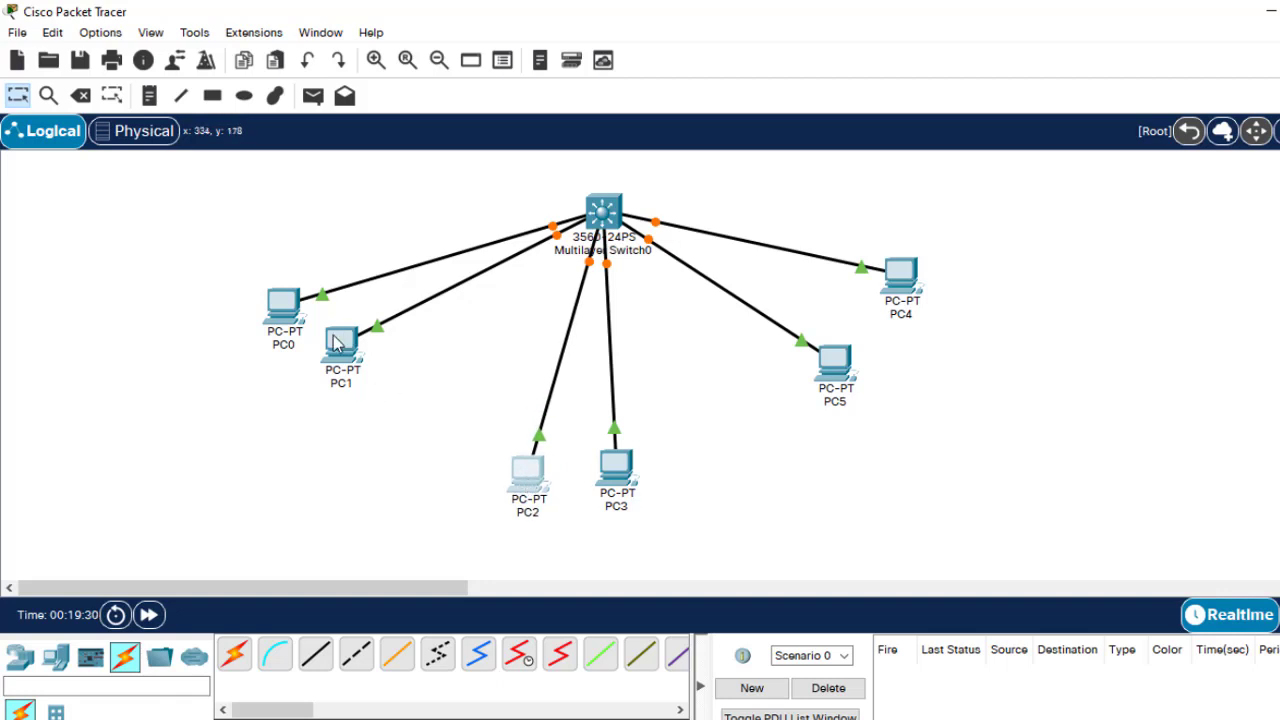
drag(840, 375, 907, 403)
drag(903, 272, 950, 318)
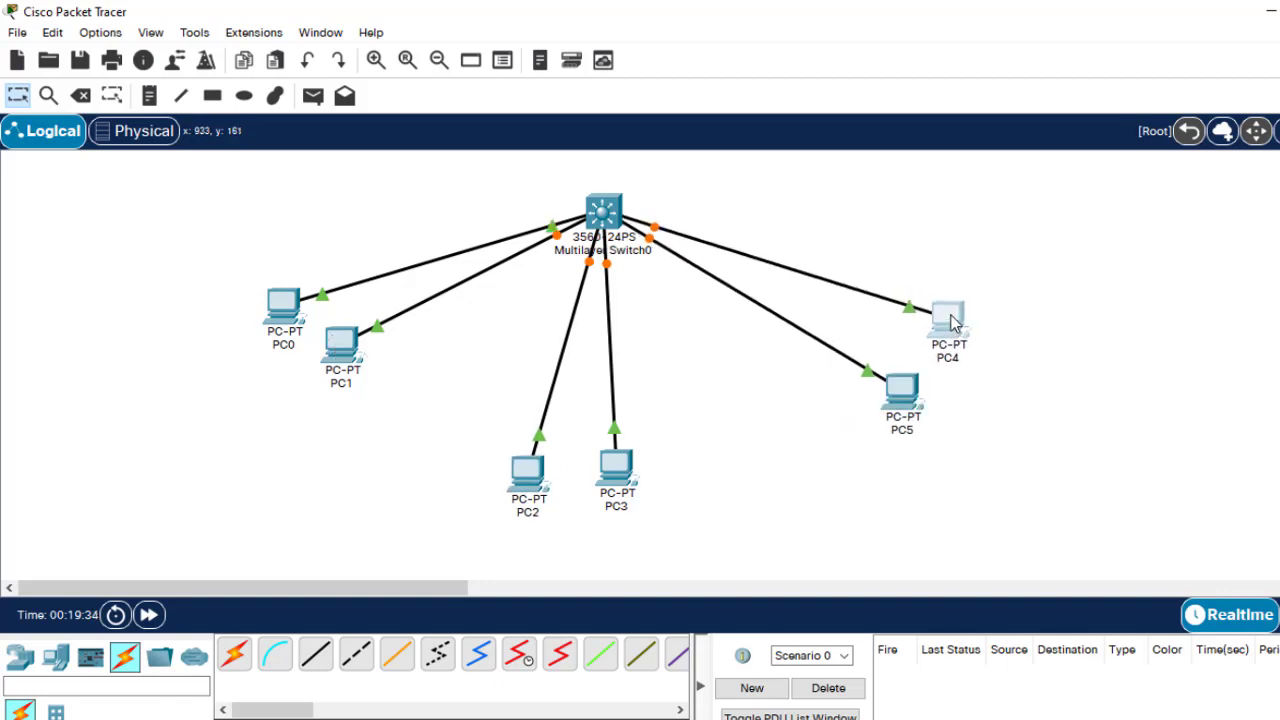
drag(280, 313, 264, 300)
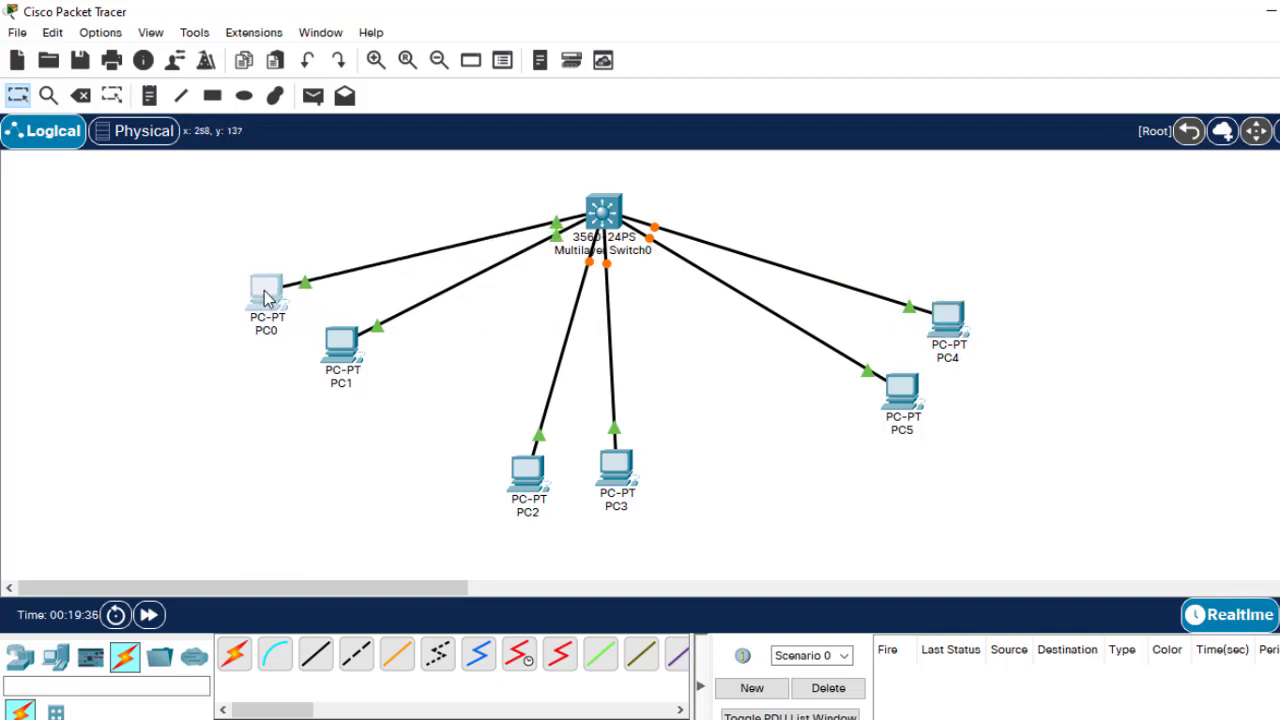
drag(345, 360, 303, 376)
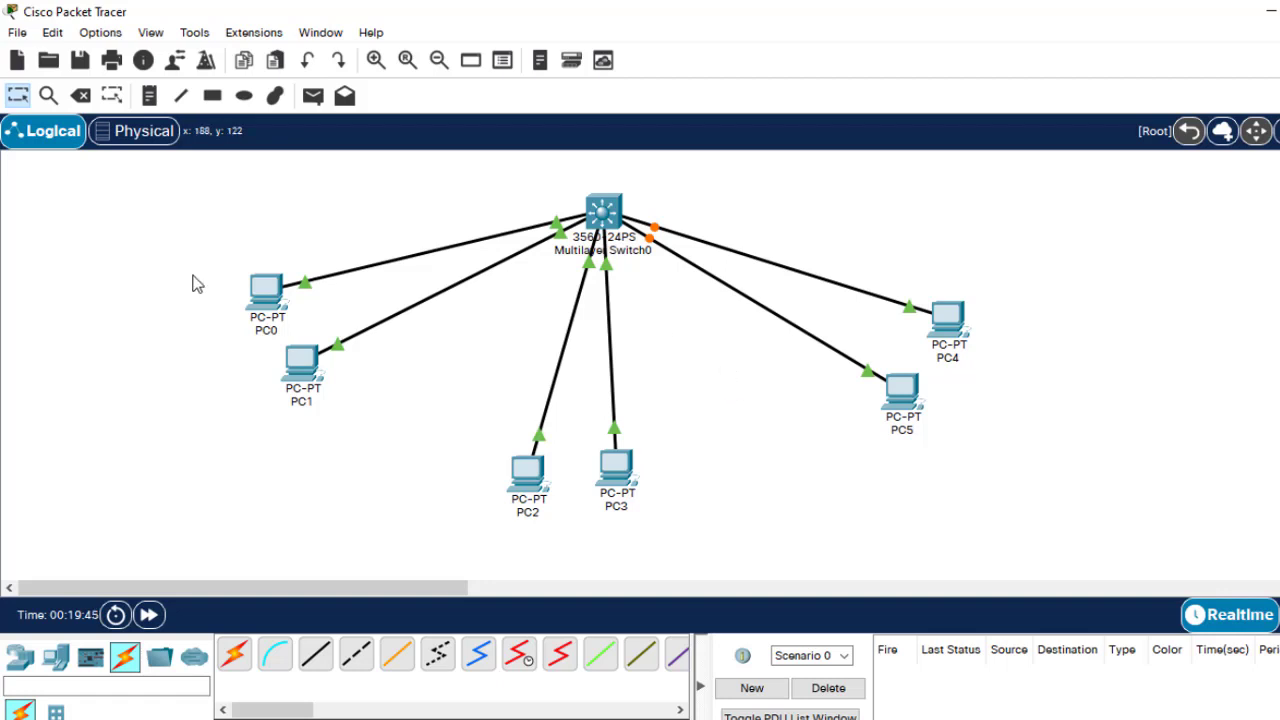
- Draw a filled light-green rectangle around PC0 and PC1
click(211, 96)
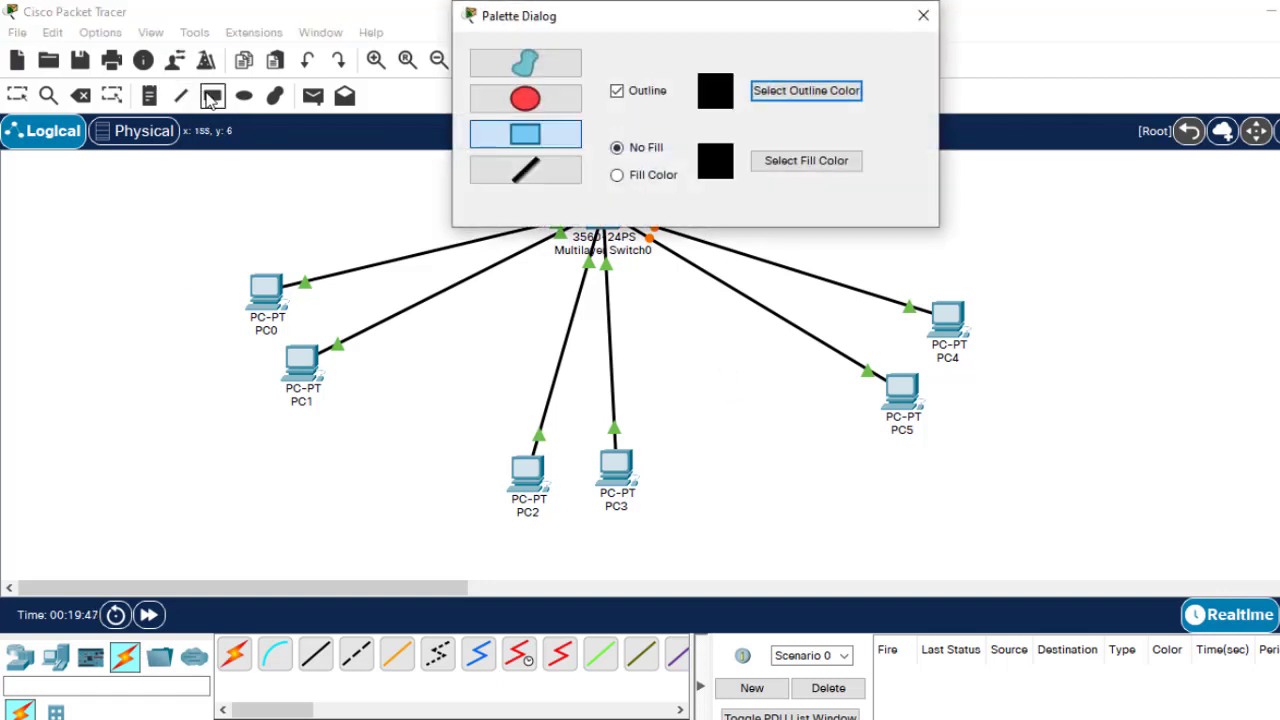
click(646, 176)
click(768, 163)
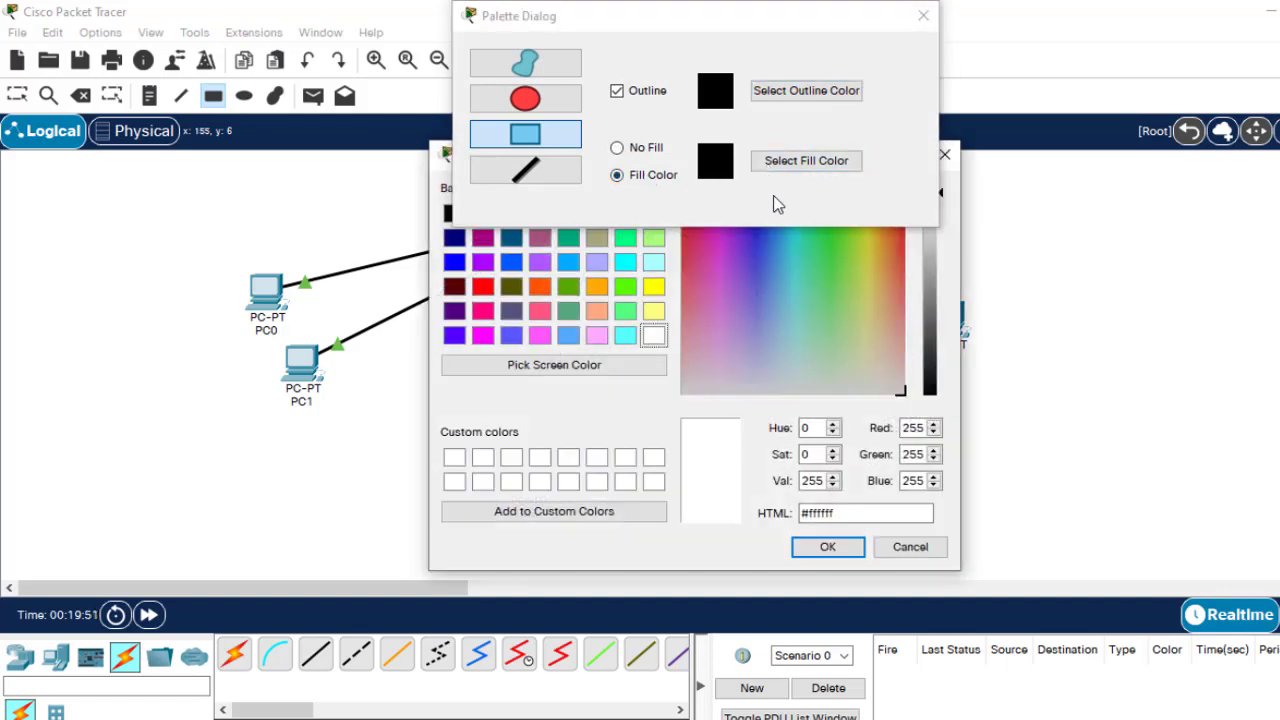
click(624, 313)
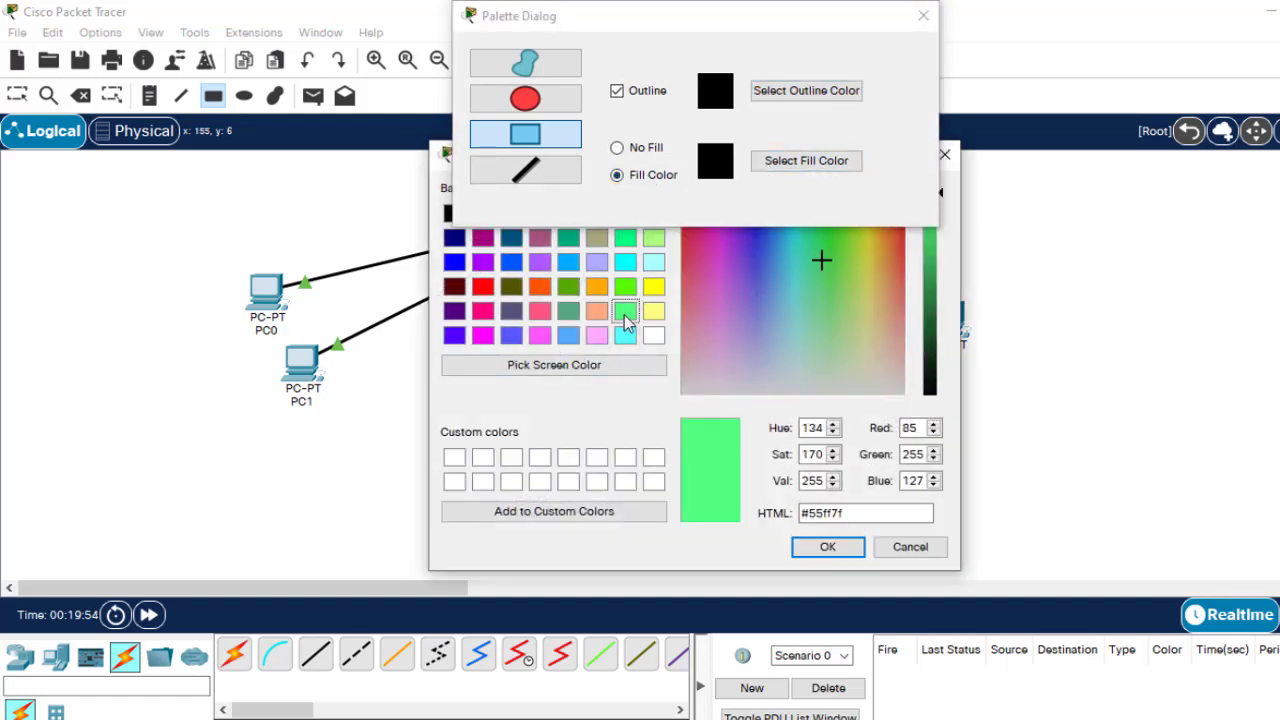
click(830, 550)
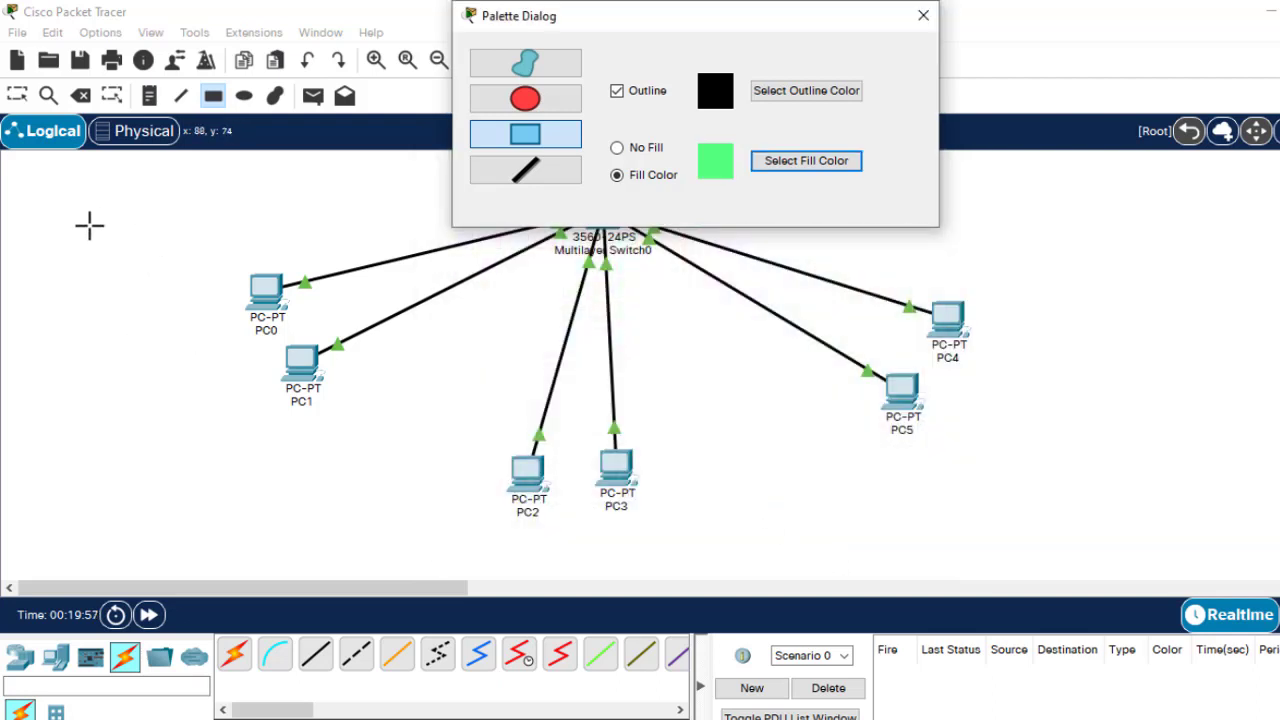
drag(88, 225, 388, 488)
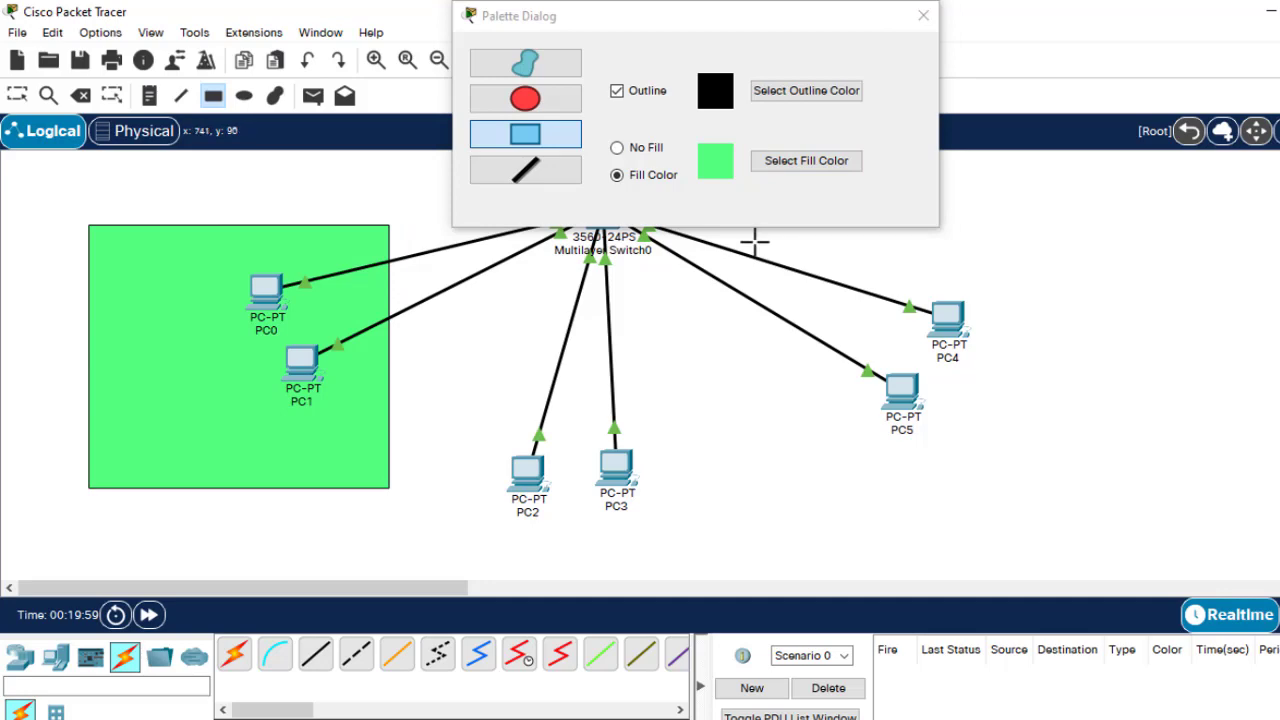
- Draw a light-yellow filled rectangle around PC2 and PC3
click(806, 161)
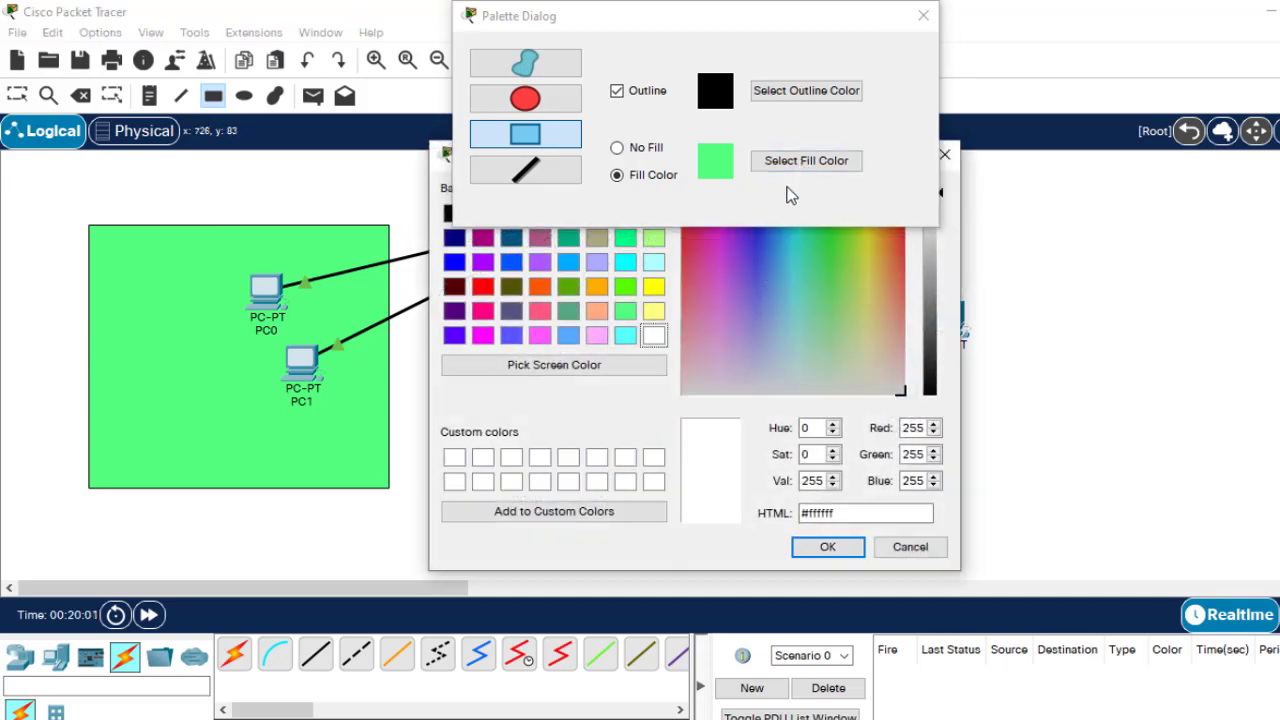
click(653, 311)
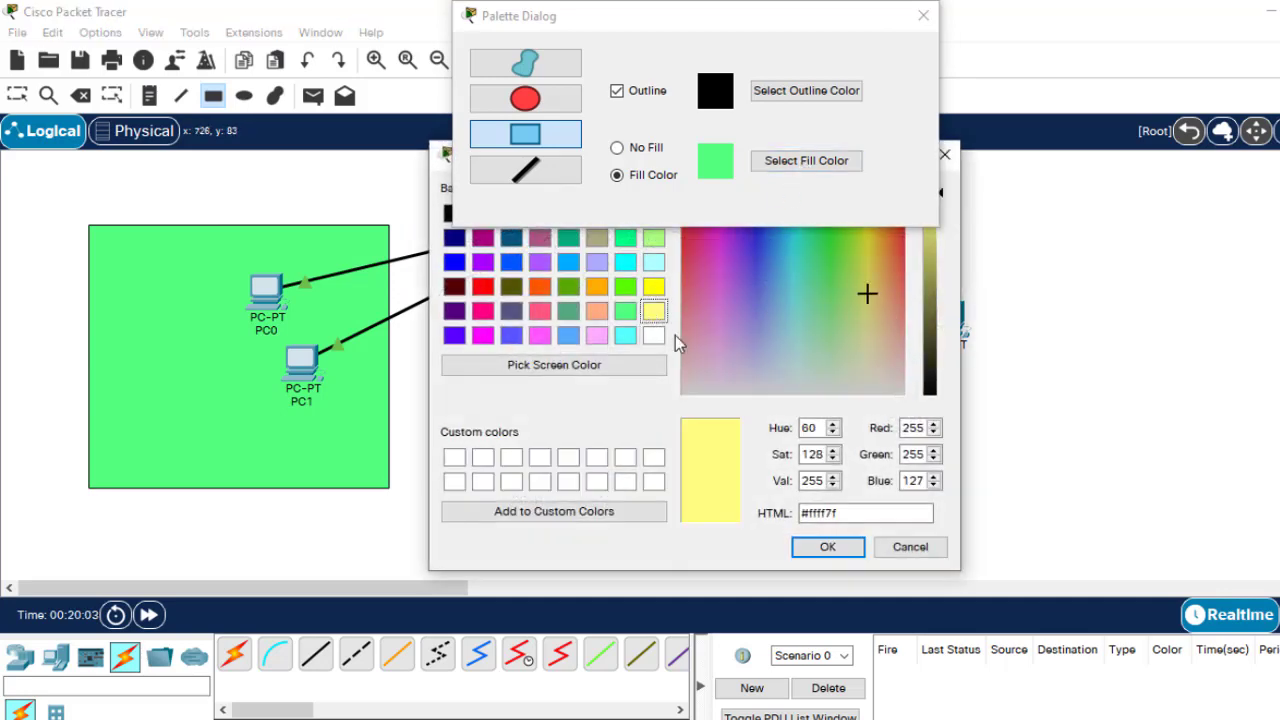
click(831, 550)
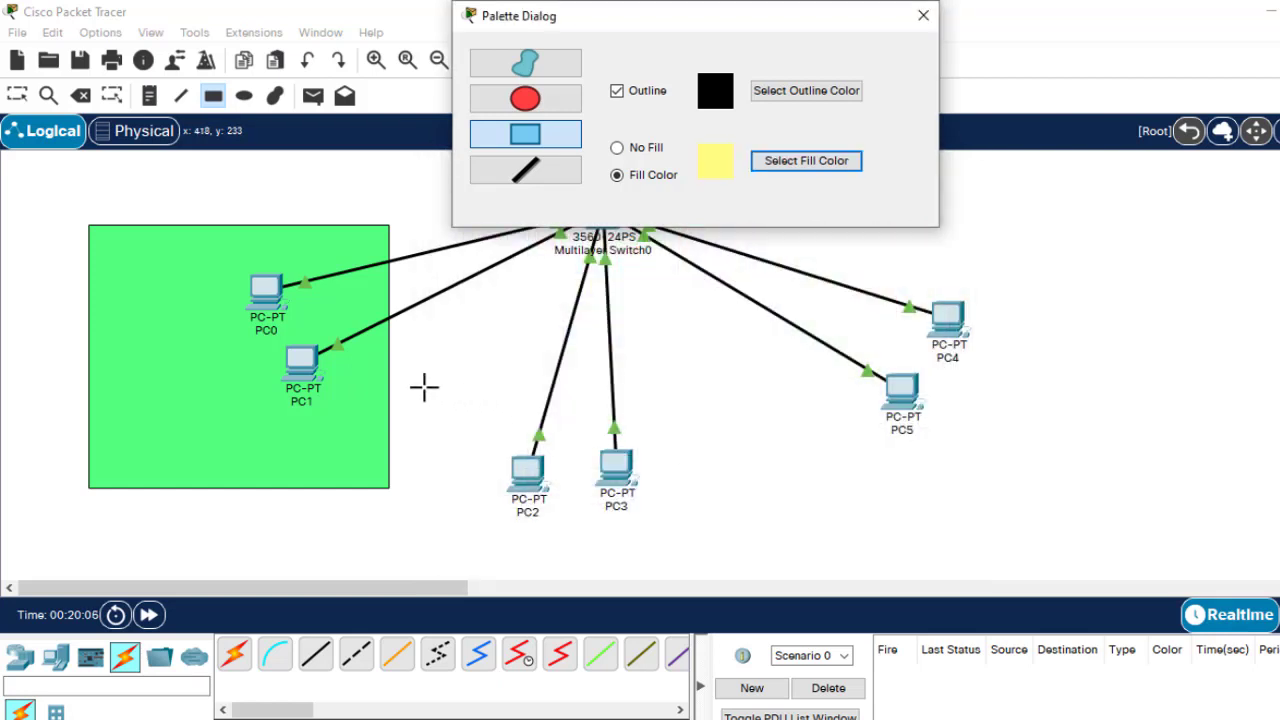
mouse_move(423, 387)
mouse_down()
mouse_move(654, 583)
mouse_move(781, 603)
mouse_move(814, 551)
mouse_move(831, 563)
mouse_move(771, 574)
mouse_move(793, 575)
mouse_up()
- Draw a cyan filled rectangle around PC4 and PC5 and close the palette
click(824, 157)
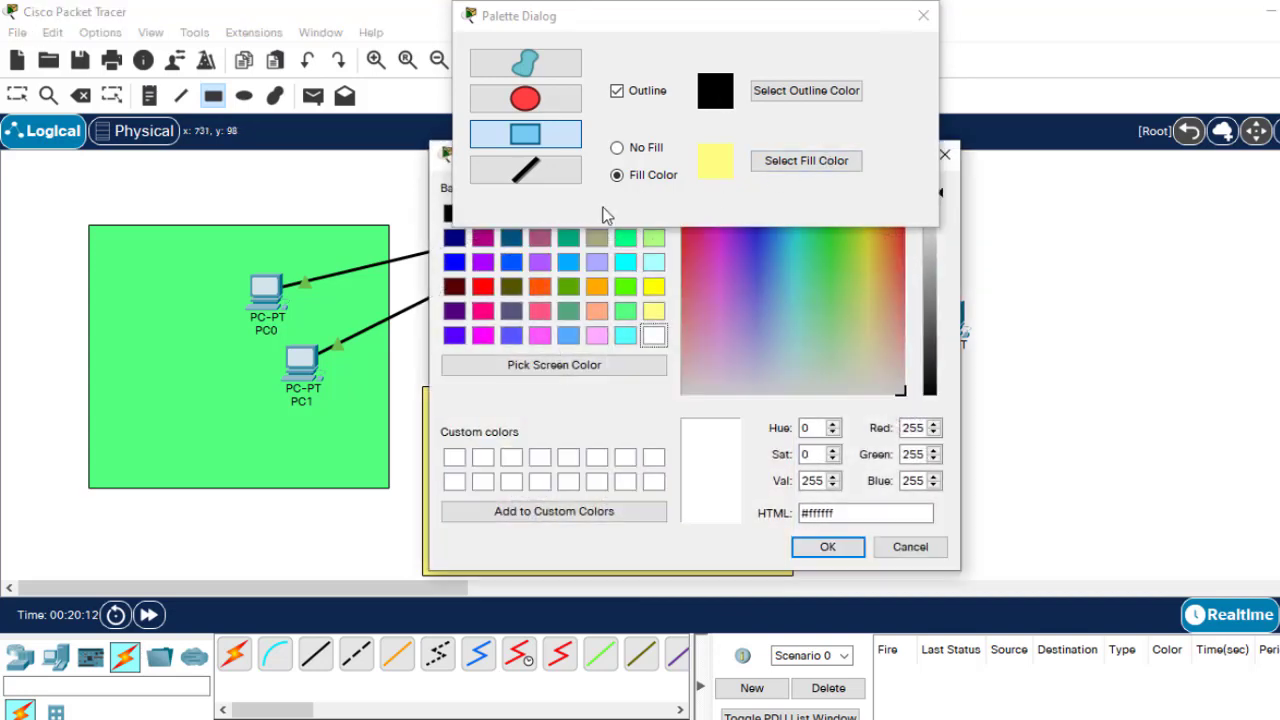
click(626, 337)
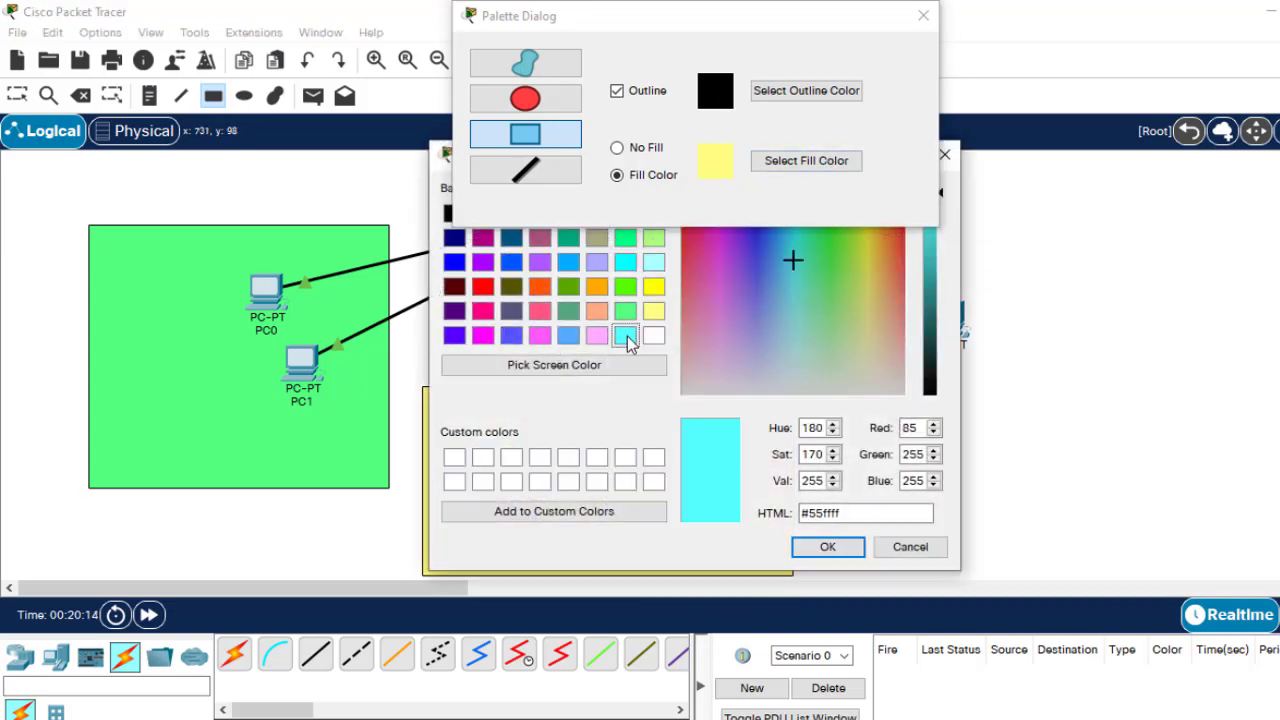
click(833, 549)
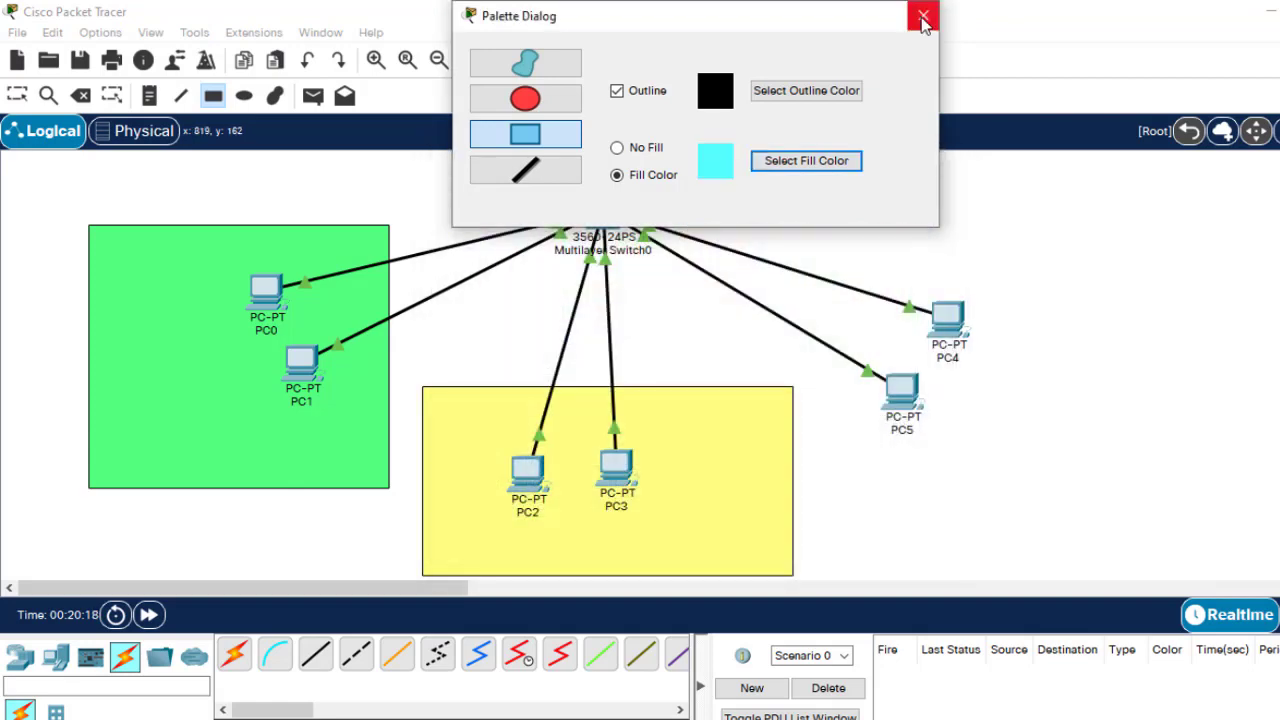
mouse_move(832, 255)
mouse_down()
mouse_move(907, 459)
mouse_move(1063, 503)
mouse_move(1191, 486)
mouse_move(1198, 465)
mouse_up()
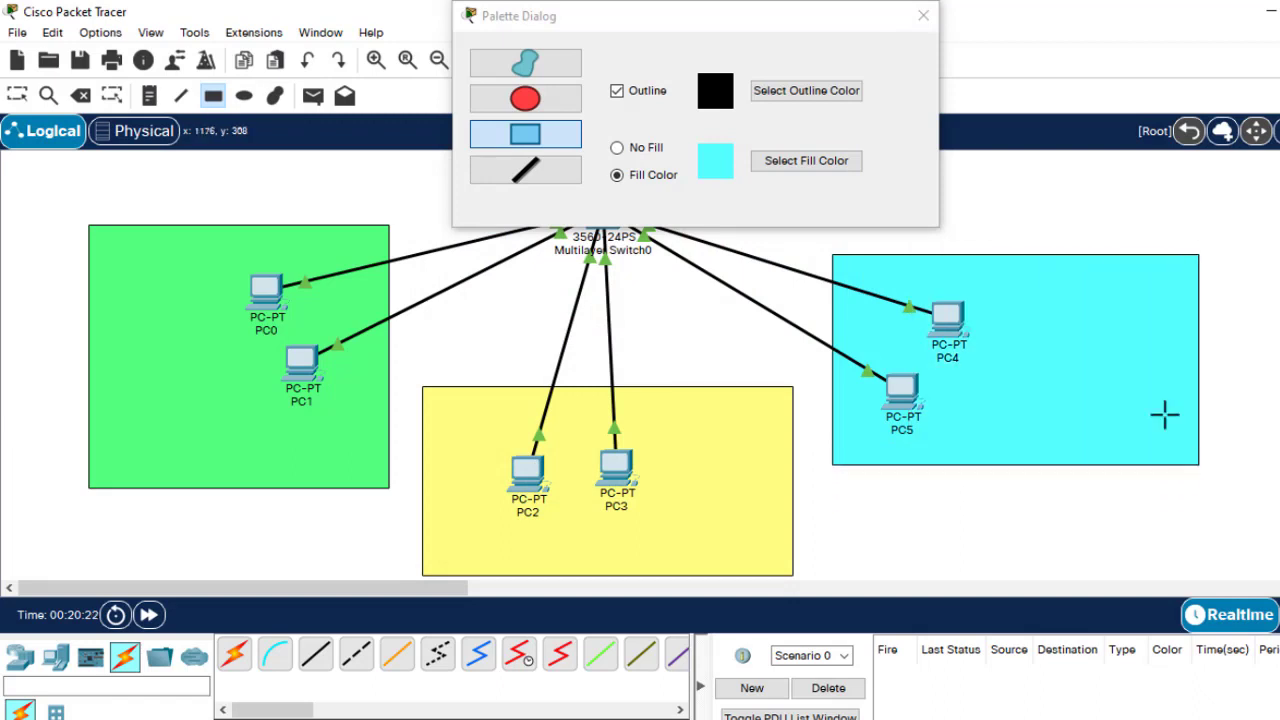
click(921, 16)
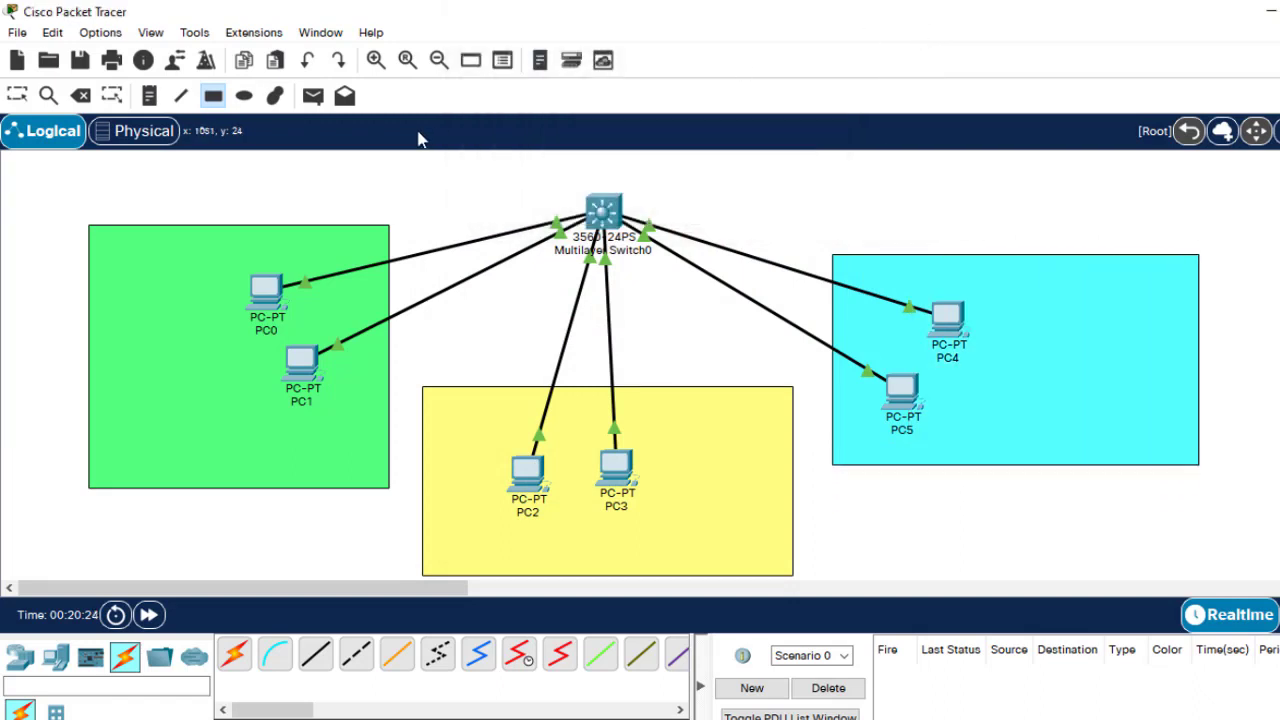
- Label the green area 'VLAN 10 192.168.1.0/24' with a text note
click(153, 104)
click(142, 301)
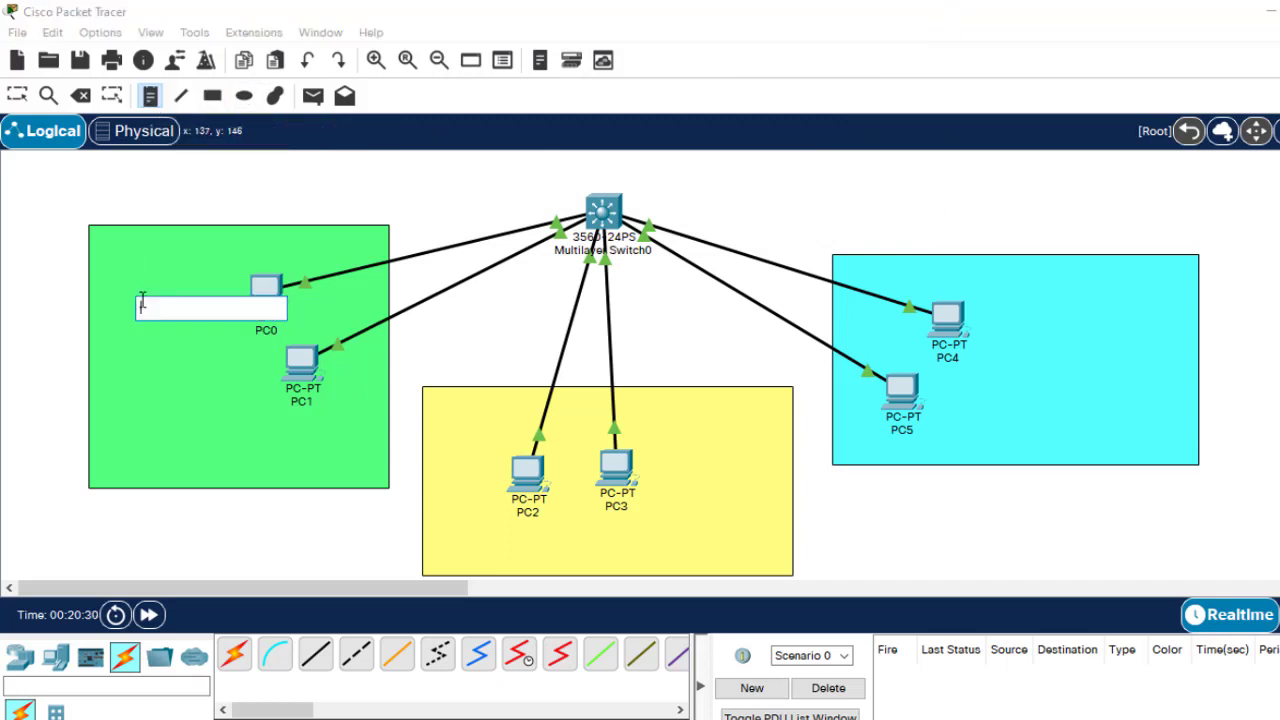
text(VL)
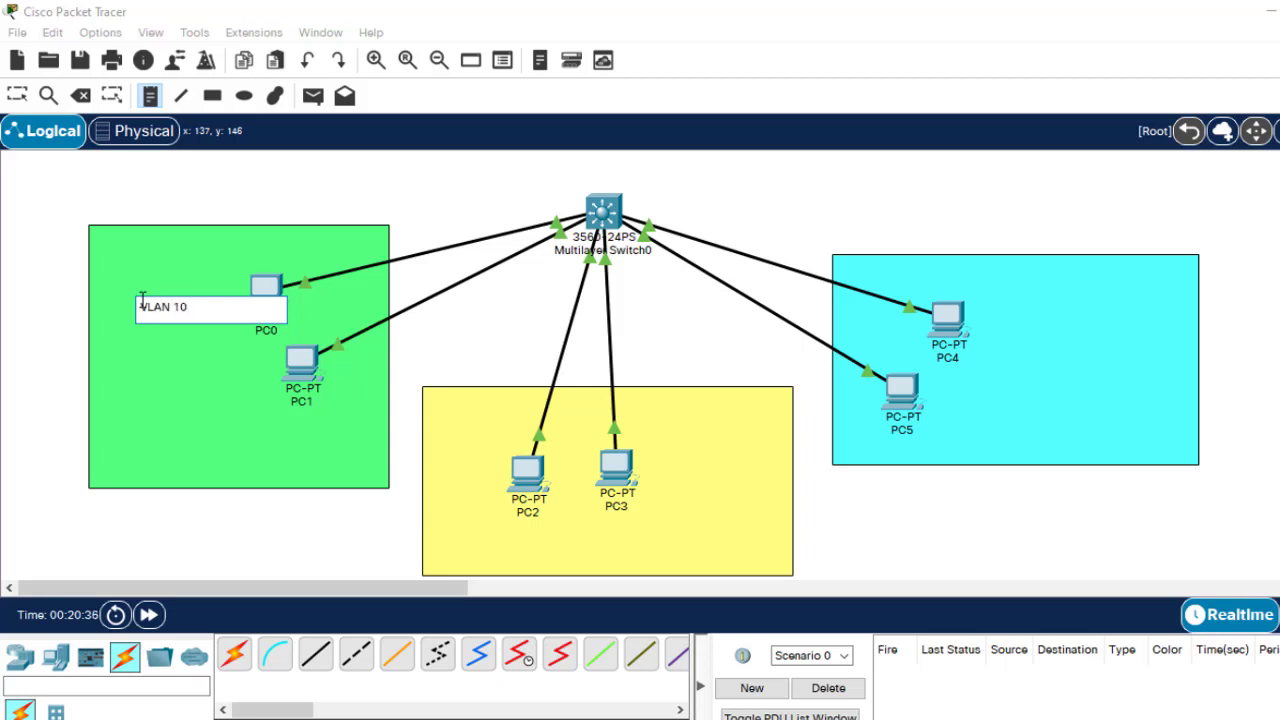
text(AN 10)
key(Return)
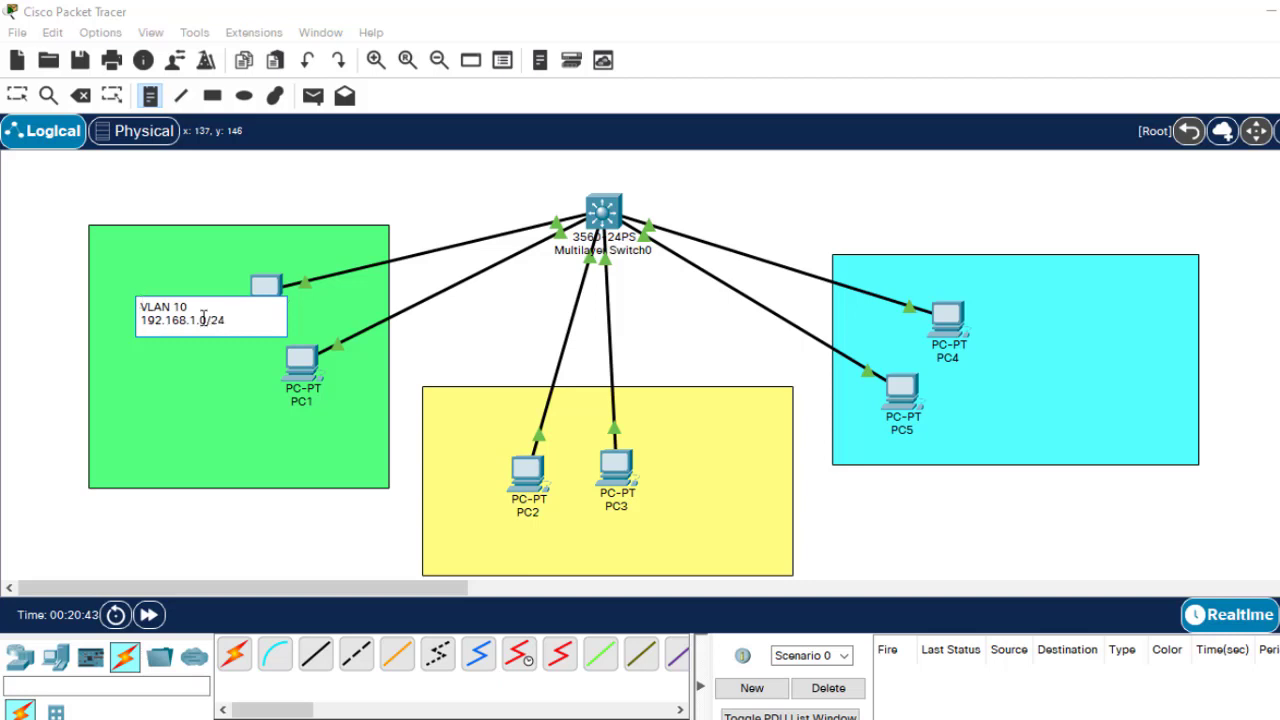
drag(226, 320, 138, 307)
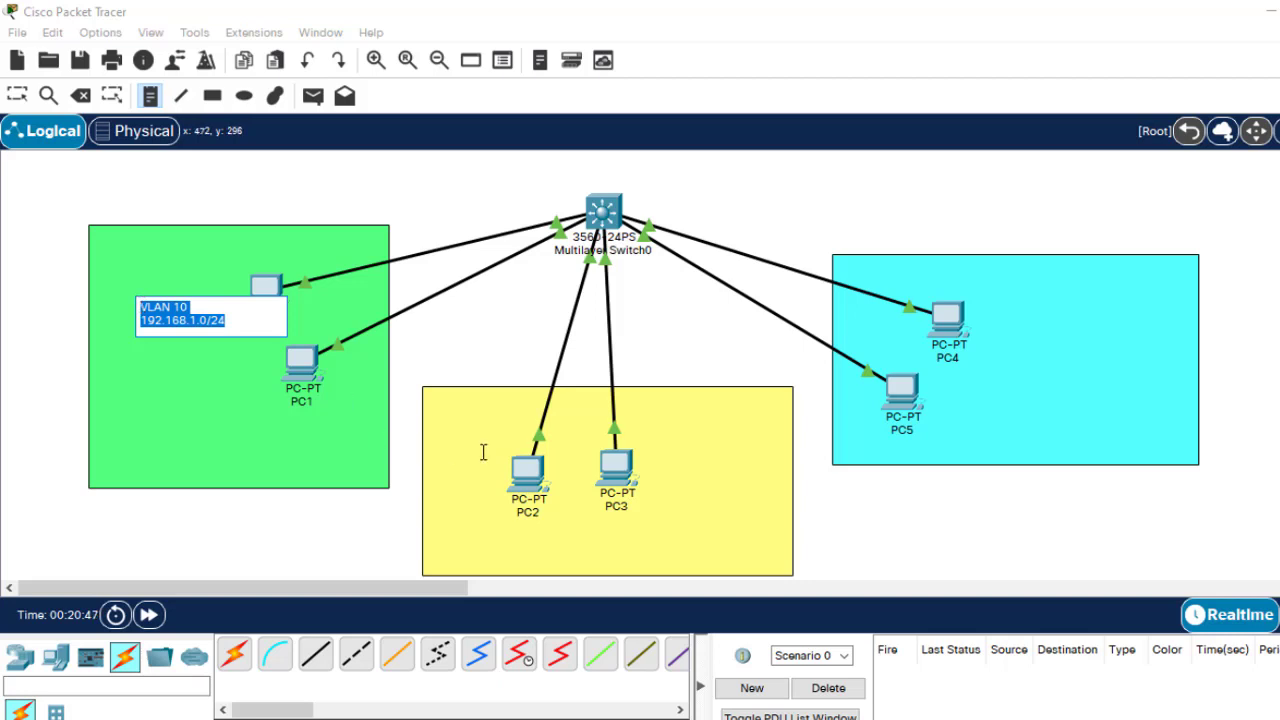
key(ctrl+c)
- Label the yellow area 'VLAN 20 192.168.2.0/24' by pasting and editing the note
click(666, 474)
key(ctrl+v)
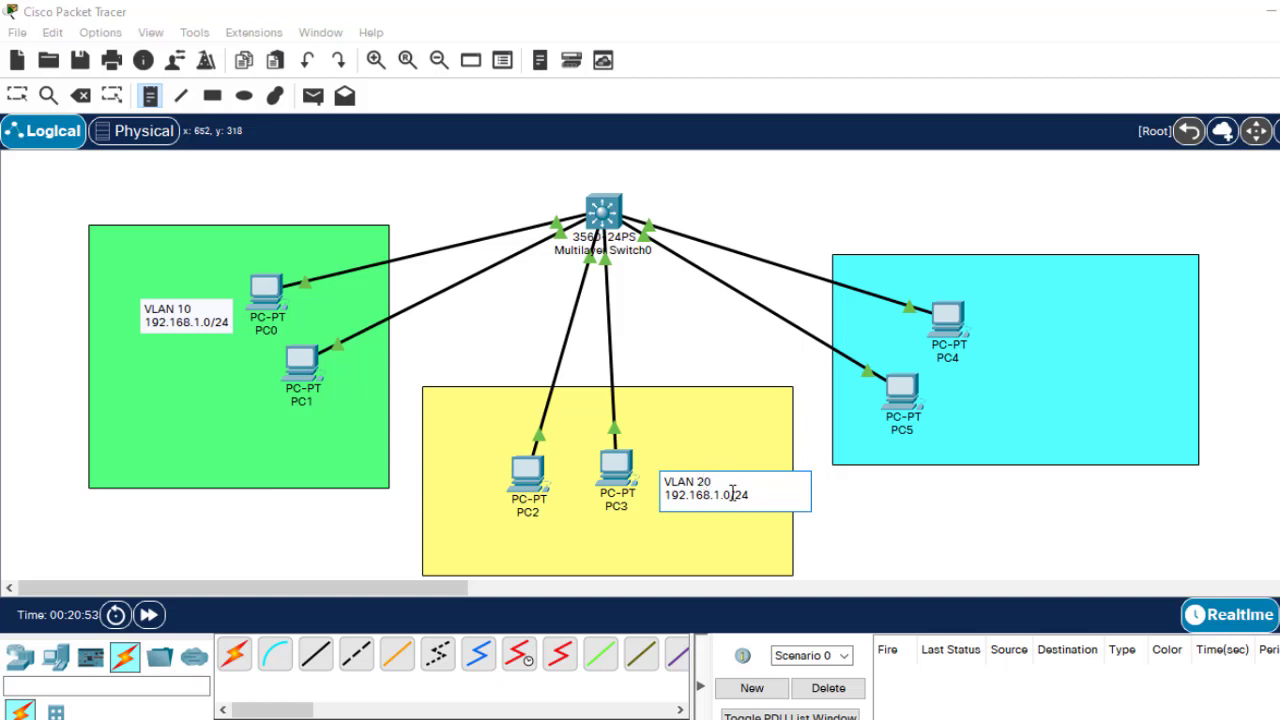
click(720, 495)
key(BackSpace)
text(2)
- Label the cyan area 'VLAN 30 192.168.3.0/24' by pasting and editing the note
click(1072, 322)
key(ctrl+v)
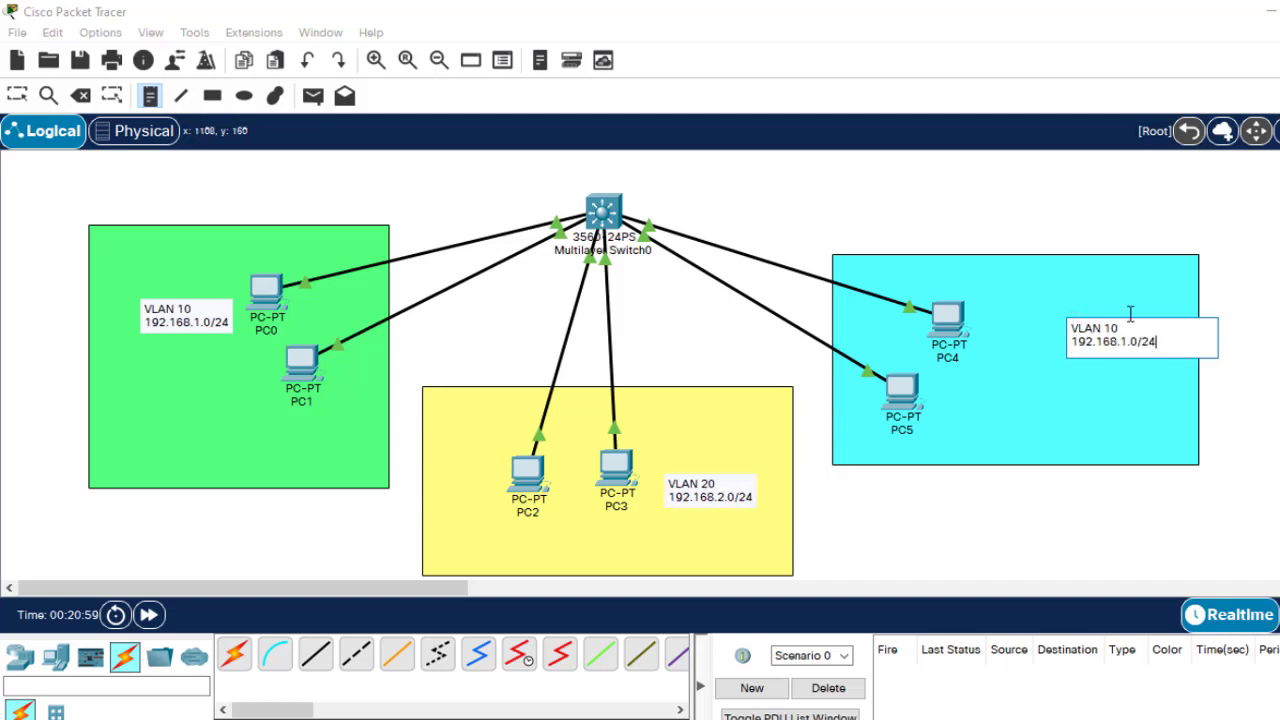
click(1113, 328)
key(BackSpace)
key(BackSpace)
text(3)
key(Escape)
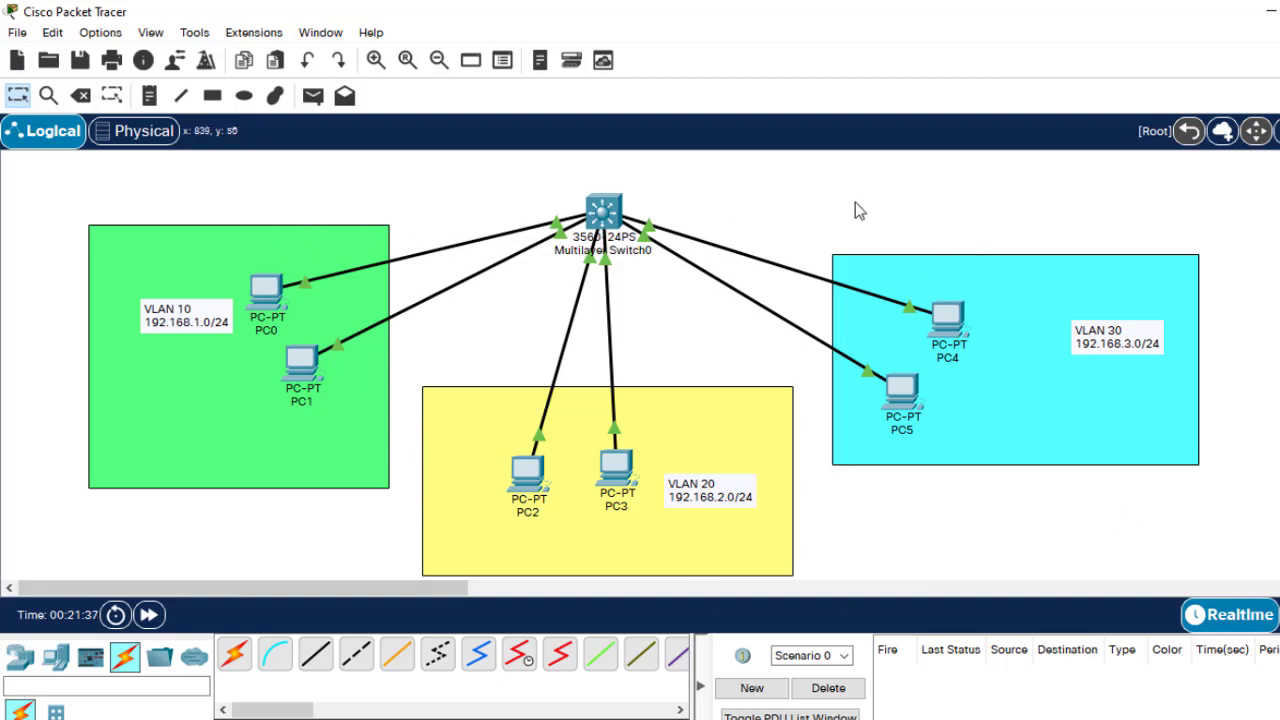
- Give PC0 static IP 192.168.1.2 with mask 255.255.255.0
click(268, 295)
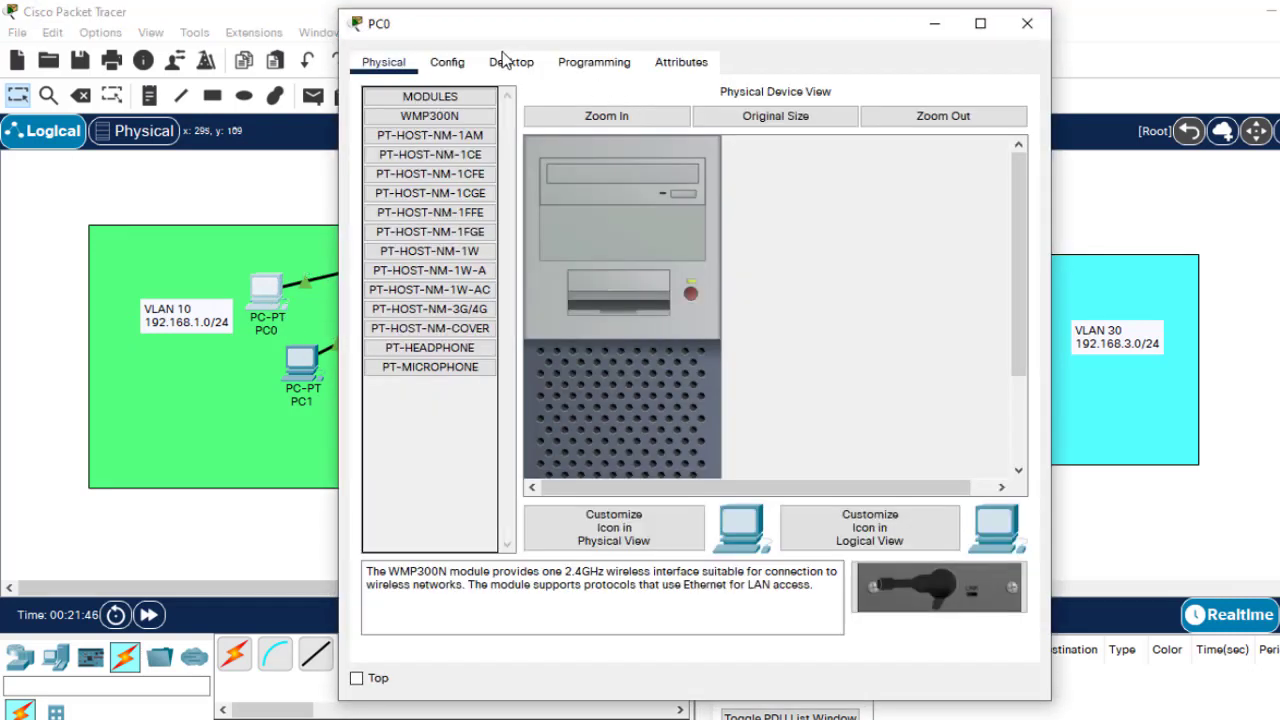
click(512, 64)
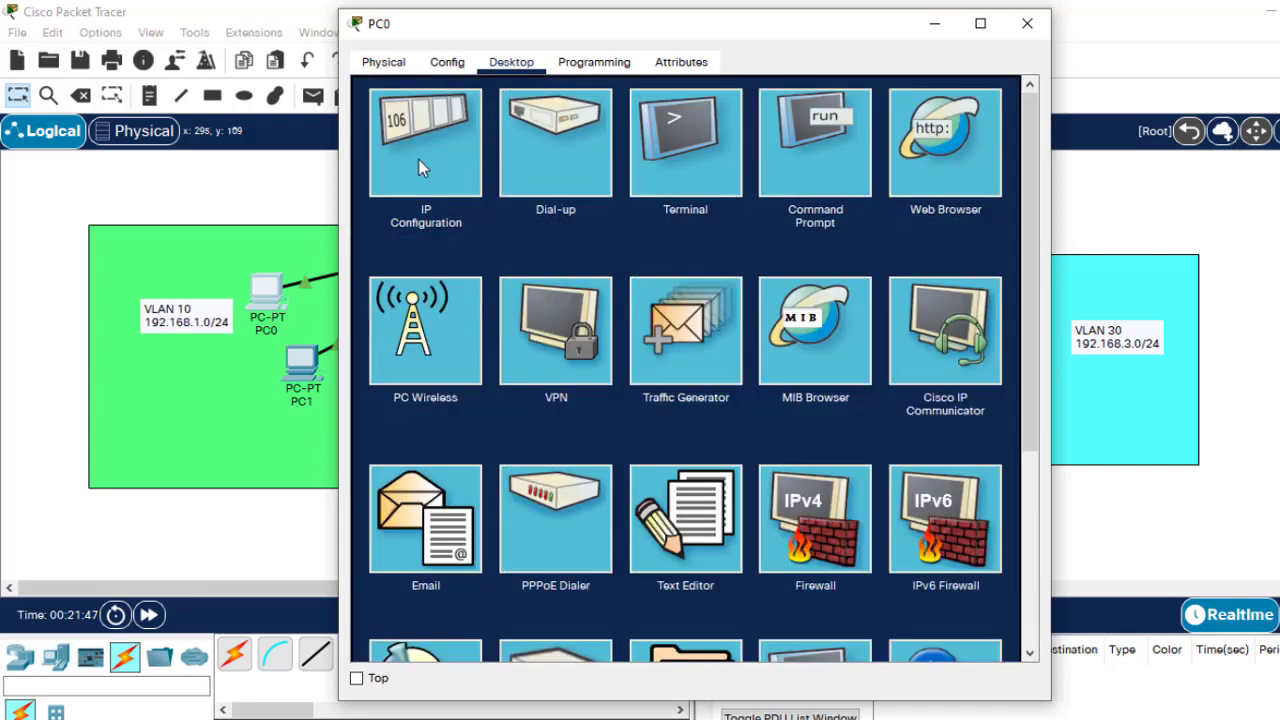
click(418, 159)
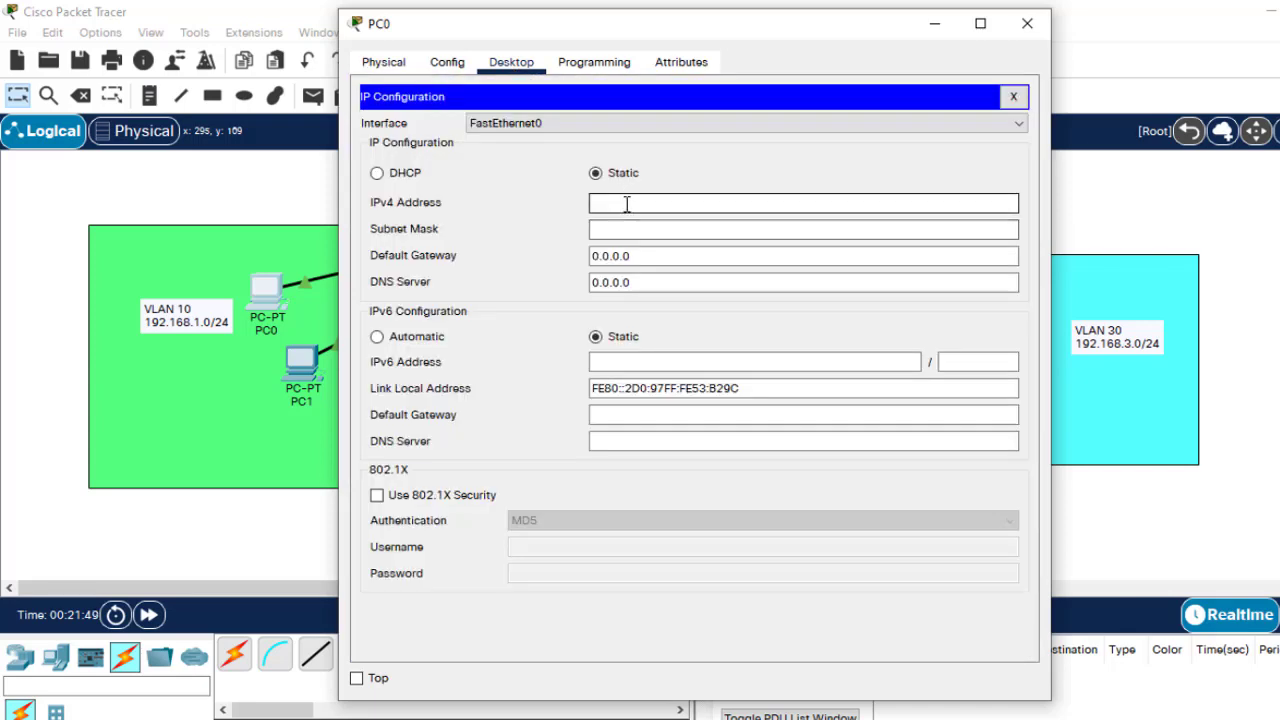
click(626, 204)
text(1)
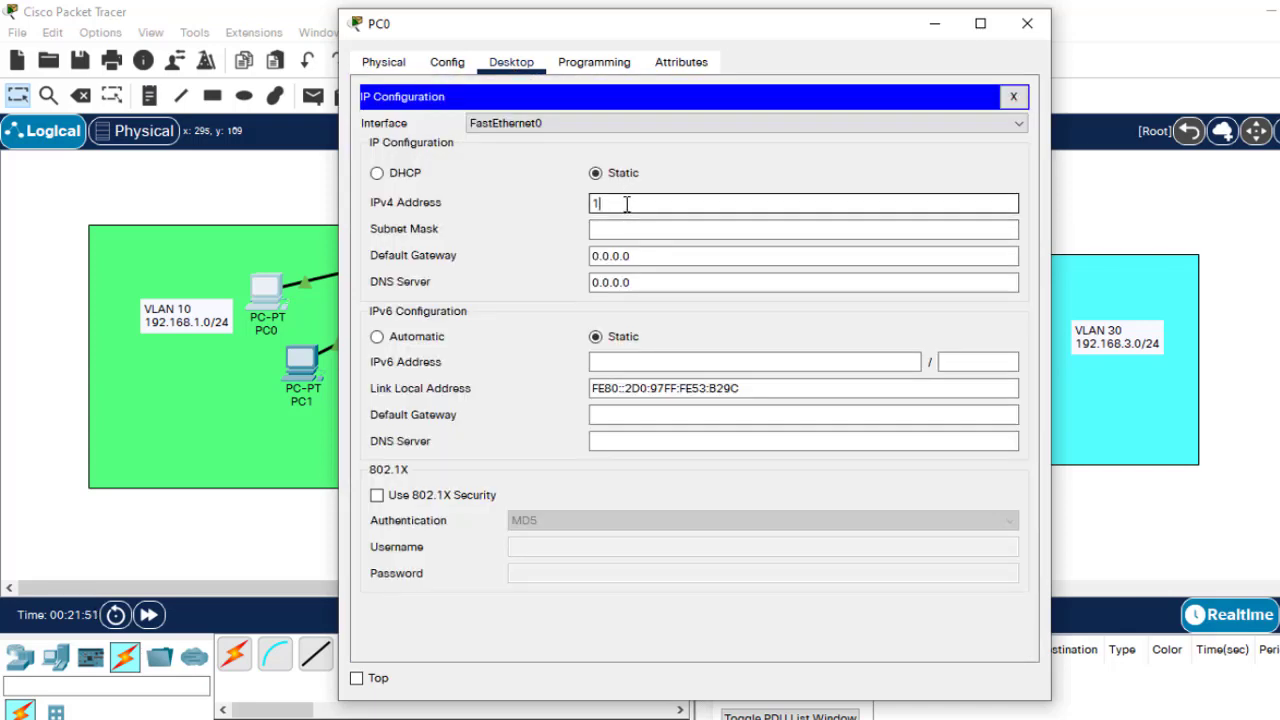
text(92.168.1.2)
click(646, 229)
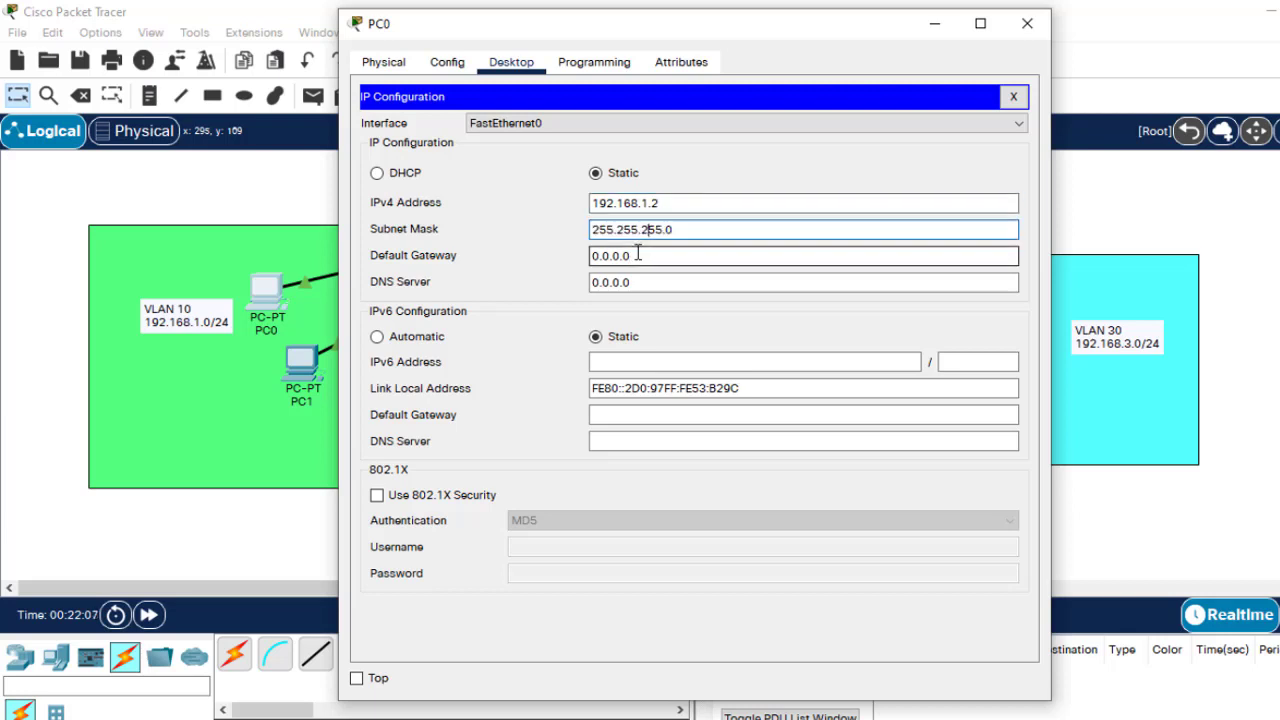
drag(638, 256, 590, 264)
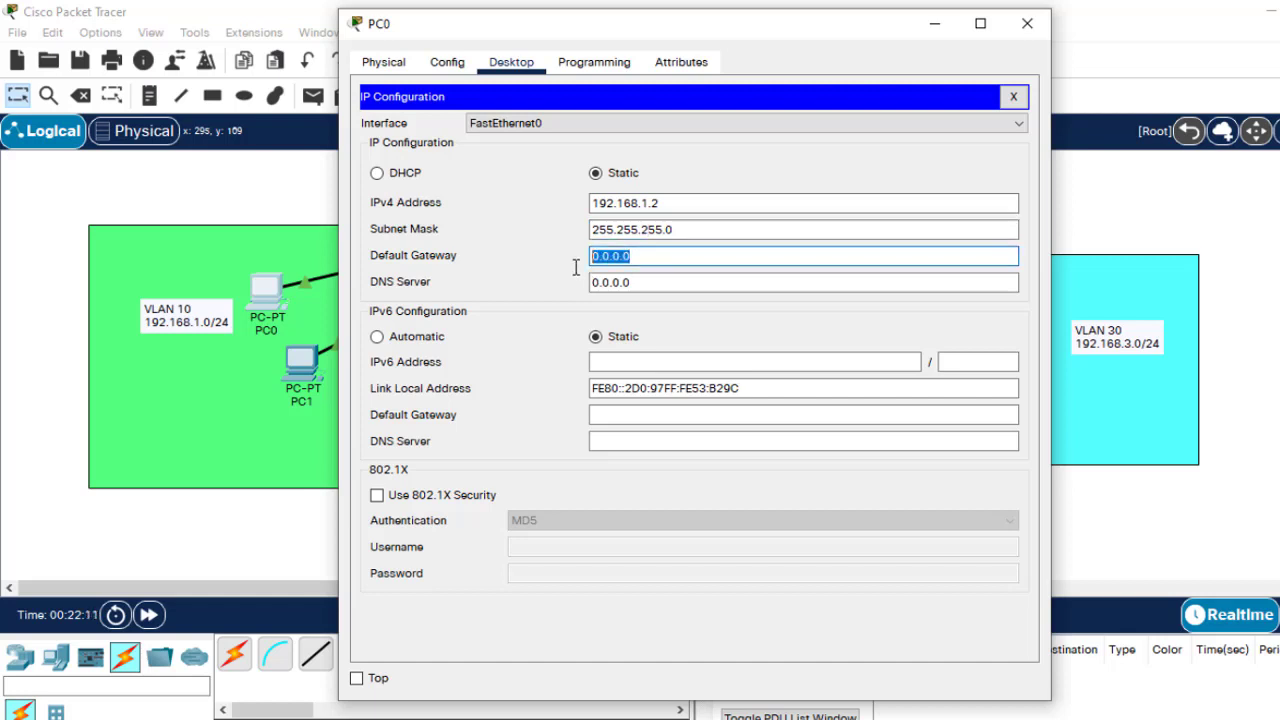
click(1027, 23)
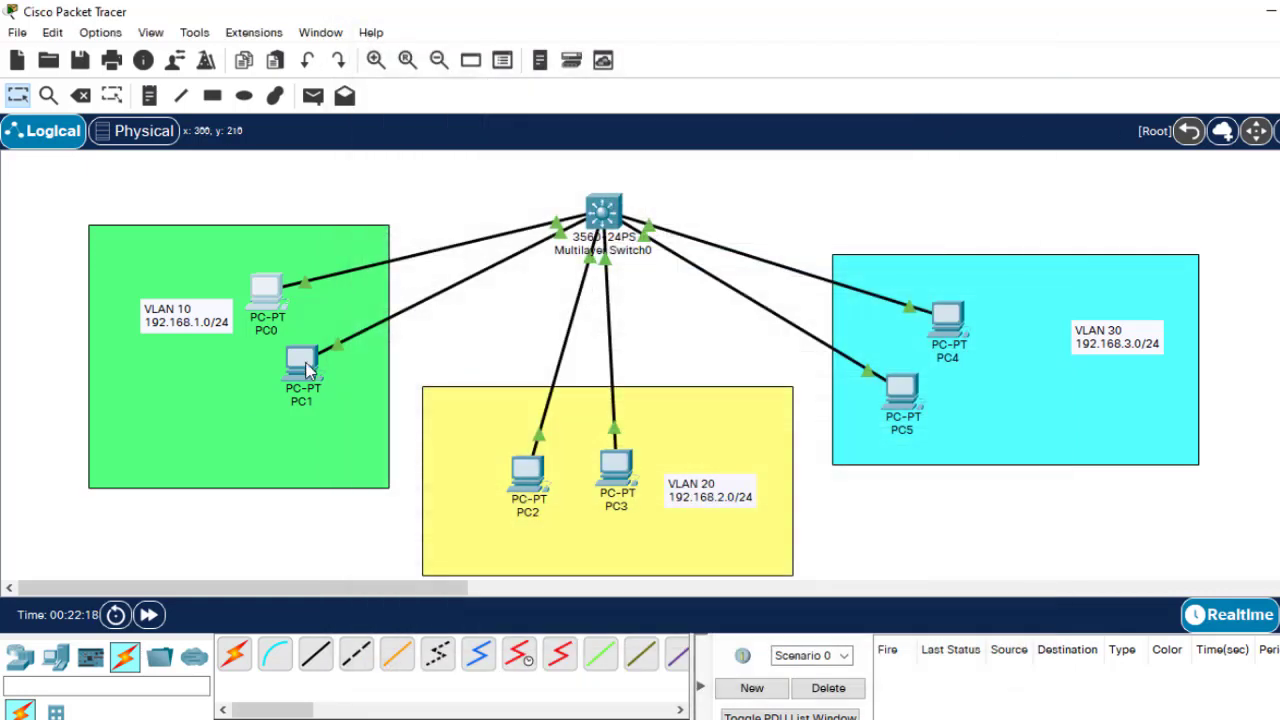
- Give PC1 static IP 192.168.1.3 with mask 255.255.255.0
click(305, 368)
click(511, 63)
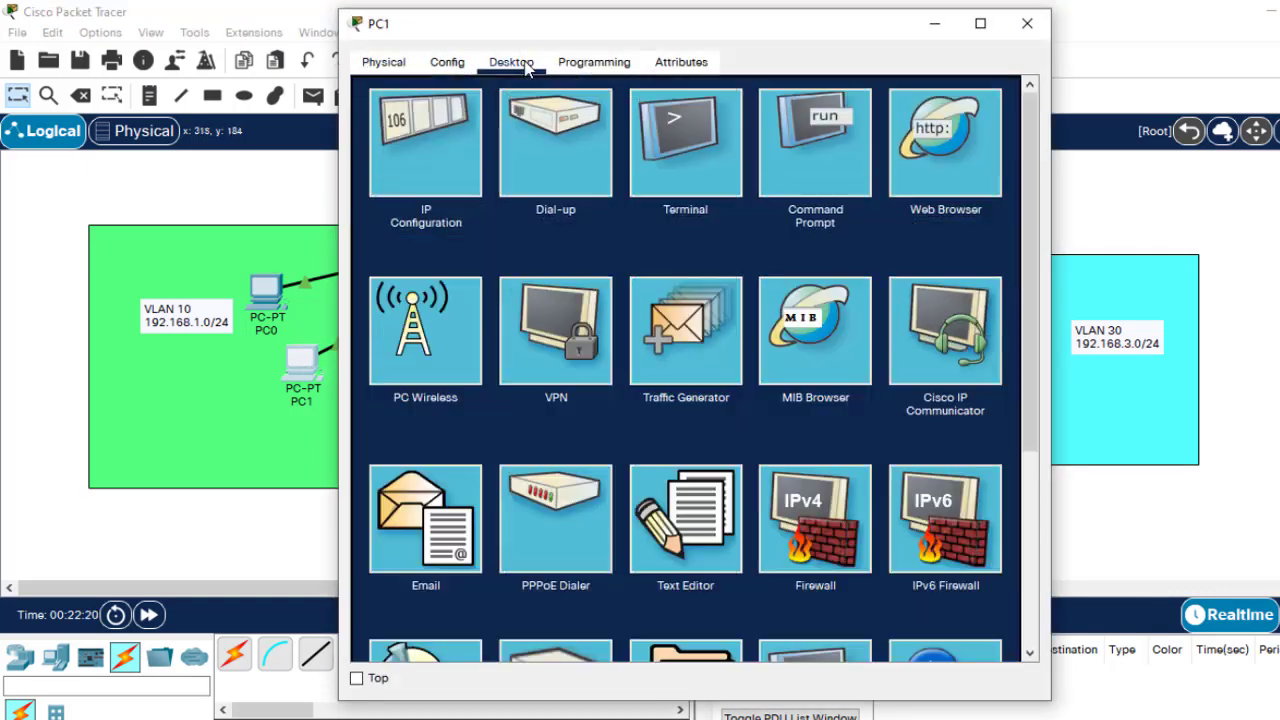
click(430, 153)
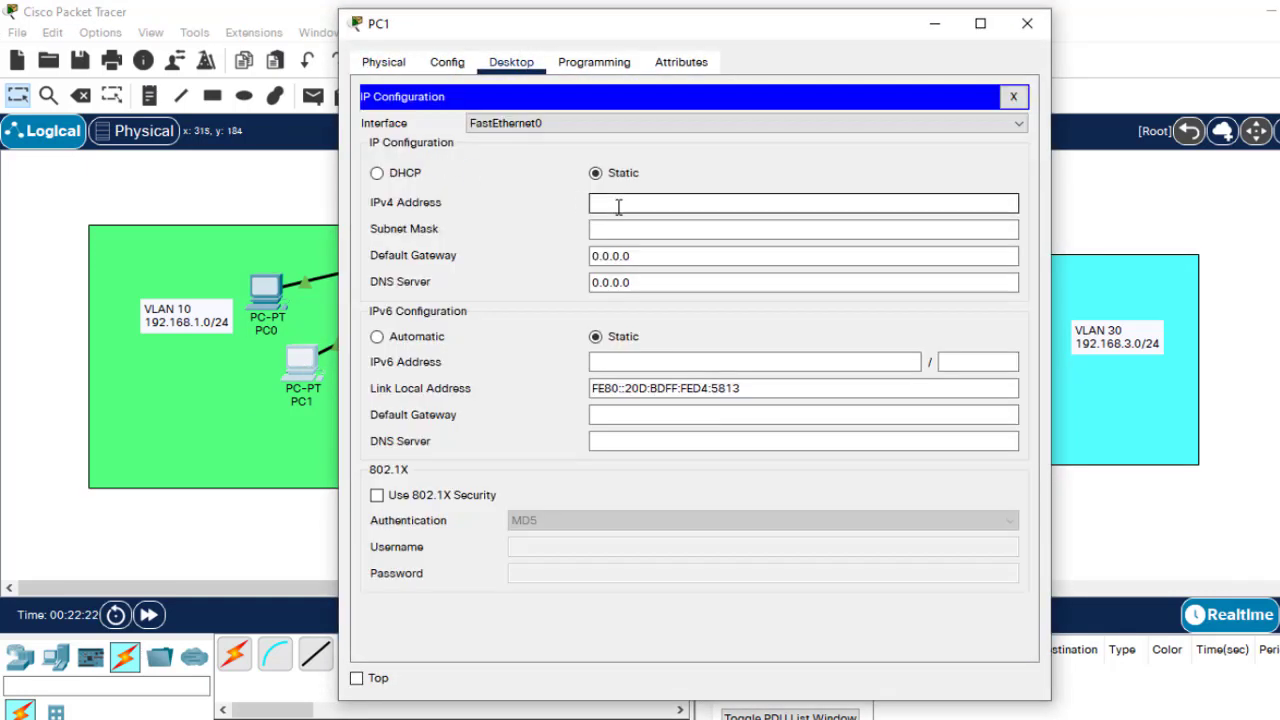
click(617, 206)
text(192.168.1.3)
click(632, 234)
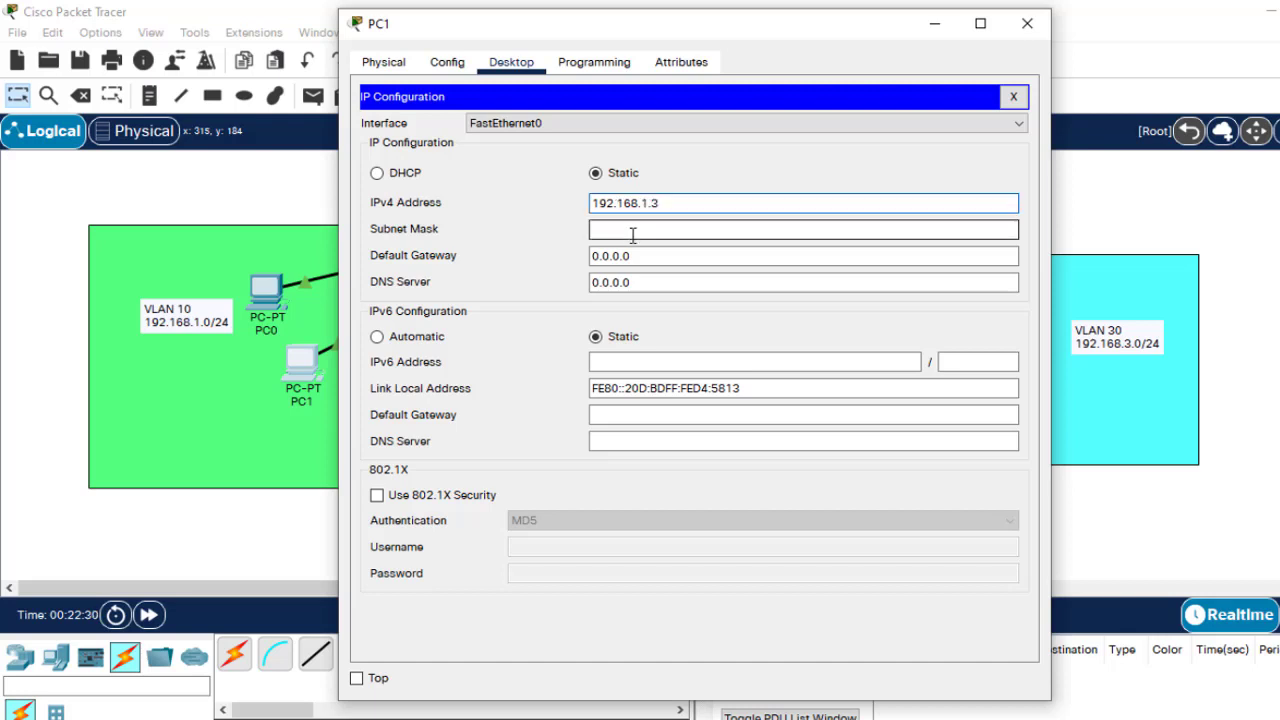
click(1027, 23)
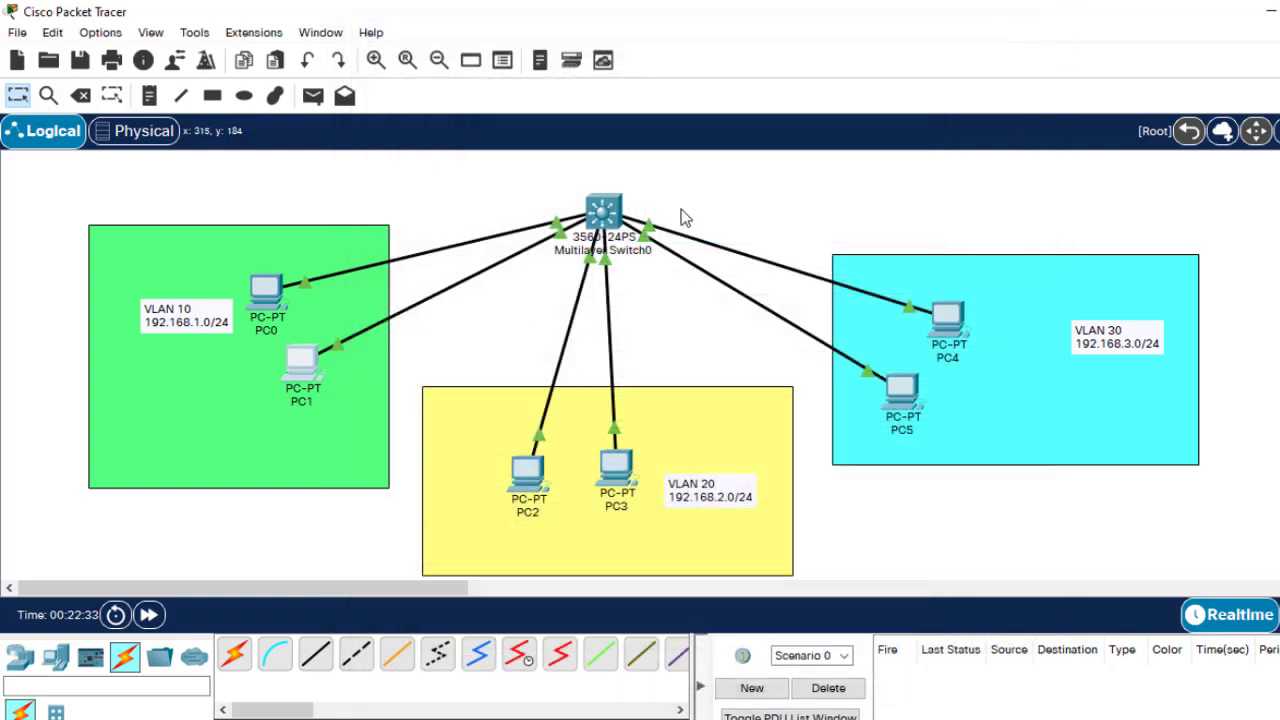
- Give PC2 static IP 192.168.2.2 with default mask 255.255.255.0, then close its window
click(528, 487)
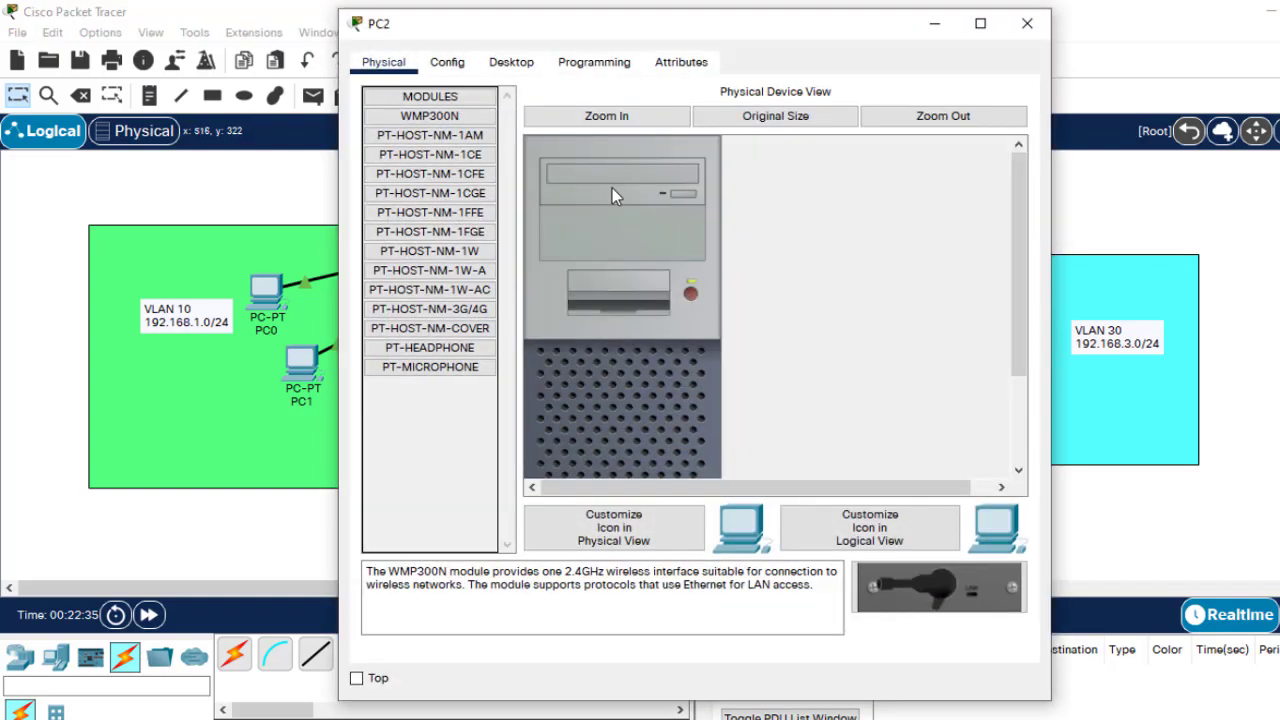
click(515, 63)
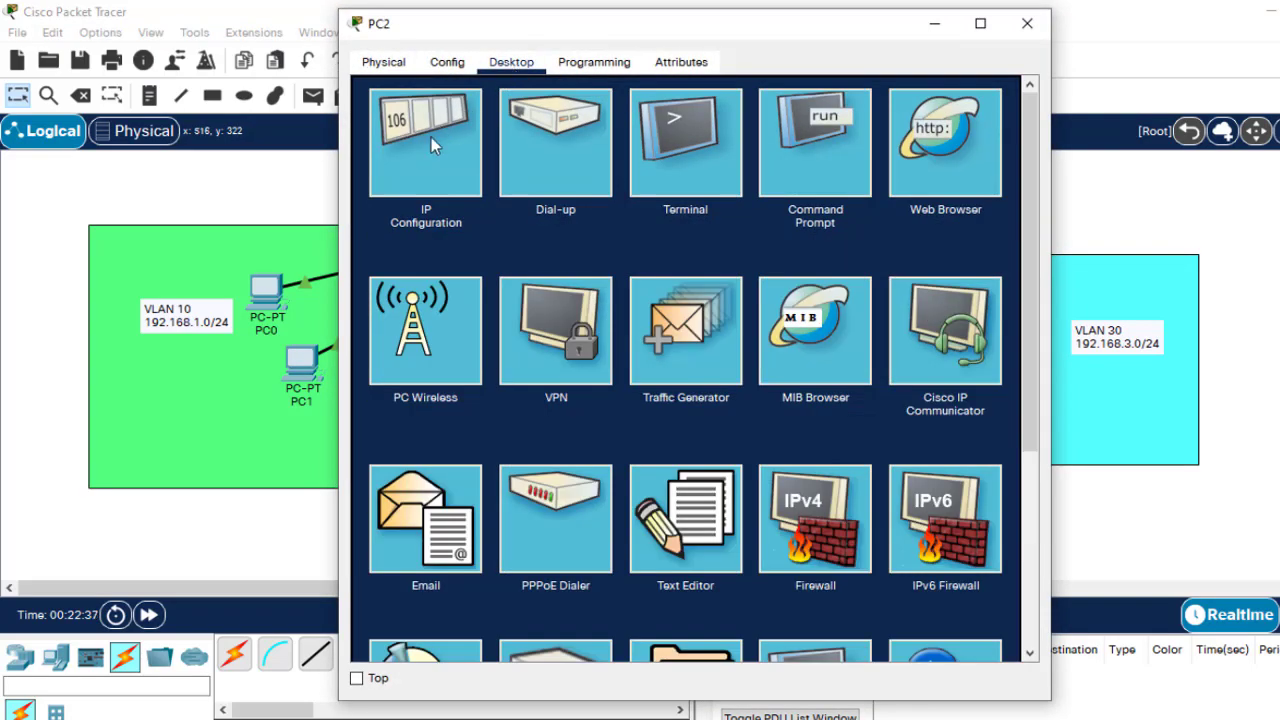
click(423, 153)
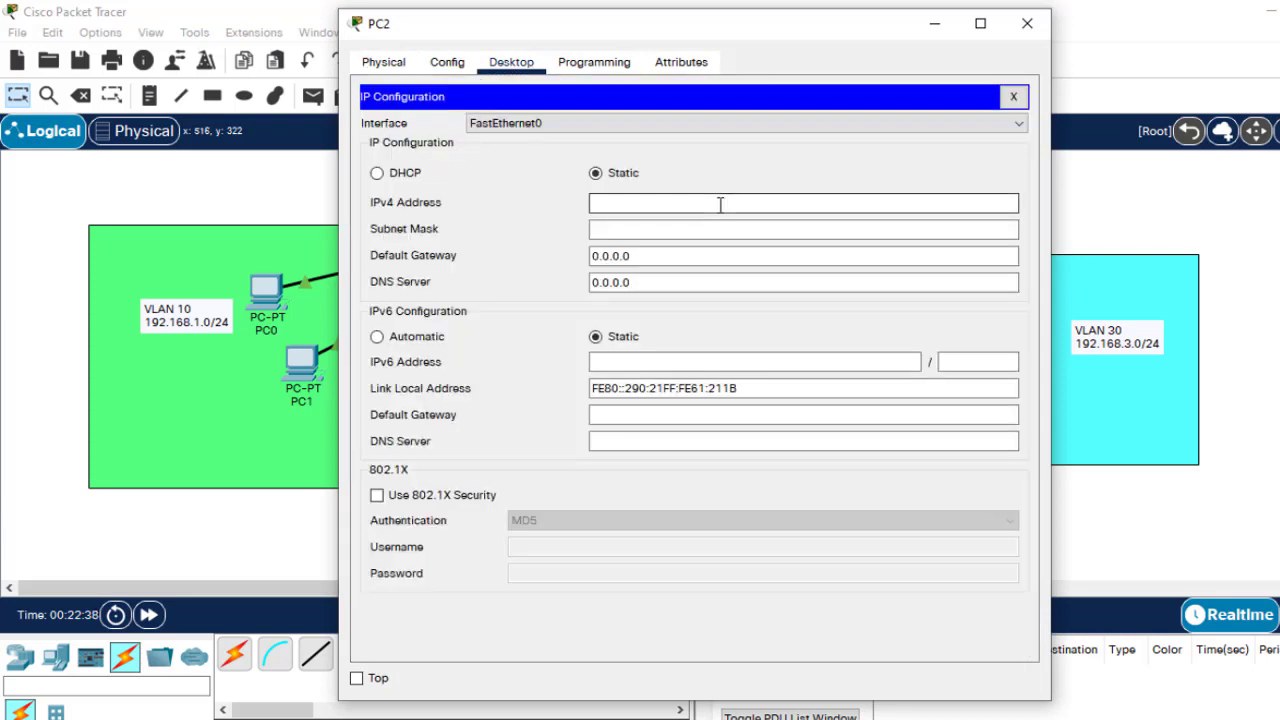
click(623, 201)
text(192)
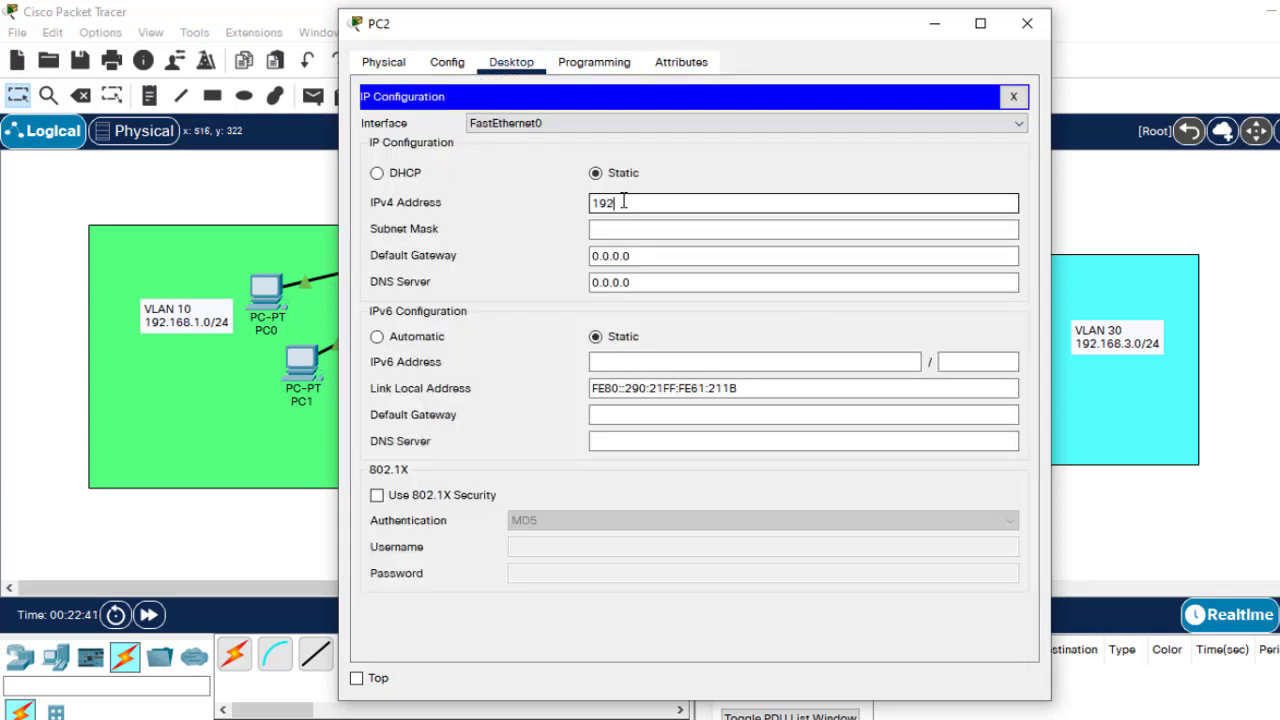
text(.168.2.2)
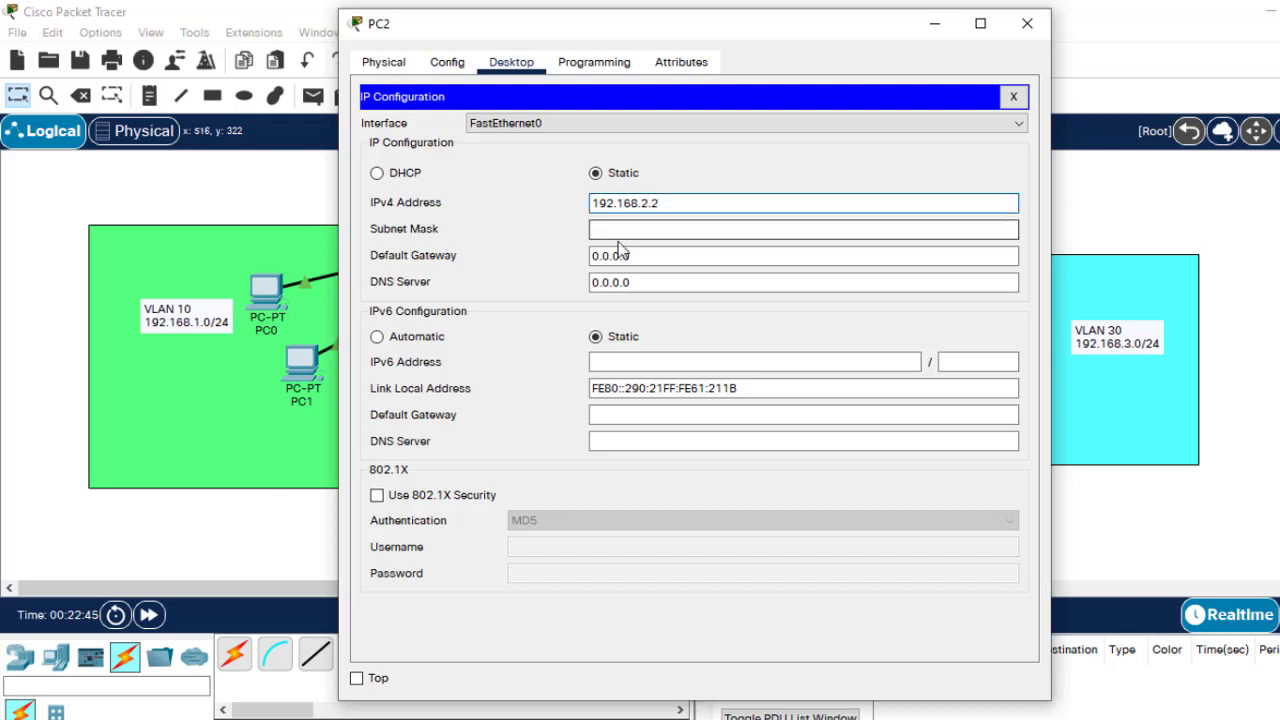
click(626, 232)
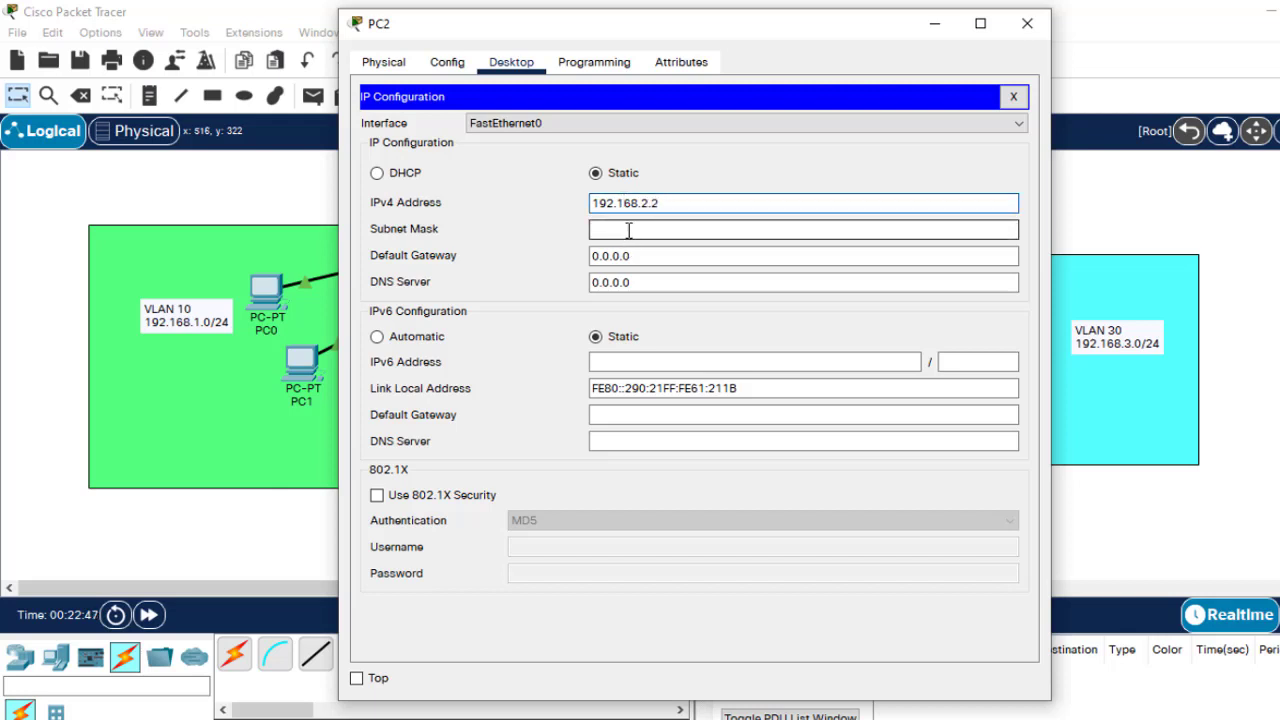
click(1028, 24)
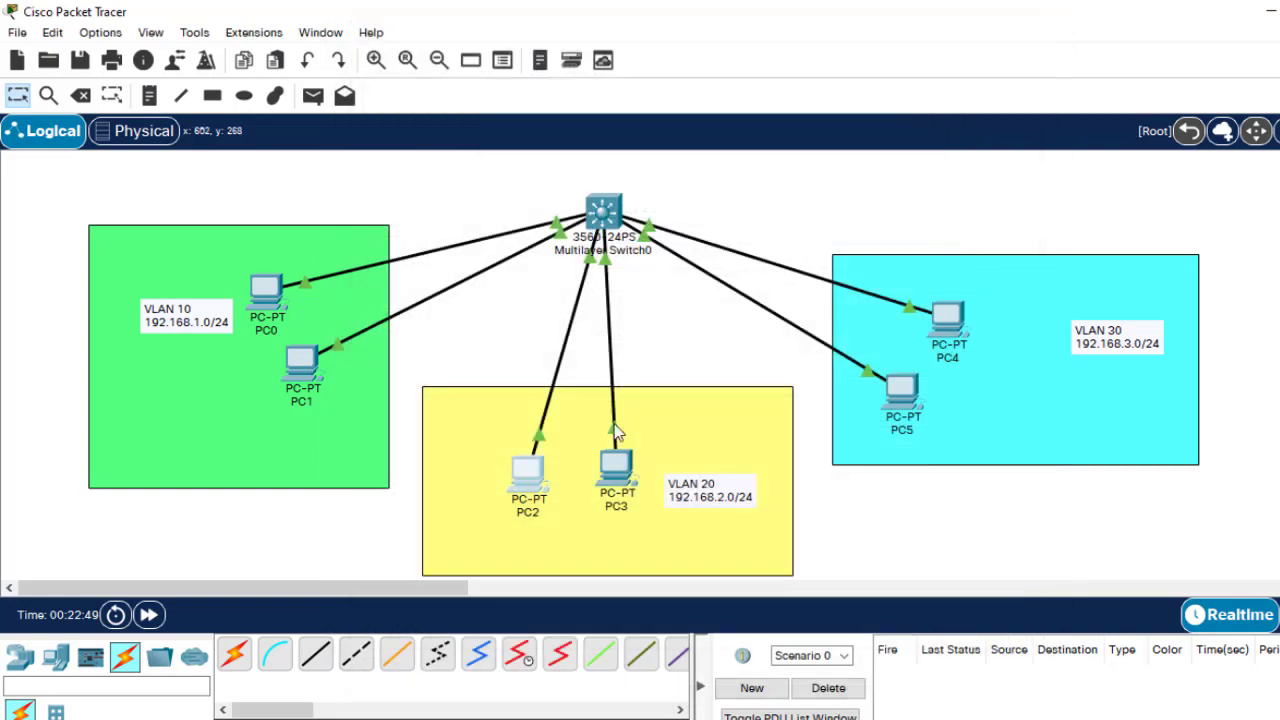
- Give PC3 static IP 192.168.2.3 with default mask 255.255.255.0, then close its window
click(614, 462)
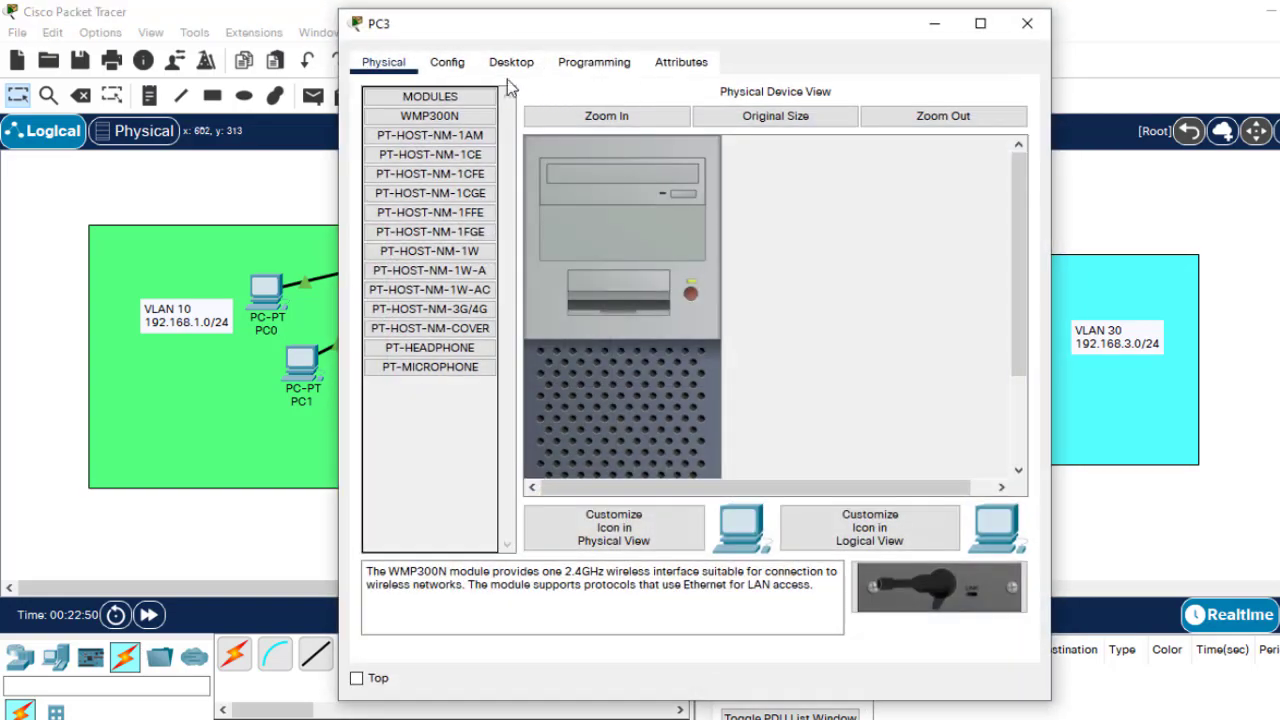
click(511, 62)
click(420, 140)
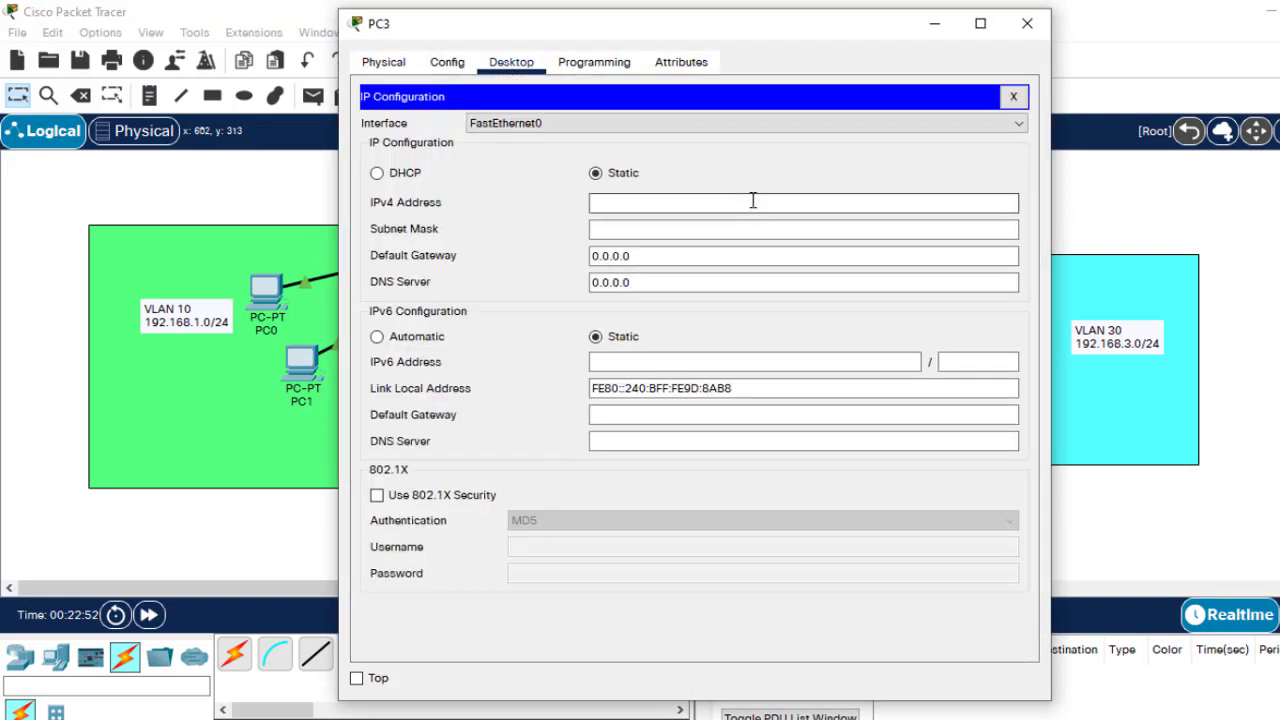
text(192)
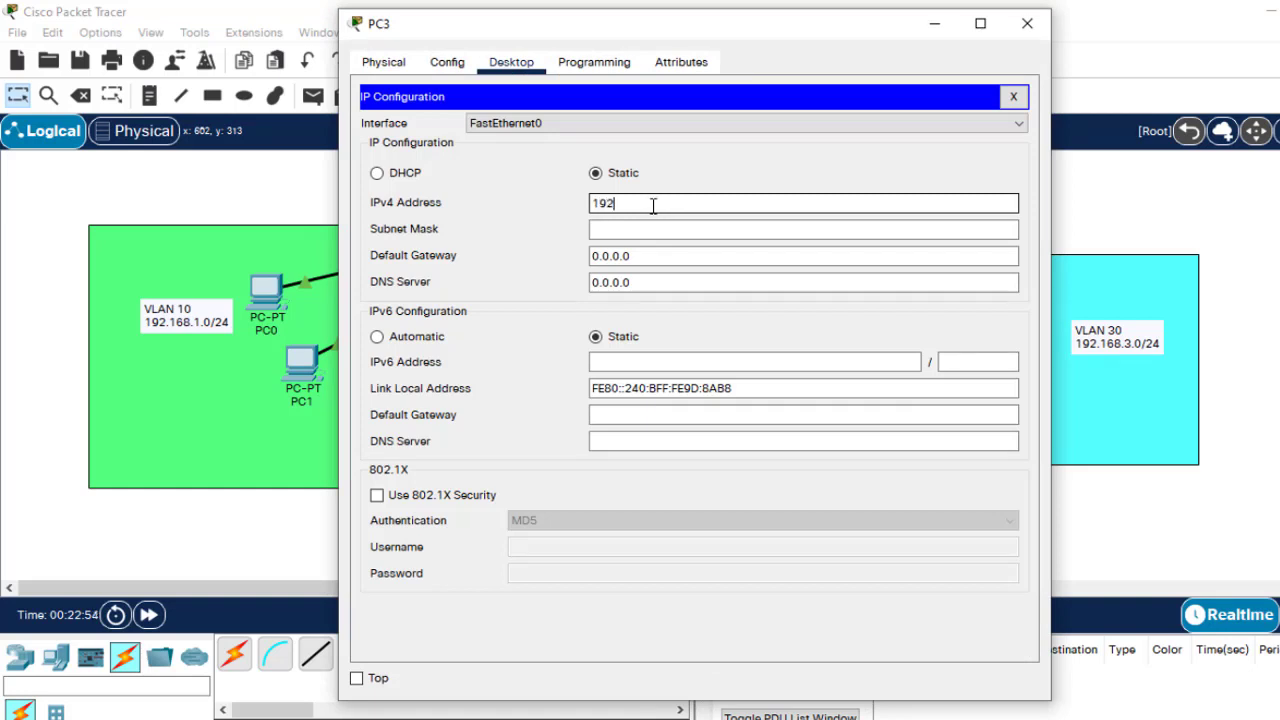
text(.168.2.3)
click(617, 229)
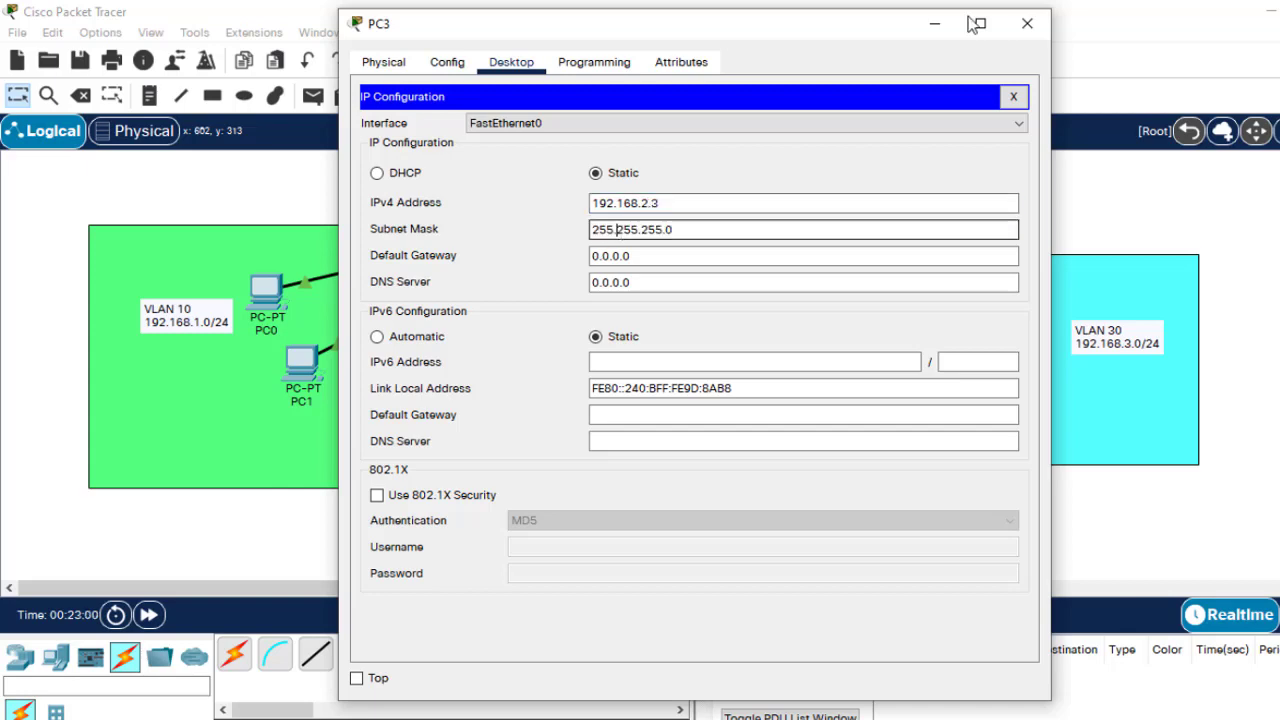
click(1027, 23)
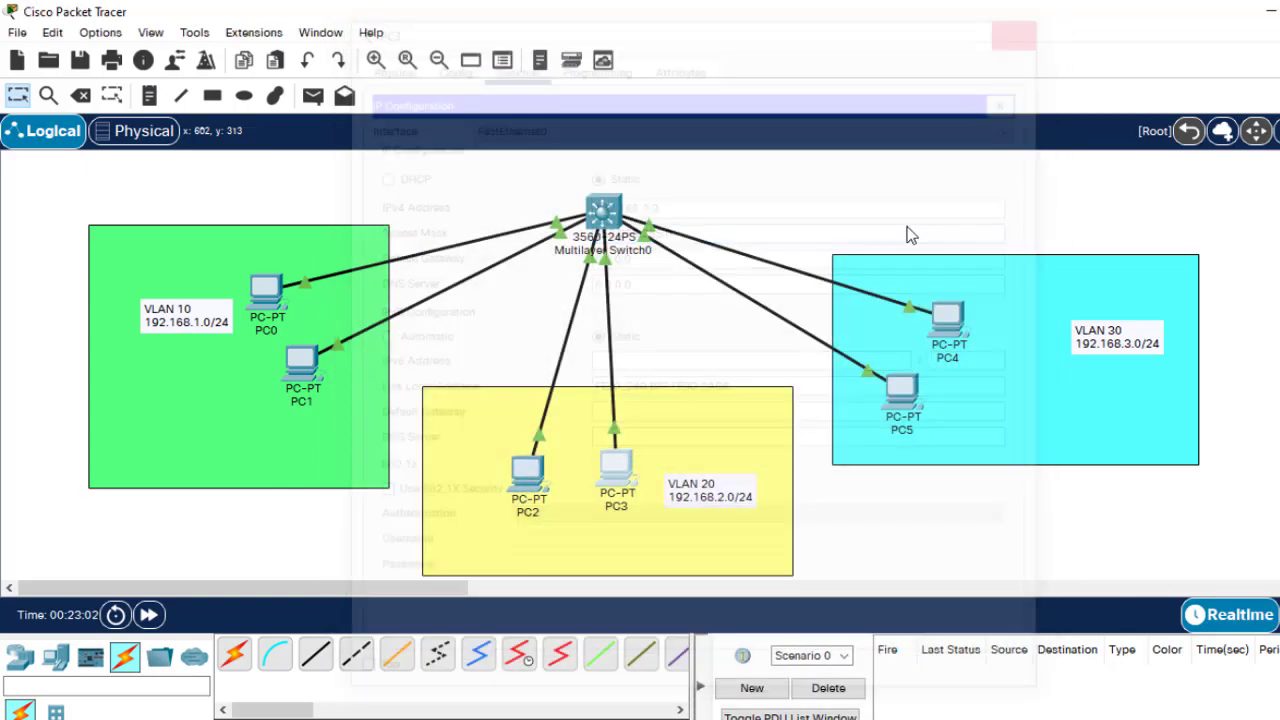
- Give PC5 static IP 192.168.3.2 with default mask 255.255.255.0, then close its window
click(900, 392)
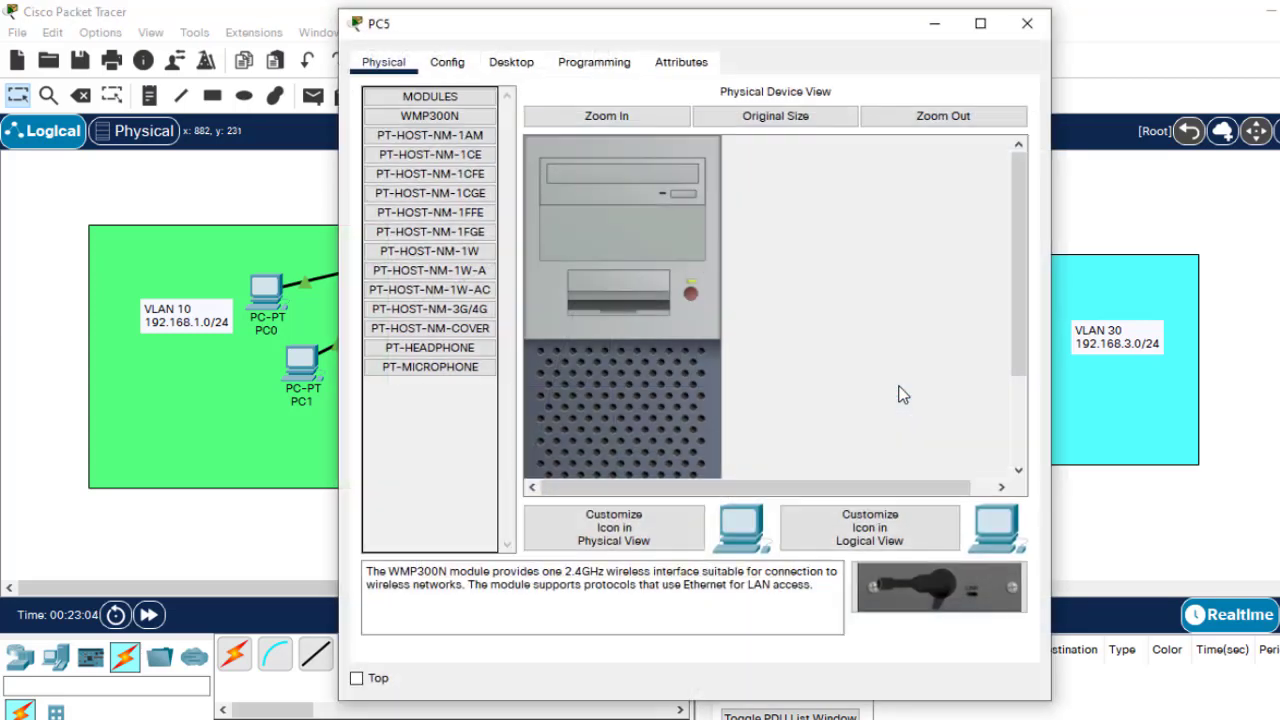
click(511, 62)
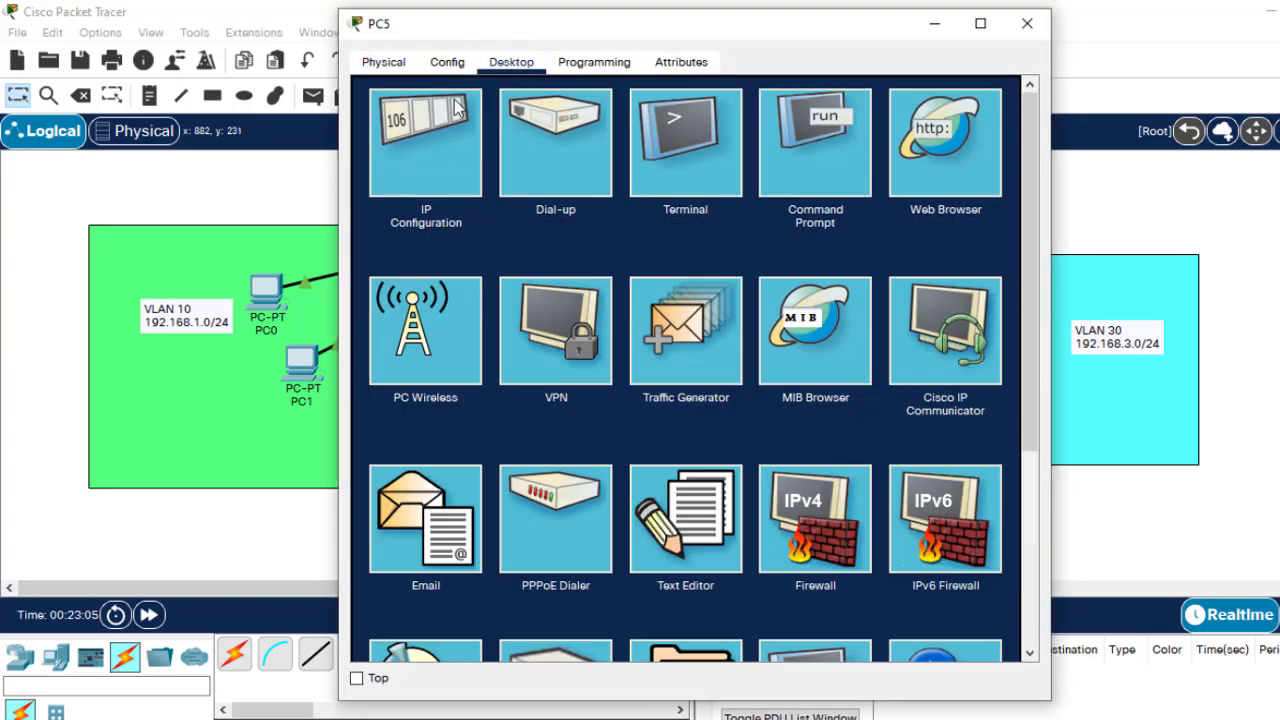
click(409, 150)
text(192.168)
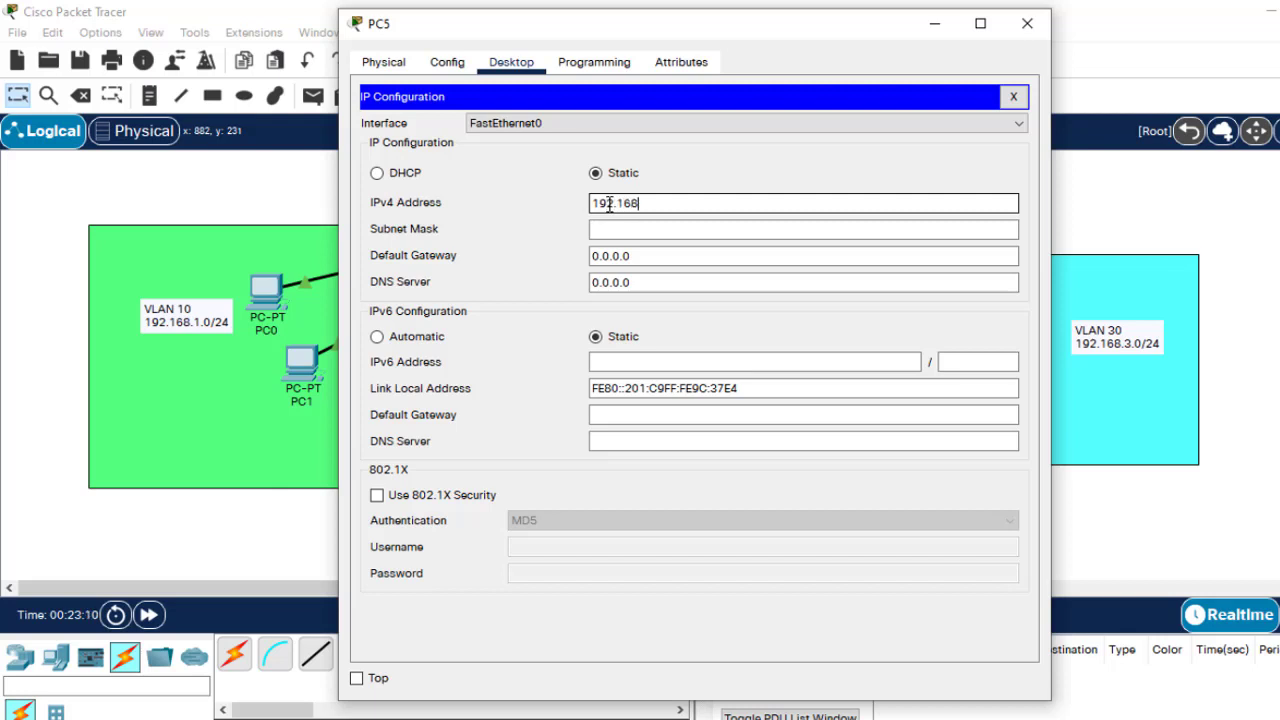
text(.3.2)
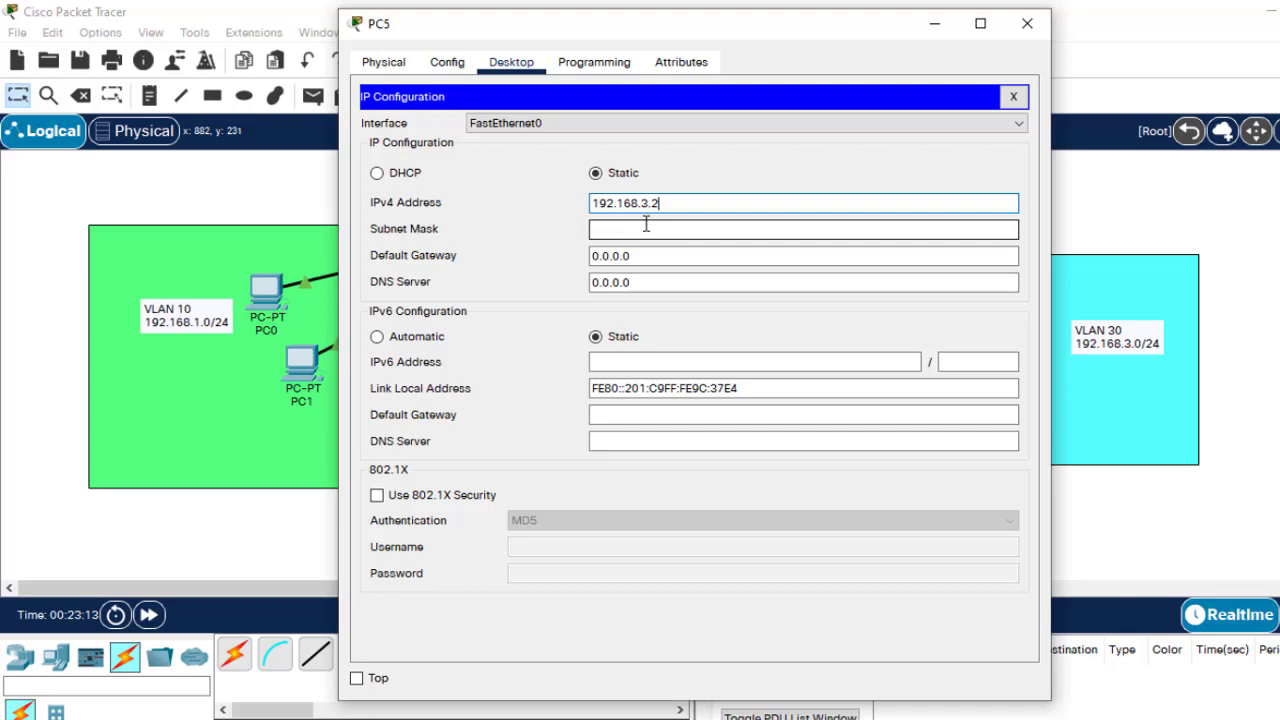
click(646, 229)
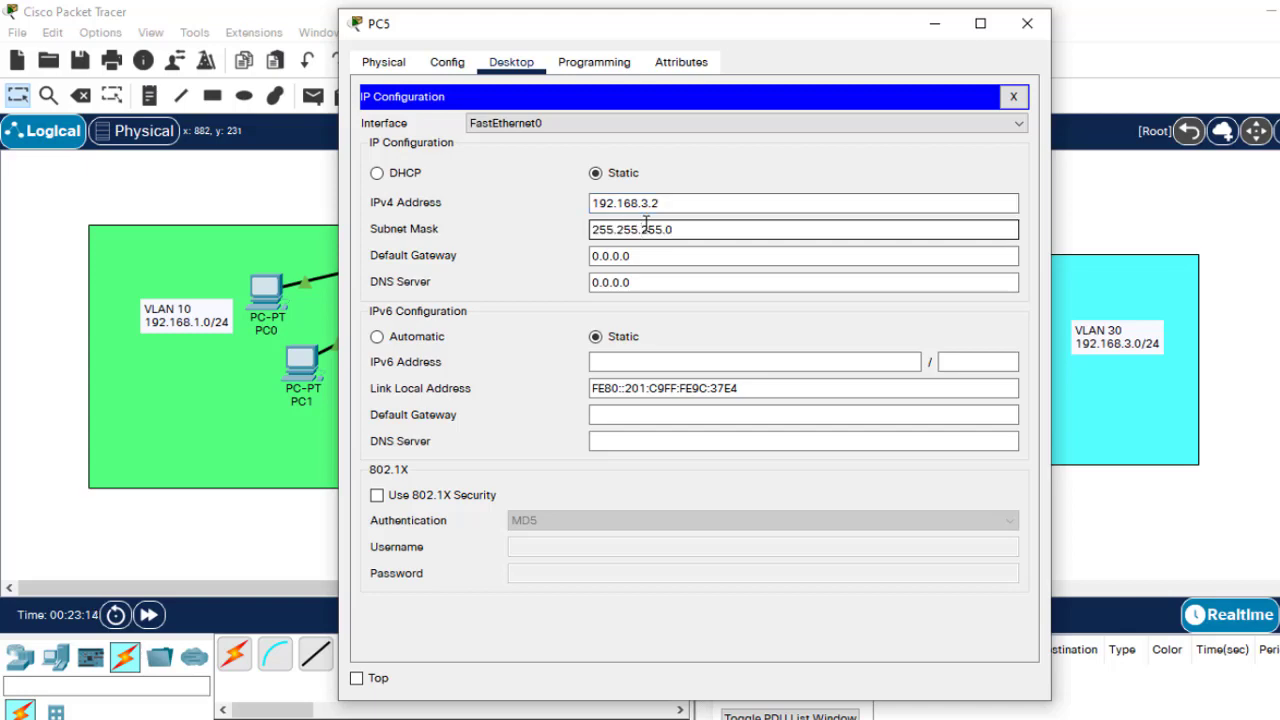
click(1027, 23)
- Give PC4 static IP 192.168.3.3 with default mask 255.255.255.0, then close its window
click(945, 322)
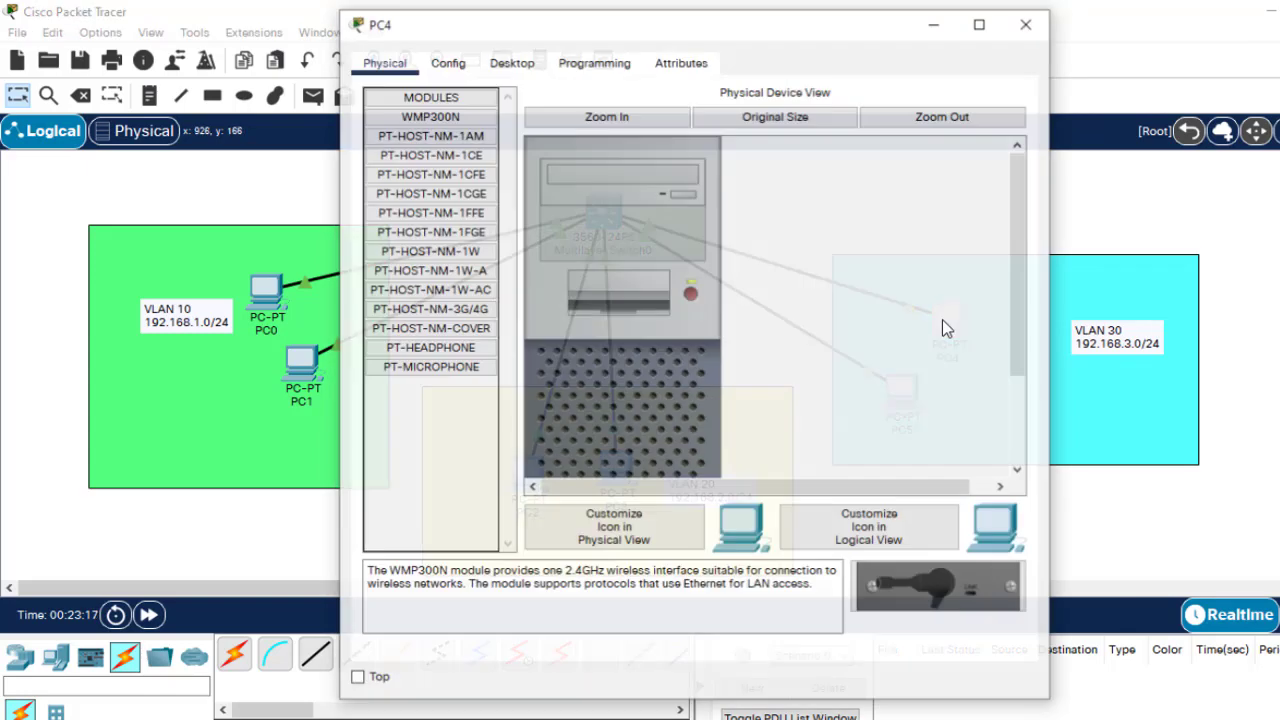
click(518, 66)
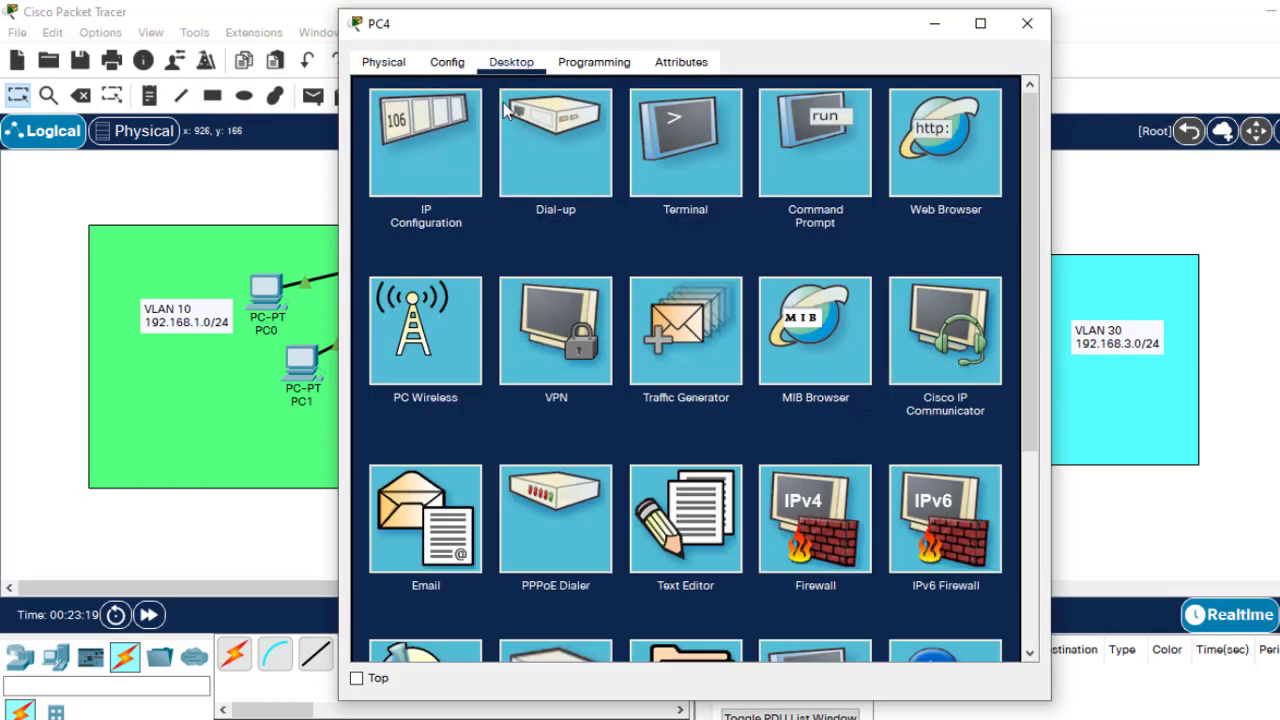
click(435, 160)
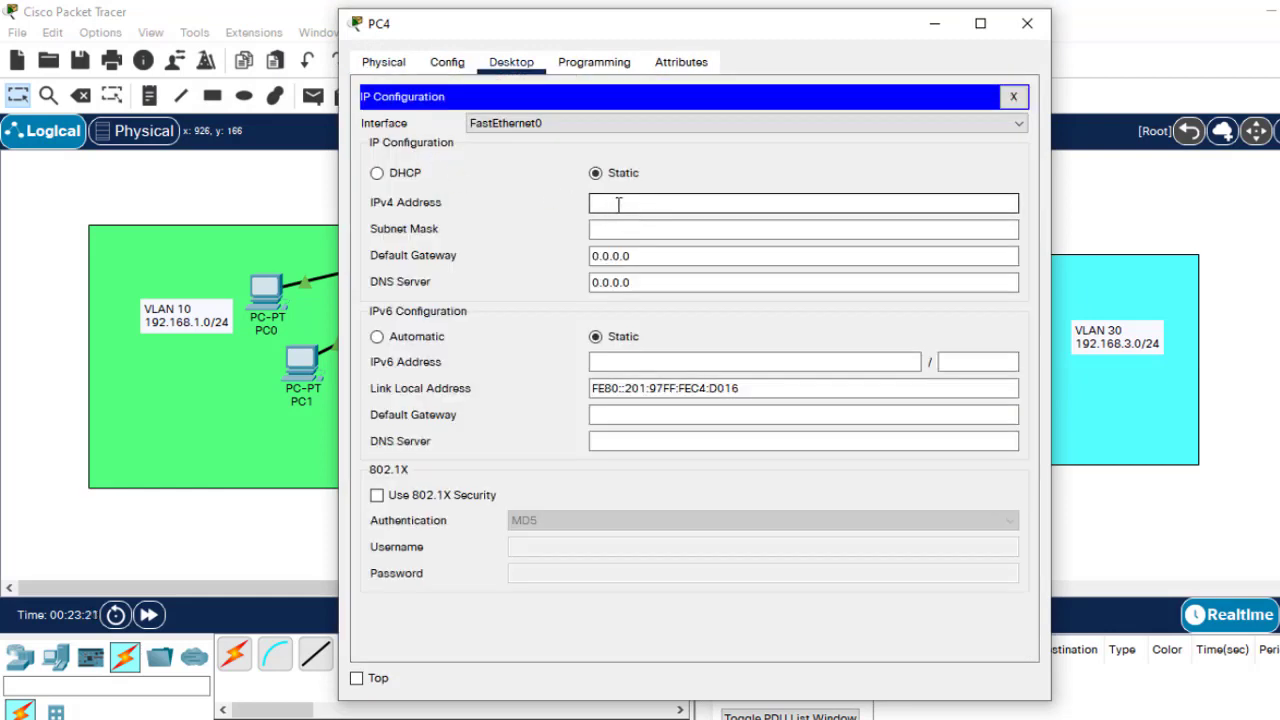
text(192.168.3.3)
click(631, 229)
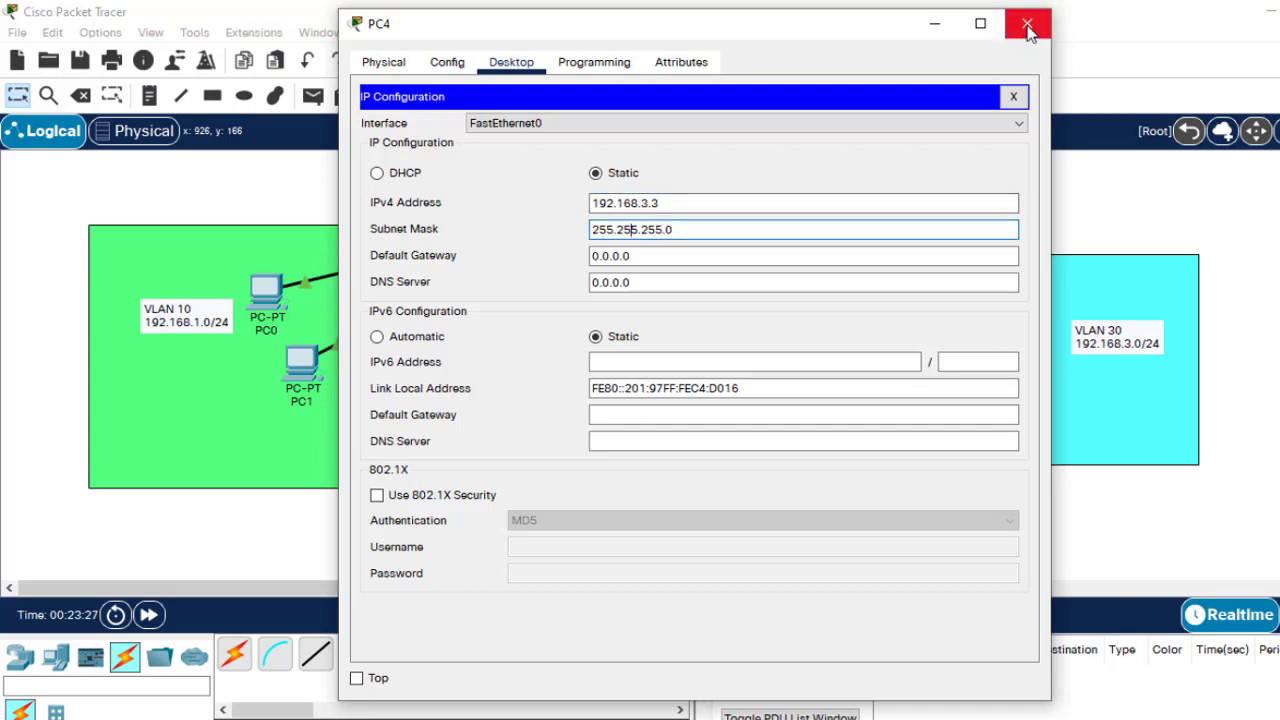
click(1027, 28)
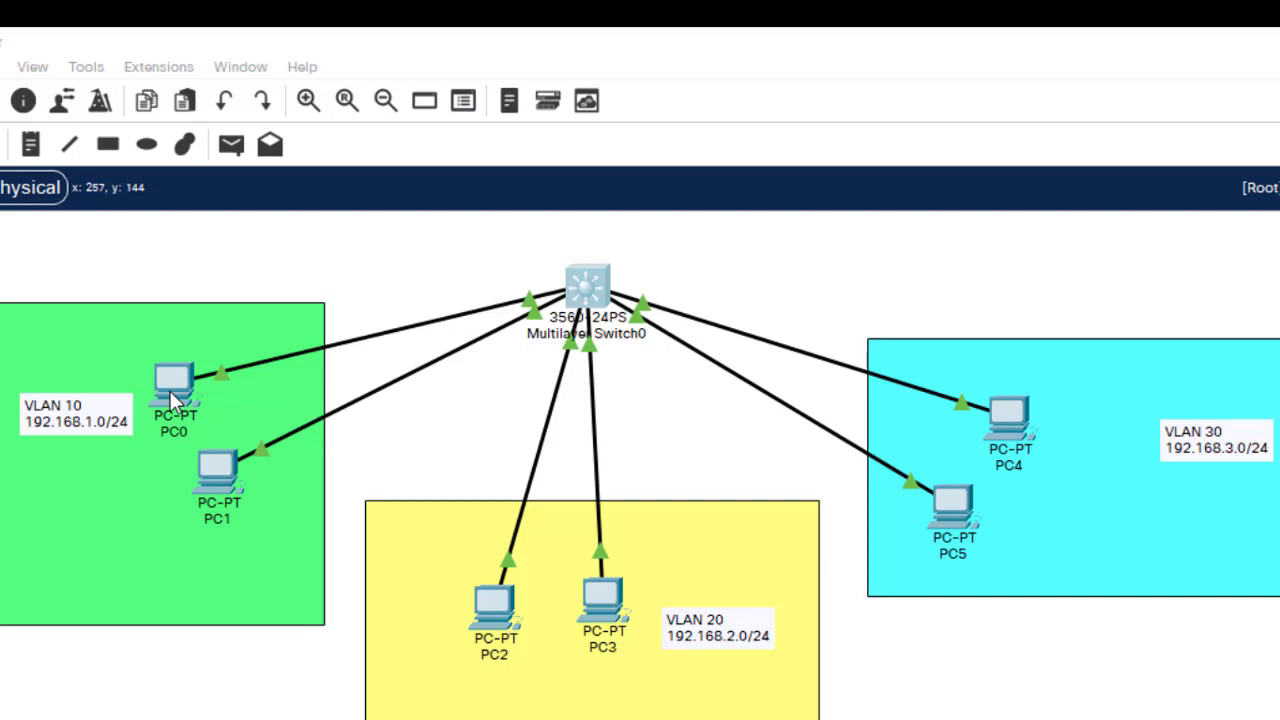
- Open Multilayer Switch0's CLI console from the topology
click(600, 535)
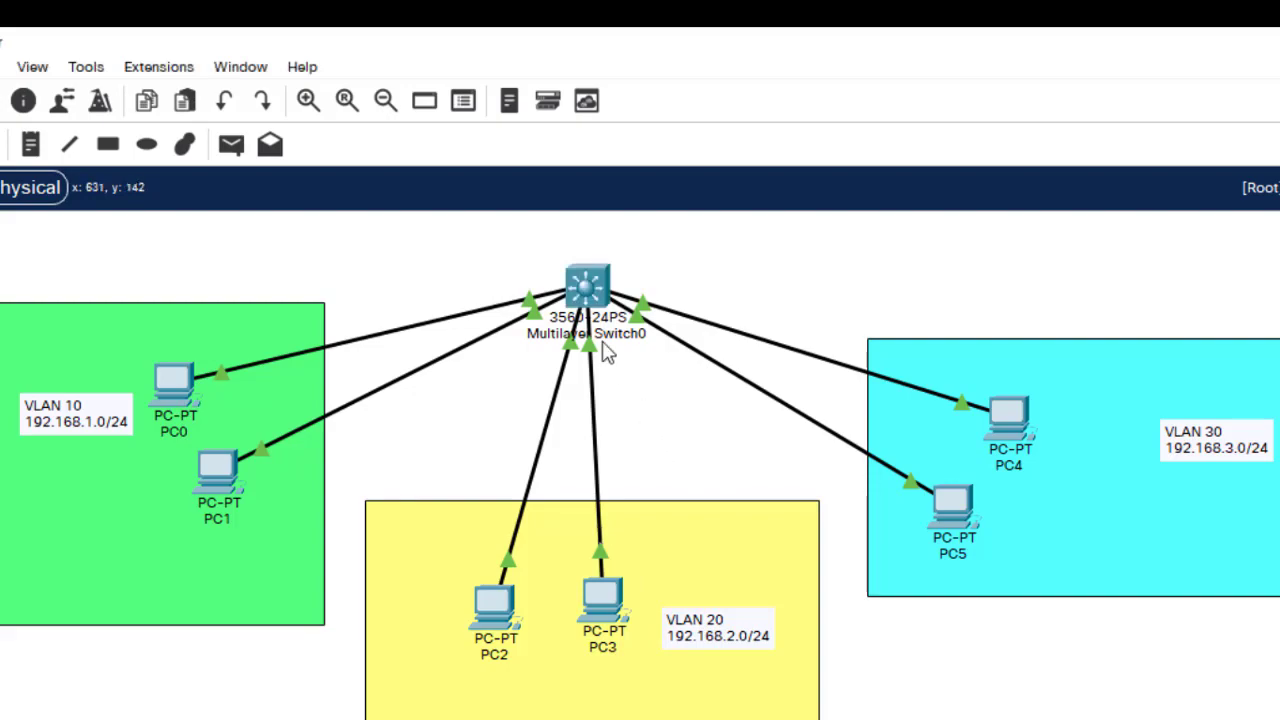
click(589, 287)
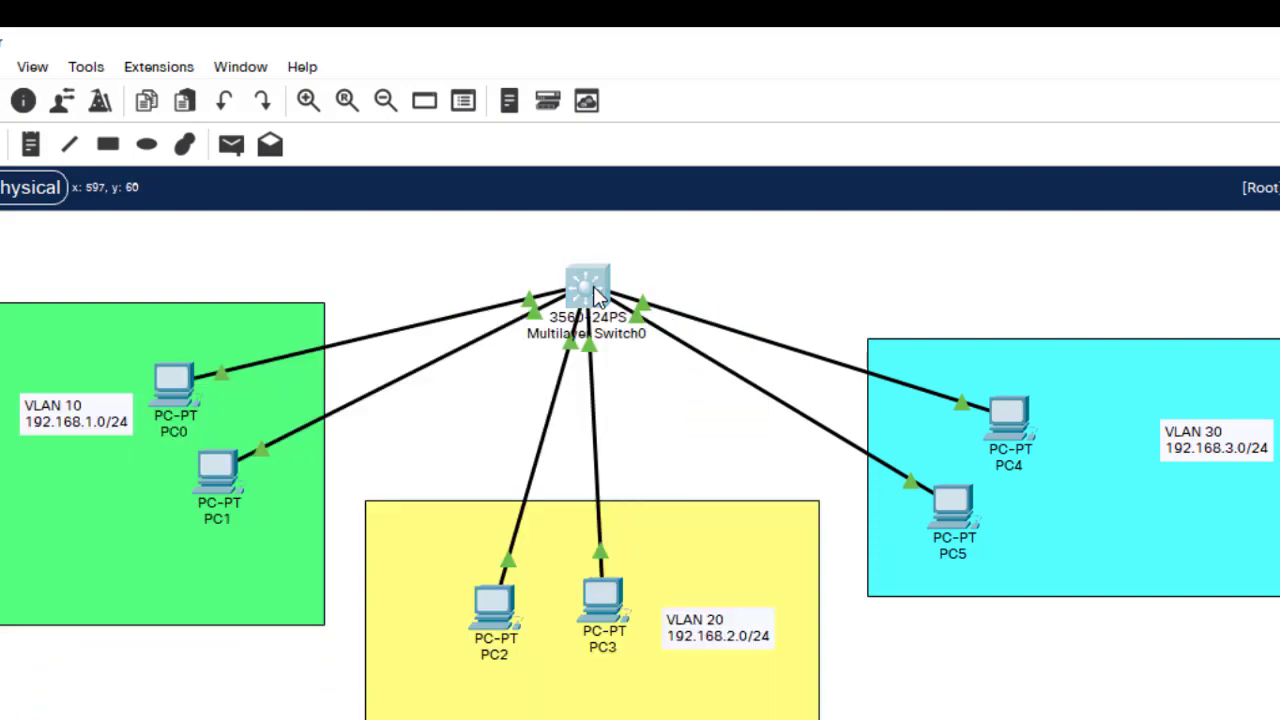
- On the switch, enter privileged mode with en, then global configuration with conf t
key(Return)
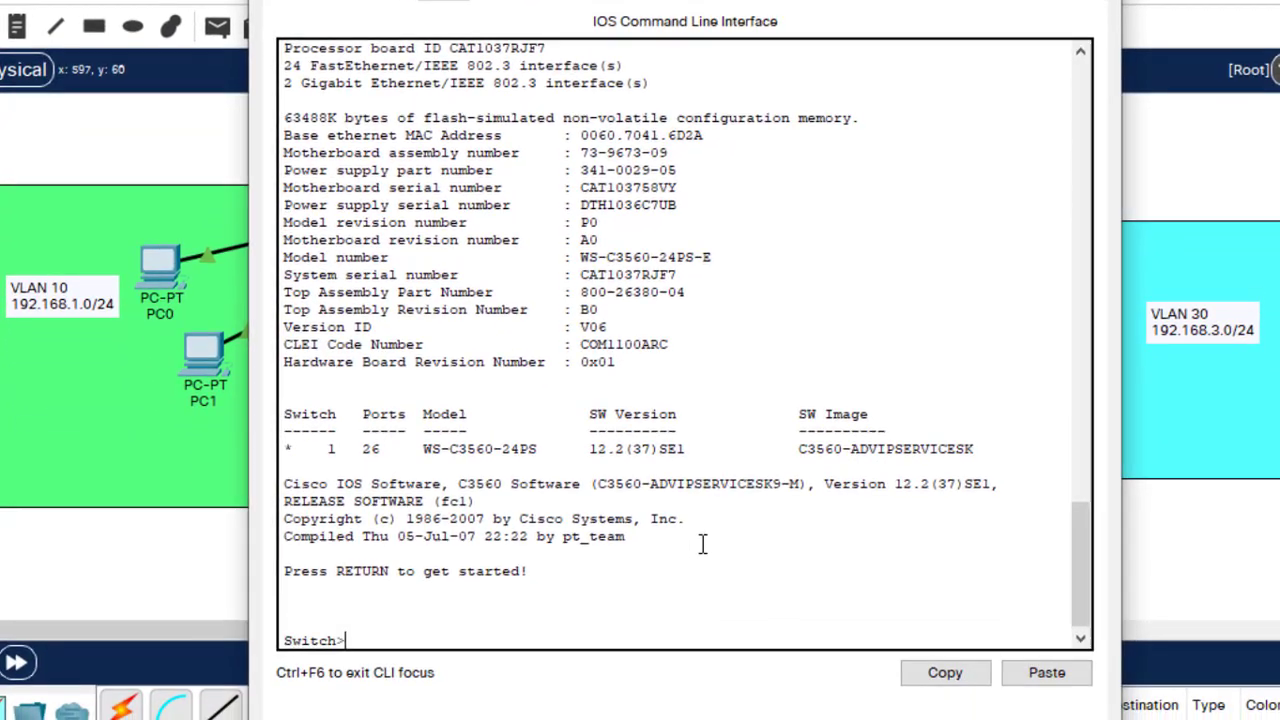
text(en)
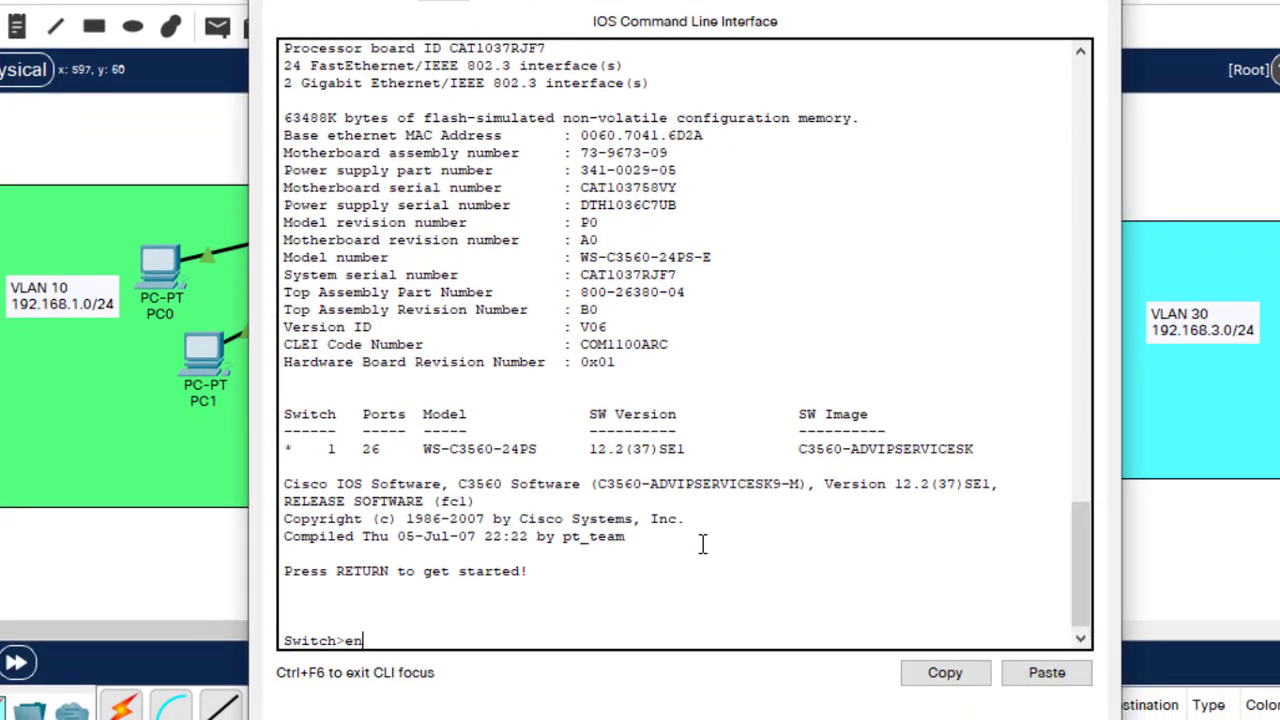
key(Return)
text(confi)
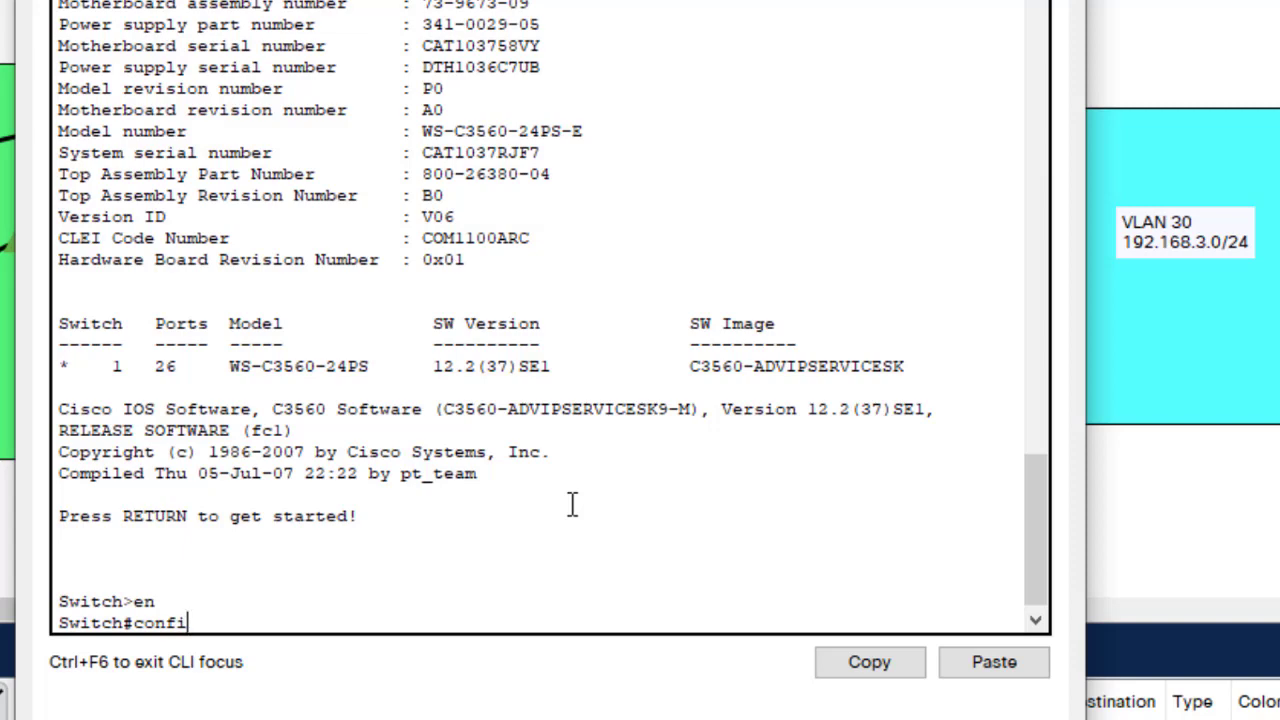
text( t)
key(Return)
key(Return)
key(Return)
key(Return)
key(Return)
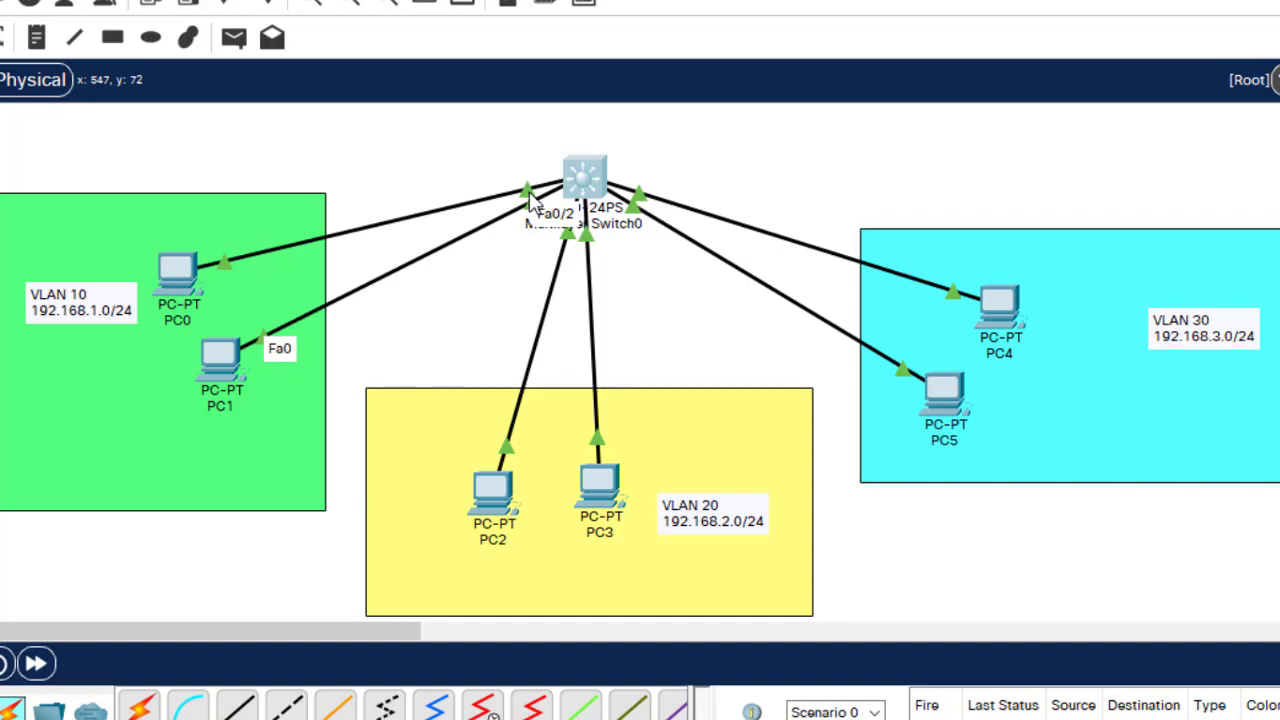
- Select interface range fa0/1-2 and set the ports to switchport mode access
click(577, 180)
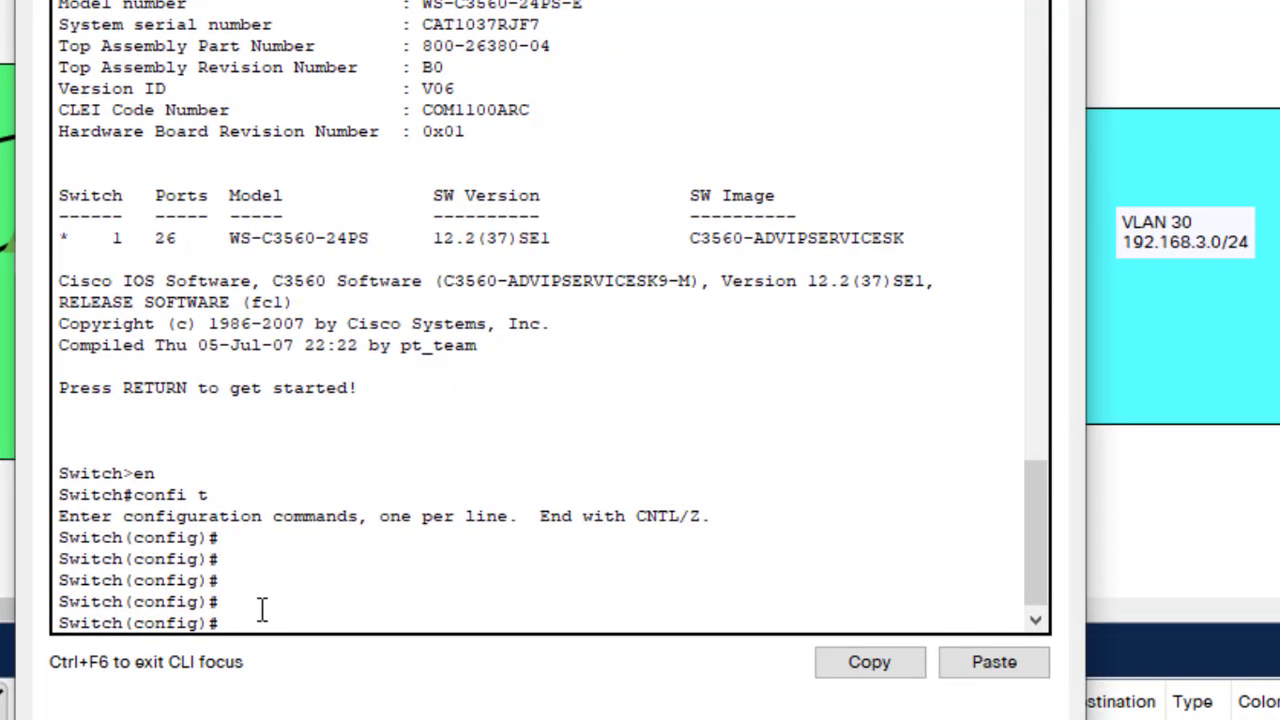
text(int range)
text(fa0/1-2)
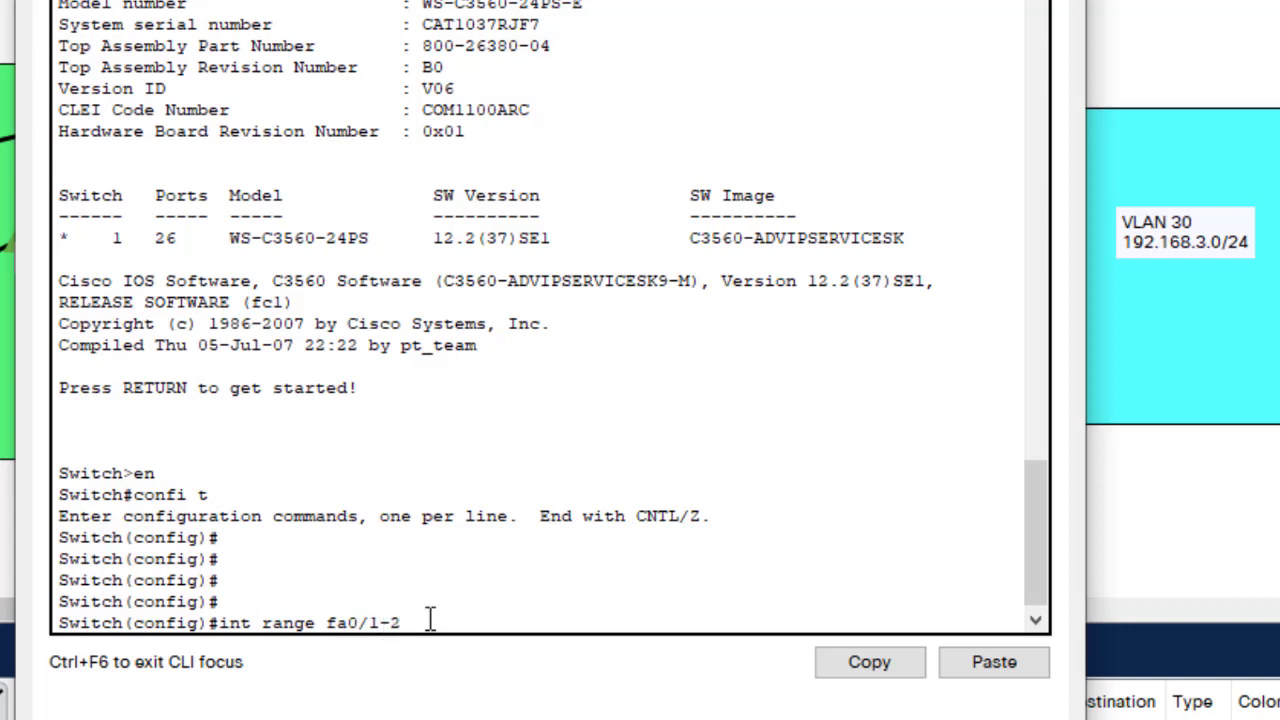
key(Return)
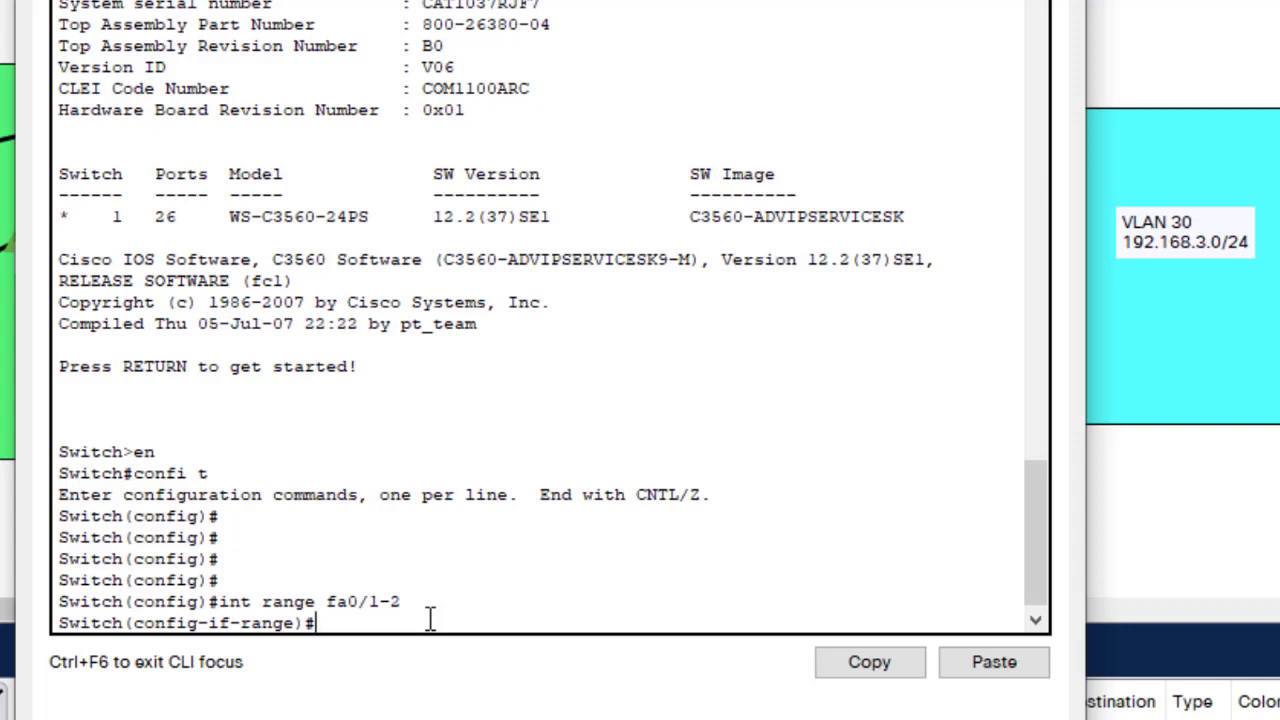
text(swit)
key(Tab)
text(mod)
key(Tab)
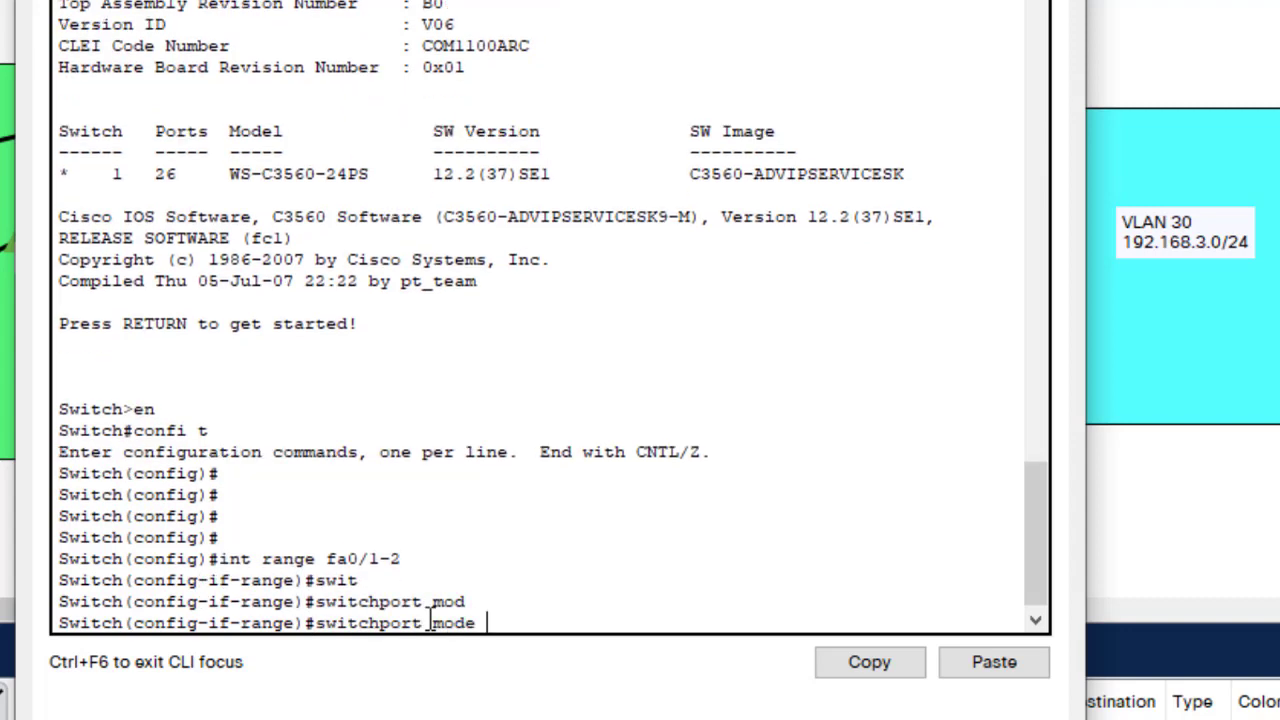
text(acc)
key(Tab)
key(Return)
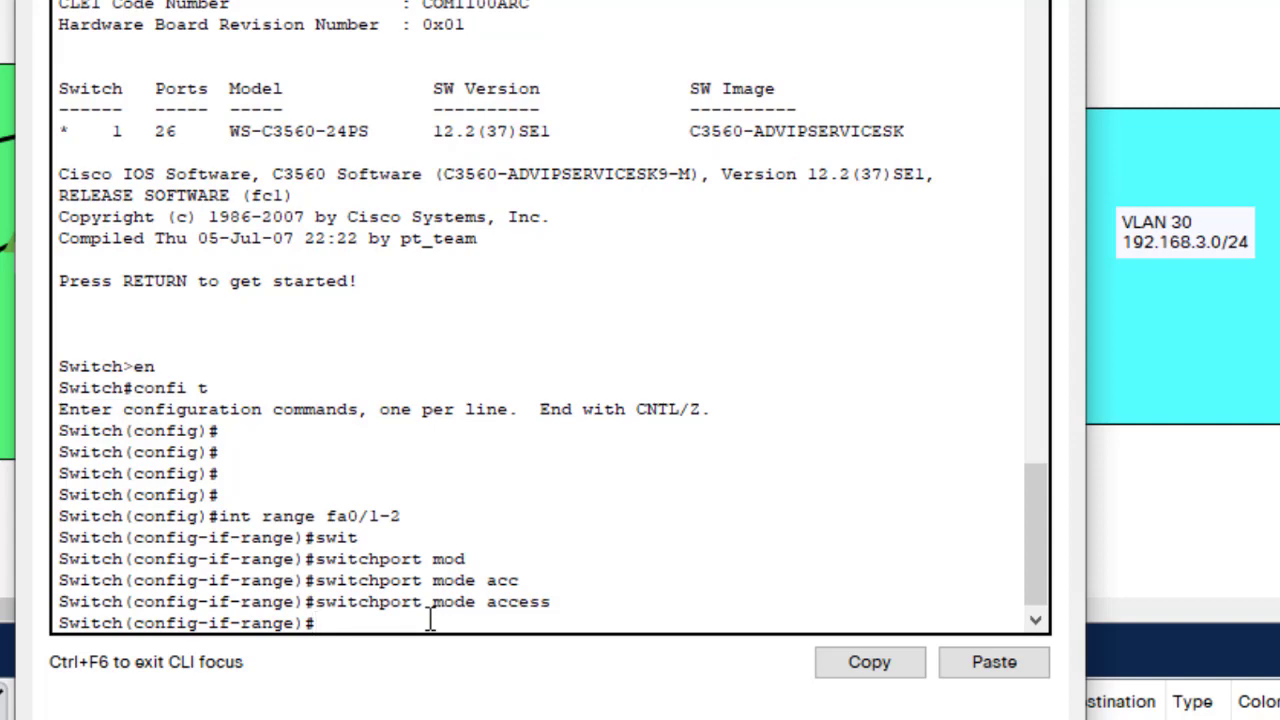
- Assign ports fa0/1-2 to access VLAN 10 and exit interface configuration
text(swit)
key(Tab)
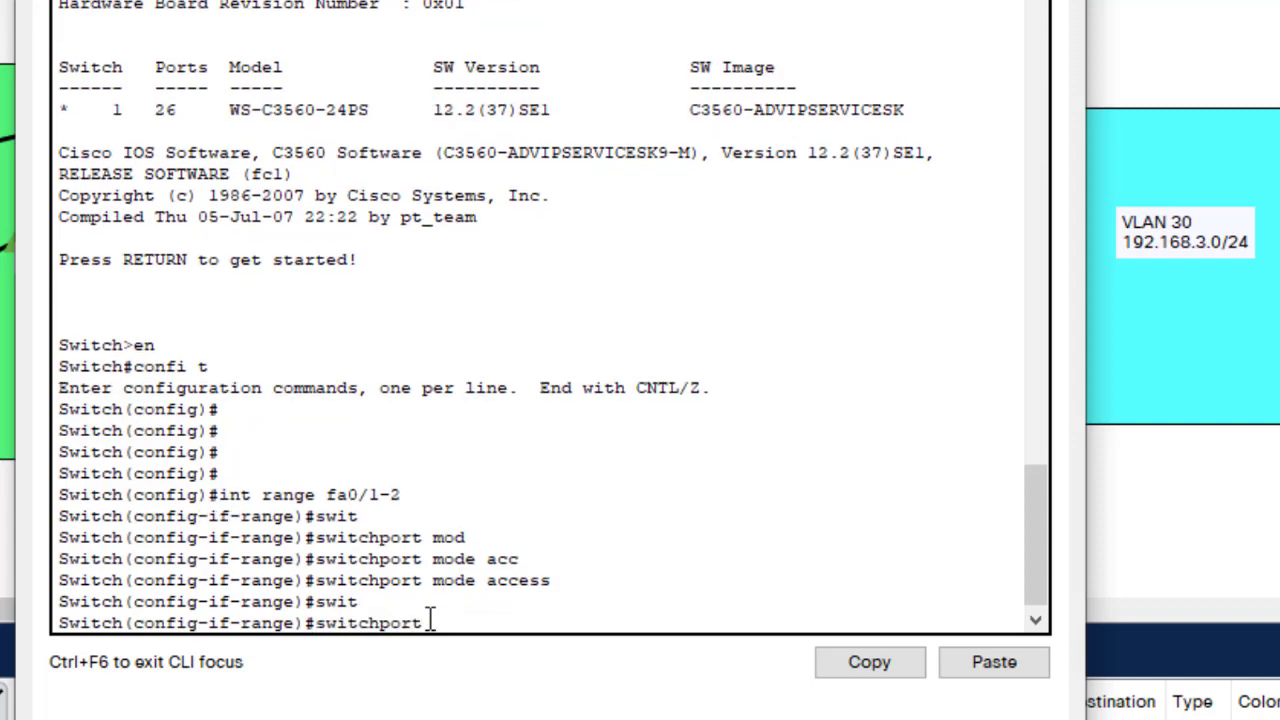
text(acc)
key(Tab)
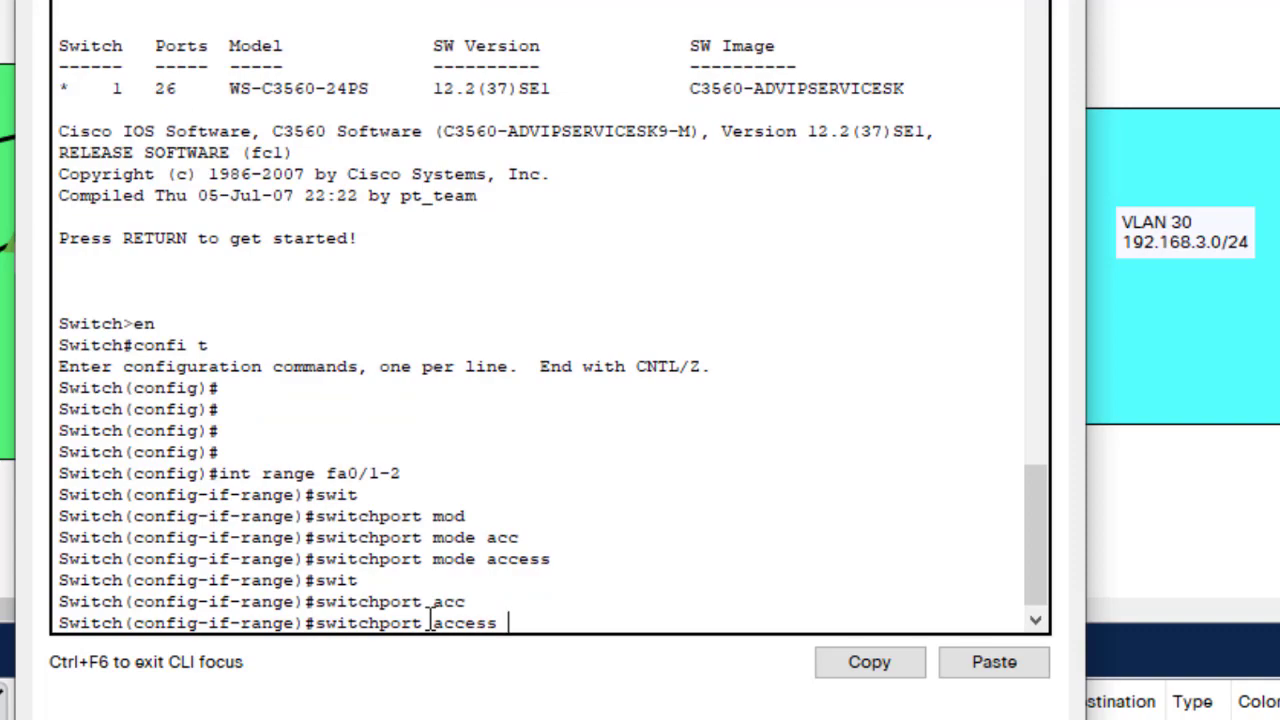
text(vl)
key(Tab)
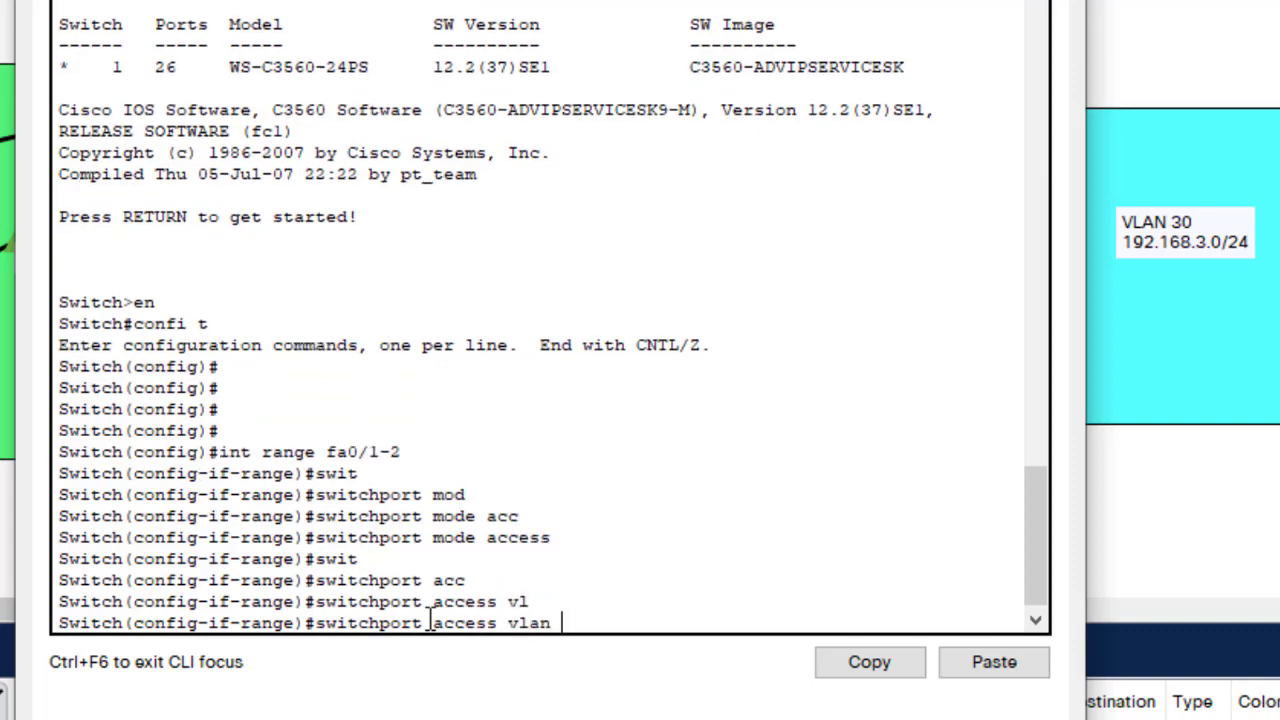
text(10)
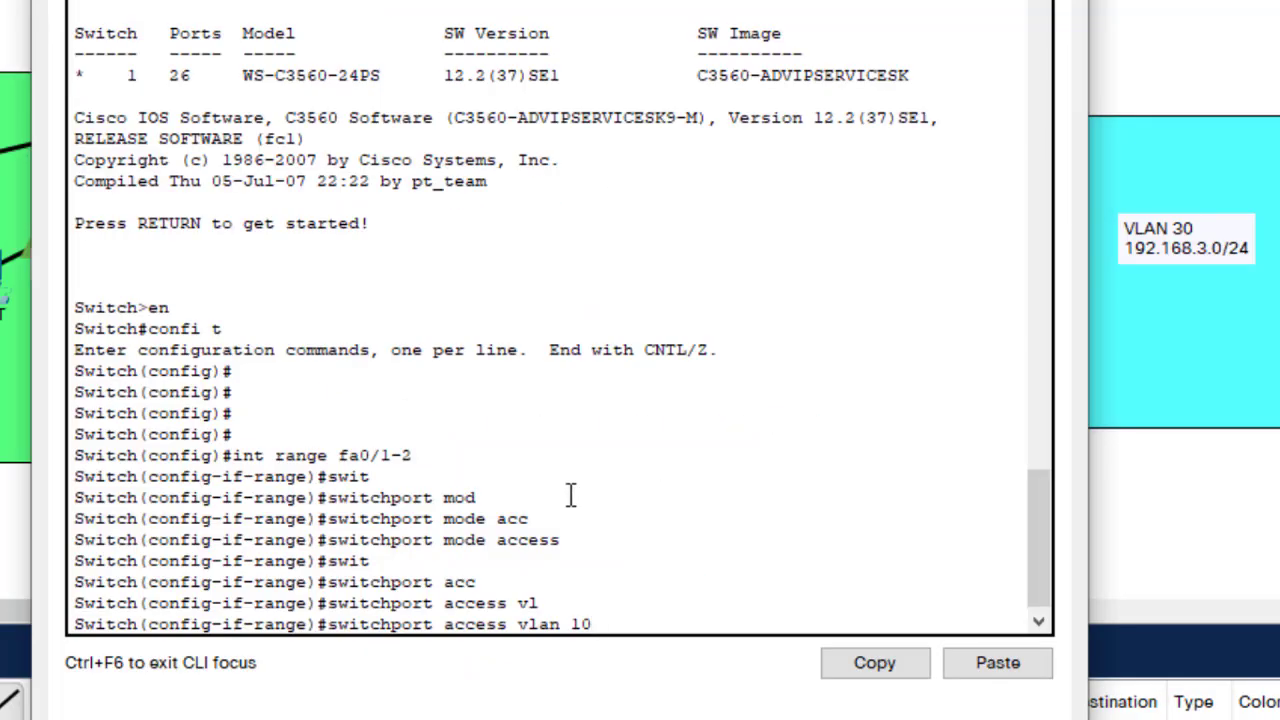
key(Return)
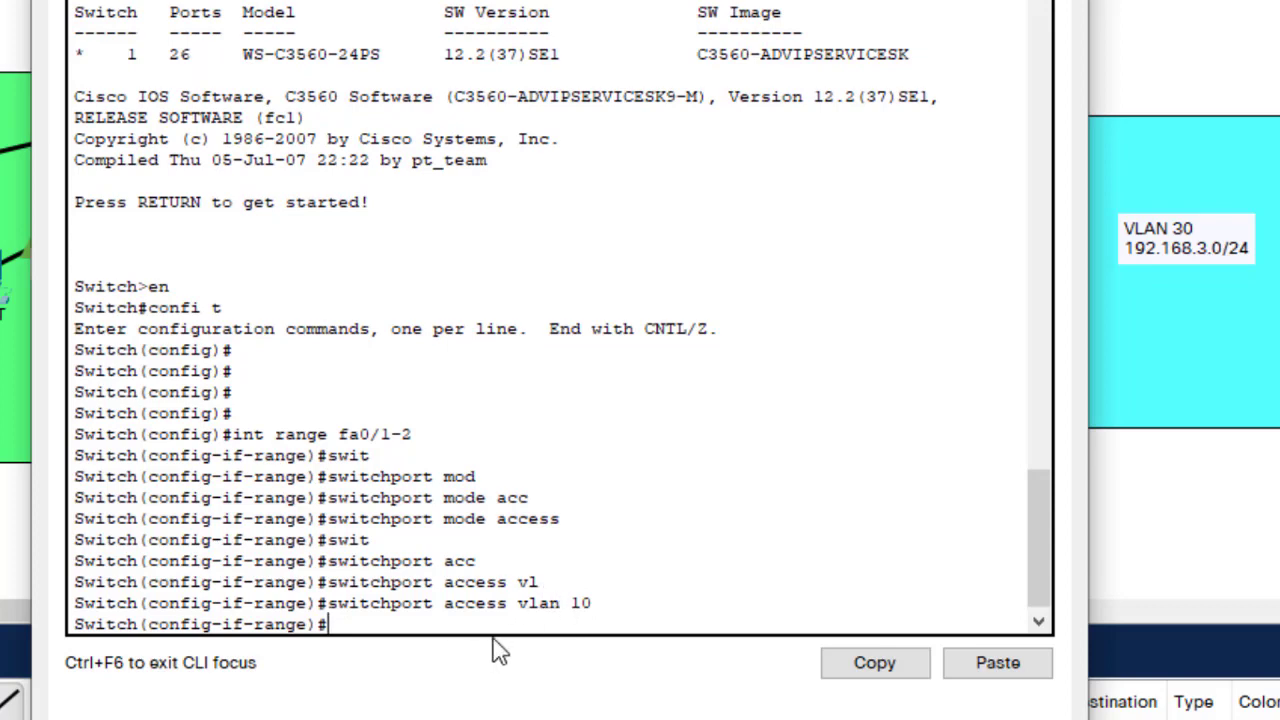
text(exit)
key(Return)
key(Return)
key(Return)
key(Return)
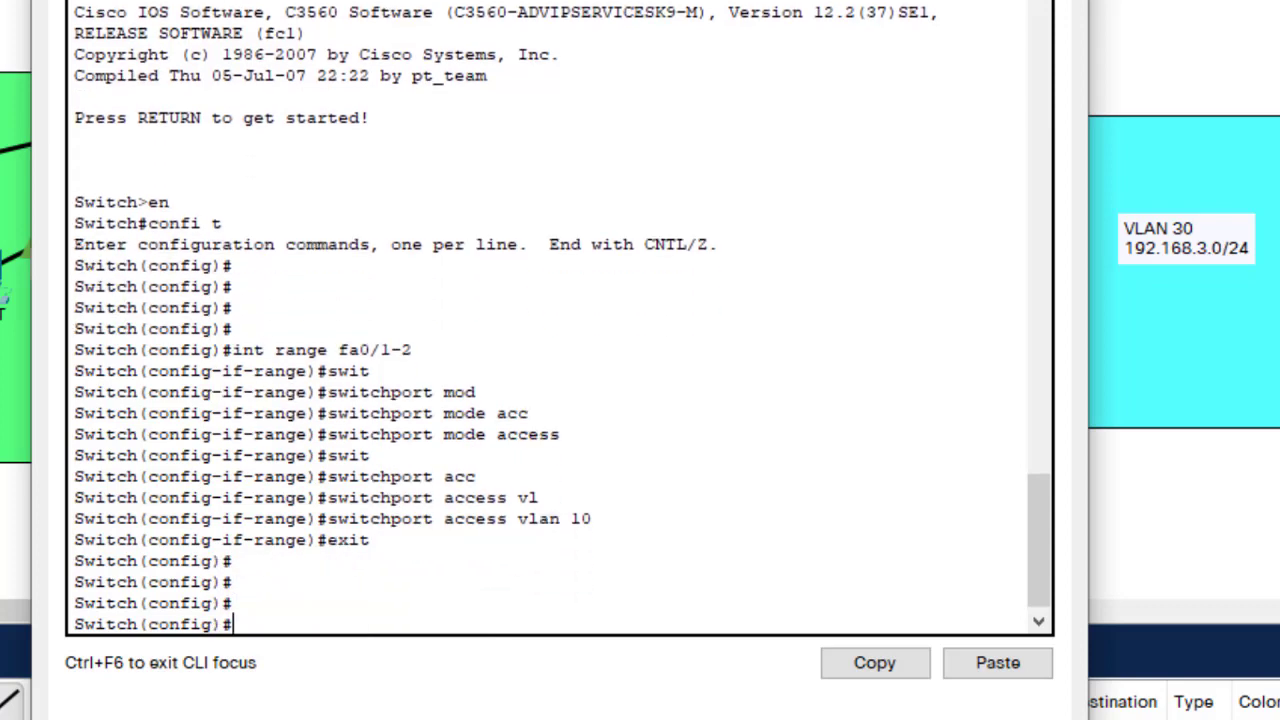
- Select interface range fa0/3-4 and set the ports to access mode
click(229, 171)
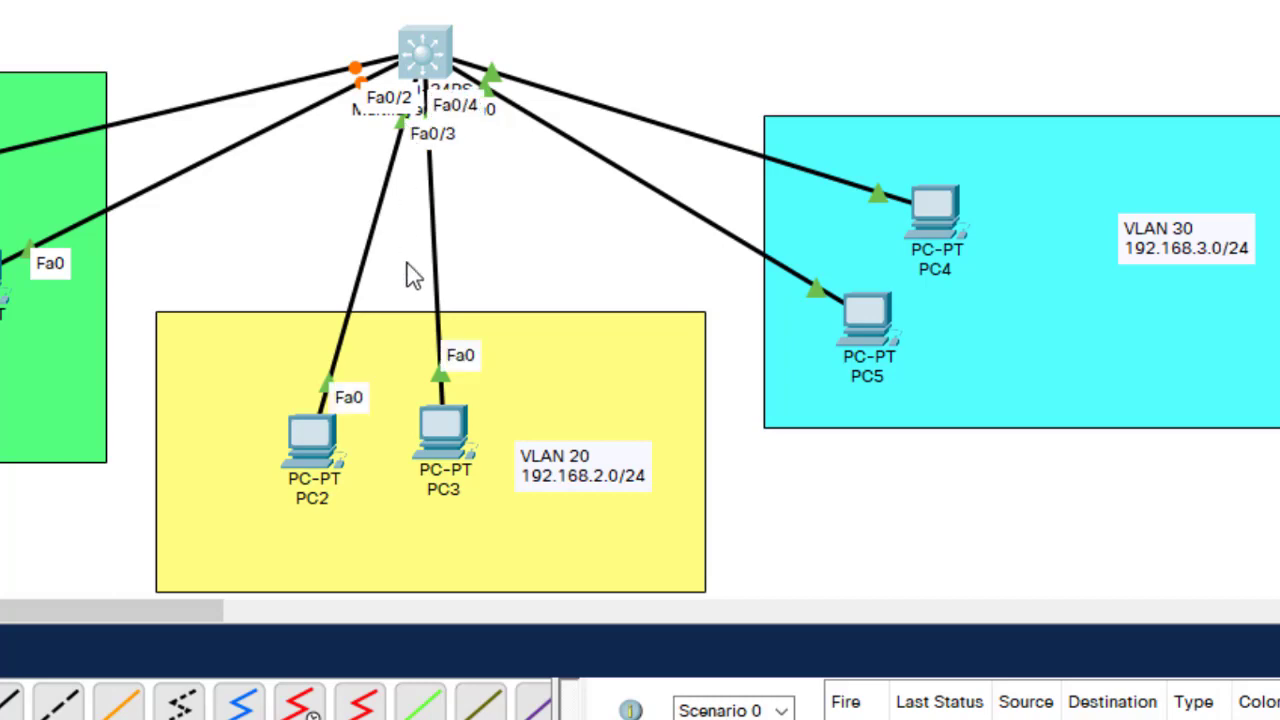
click(422, 64)
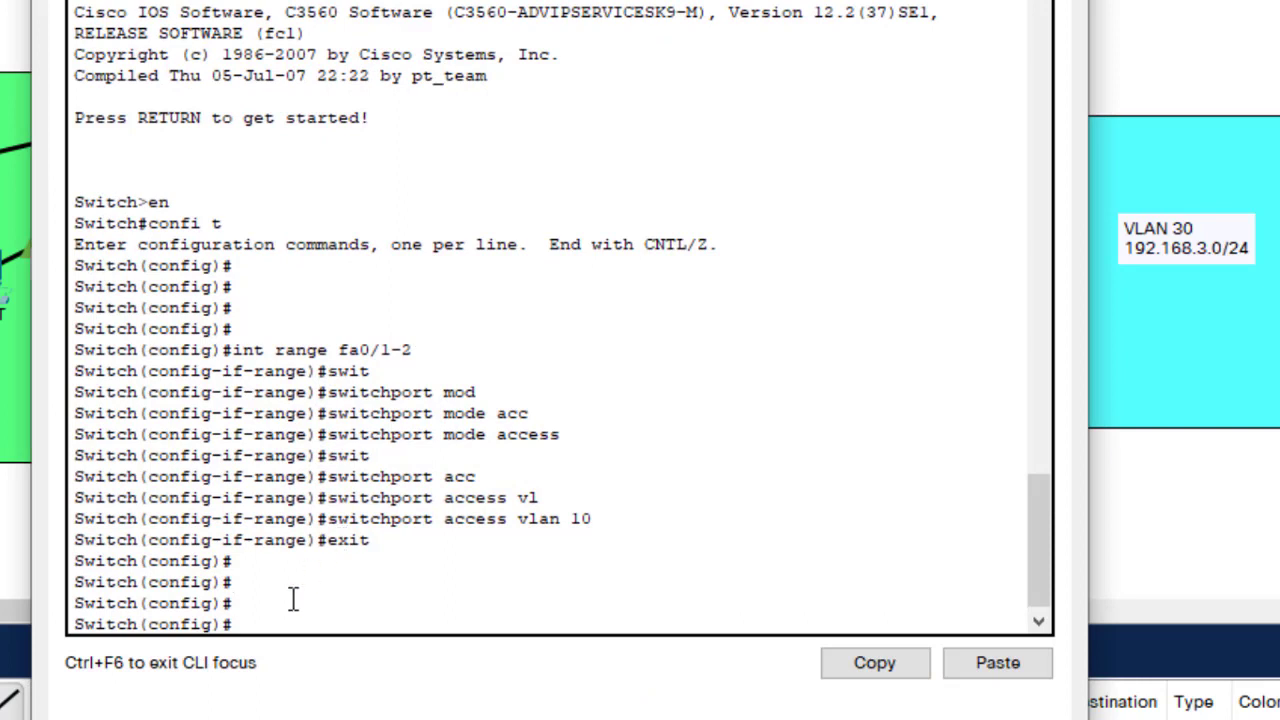
key(Up)
key(Up)
key(Up)
key(Up)
key(BackSpace)
key(BackSpace)
key(BackSpace)
text(3-4)
key(Return)
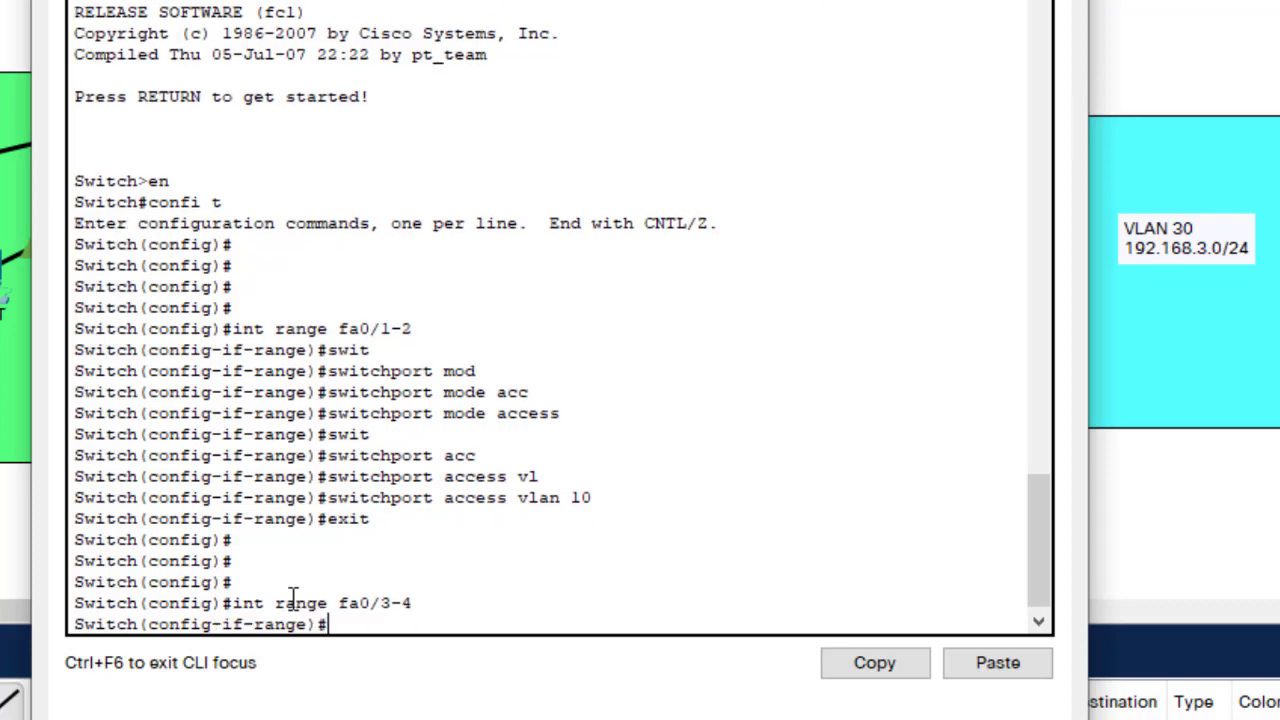
key(Up)
key(Up)
key(Up)
key(Up)
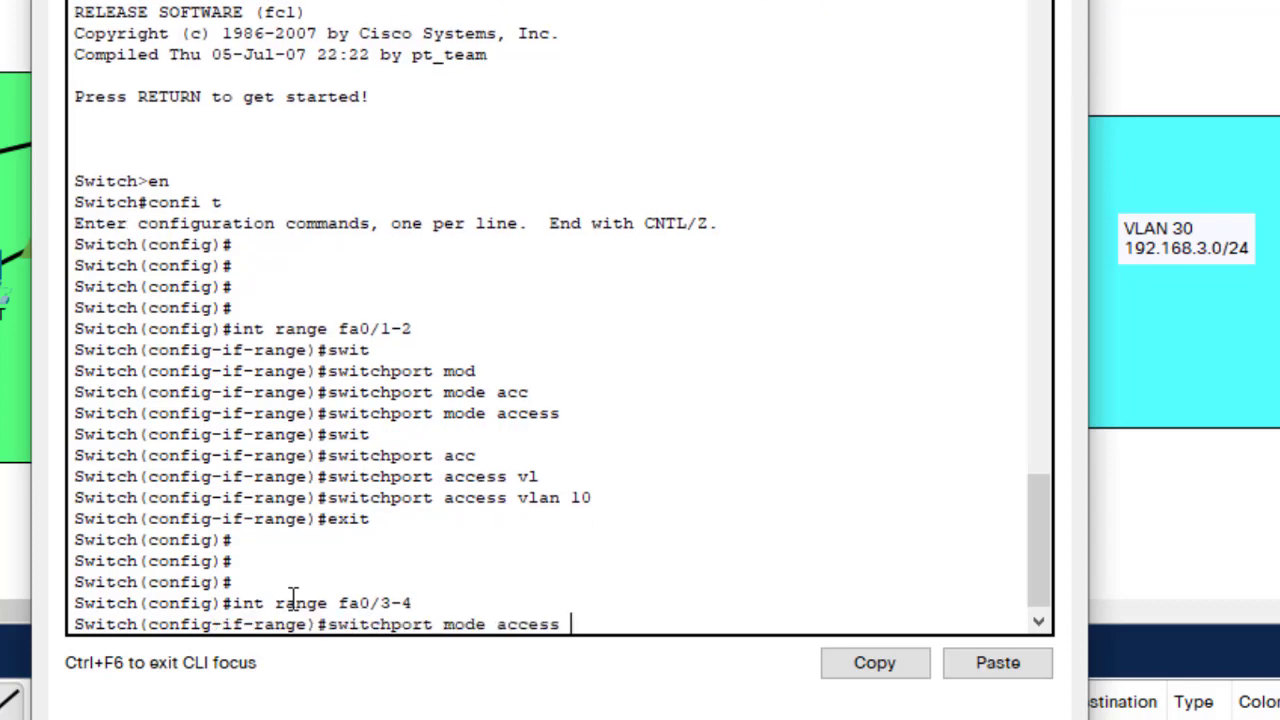
key(Return)
- Assign ports fa0/3-4 to VLAN 20, exit, and check the port labels
key(Up)
key(Up)
key(Up)
key(Up)
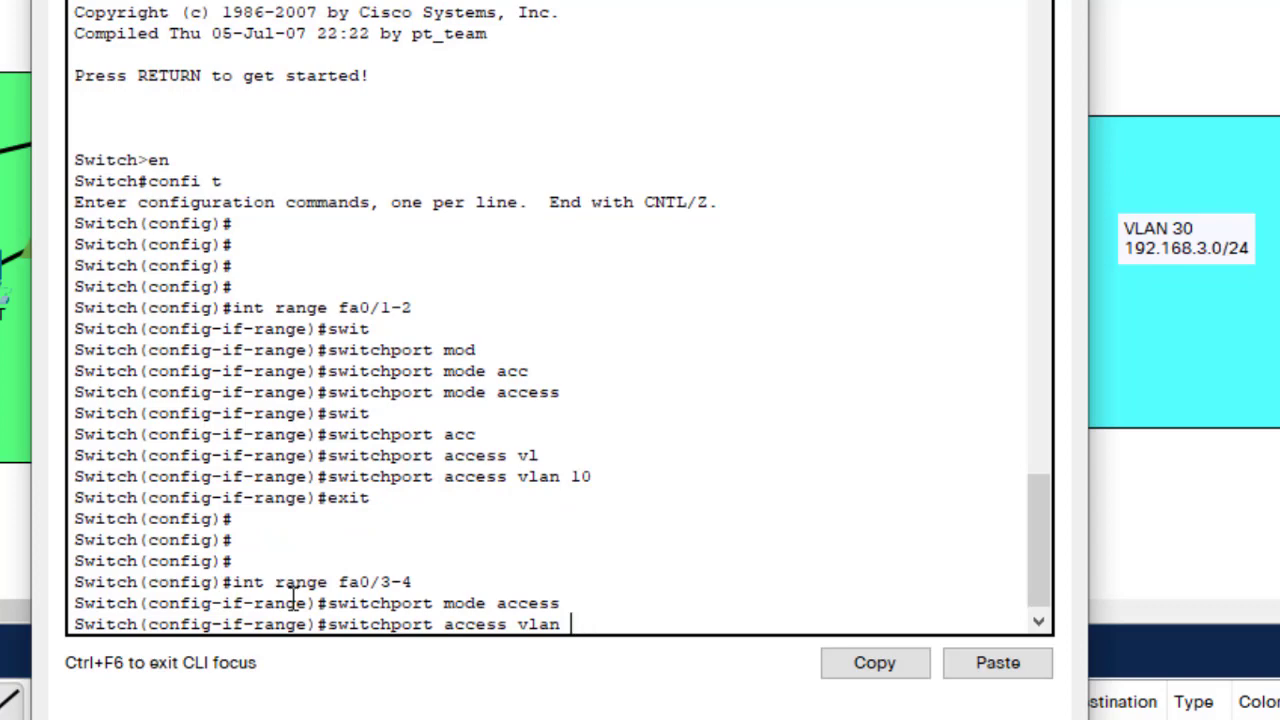
key(BackSpace)
text(20)
key(Return)
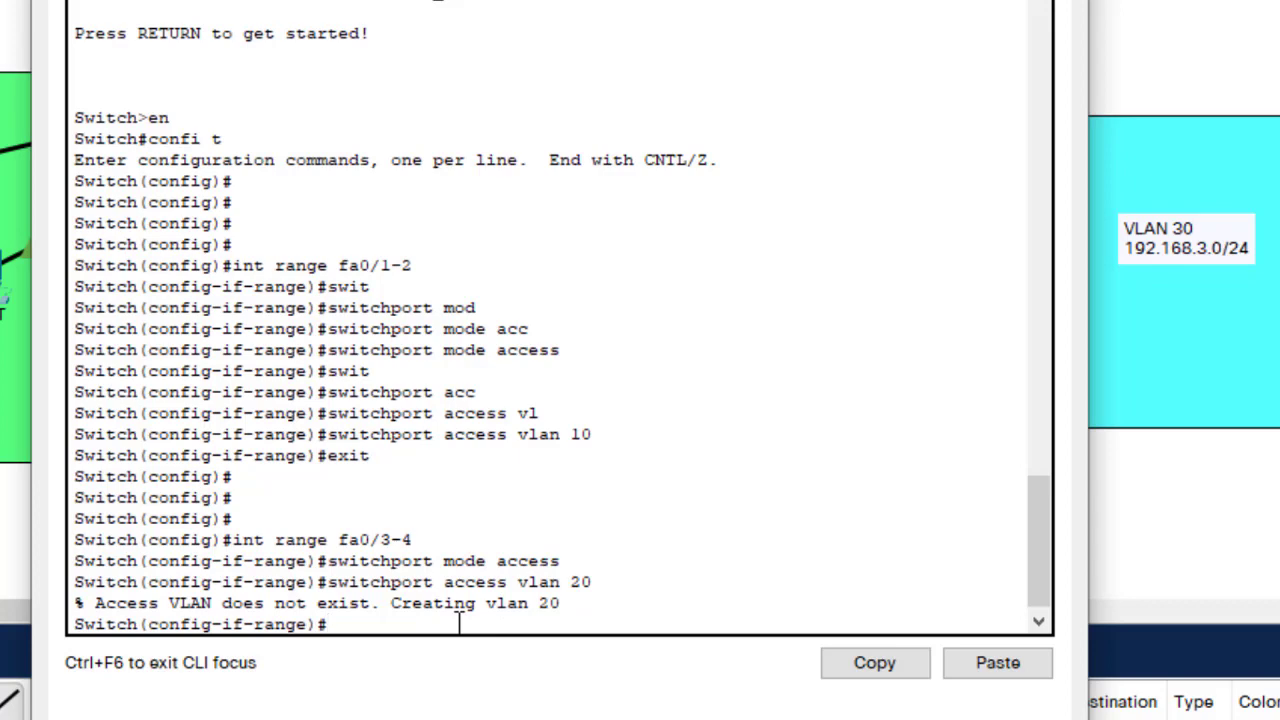
text(xit)
key(Return)
key(Return)
key(Return)
key(Return)
key(Return)
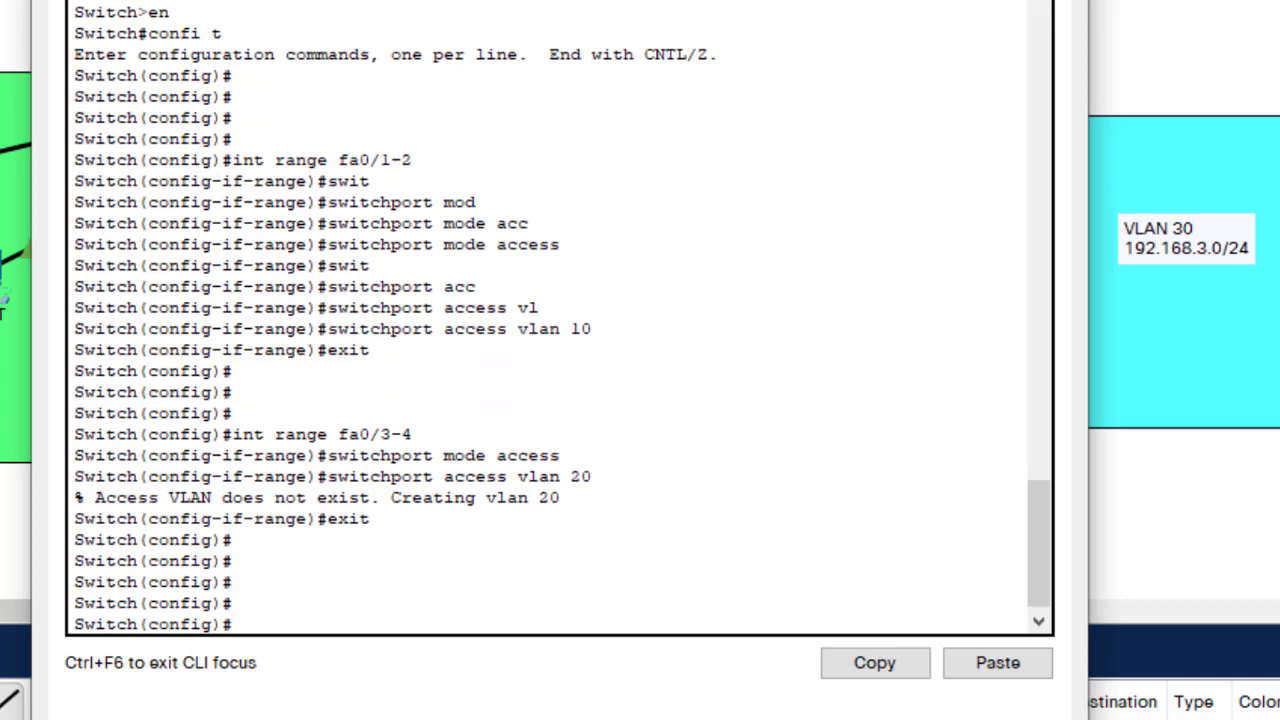
click(686, 7)
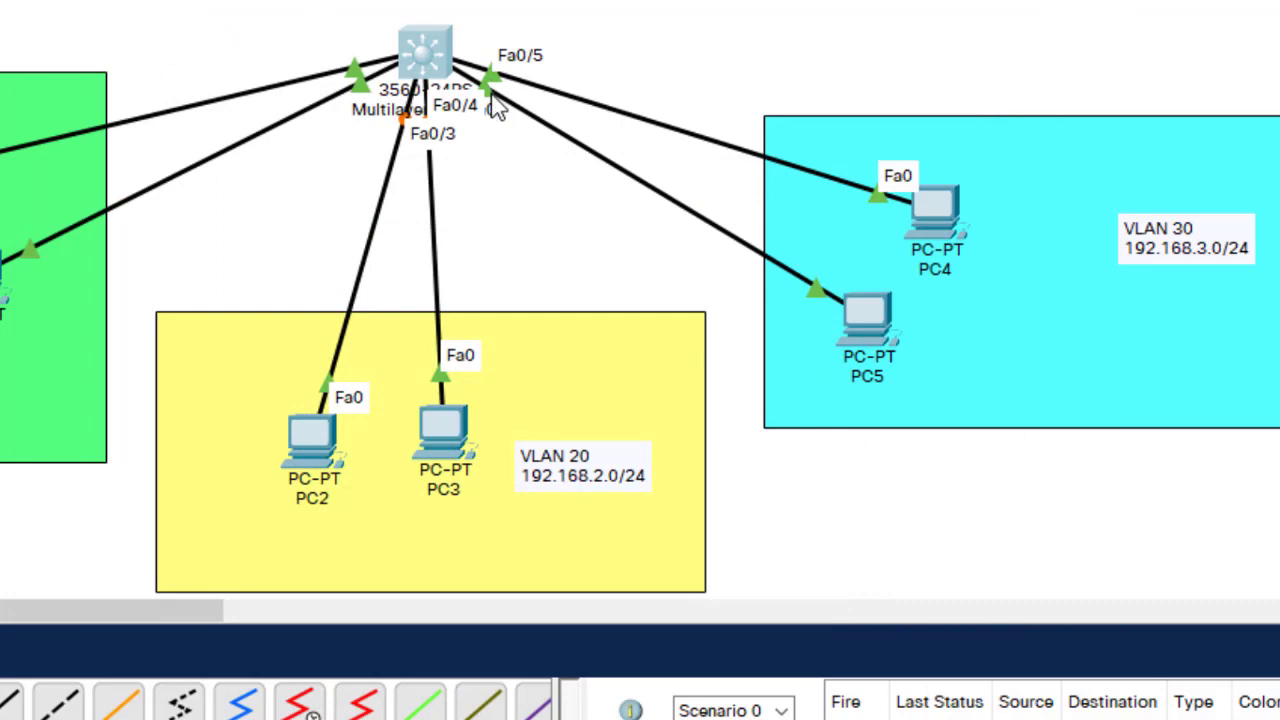
click(438, 80)
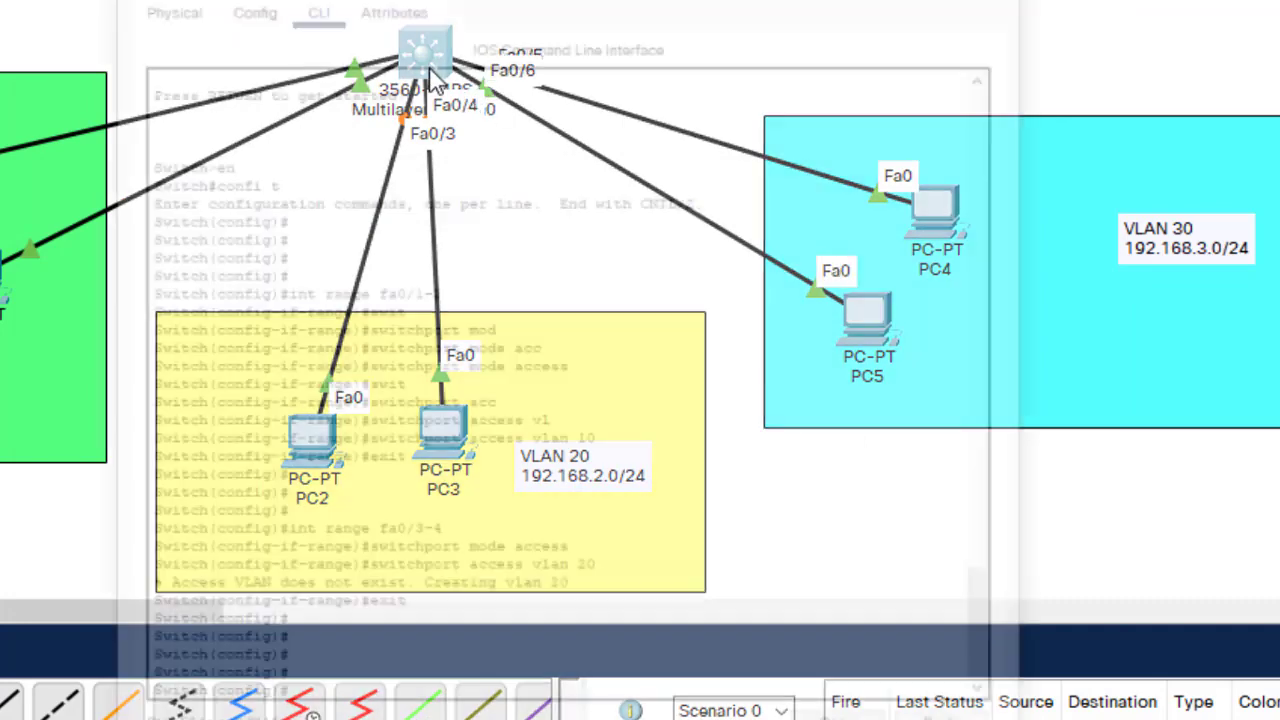
- Make ports fa0/5-6 access ports in VLAN 30
click(270, 624)
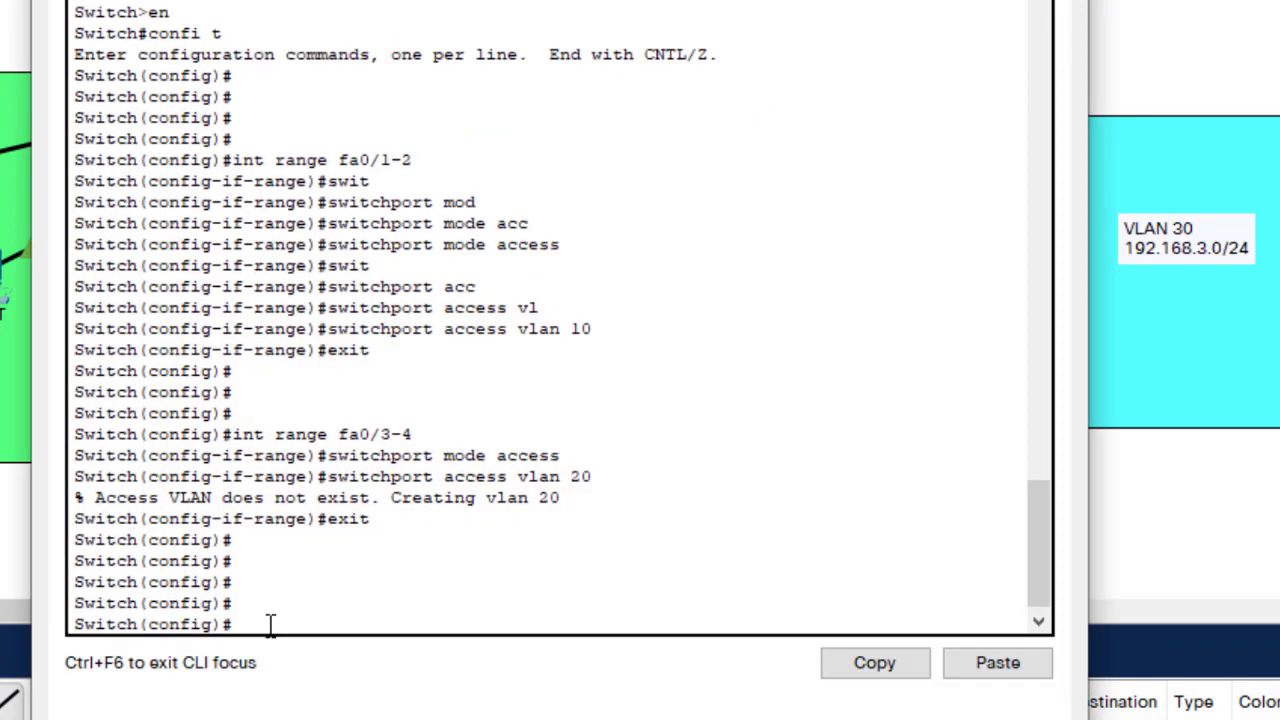
key(Up)
key(Up)
key(Up)
key(Up)
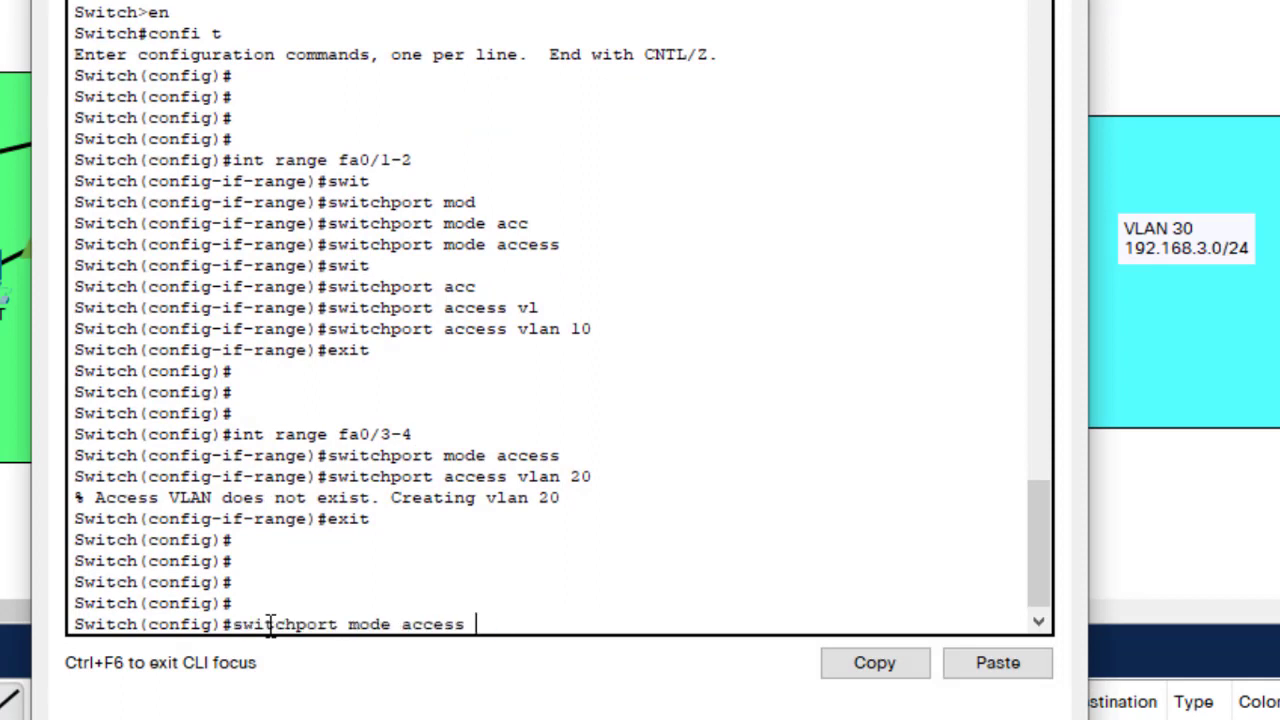
key(BackSpace)
key(BackSpace)
key(BackSpace)
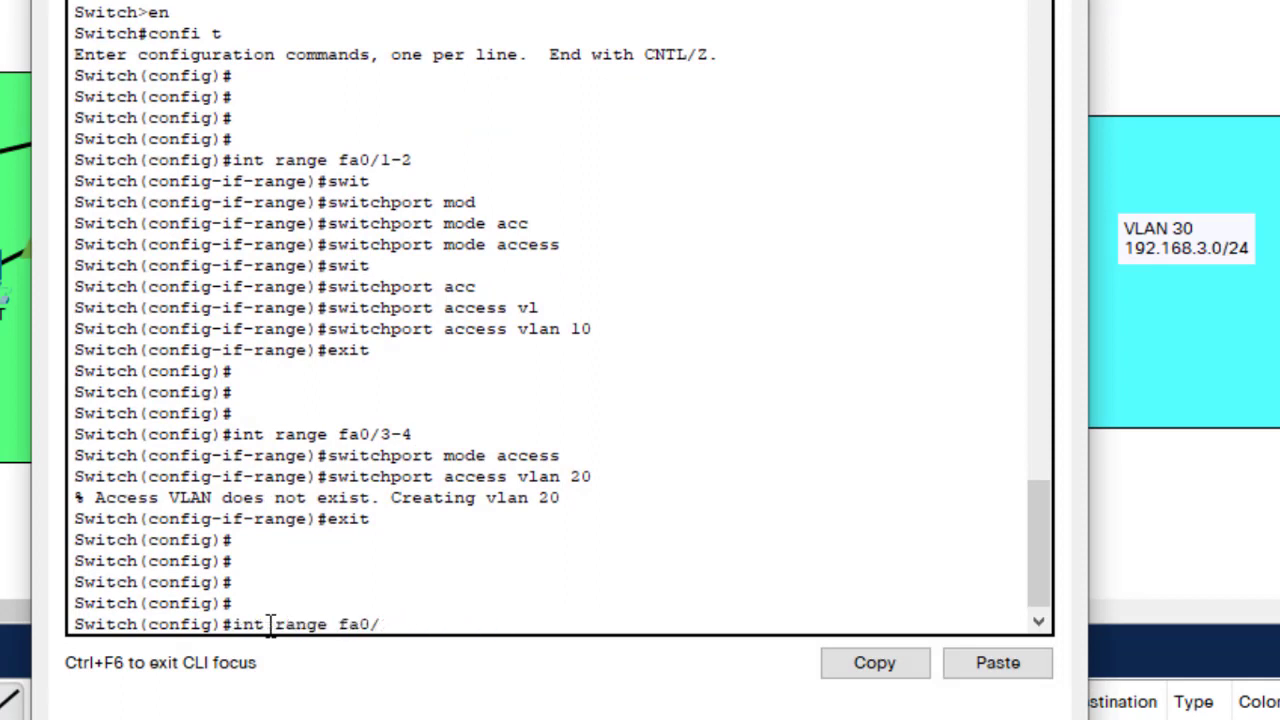
text(5-6)
key(Return)
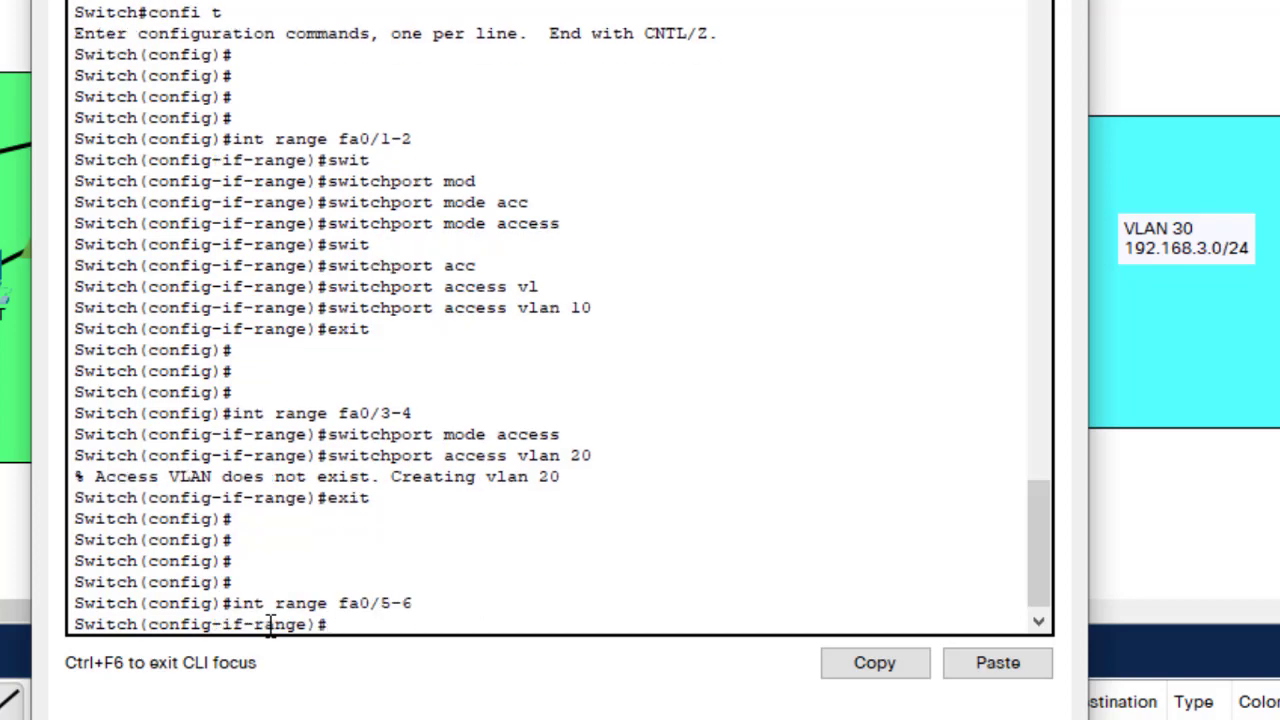
key(Up)
key(Up)
key(Up)
key(Up)
key(Return)
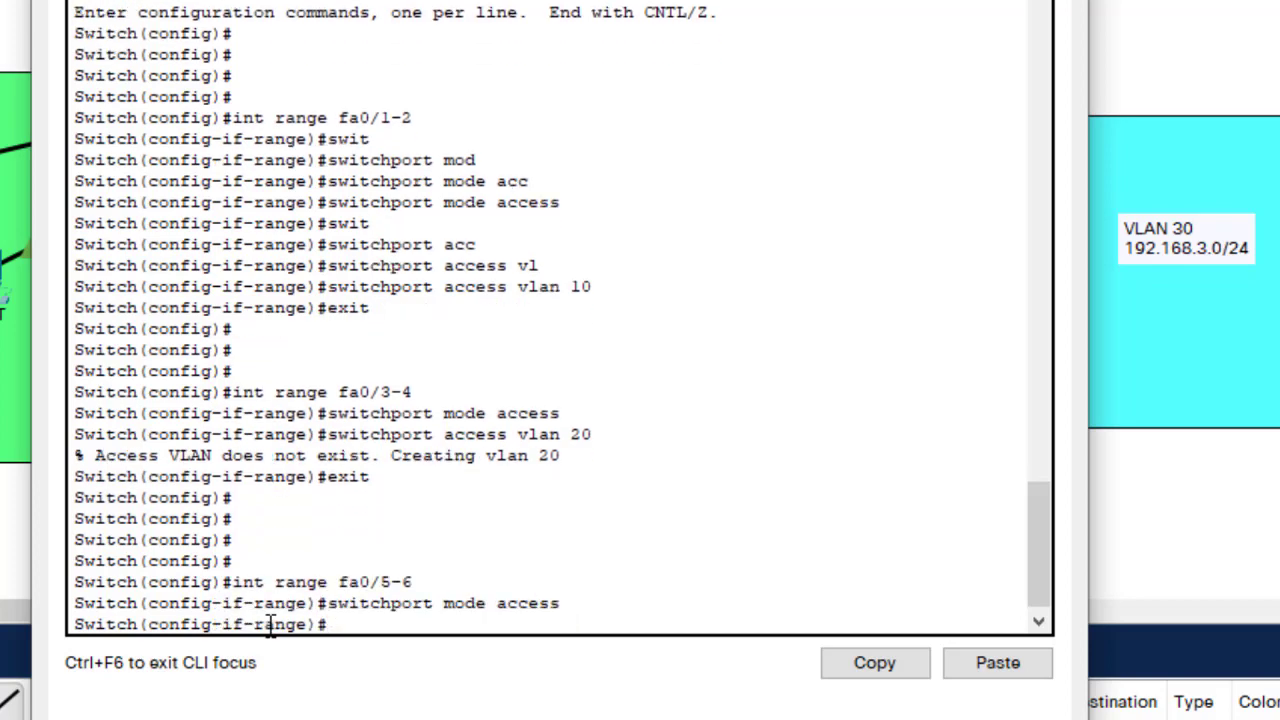
key(Up)
key(Up)
key(Up)
key(Up)
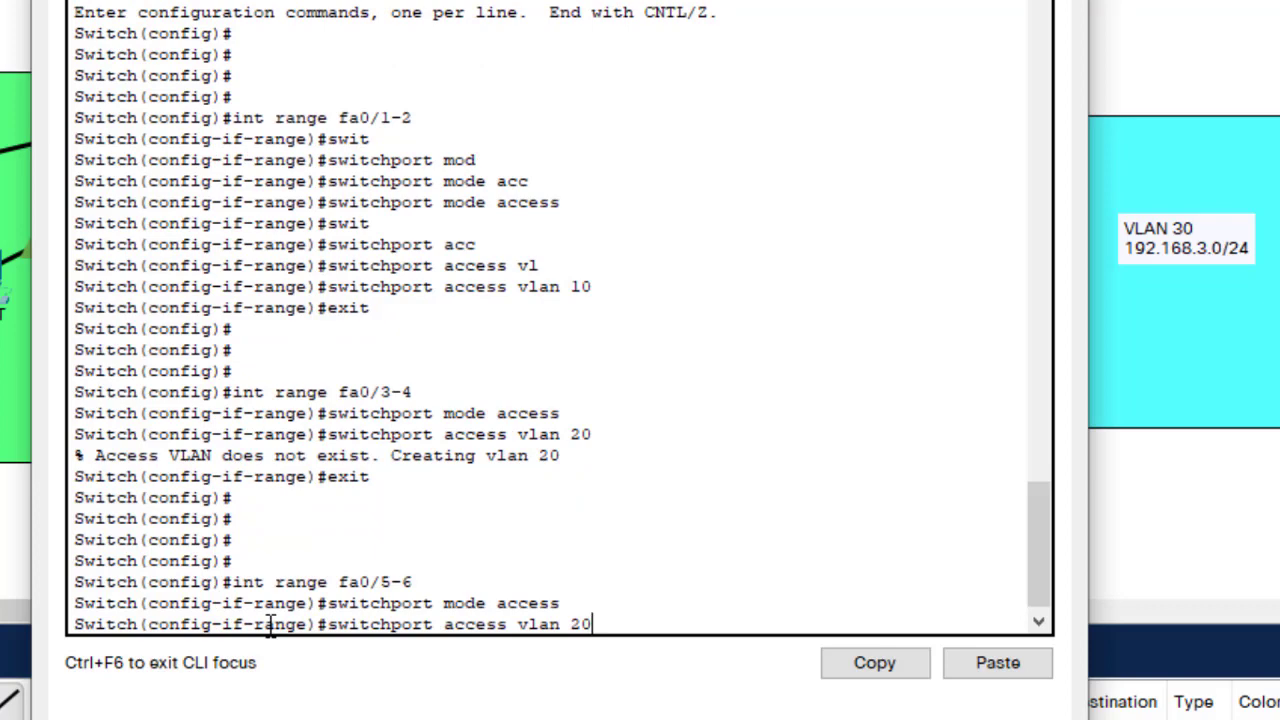
key(BackSpace)
text(3)
key(Return)
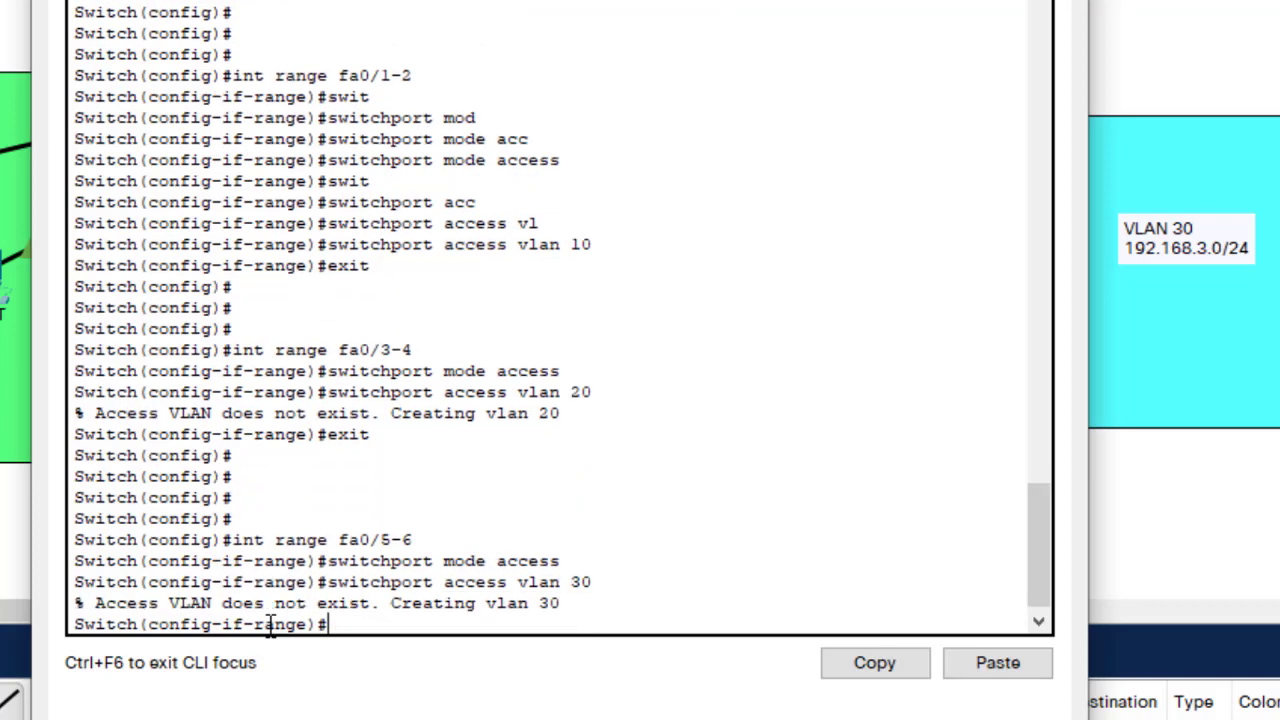
- Save the configuration with do wr, exit, and list VLANs with do sh vlan
text(do wr)
key(Return)
text(exi)
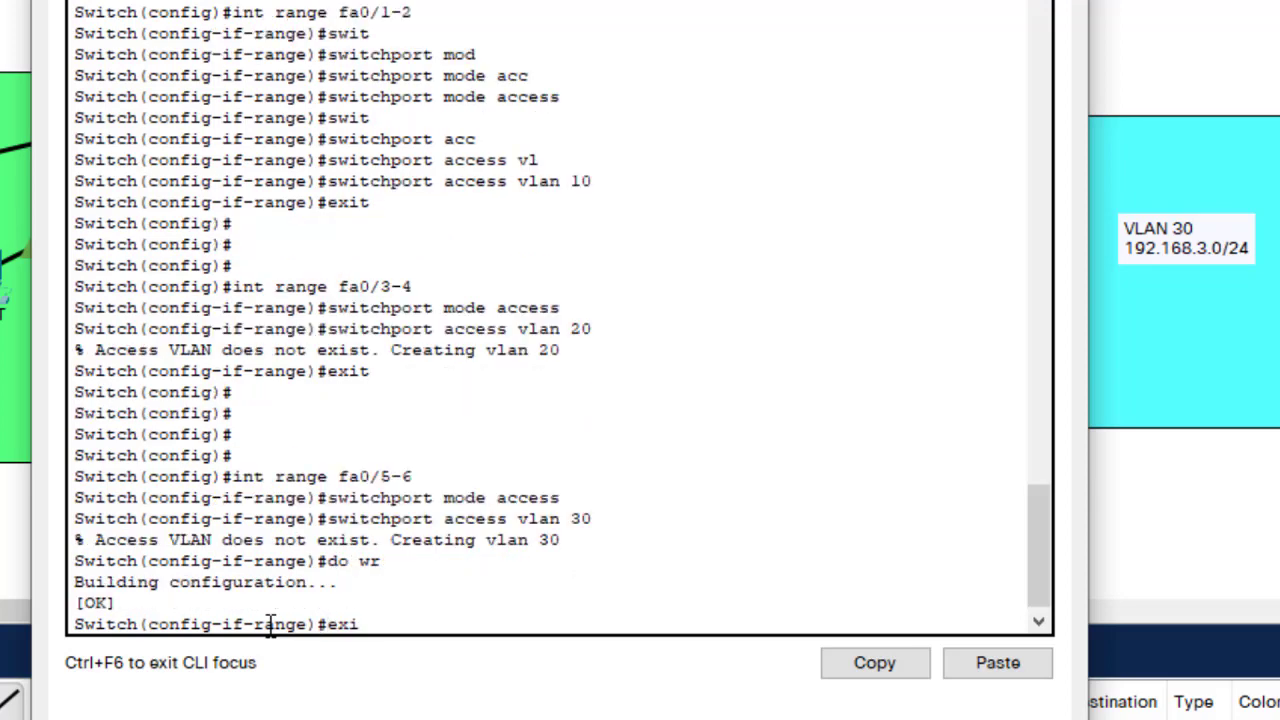
text(t)
key(Return)
text(do sh vlan)
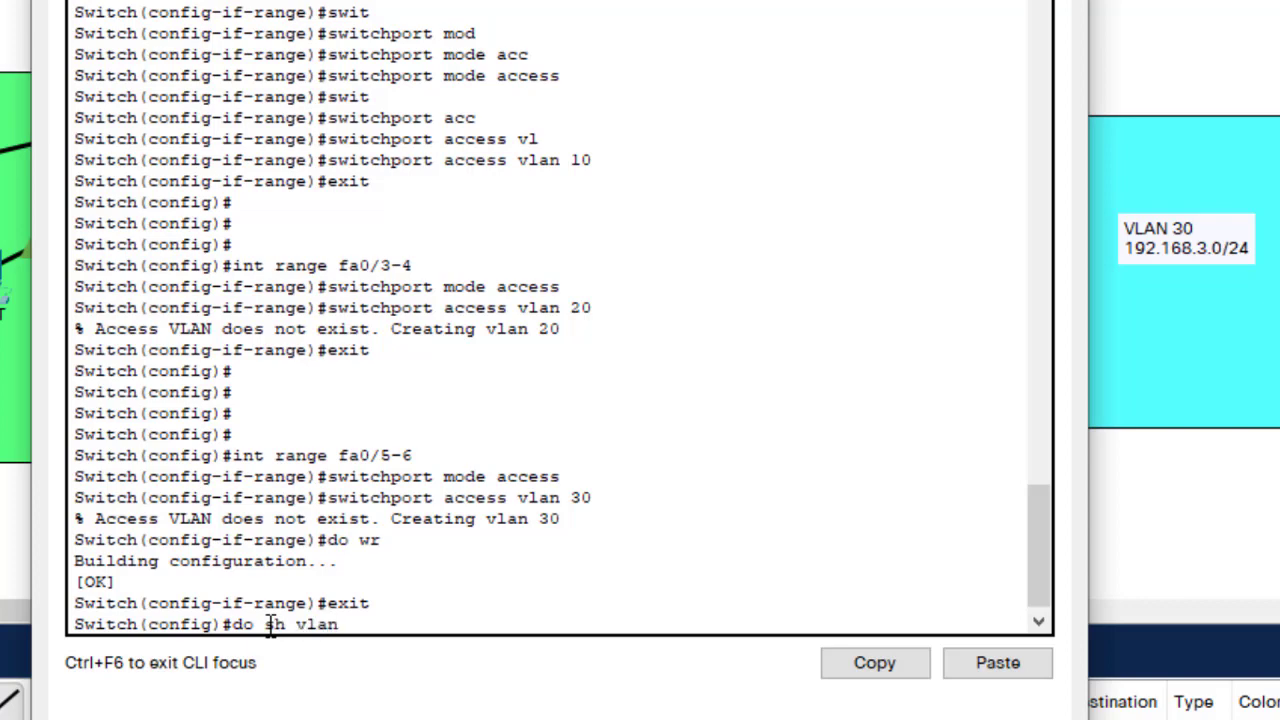
key(Return)
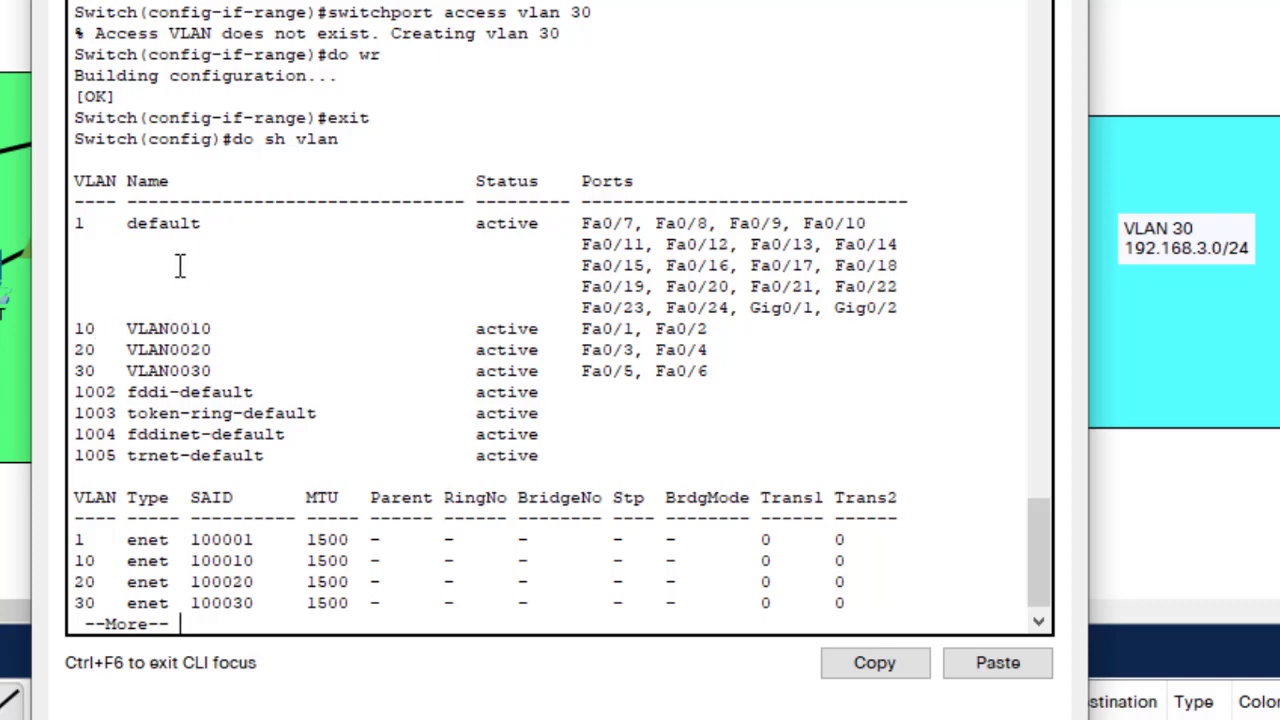
drag(76, 327, 213, 370)
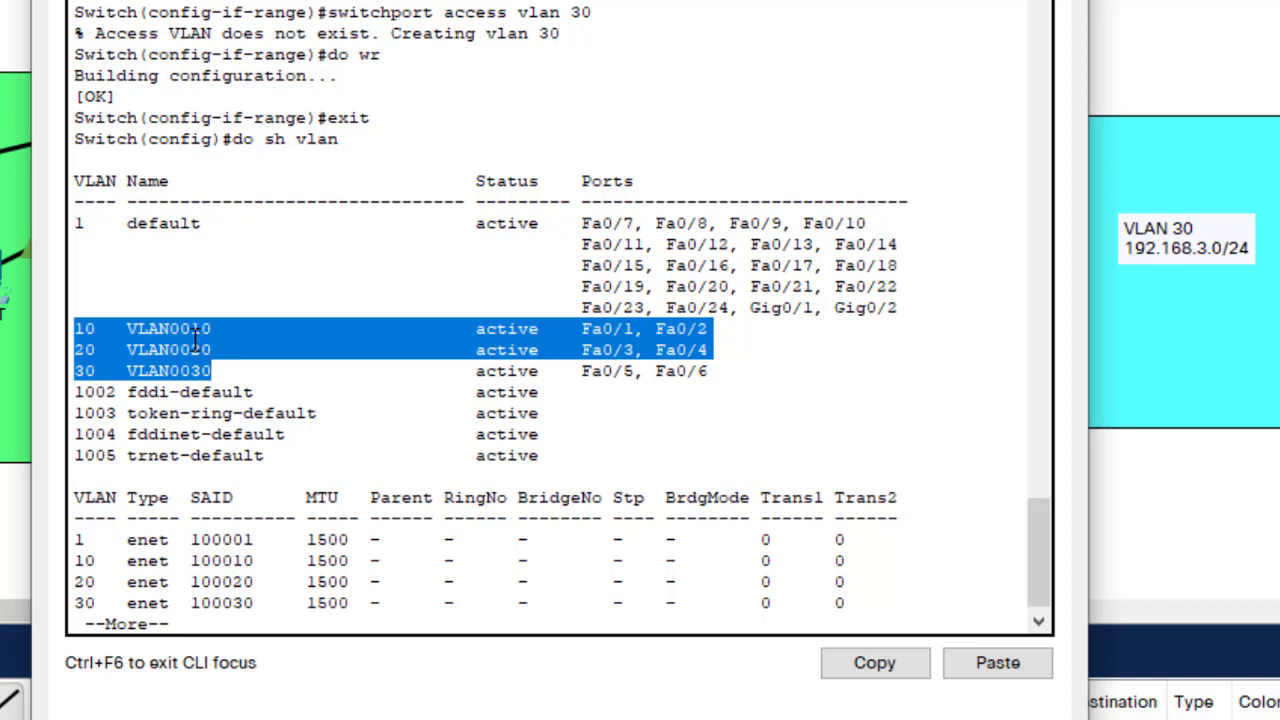
click(211, 336)
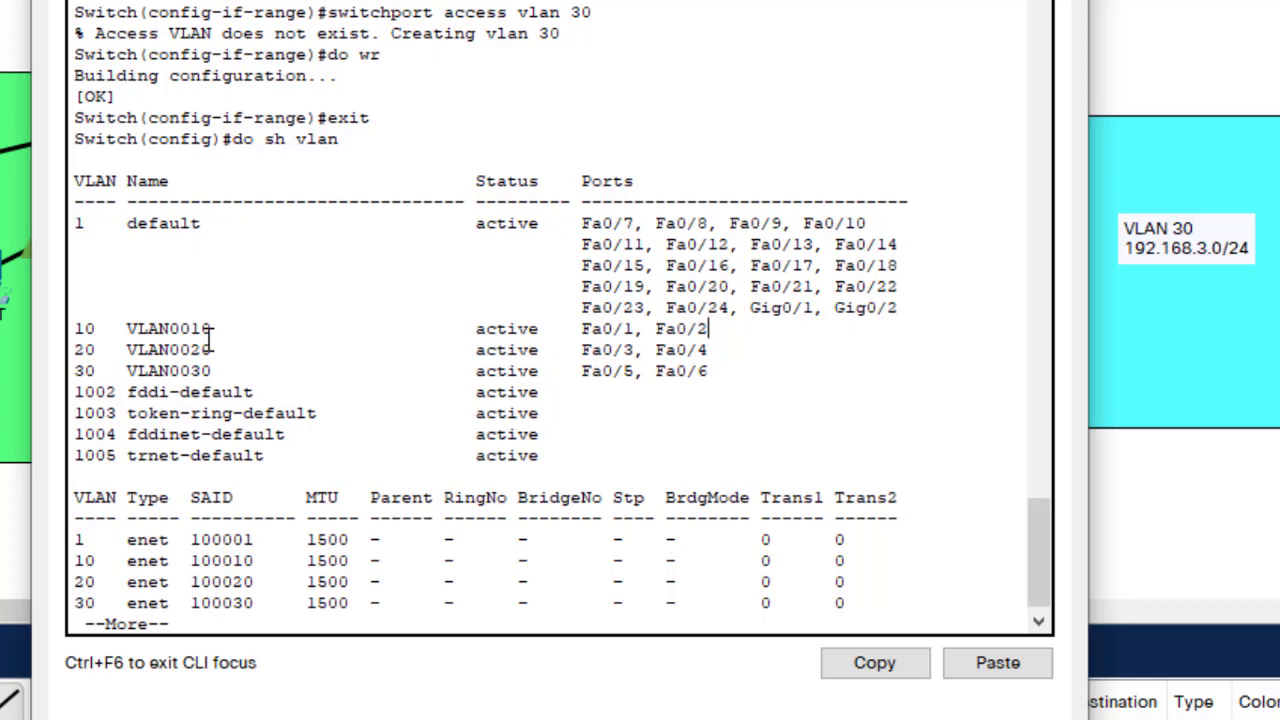
drag(223, 323, 157, 328)
drag(710, 331, 576, 340)
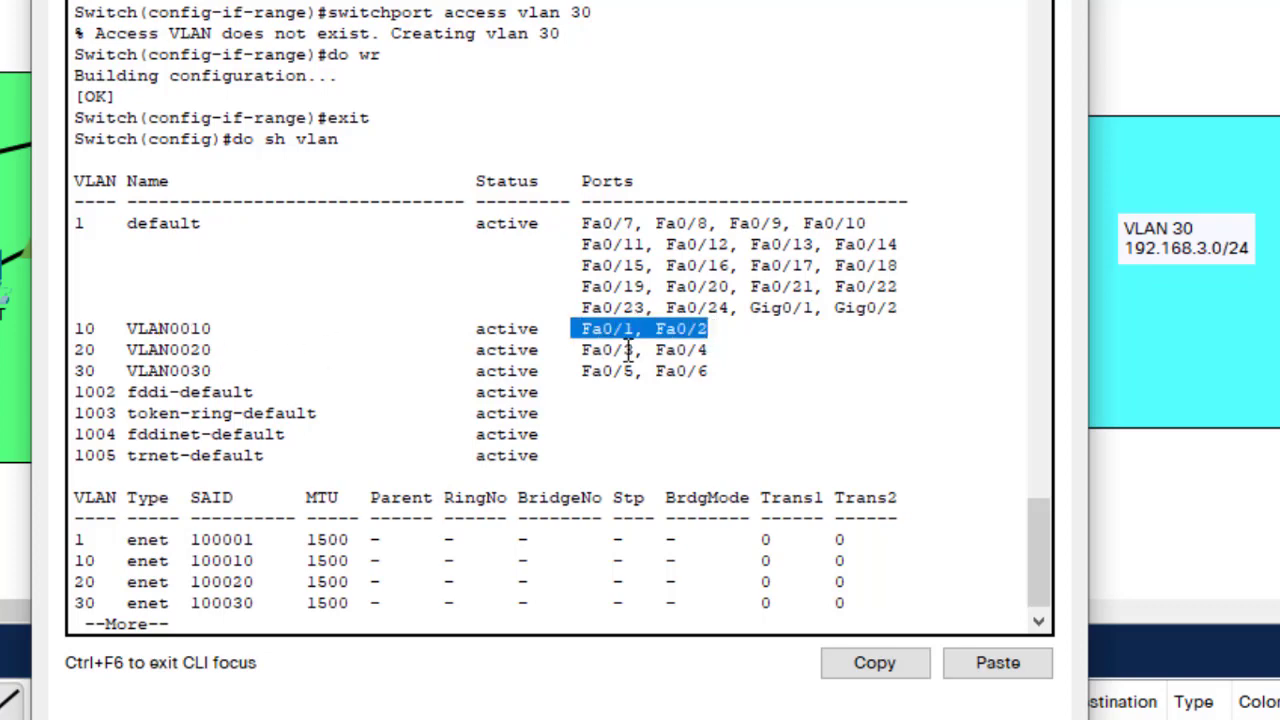
click(700, 349)
drag(700, 349, 582, 350)
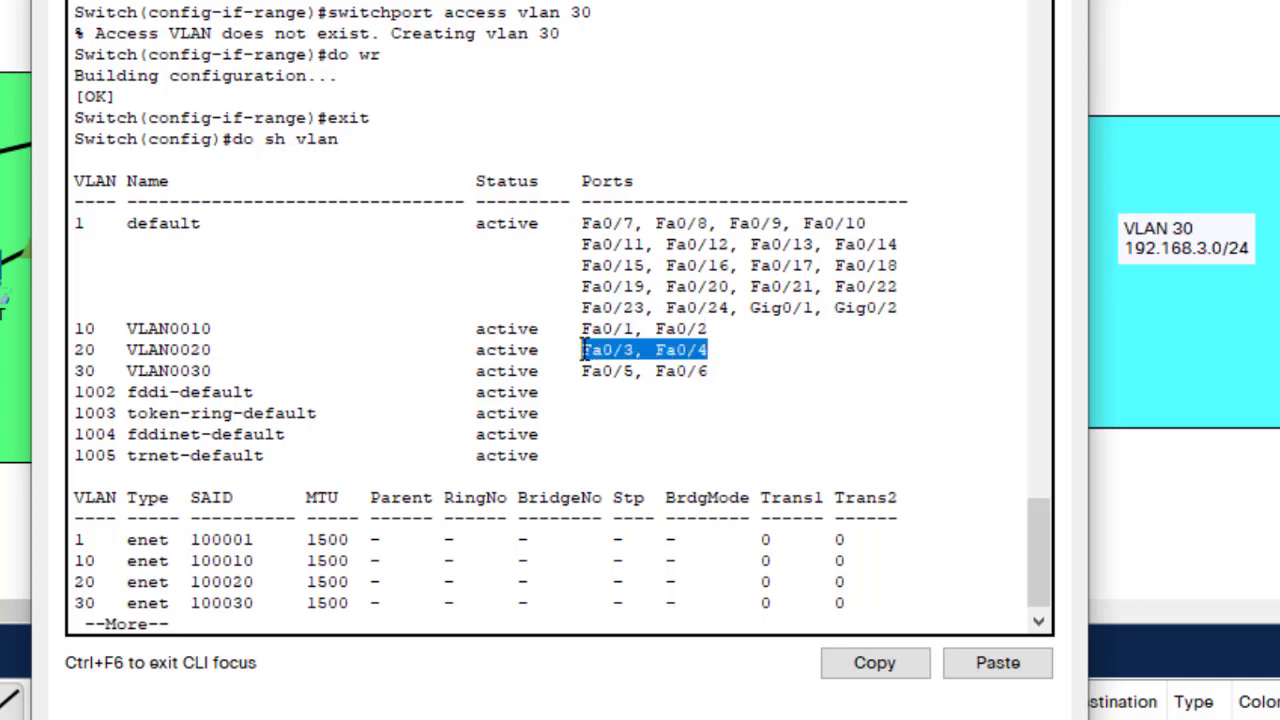
click(717, 372)
drag(717, 372, 590, 374)
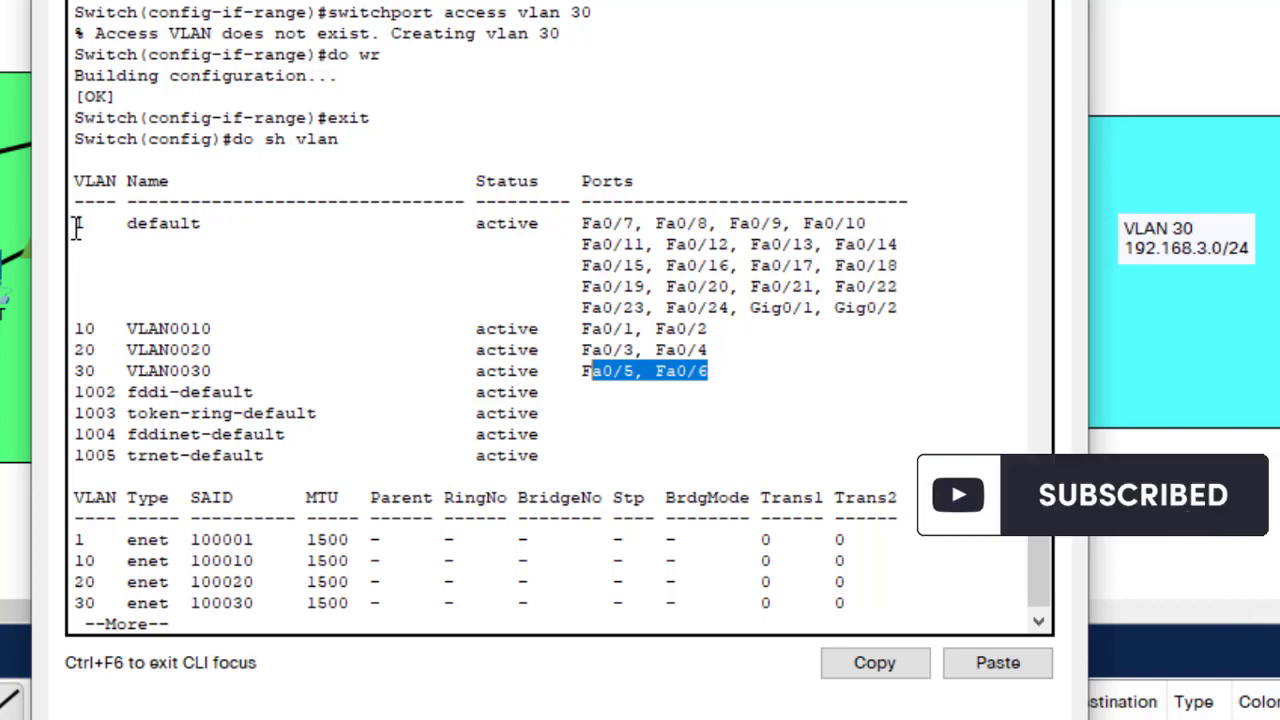
drag(89, 228, 73, 228)
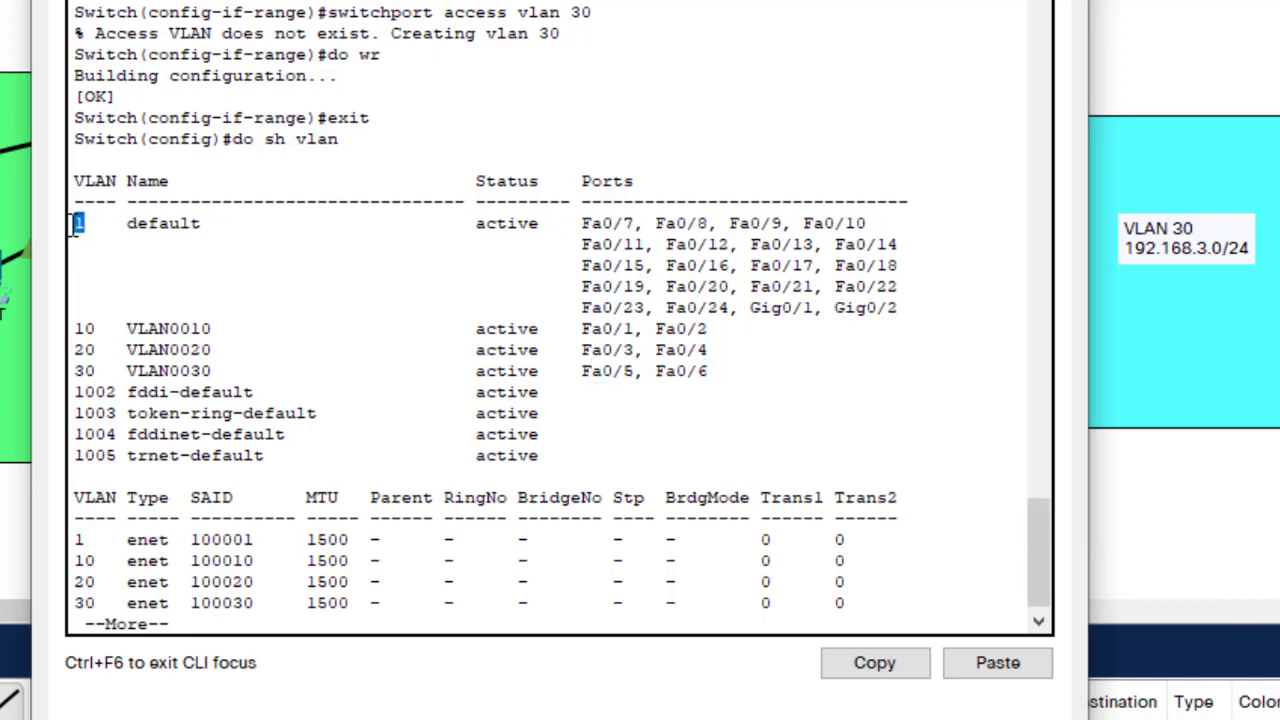
drag(903, 290, 582, 222)
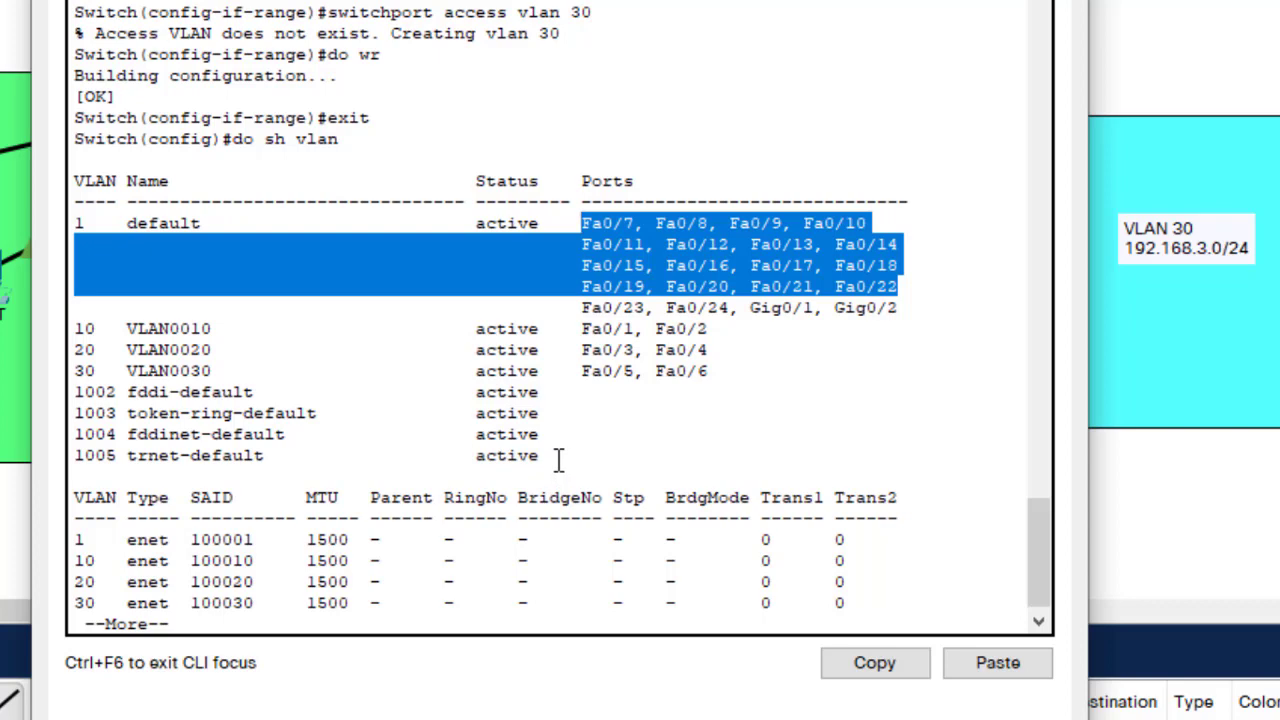
drag(557, 466, 72, 382)
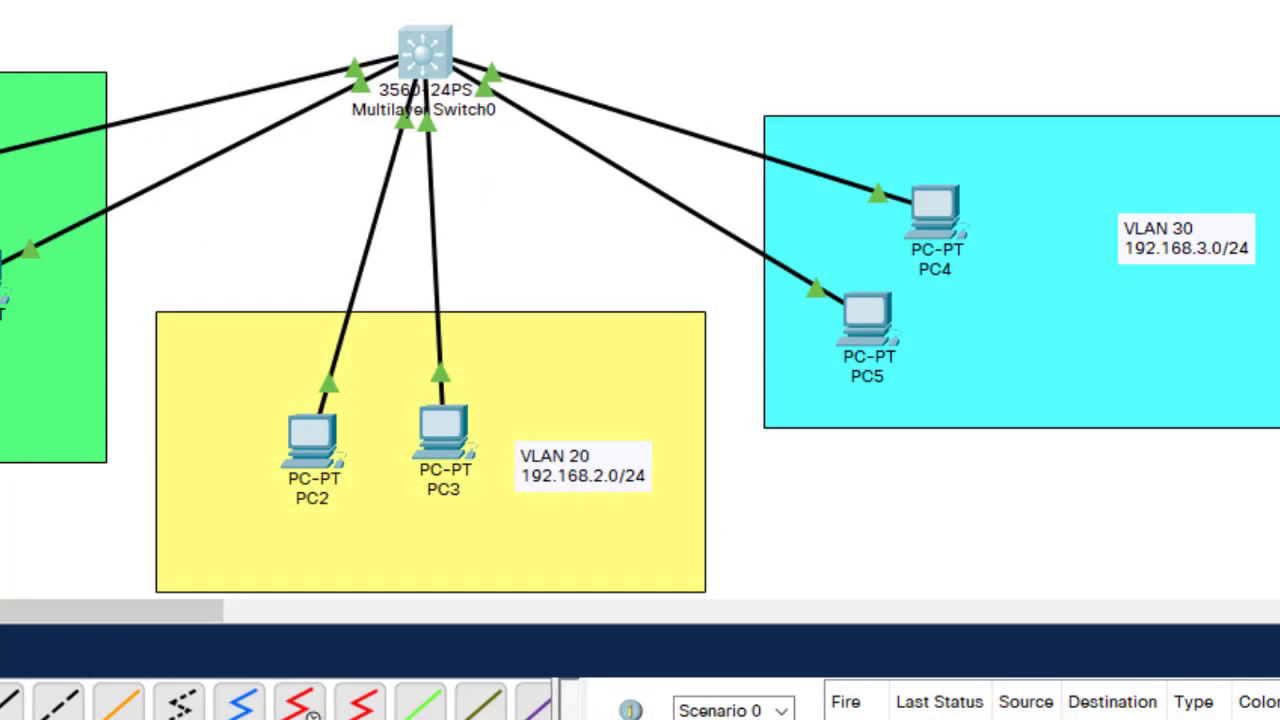
- Close the switch CLI and view Multilayer Switch0's port summary in the topology
mouse_move(437, 42)
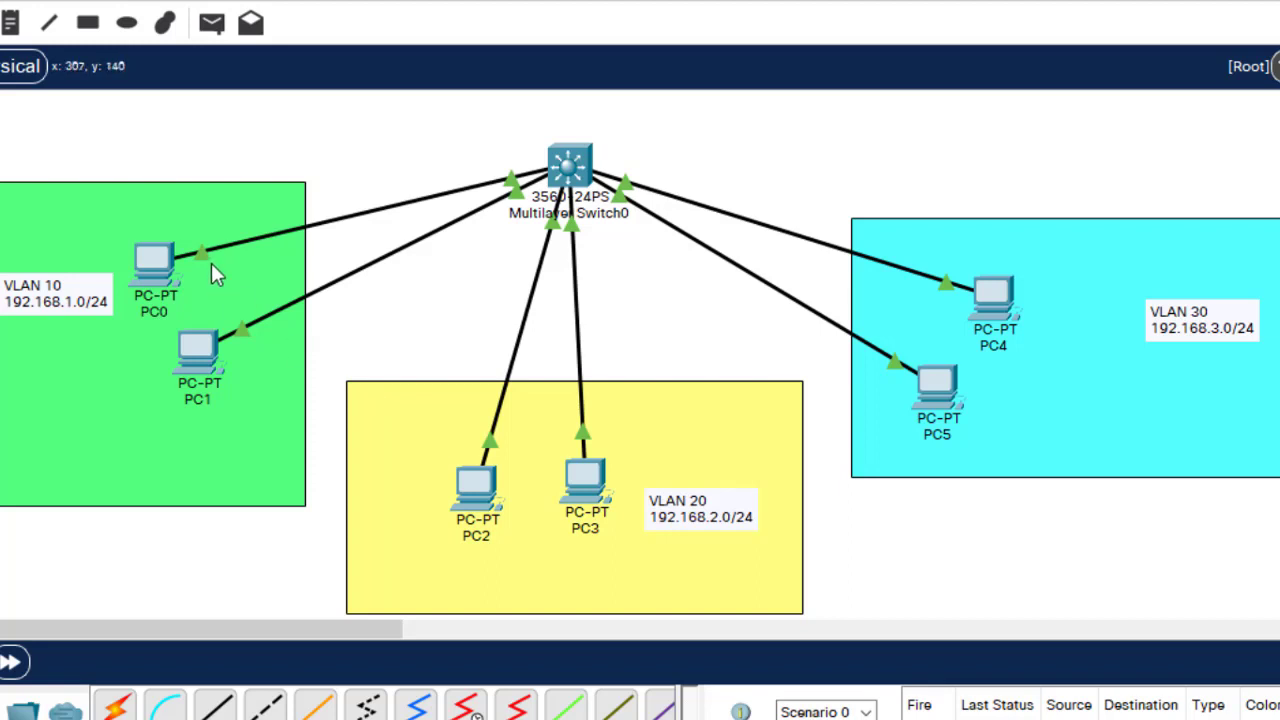
- Place a note above the switch reading int vlan 10 / ip add 192.168.1.1 255.255.255.0
click(15, 22)
click(344, 103)
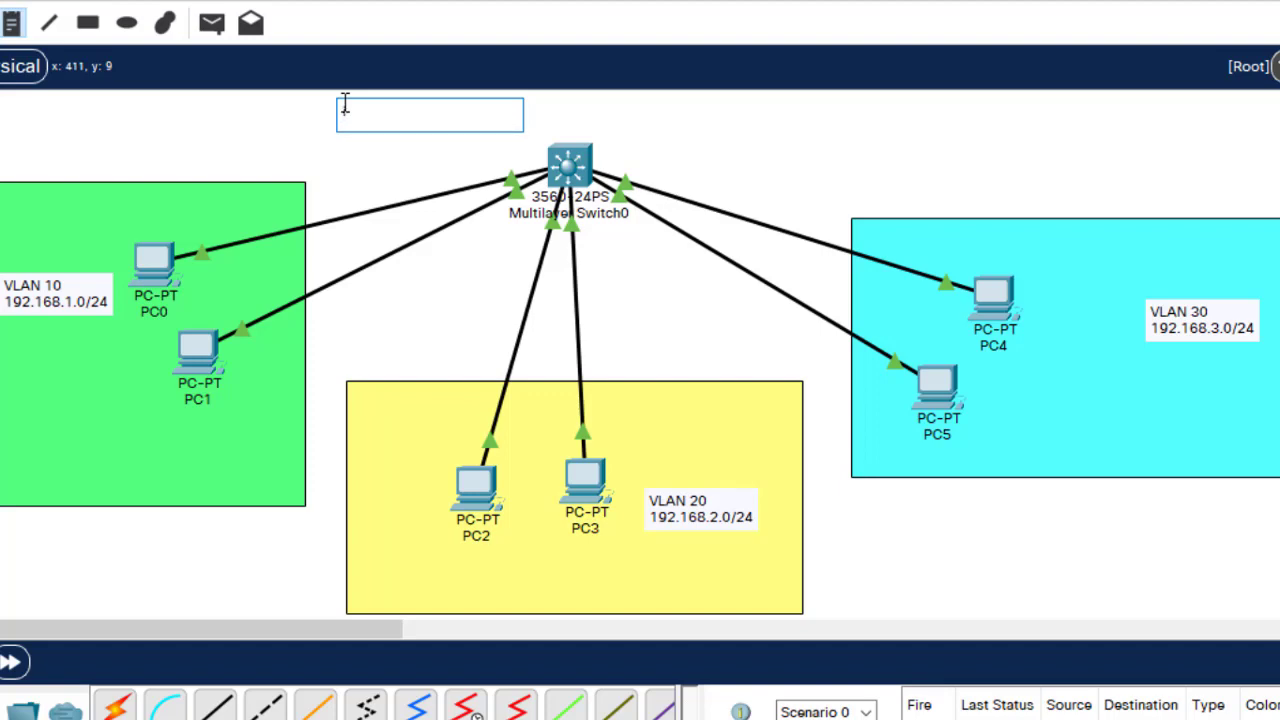
text(int)
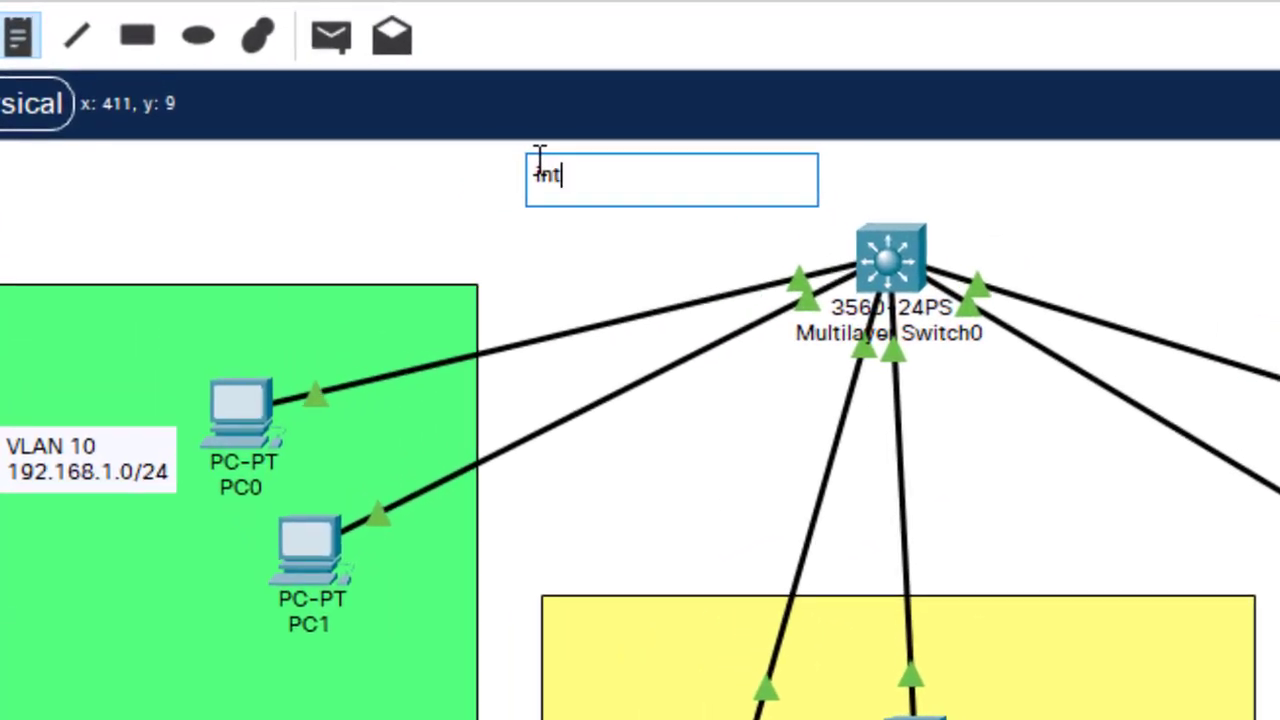
text( vlan 10)
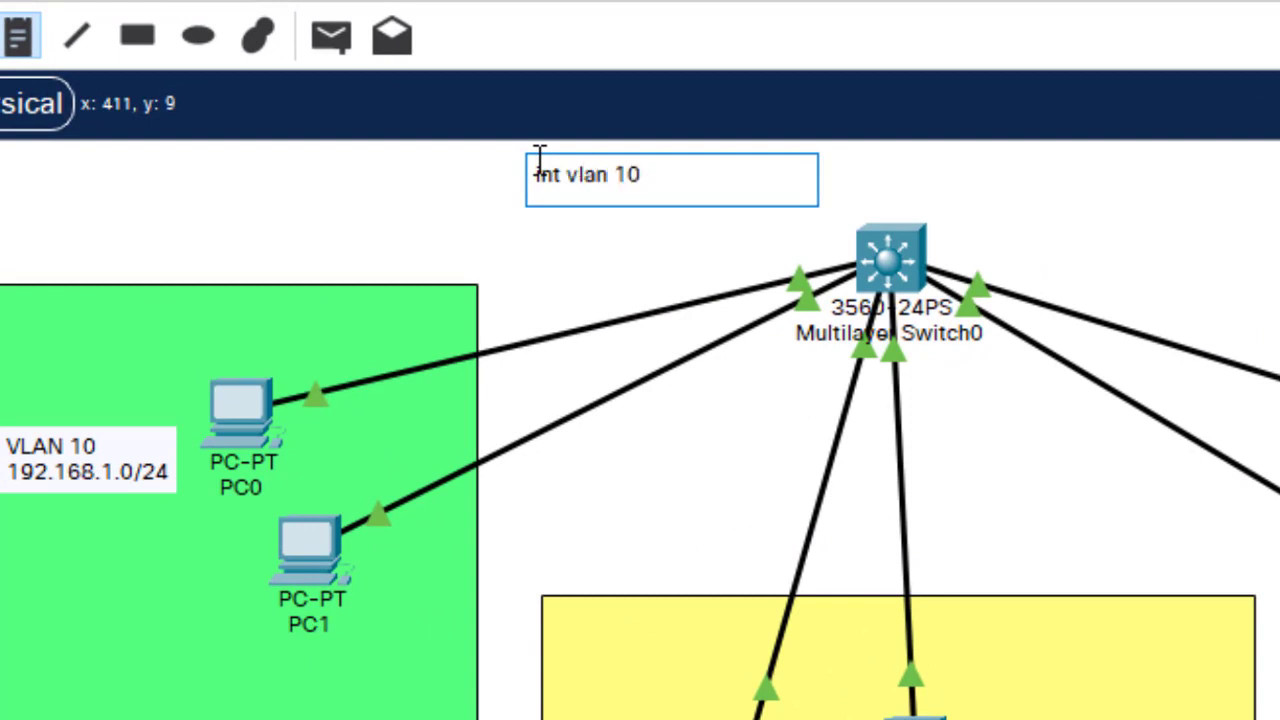
key(Return)
text(ip a)
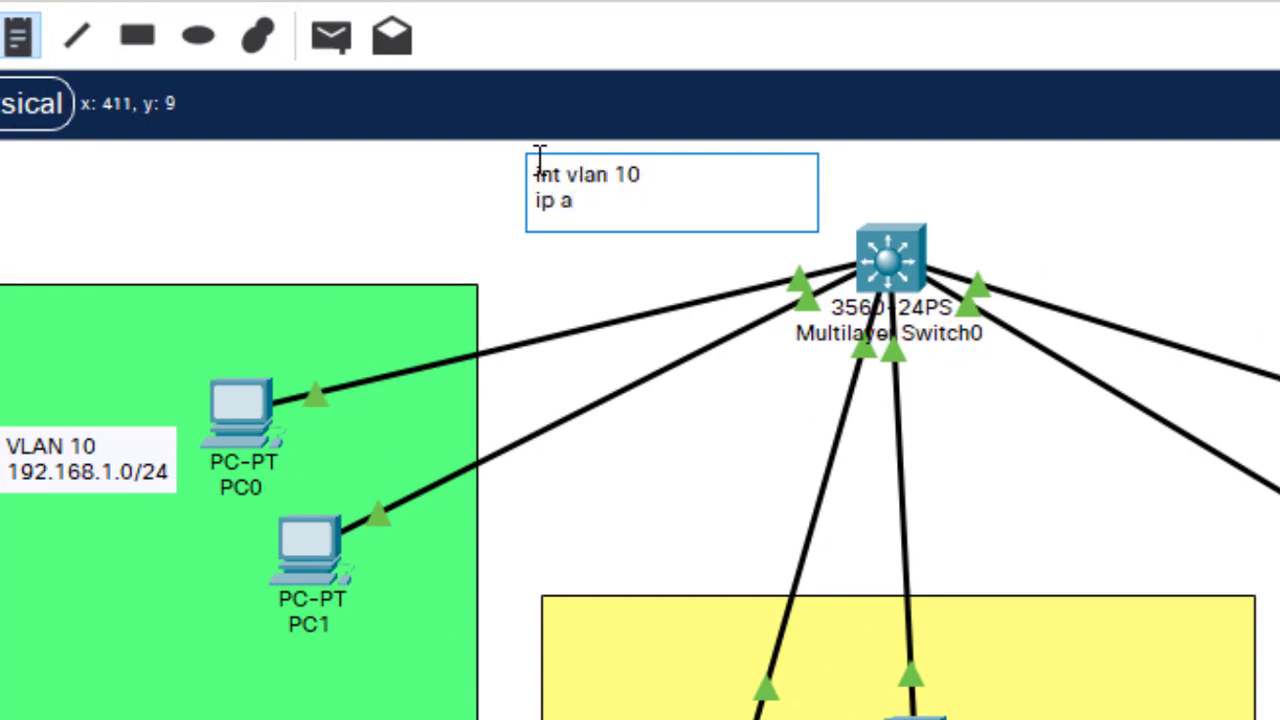
text(dd 192.168)
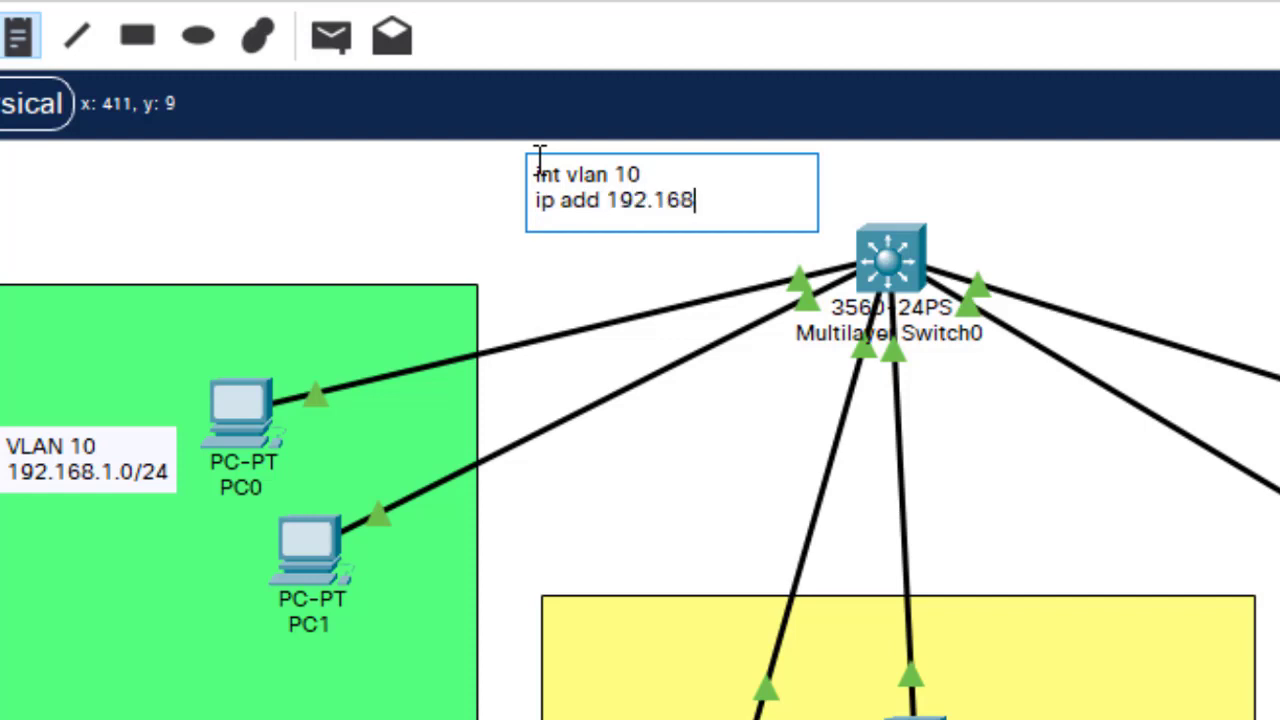
text(.1.1 255.2)
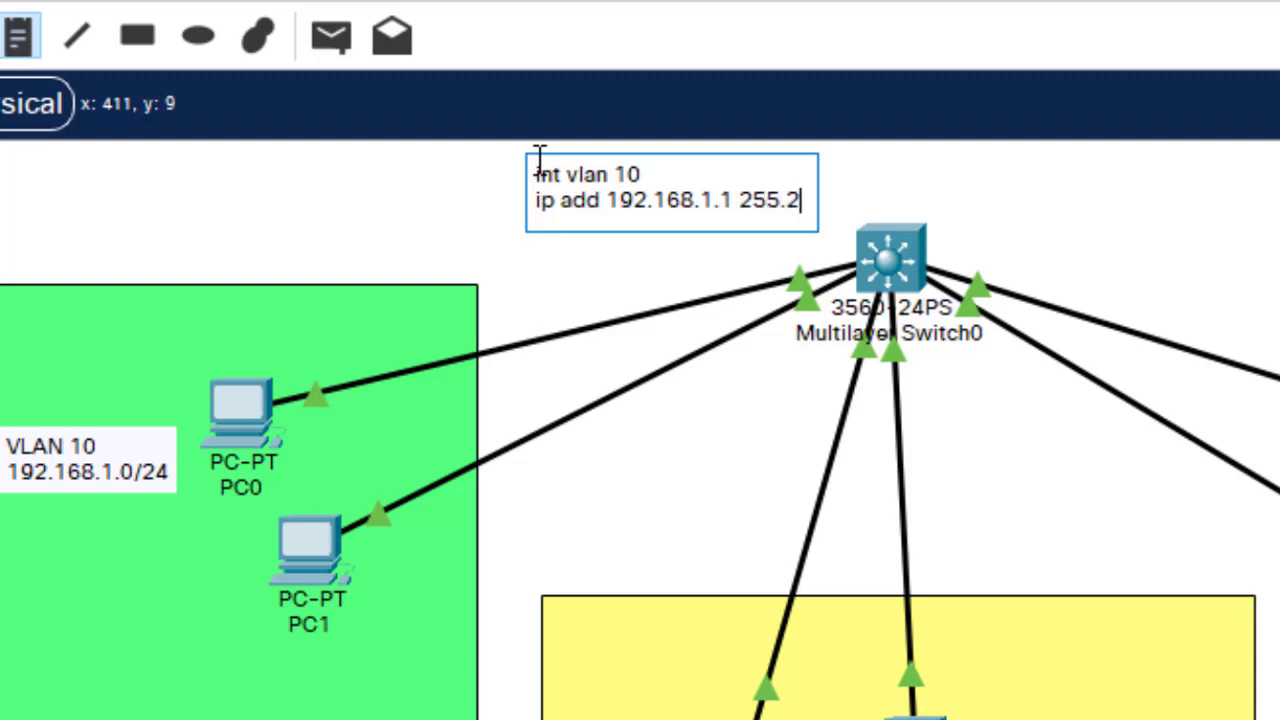
text(55.255)
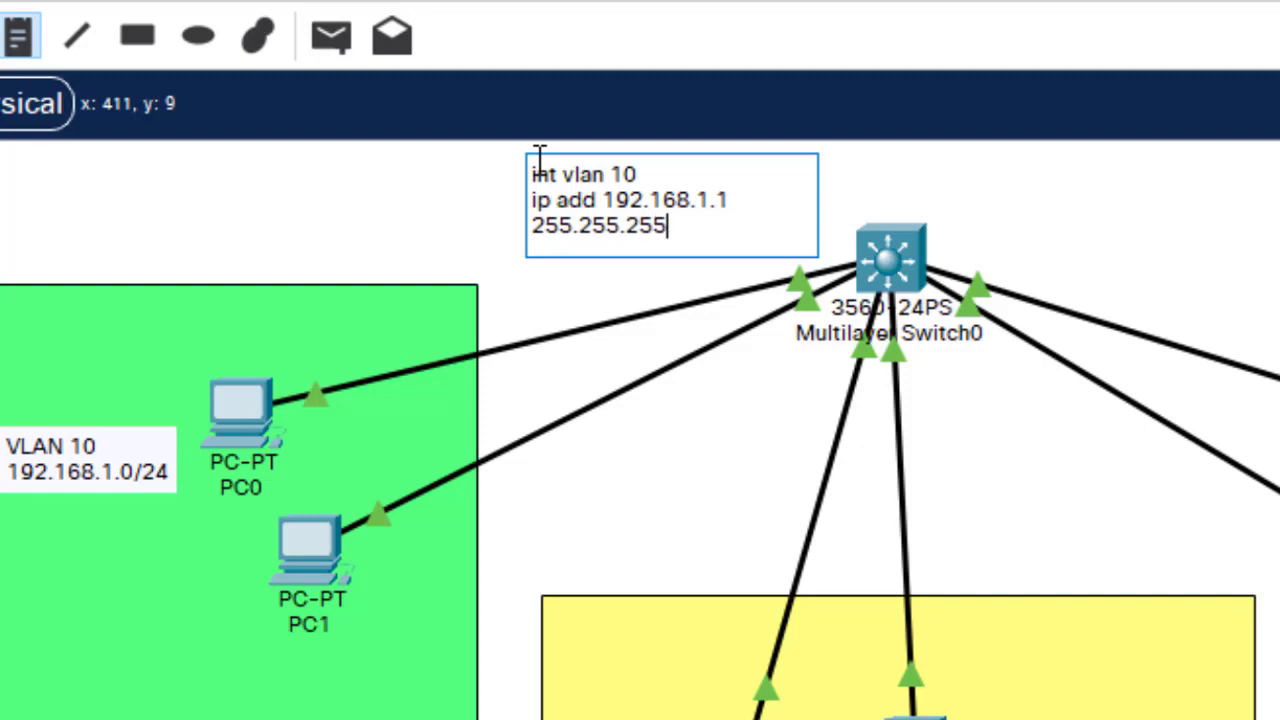
text(.0)
key(Return)
key(Return)
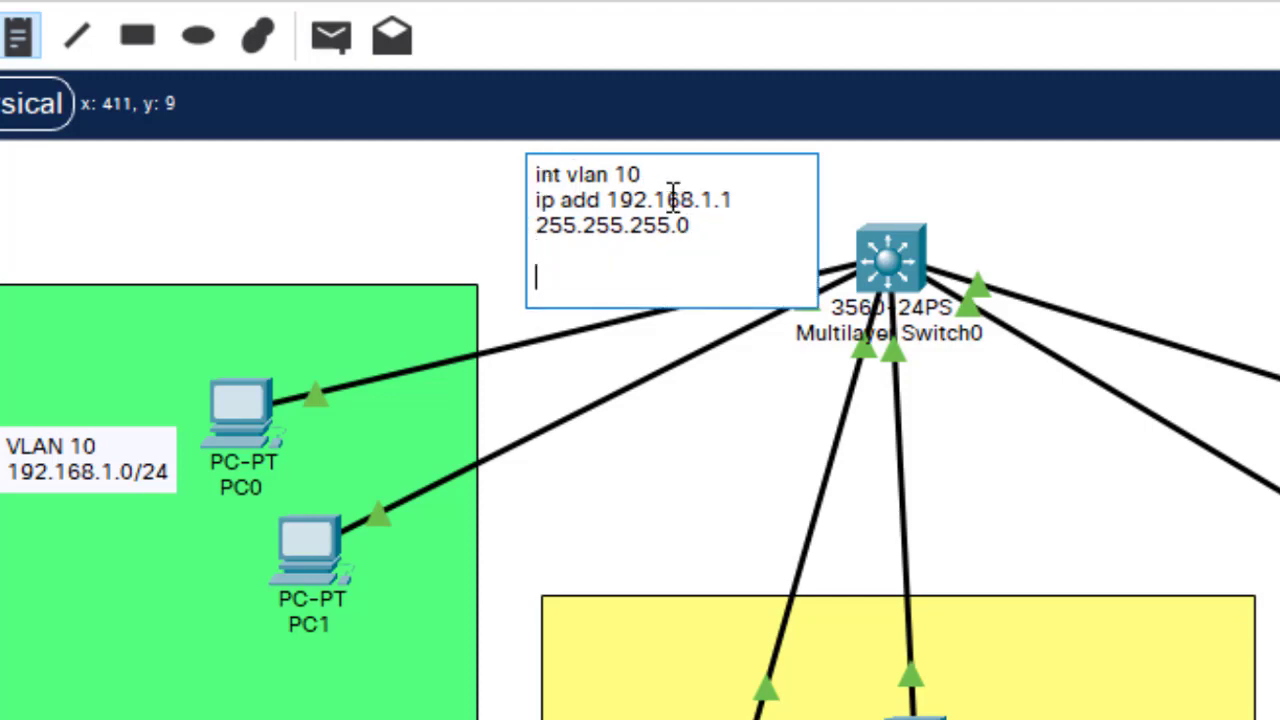
- Add an int vlan 20 block with ip add 192.168.2.1 255.255.255.0 to the note
text(int vlan 20)
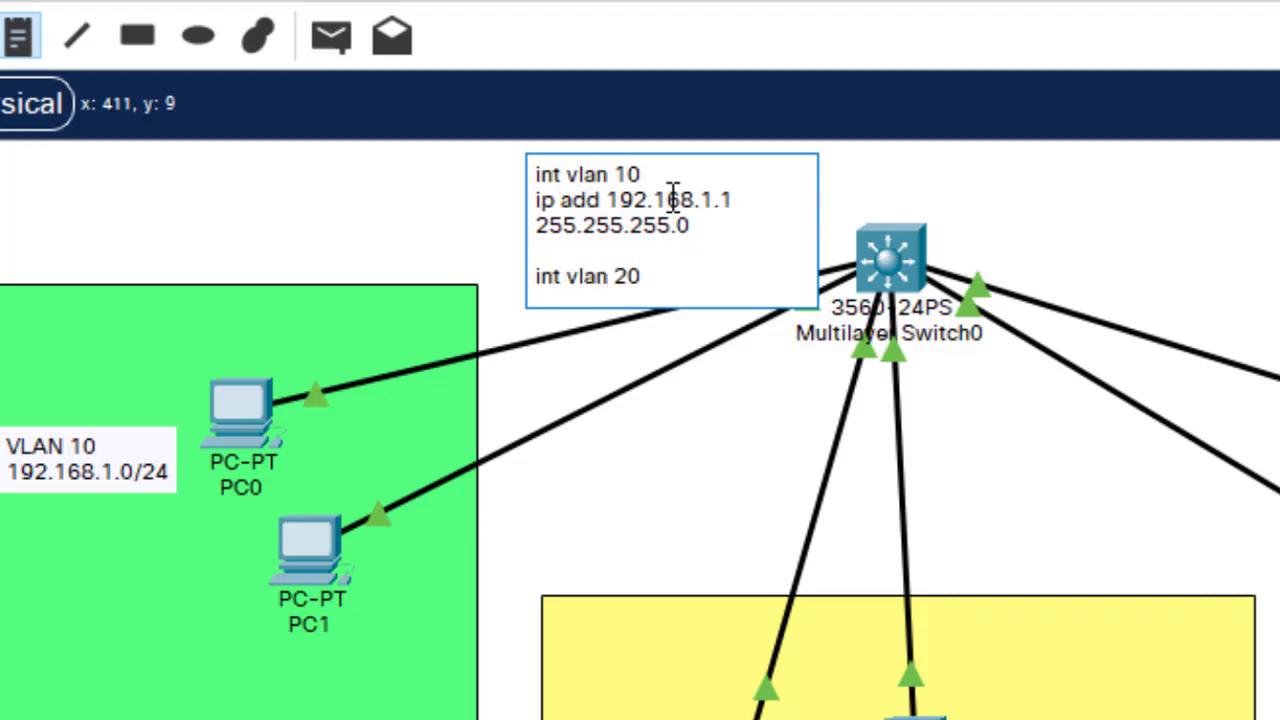
key(Return)
drag(699, 228, 530, 200)
key(ctrl+c)
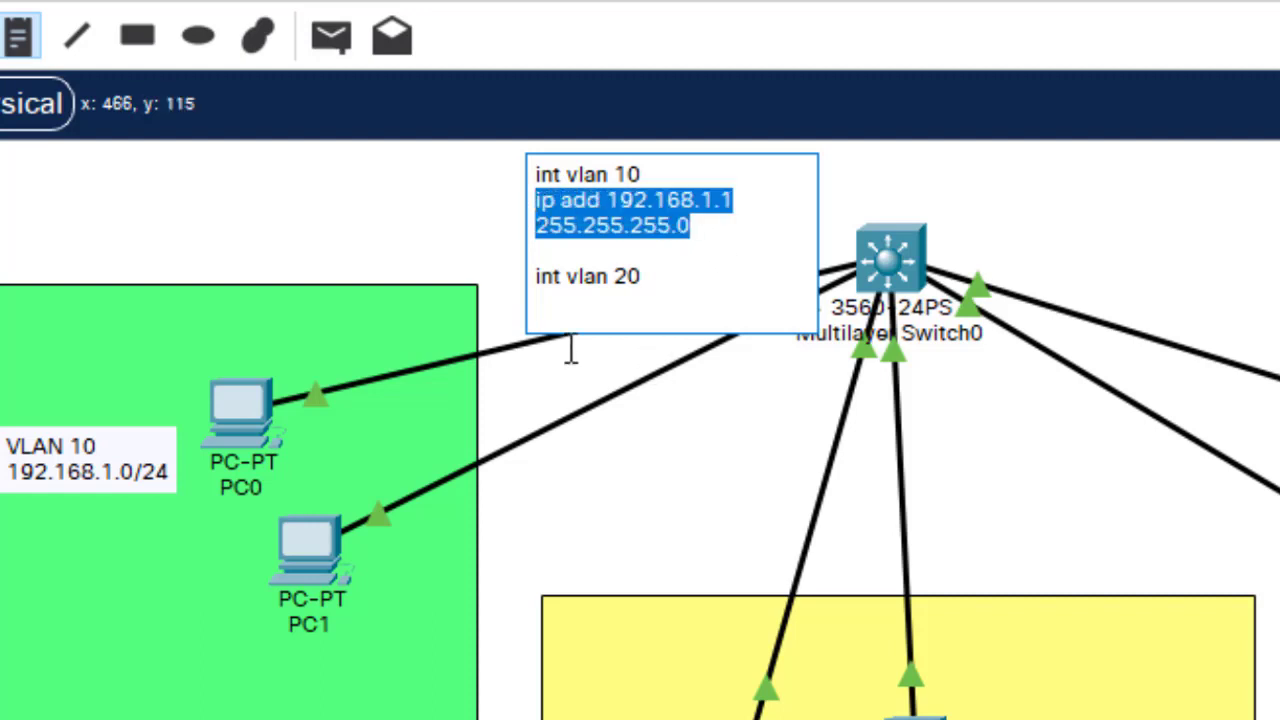
click(548, 308)
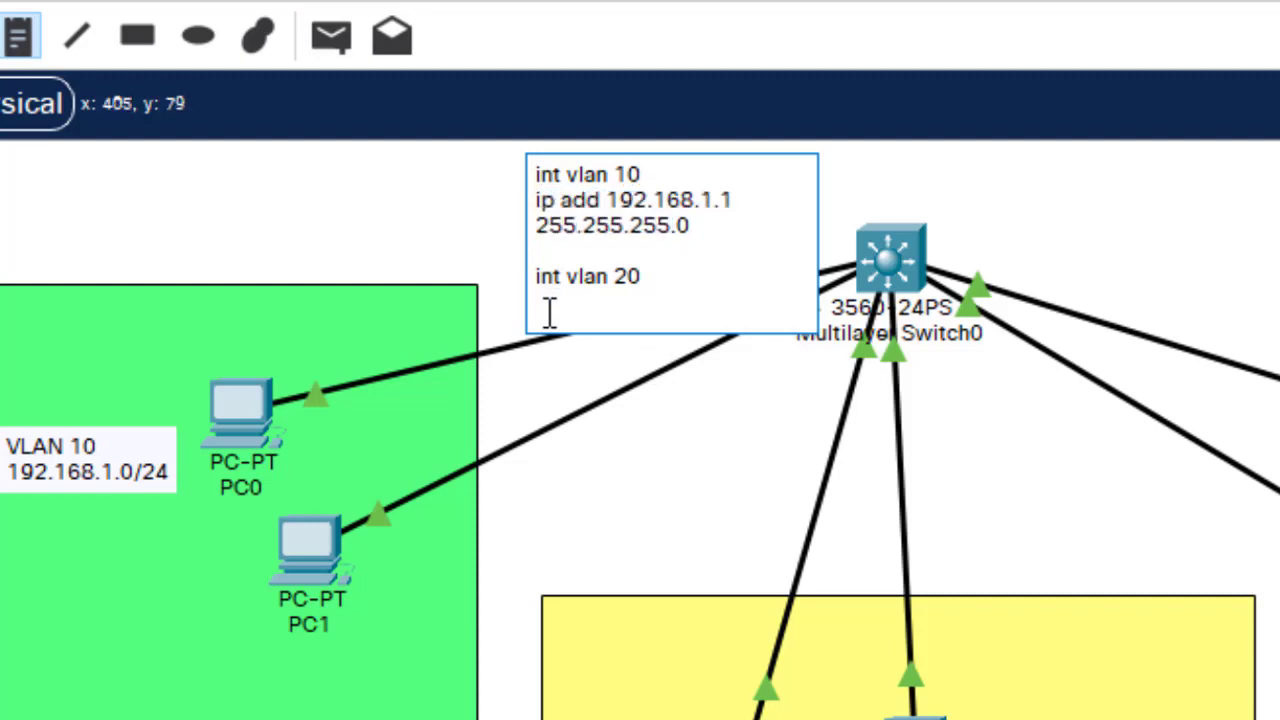
key(ctrl+v)
click(716, 313)
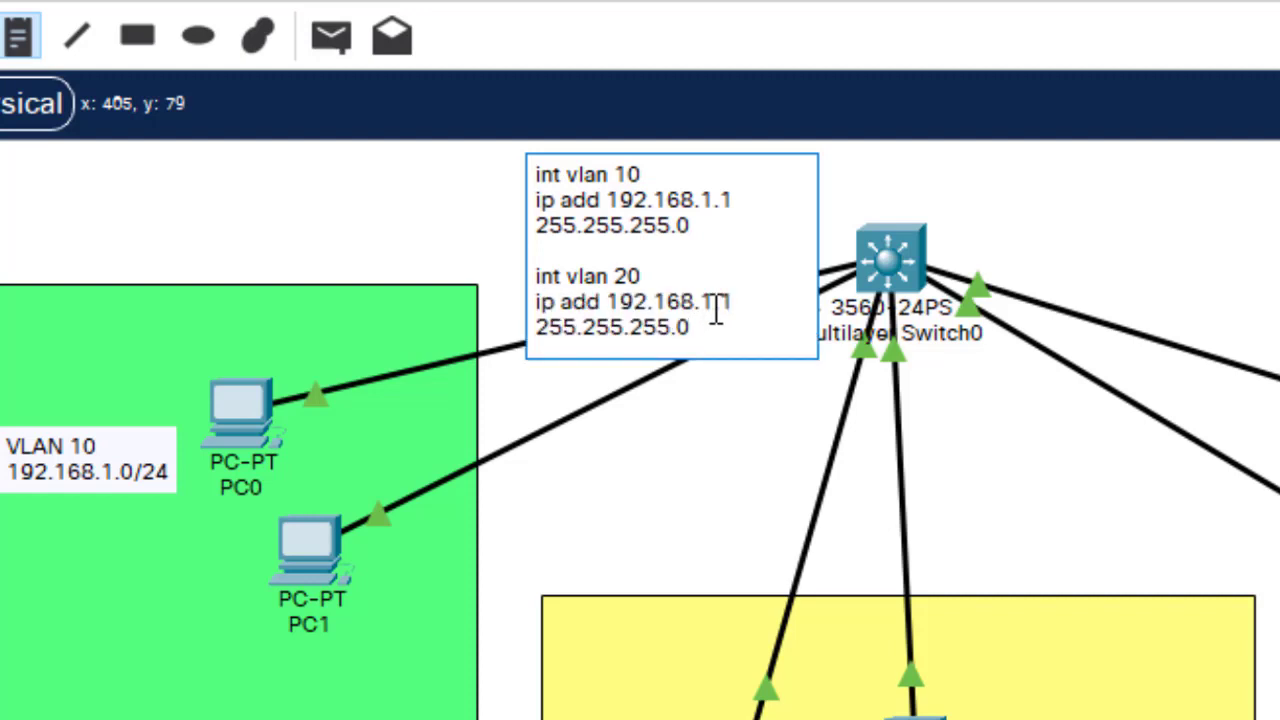
key(BackSpace)
text(2)
- Duplicate the vlan 20 block as int vlan 30 with ip add 192.168.3.1
drag(691, 329, 545, 262)
key(ctrl+c)
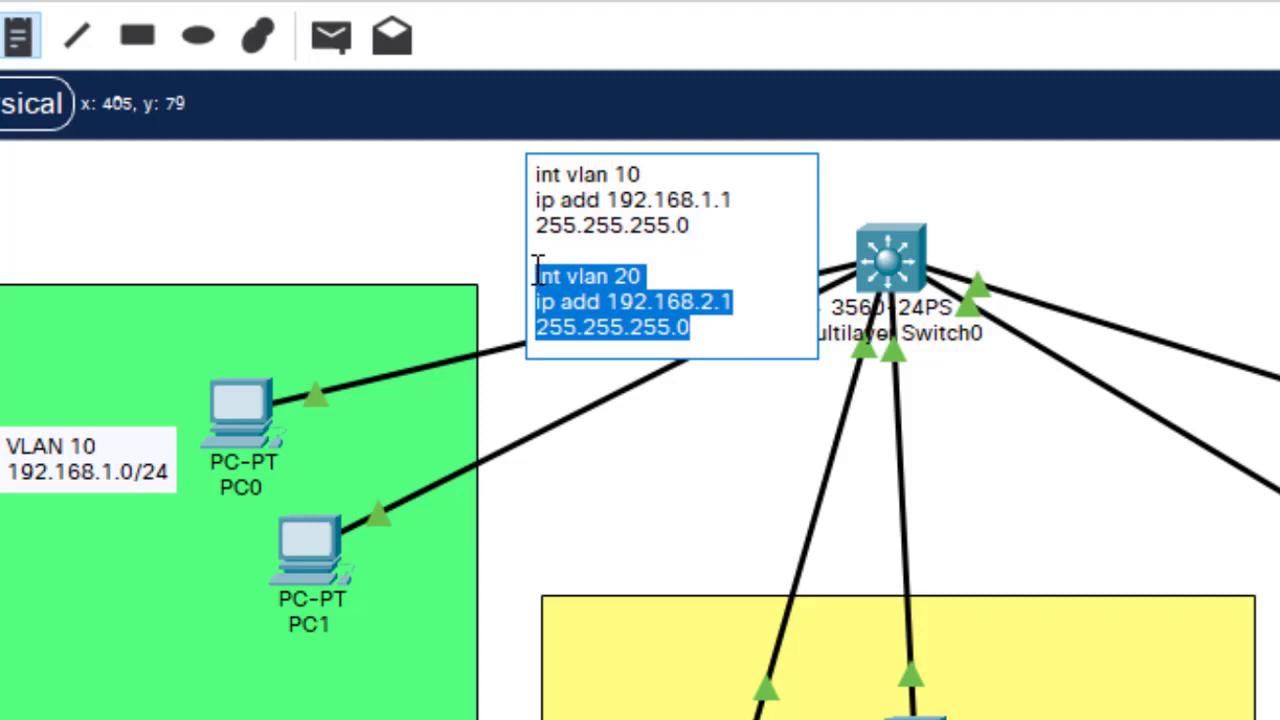
click(716, 338)
key(Return)
key(Return)
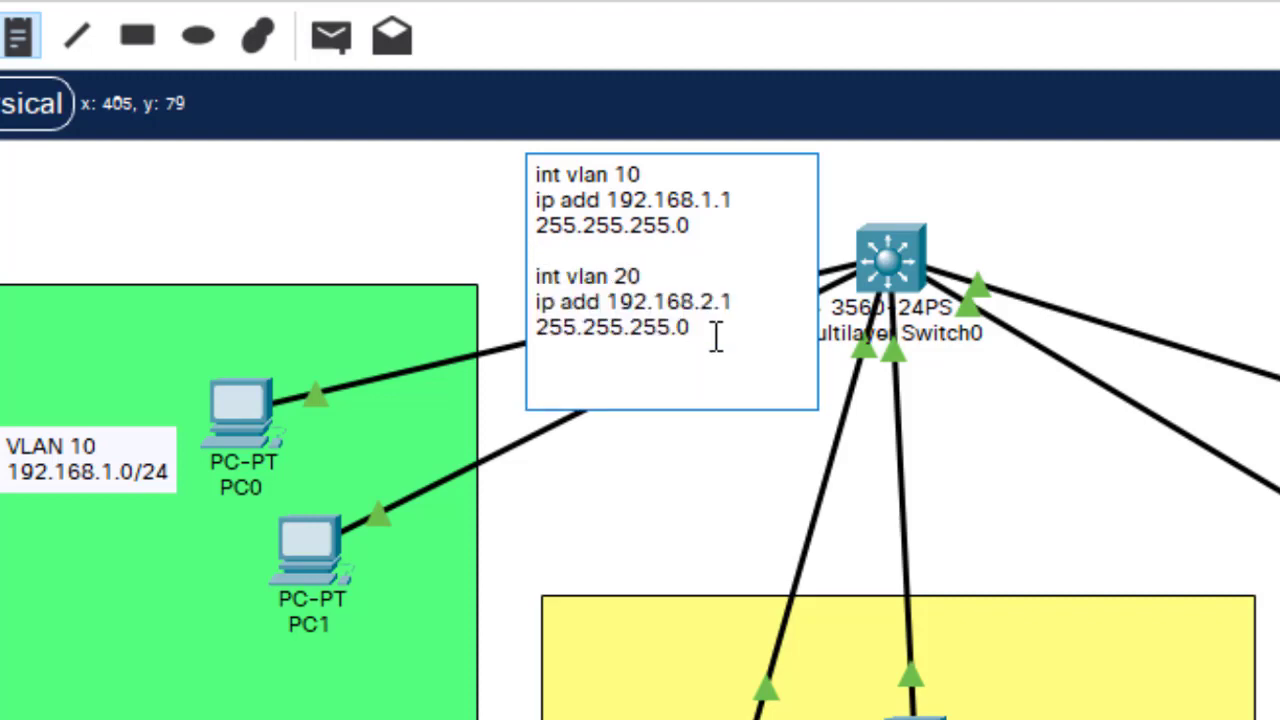
key(ctrl+v)
click(630, 378)
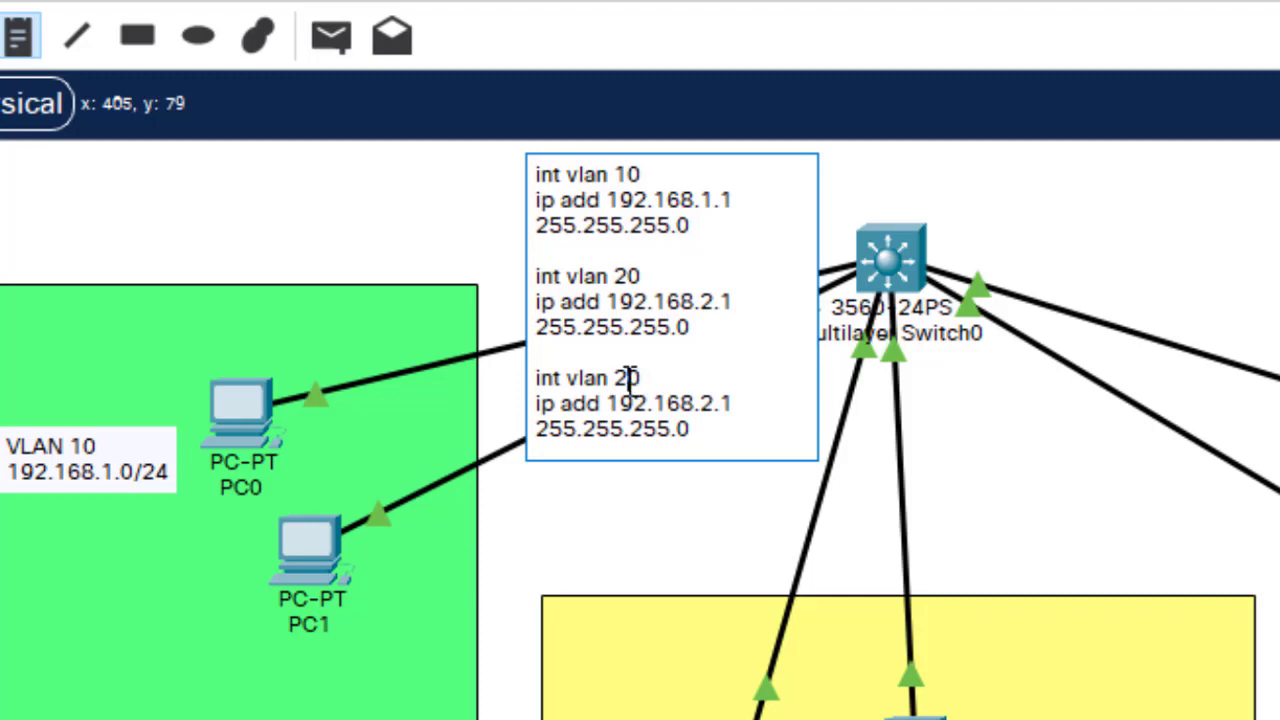
key(BackSpace)
text(3)
click(709, 408)
key(BackSpace)
text(3)
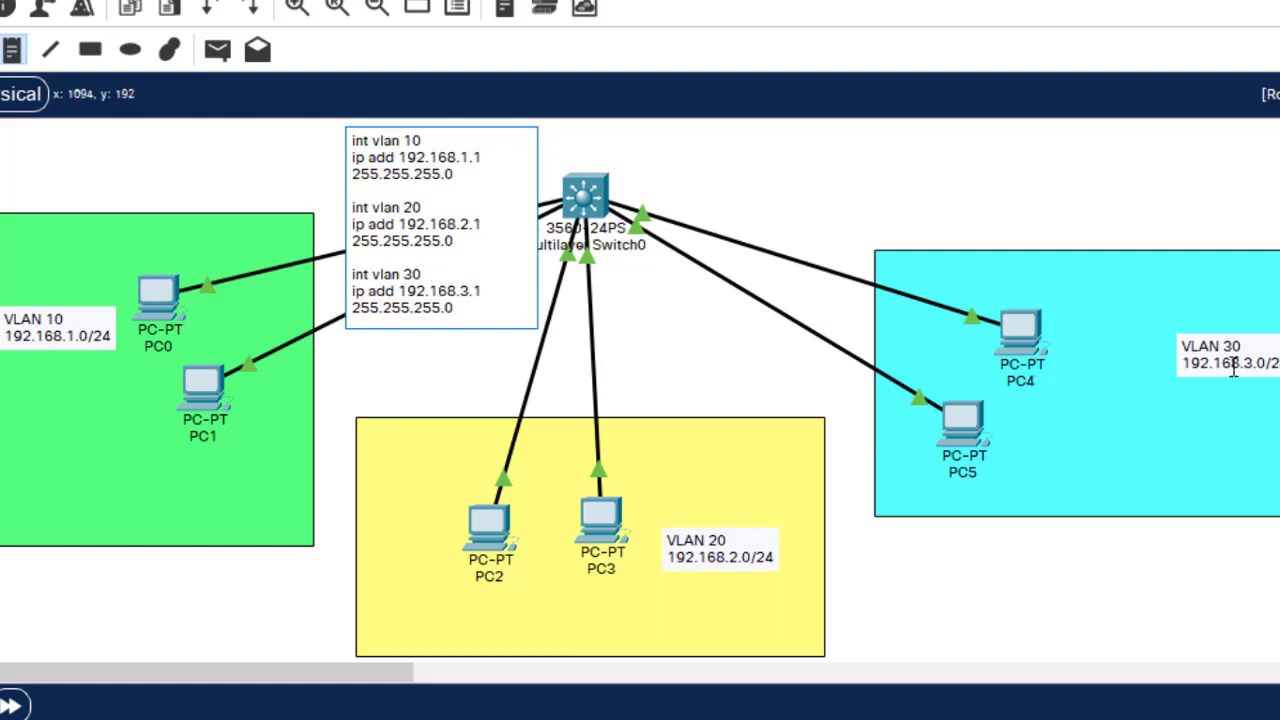
- Add an 'ip routing' line at the end of the canvas note, below the VLAN 30 block
click(462, 307)
key(Return)
key(Return)
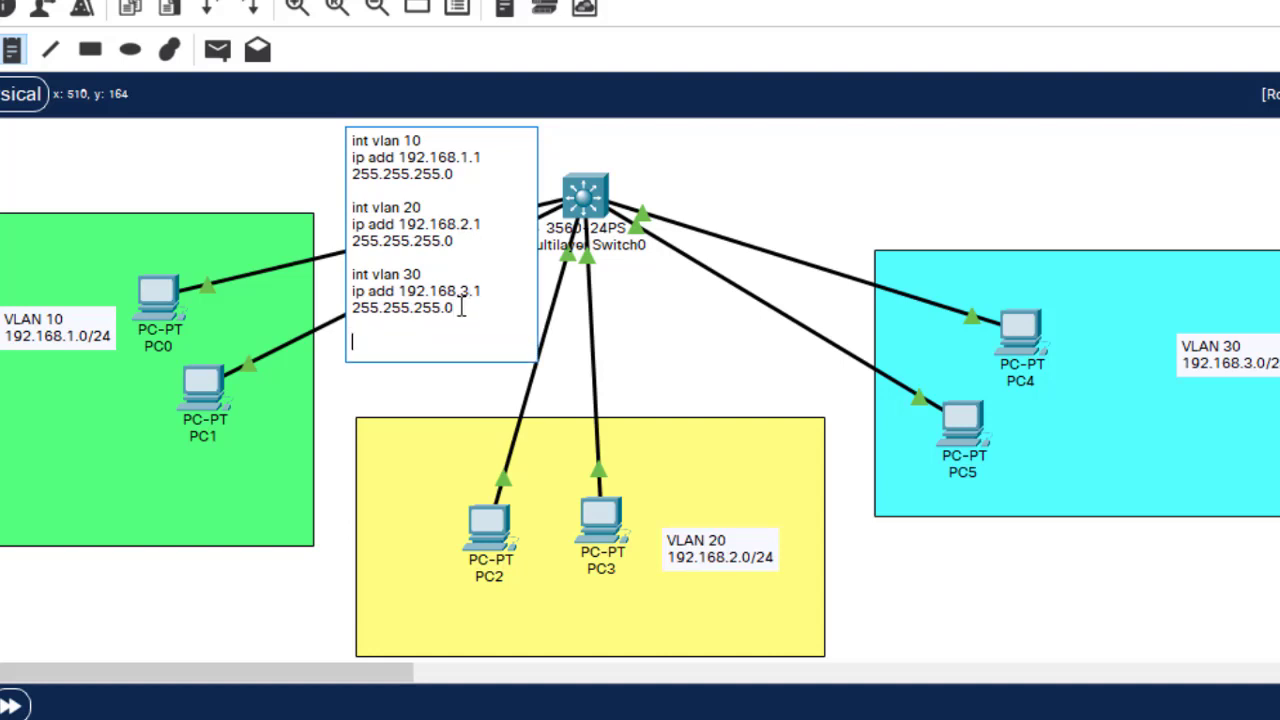
text(ip rout)
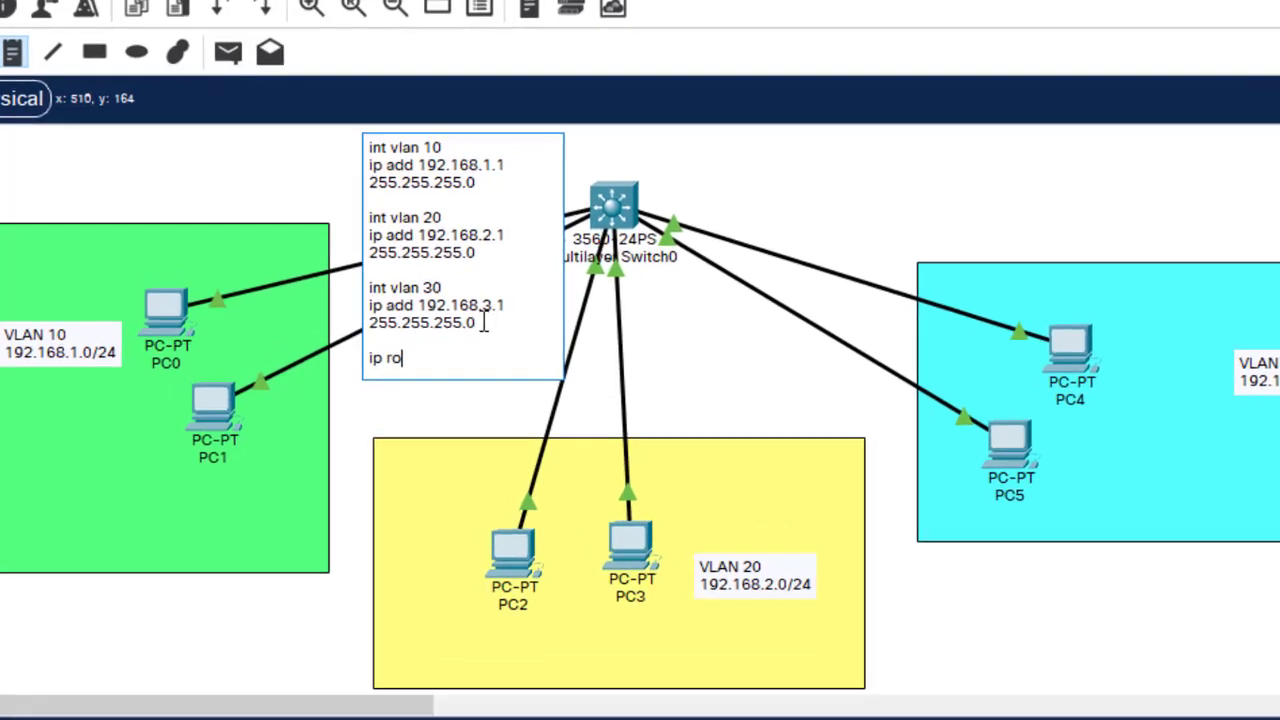
text(ing)
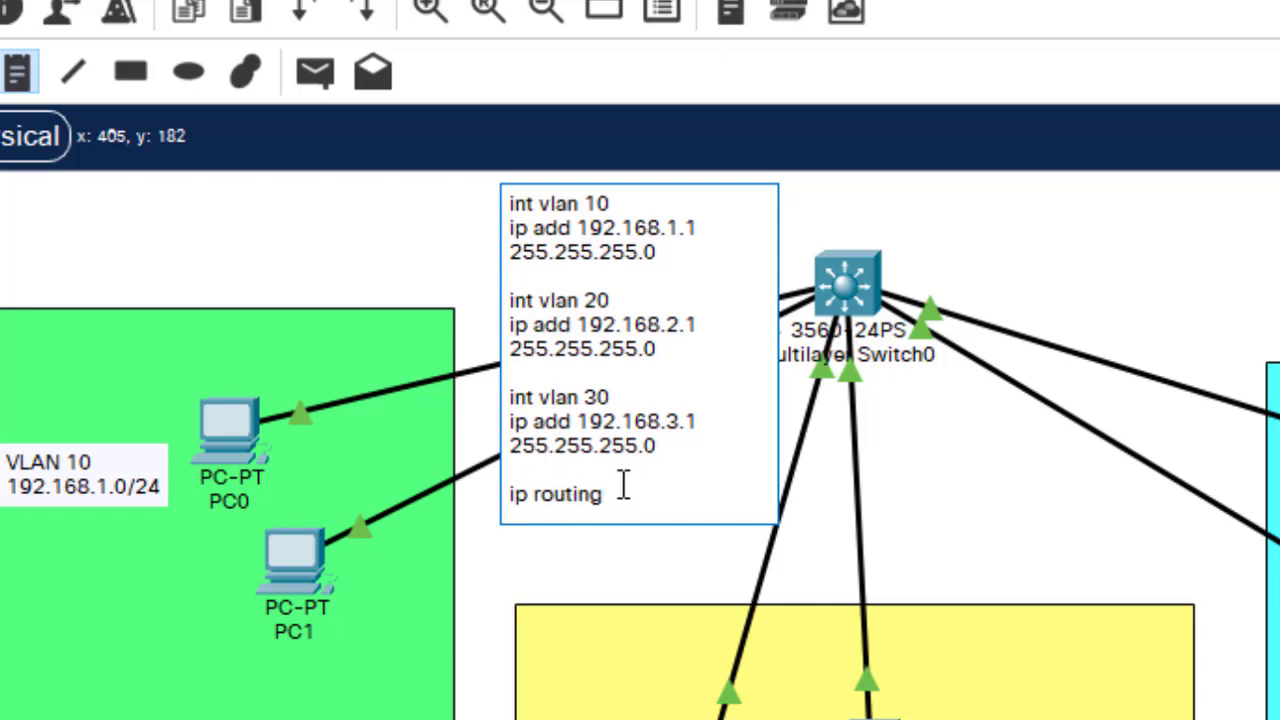
drag(604, 492, 508, 495)
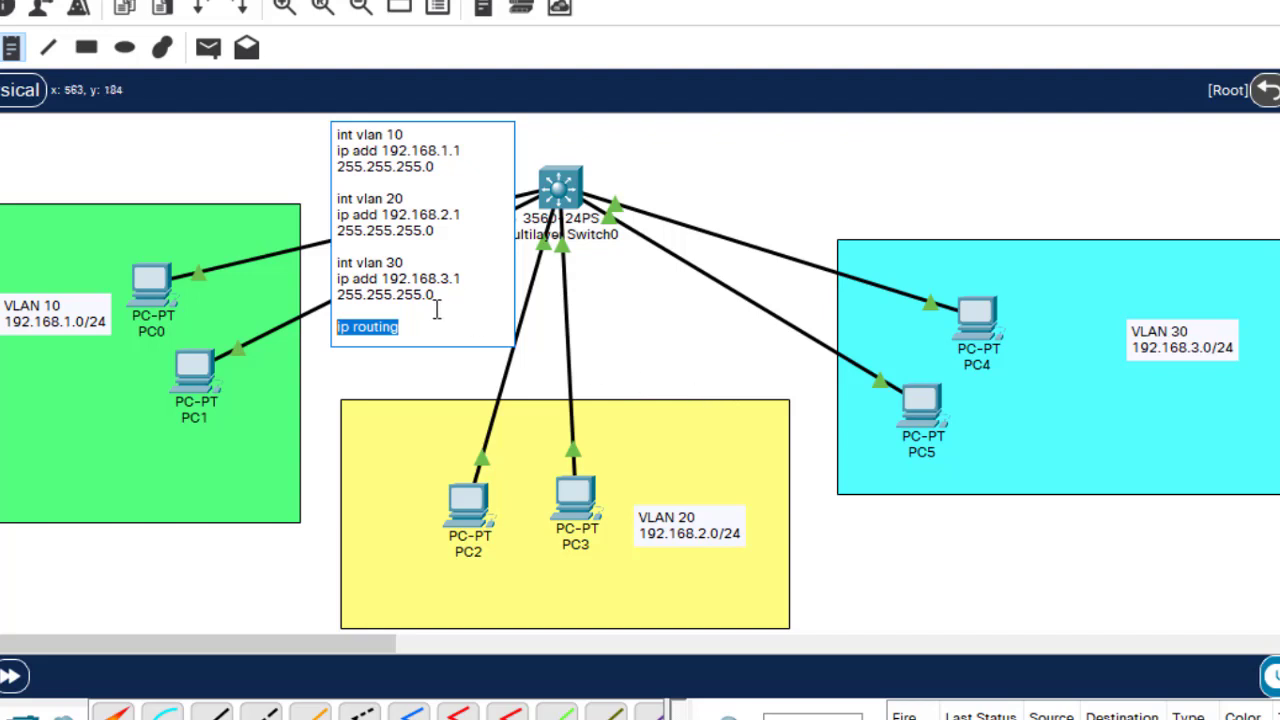
- Finish editing the SVI configuration note and move it beside Multilayer Switch0
click(411, 327)
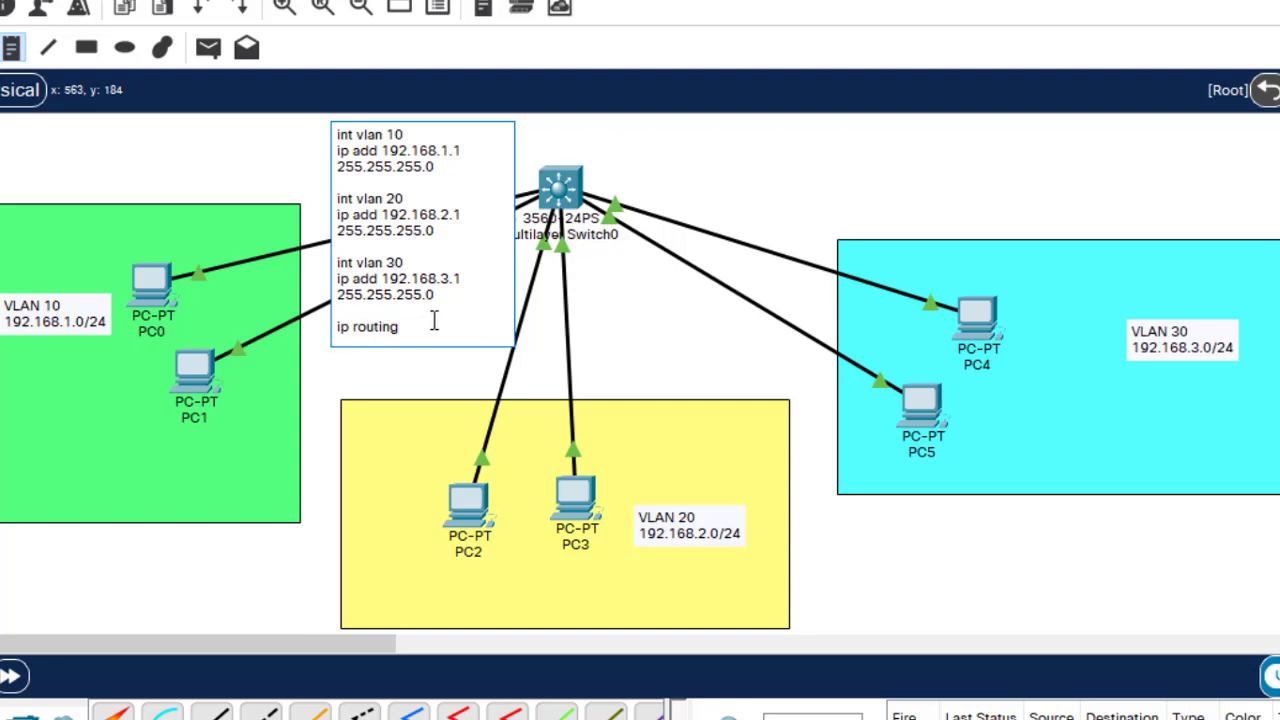
click(828, 161)
drag(434, 203, 344, 191)
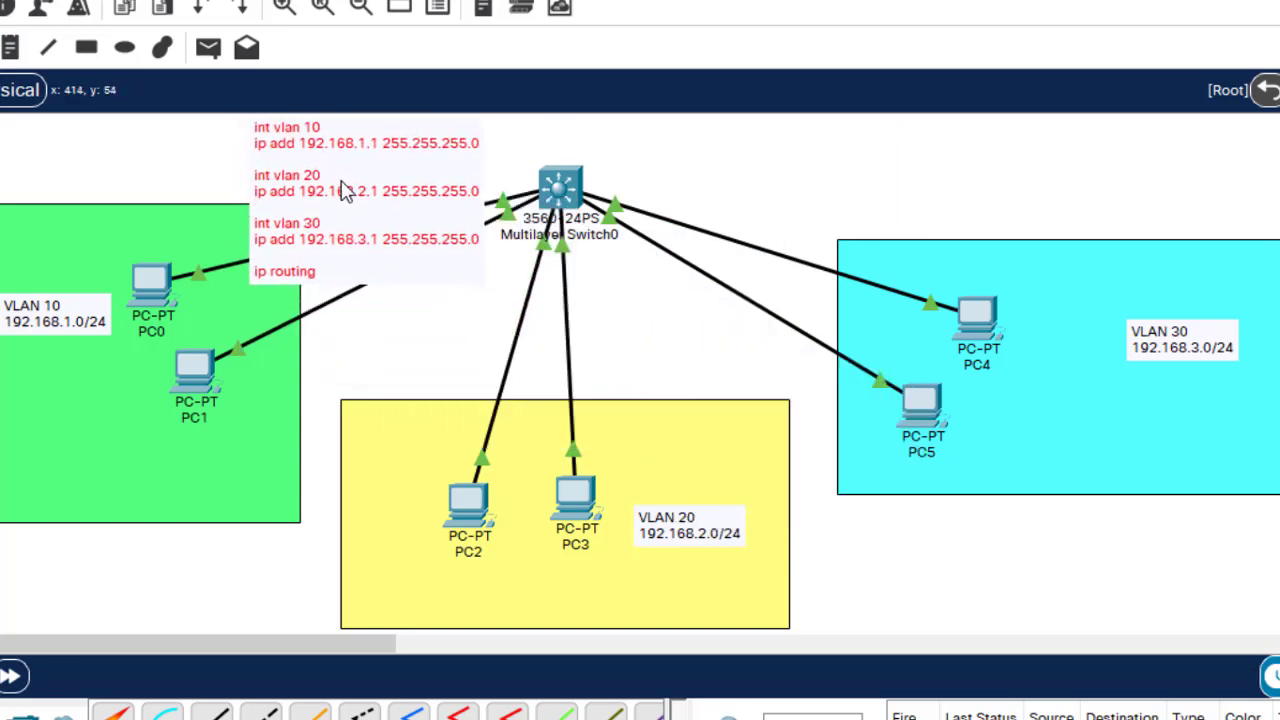
click(802, 176)
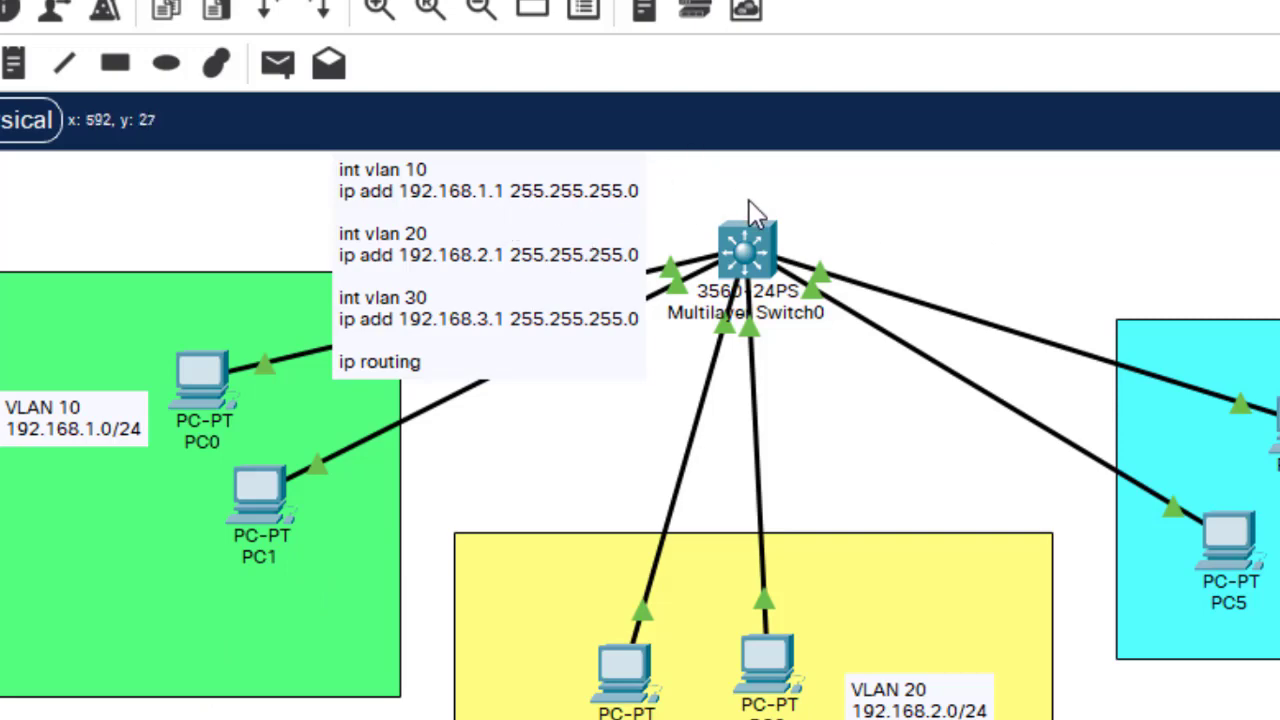
- In Multilayer Switch0's CLI, enter interface configuration for int vlan 10
click(747, 250)
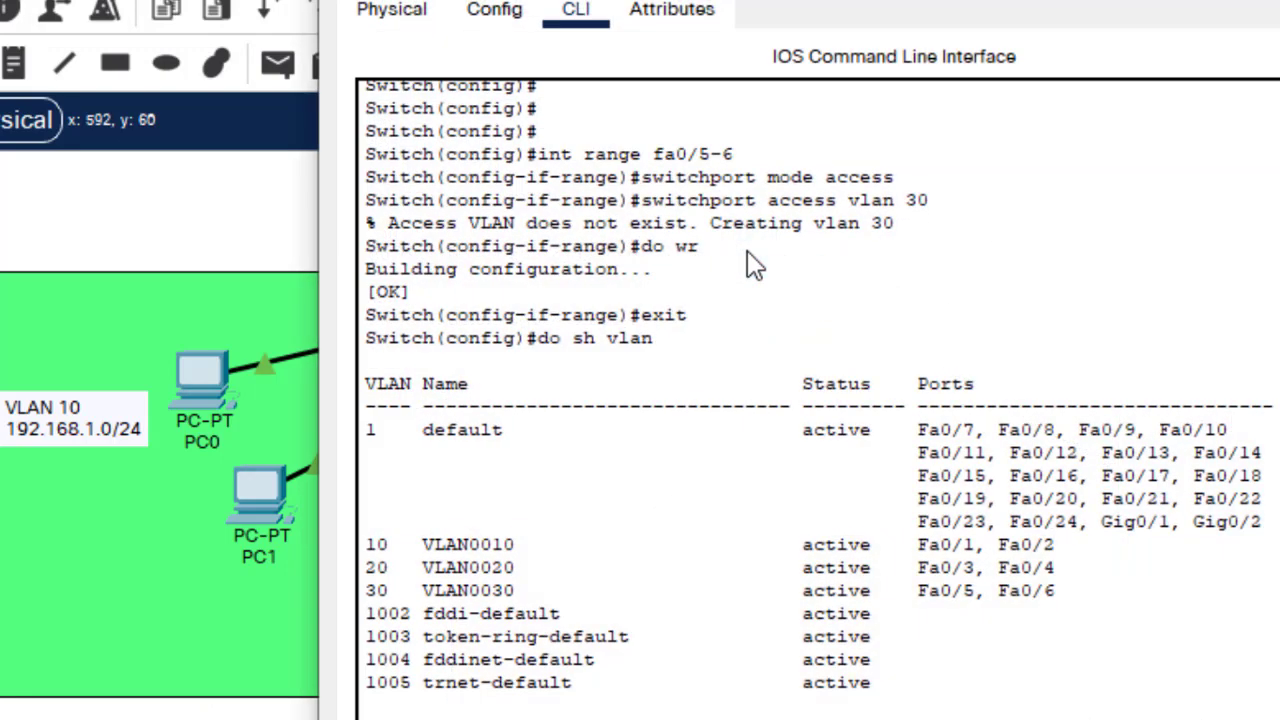
key(Return)
key(Return)
key(Return)
key(Return)
key(Return)
key(Return)
key(Return)
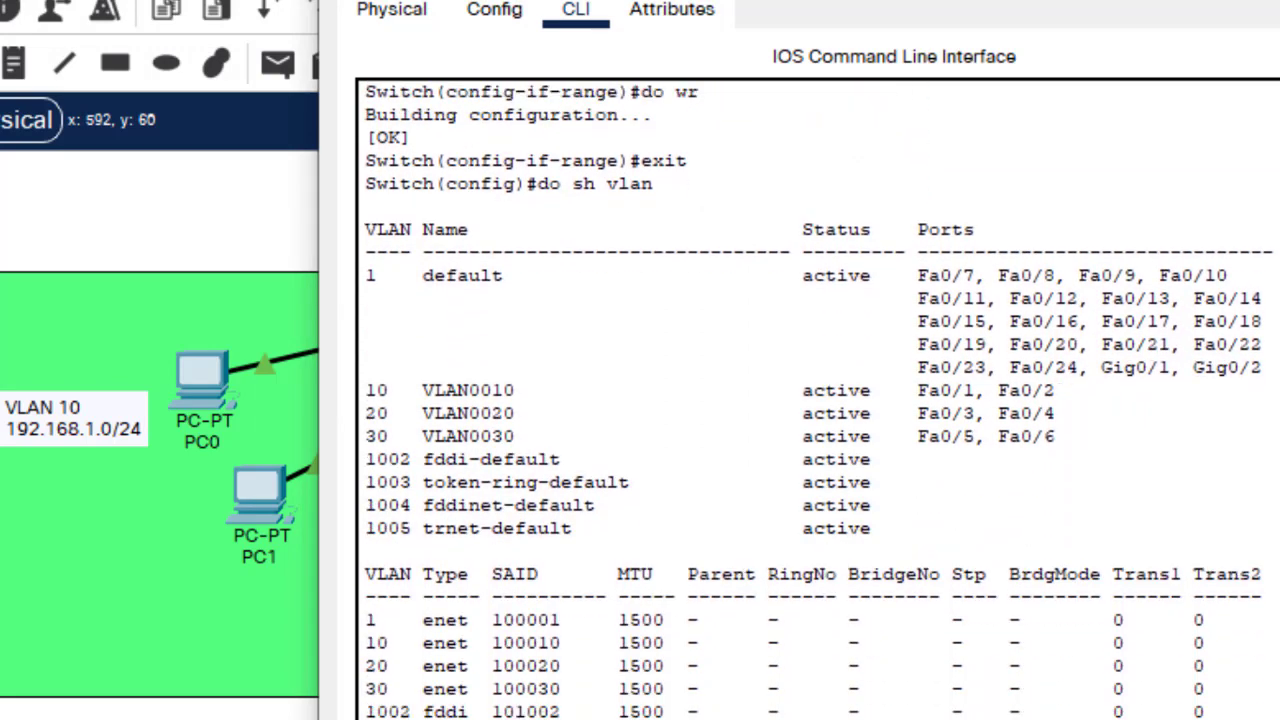
key(Return)
key(Return)
key(Return)
key(Return)
key(Return)
key(Return)
key(Return)
key(Return)
key(Return)
key(Return)
key(Return)
key(Return)
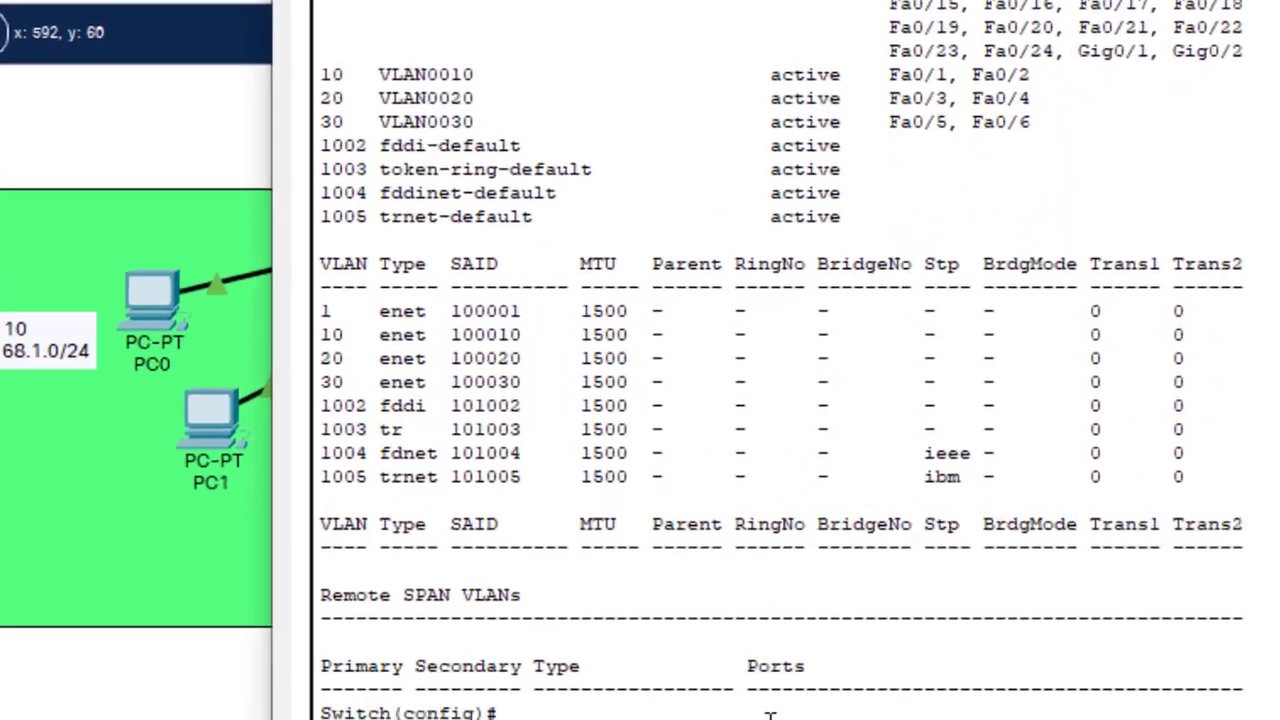
text(int vlan 10)
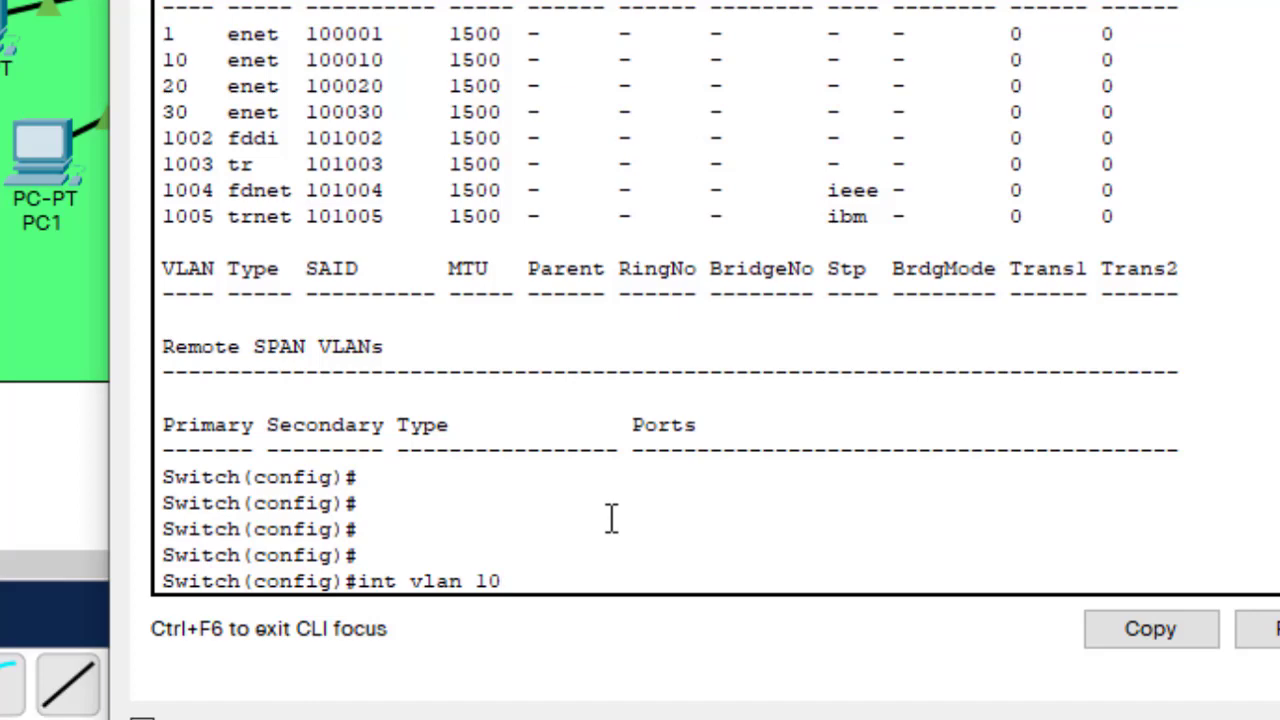
key(Return)
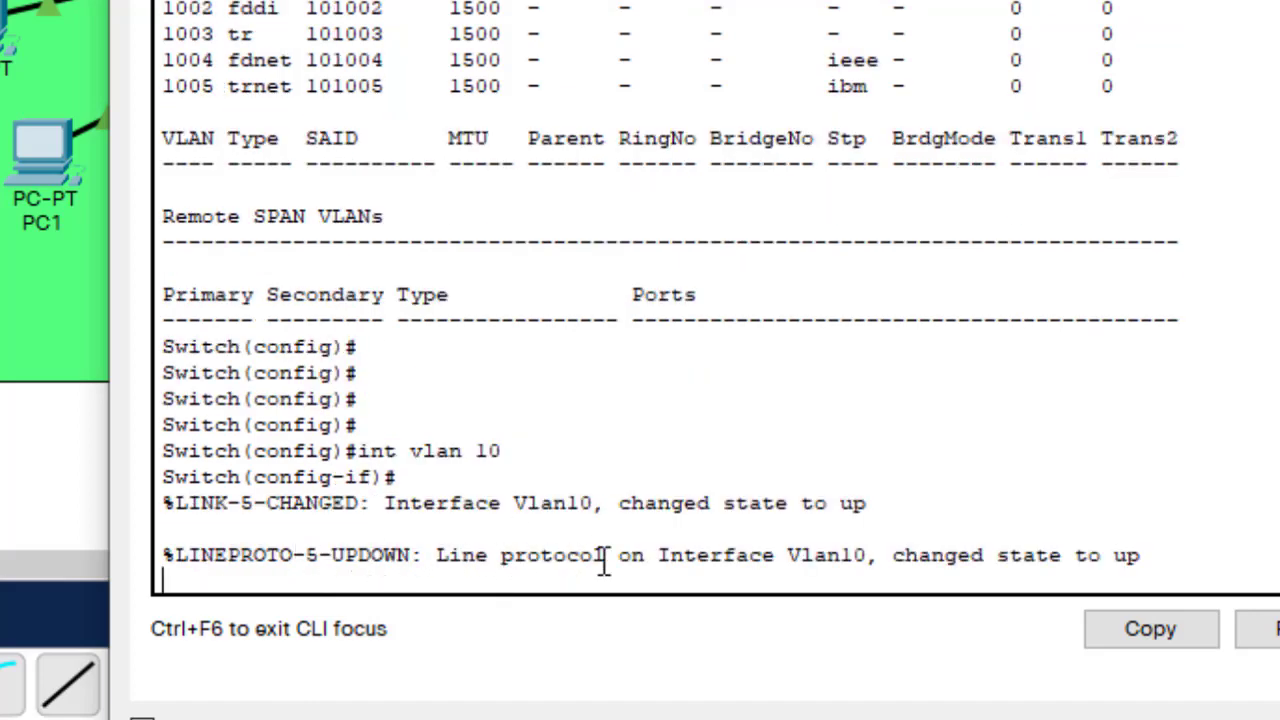
key(Return)
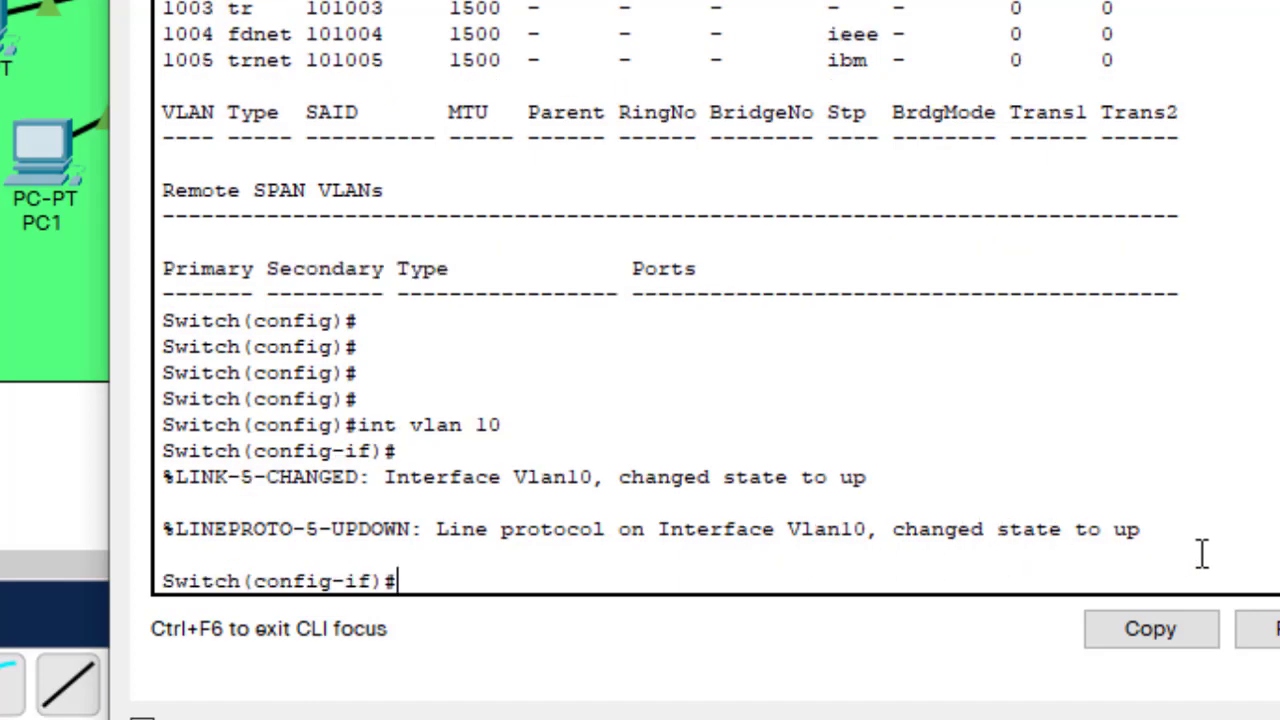
- Assign ip address 192.168.1.1 255.255.255.0 to interface Vlan10, copying the address for reuse
text(ip add)
key(Tab)
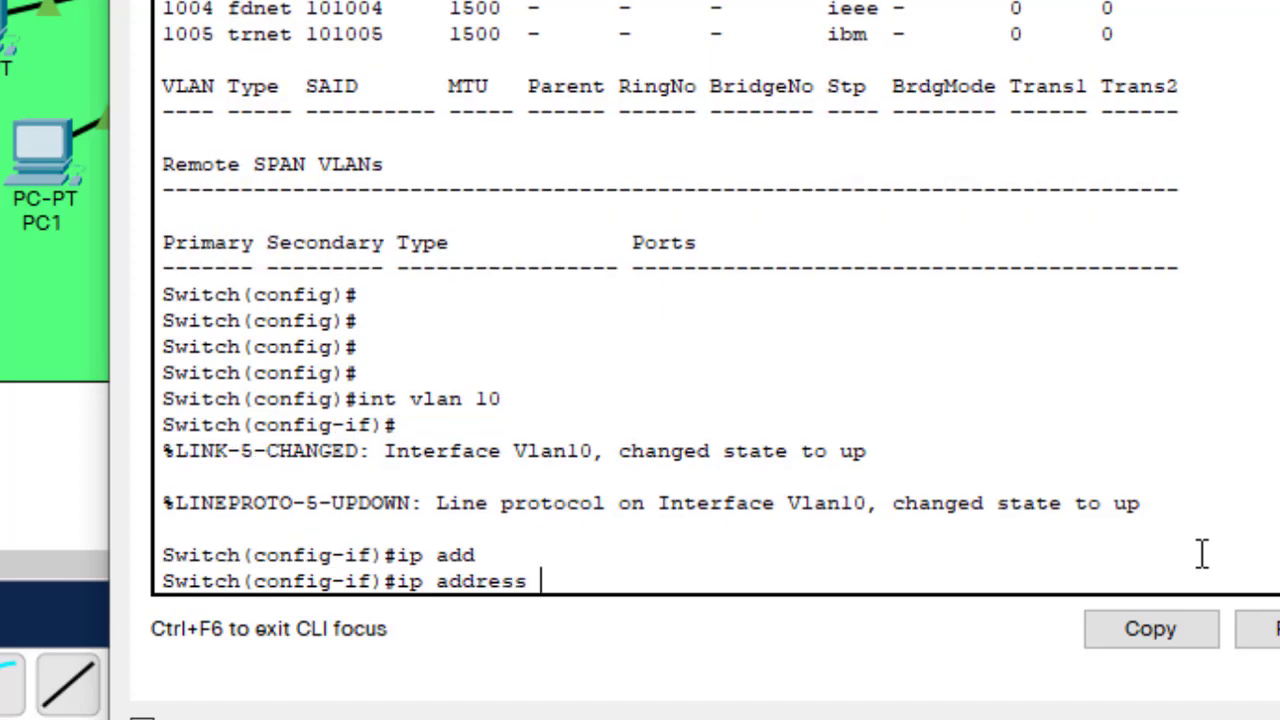
text(192.16)
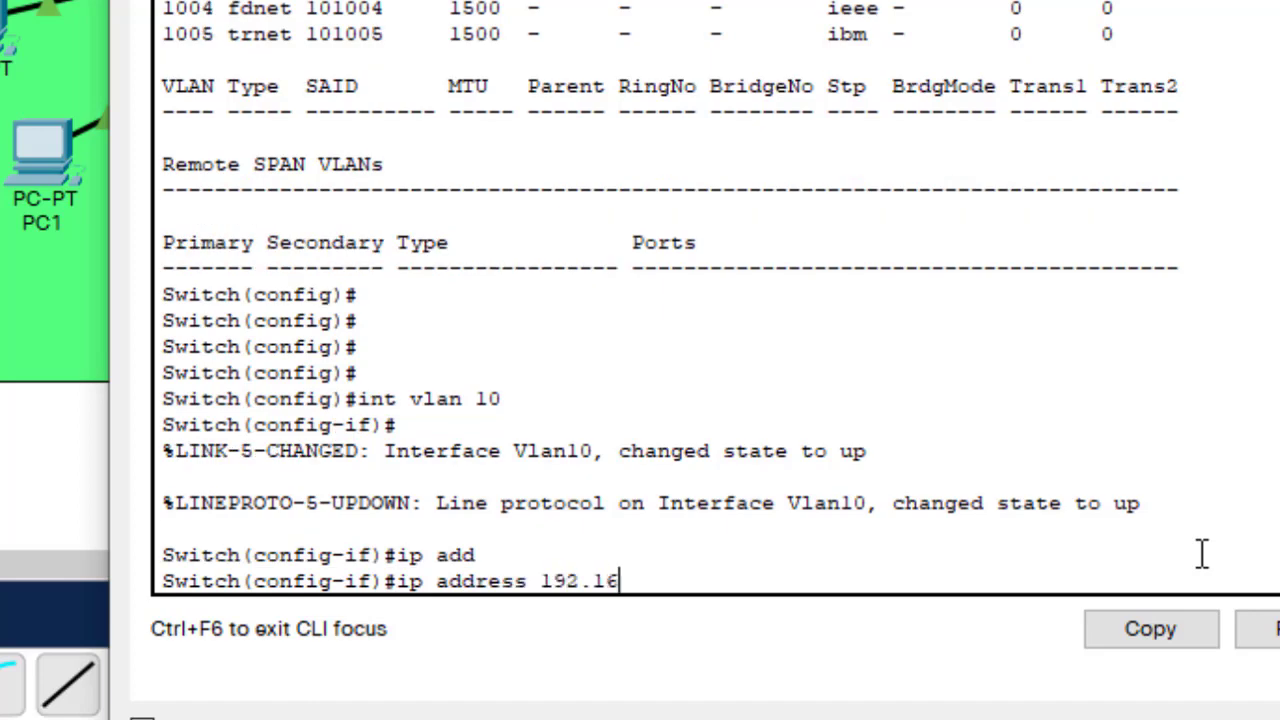
text(8.1.1 255)
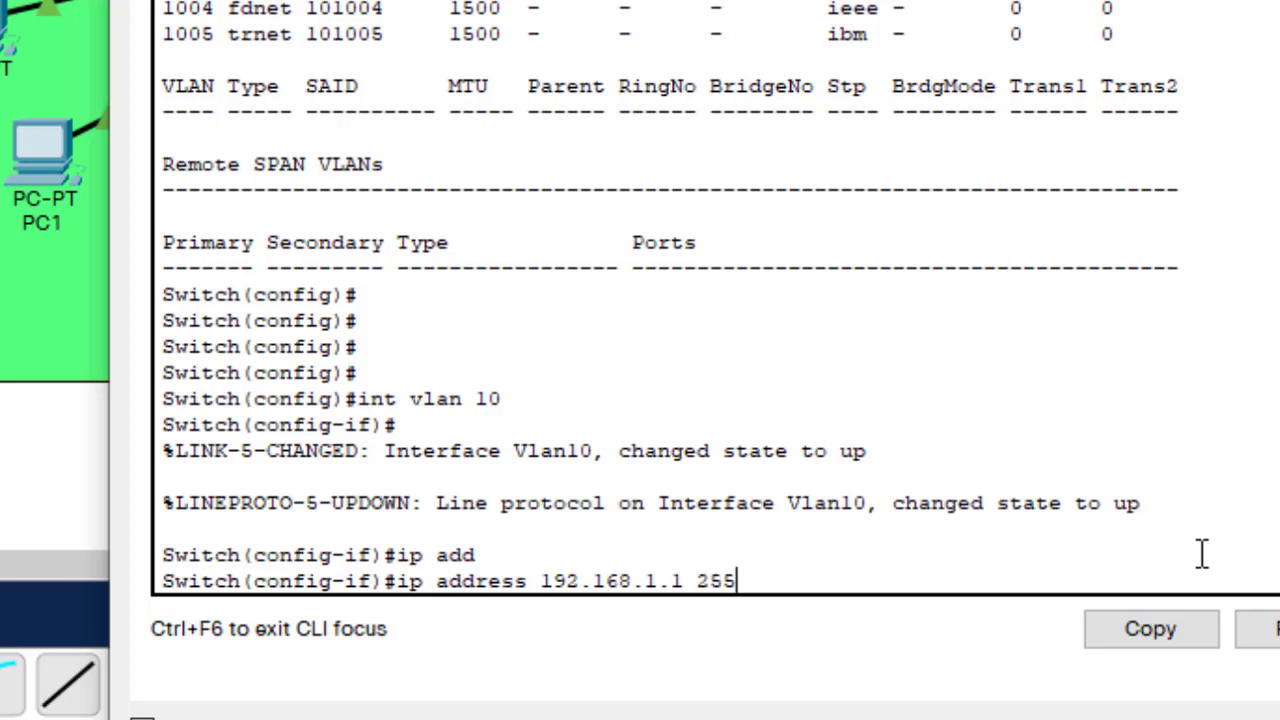
text(.255.255.0)
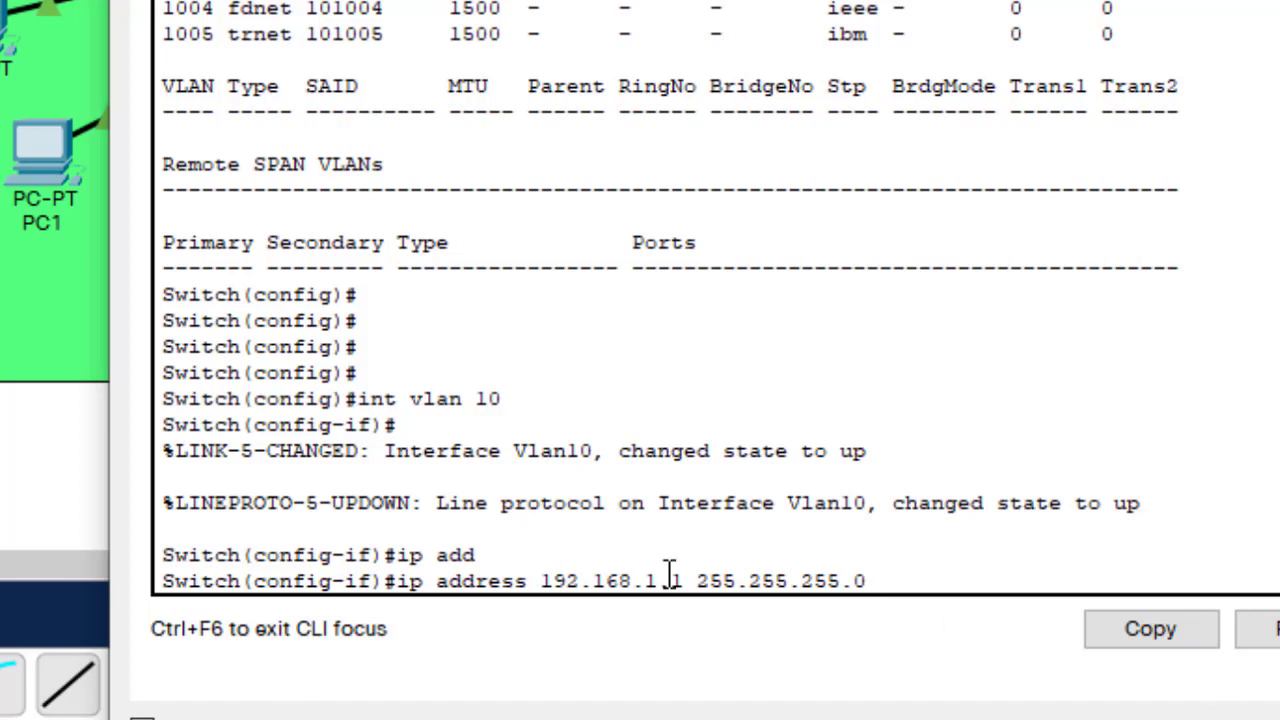
drag(868, 580, 544, 580)
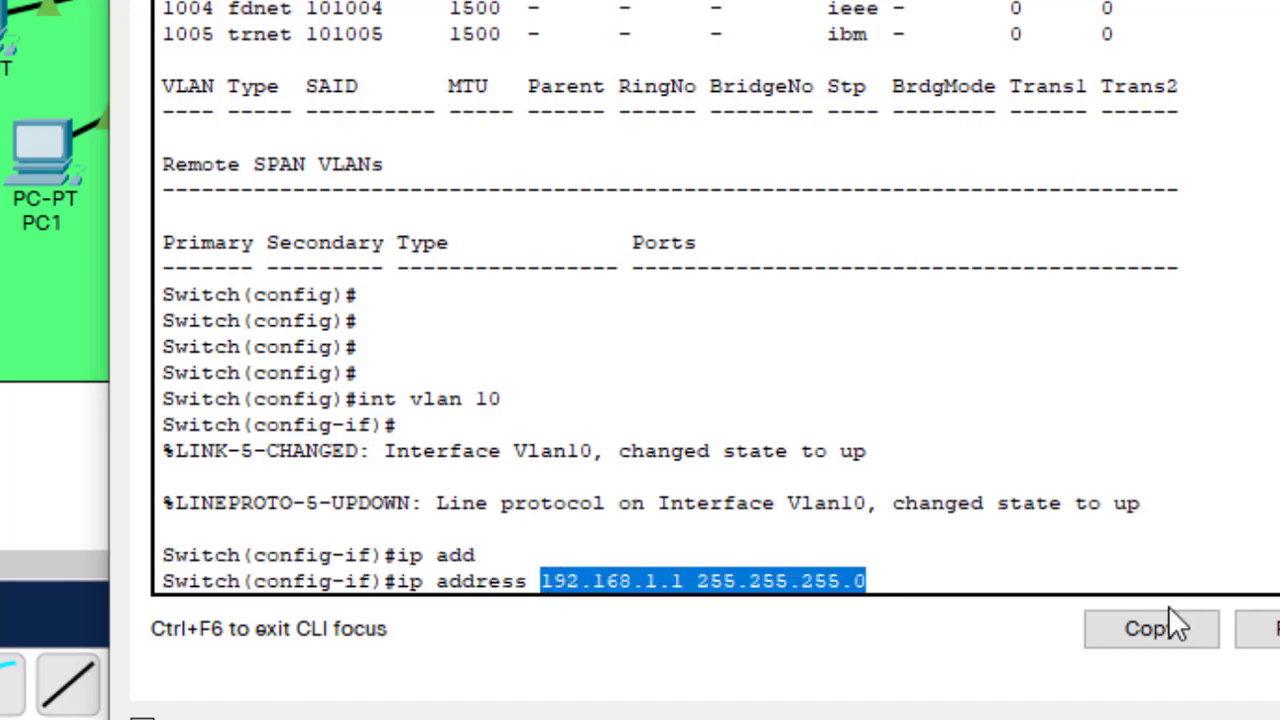
click(1150, 628)
click(923, 575)
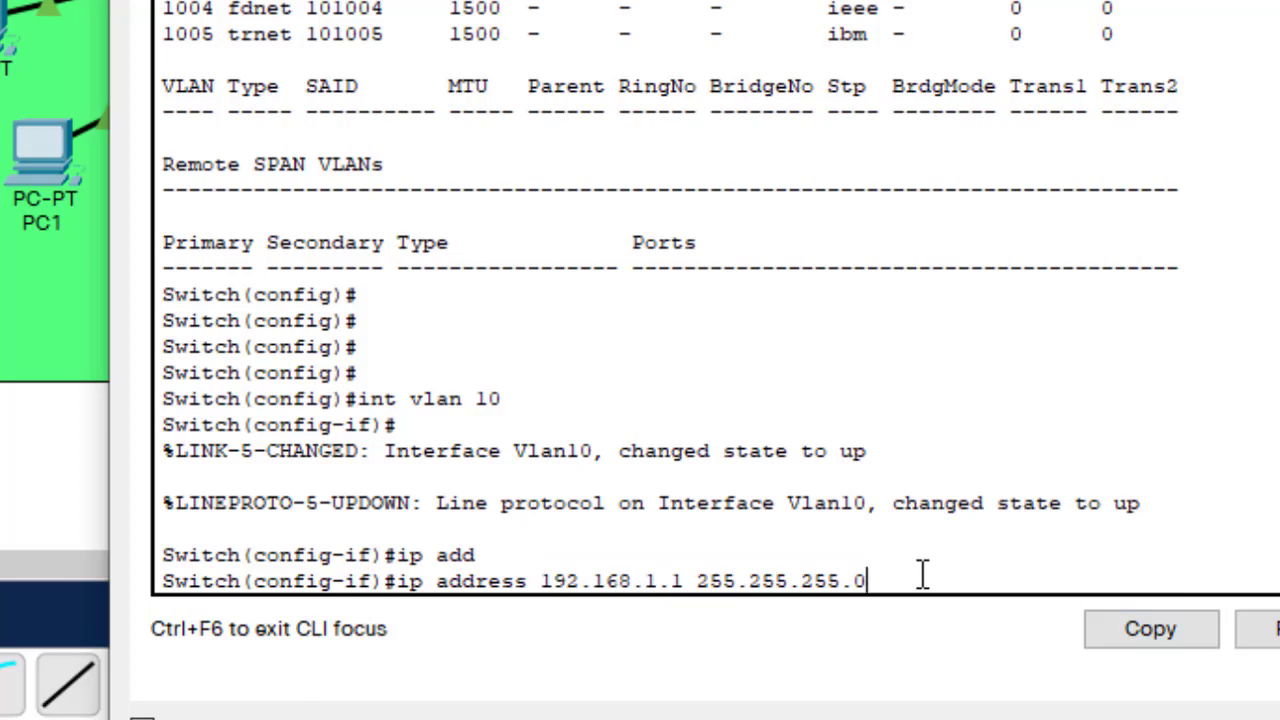
key(Return)
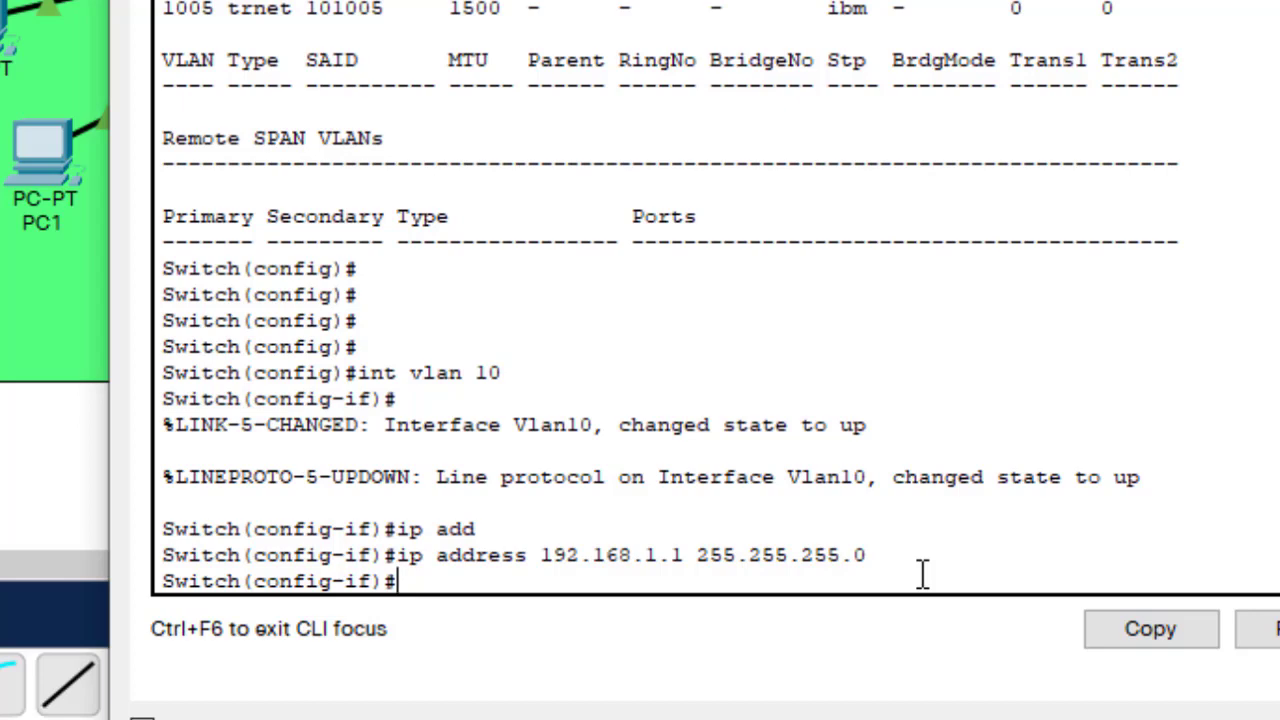
- Bring interface Vlan10 up with no shutdown
text(no shut)
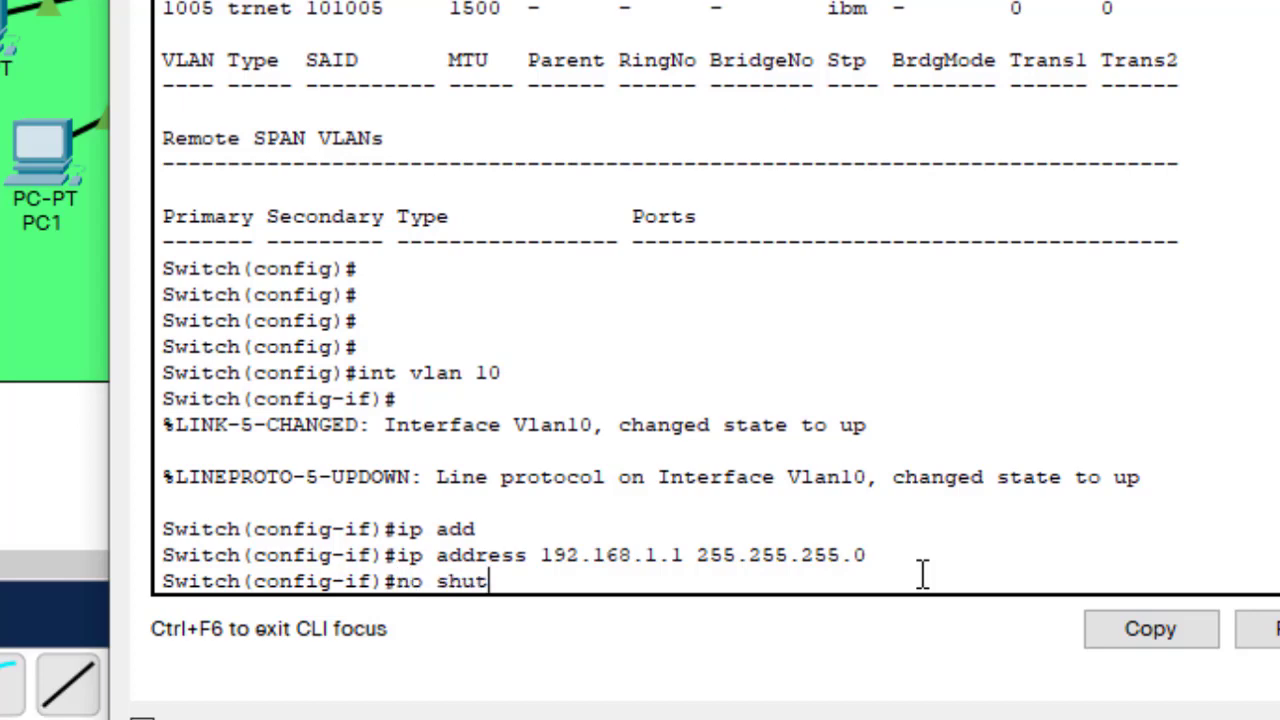
text(do)
key(Tab)
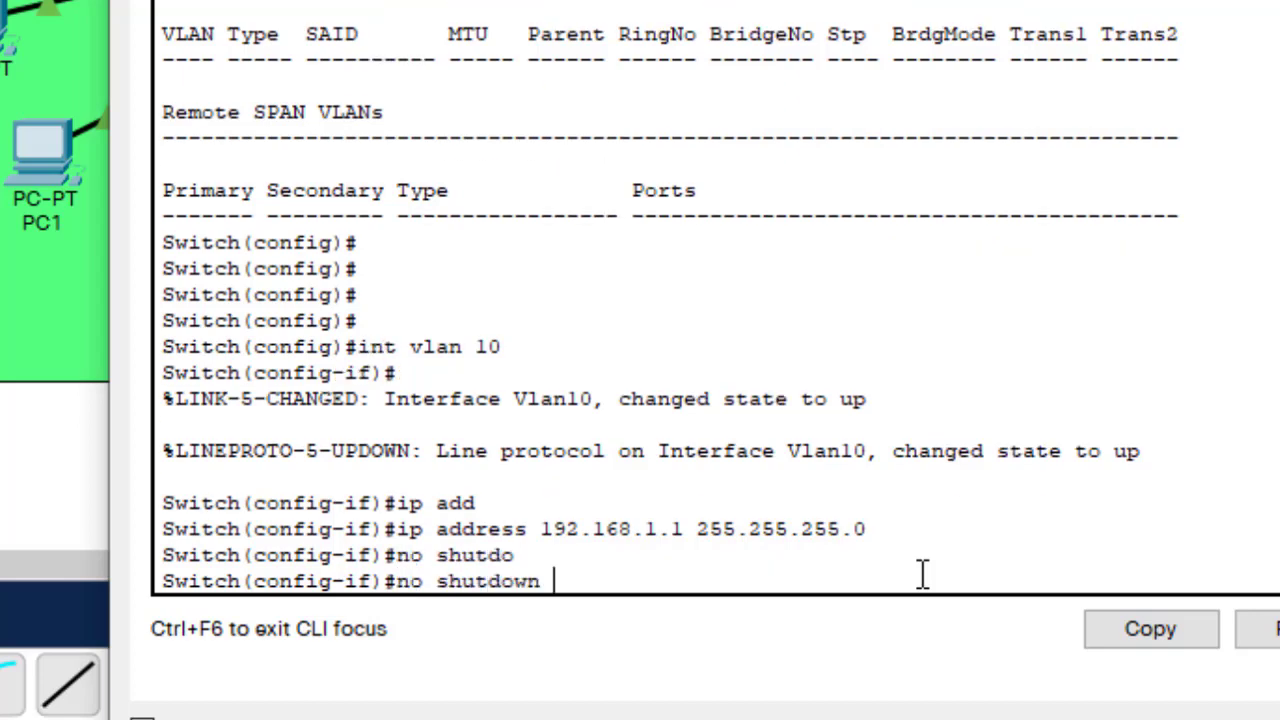
key(Return)
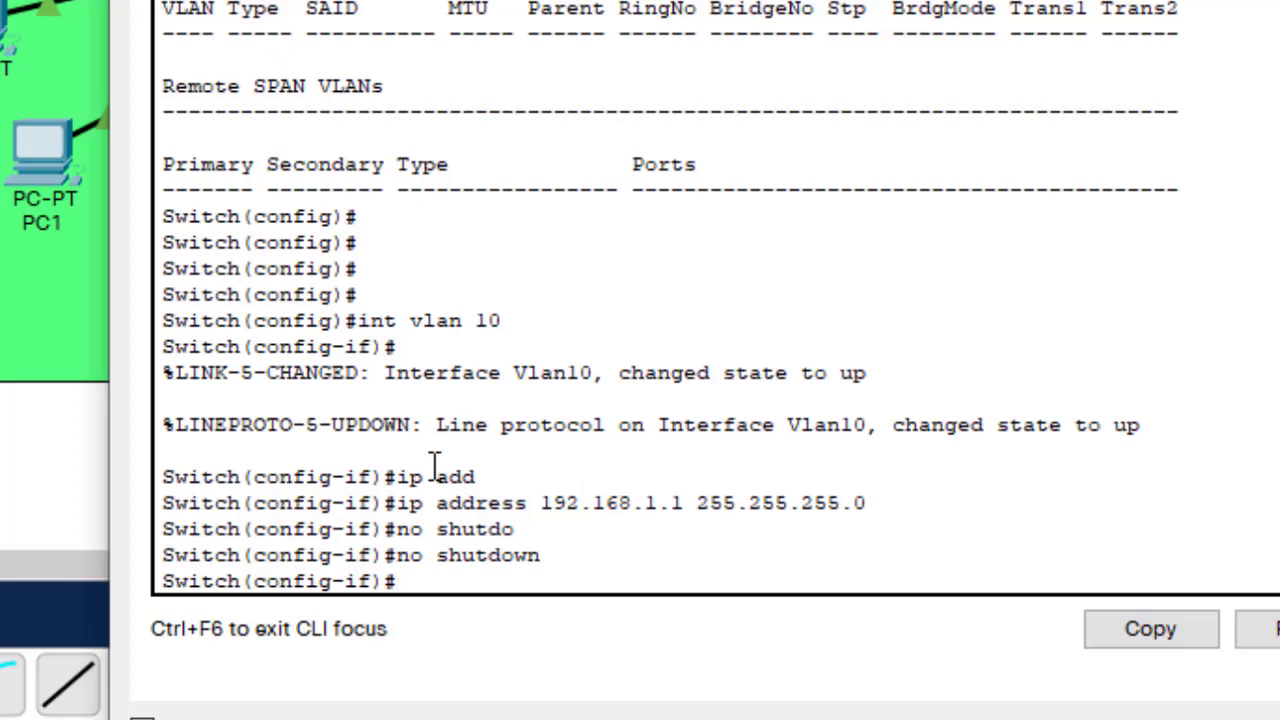
drag(372, 320, 503, 320)
click(424, 590)
key(Return)
key(Return)
key(Return)
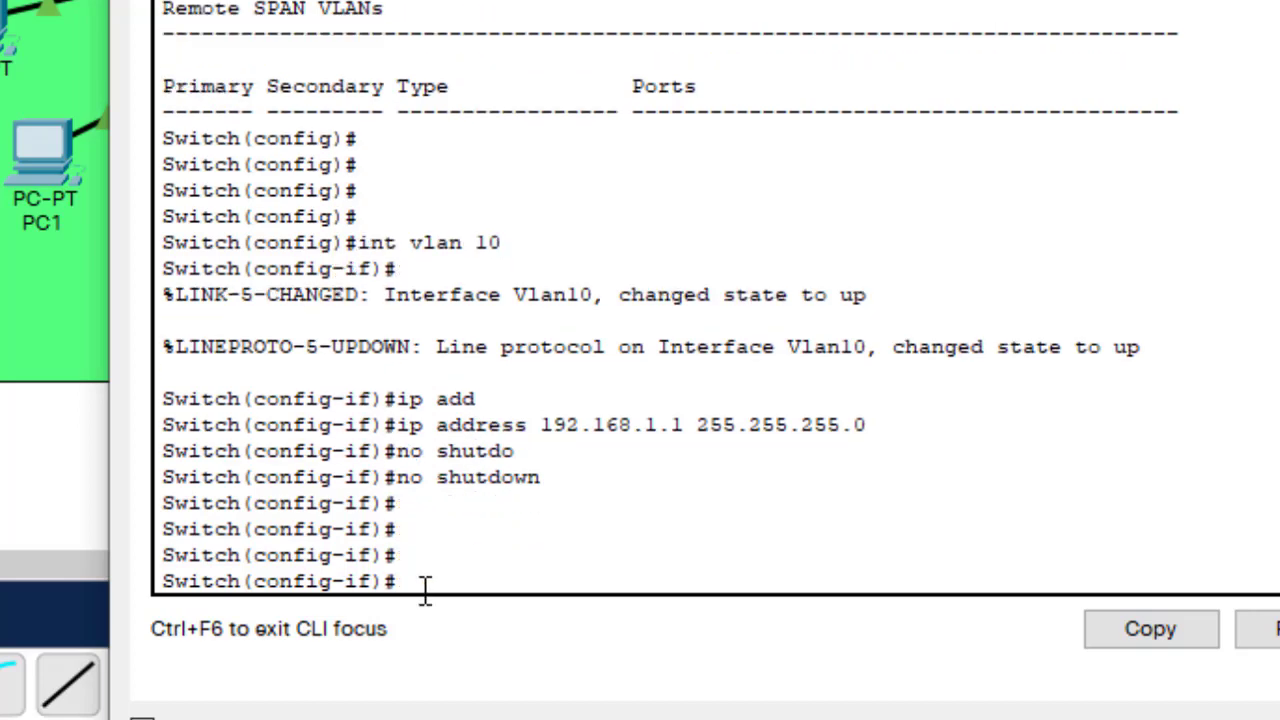
key(Up)
key(Up)
key(Up)
key(Up)
key(Up)
key(Up)
- Configure interface Vlan20 with 192.168.2.1 255.255.255.0 and no shutdown, editing recalled commands
key(Down)
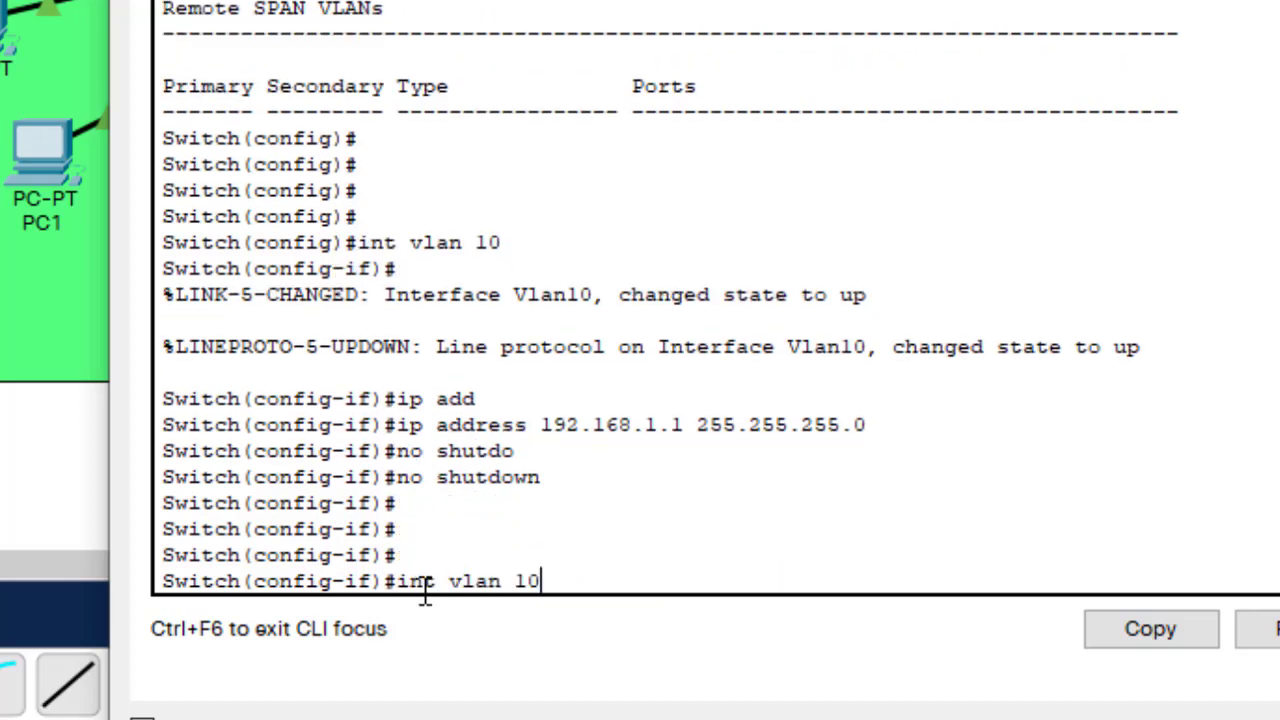
key(BackSpace)
key(BackSpace)
text(20)
key(Return)
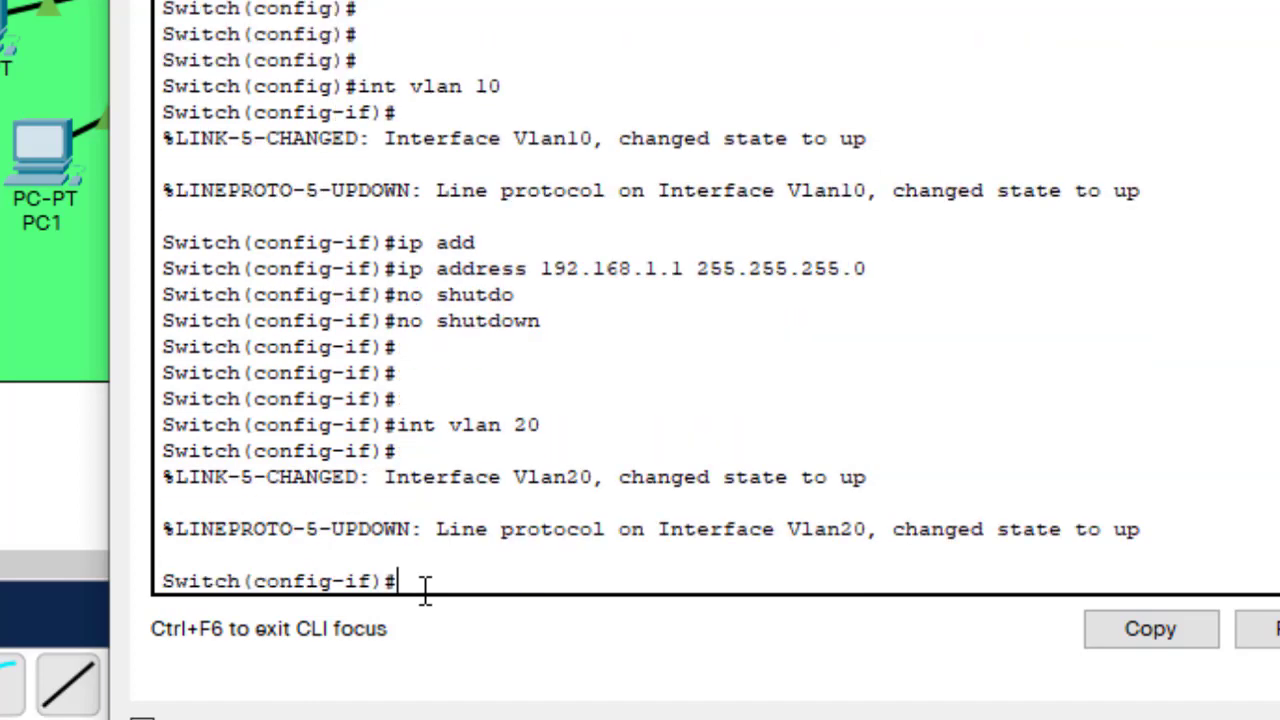
key(Up)
key(Up)
key(Up)
key(Up)
key(Up)
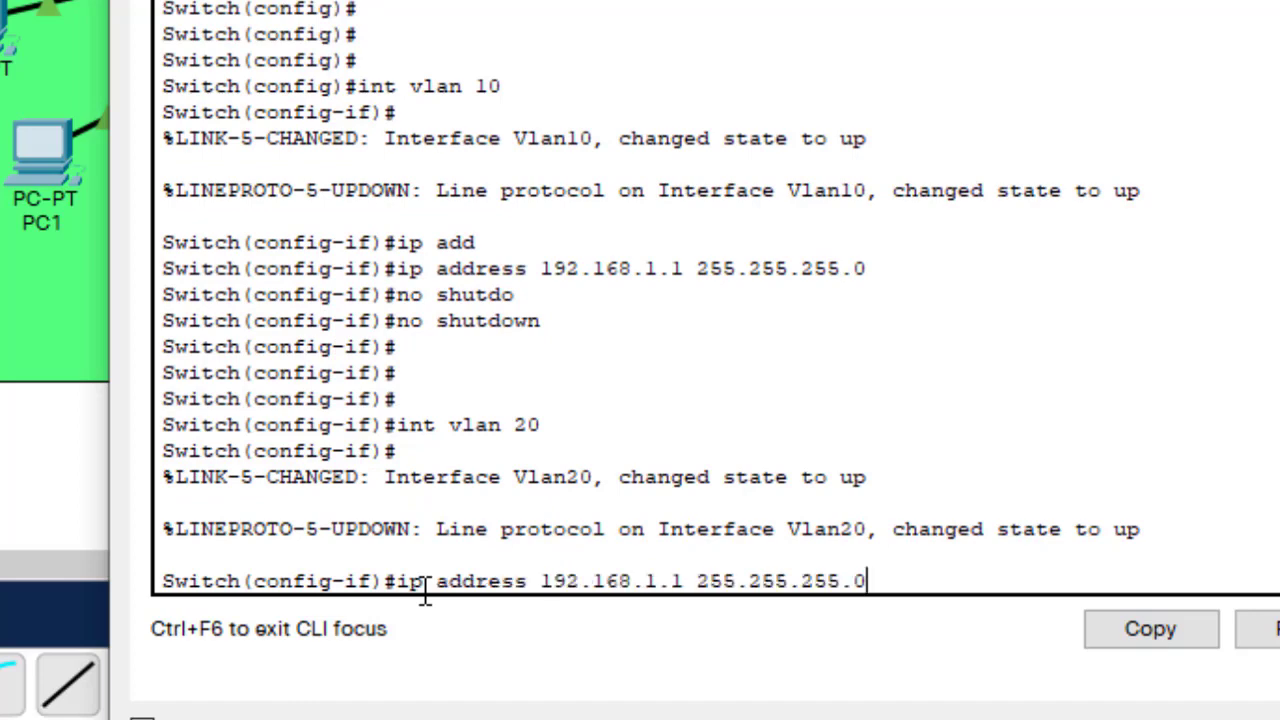
key(Left)
key(Left)
key(Left)
key(Left)
key(Left)
key(Left)
key(Left)
key(Left)
key(BackSpace)
text(2)
key(Return)
text(no shut)
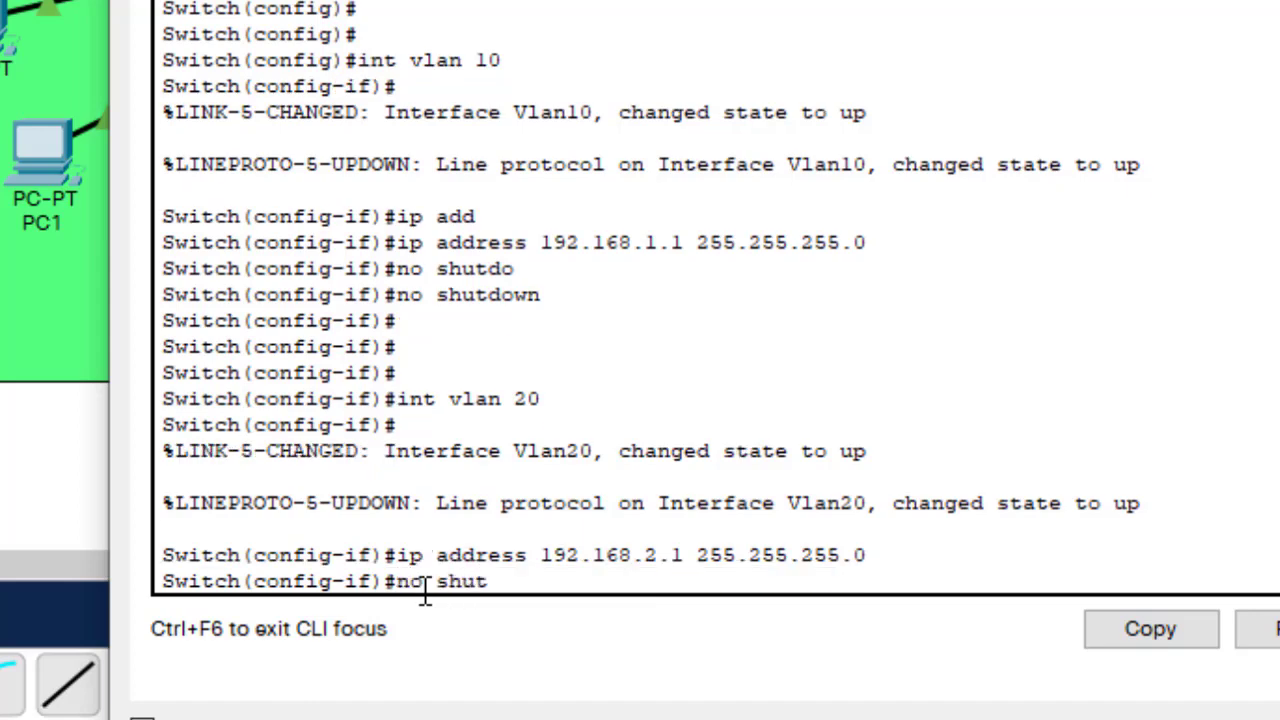
key(Tab)
key(Return)
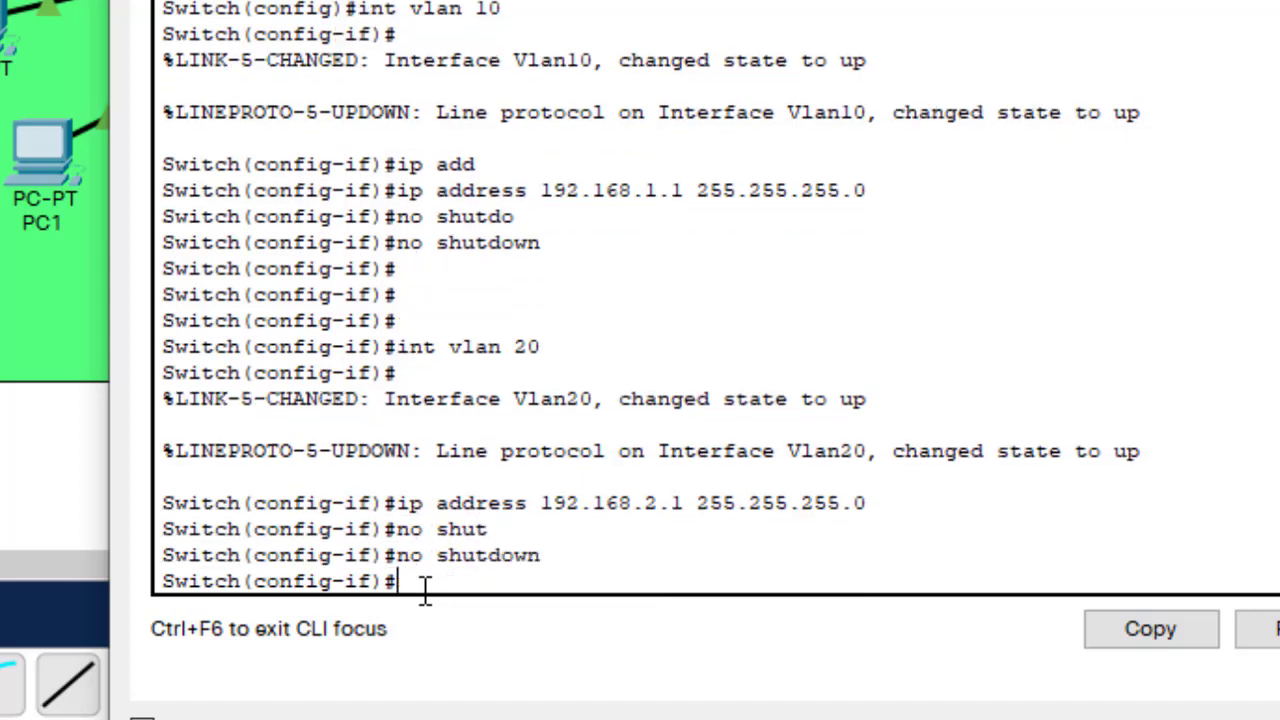
key(Return)
key(Return)
key(Return)
key(Return)
- Configure interface Vlan30 with 192.168.3.1 255.255.255.0 and no shutdown, editing recalled commands
key(Up)
key(Up)
key(Up)
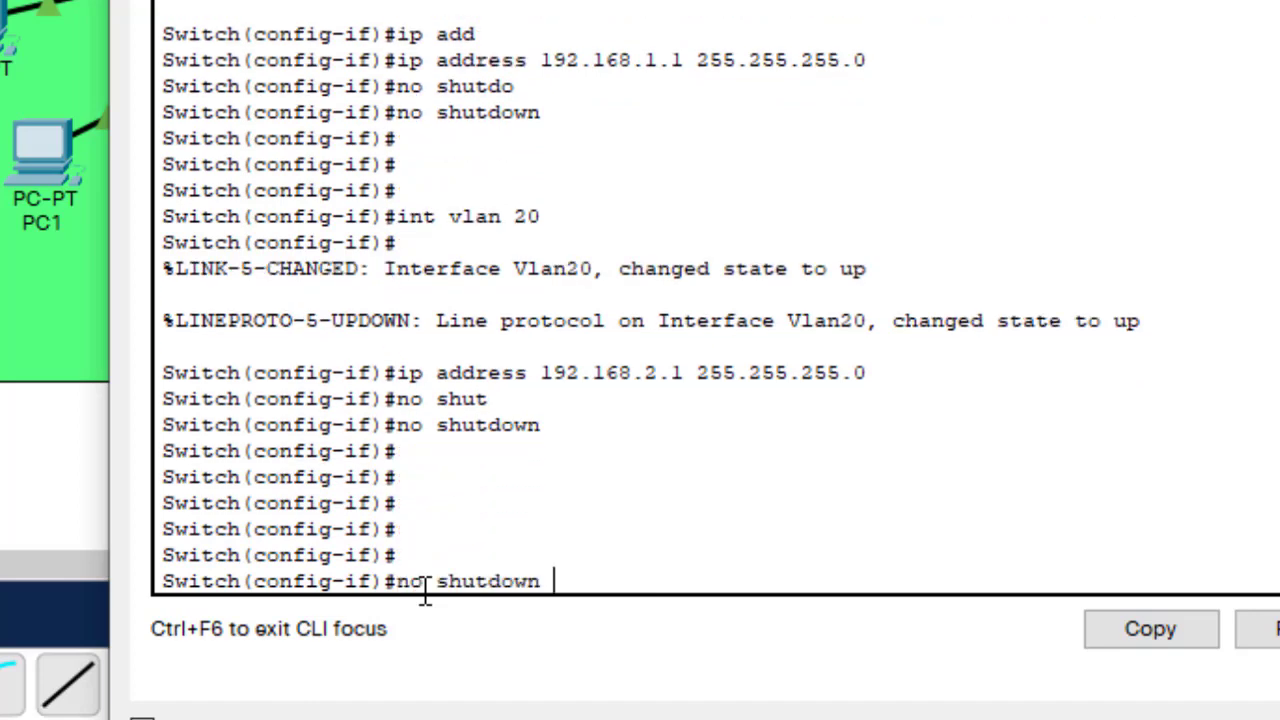
key(Left)
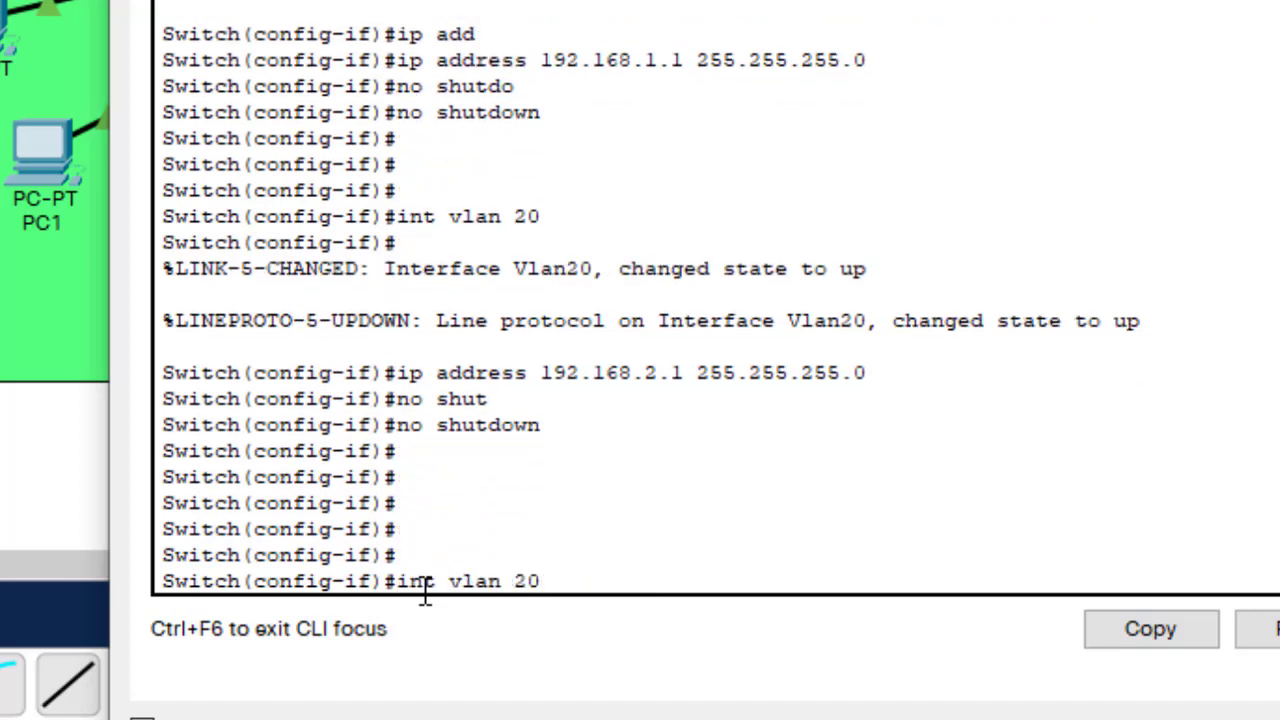
key(BackSpace)
text(3)
key(Return)
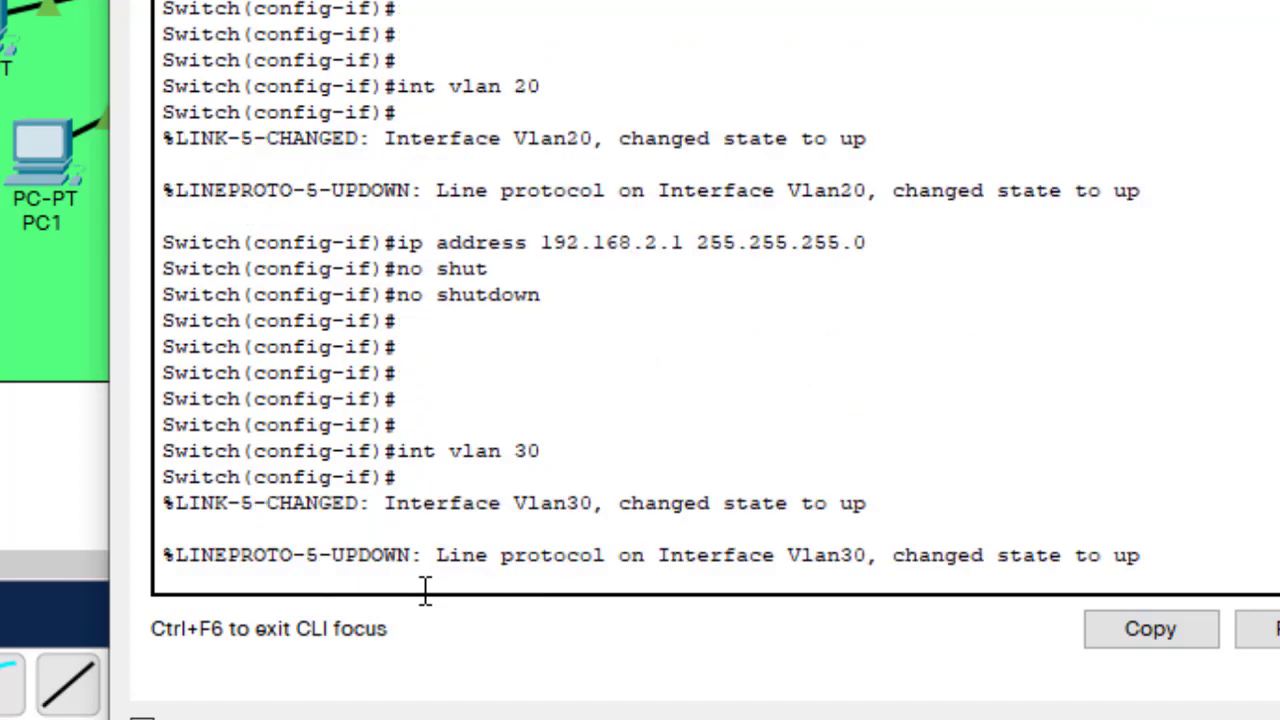
key(Return)
key(Up)
key(Up)
key(Up)
key(Up)
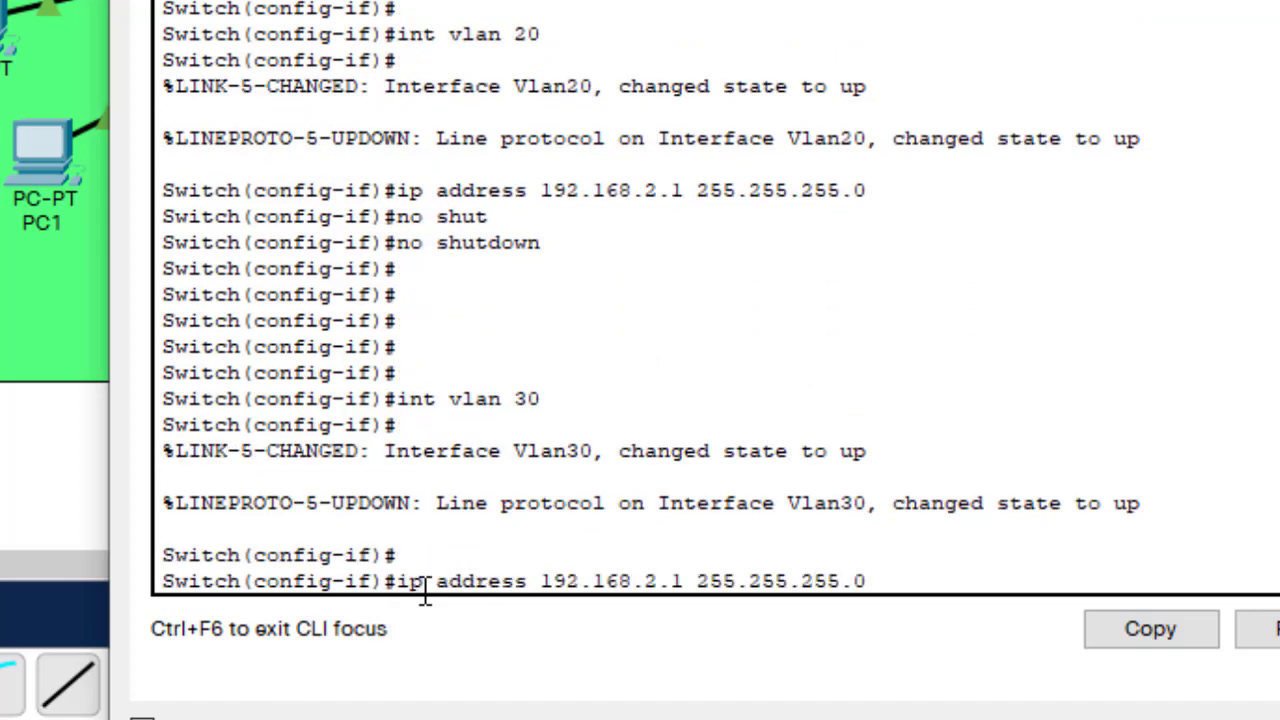
key(Left)
key(Left)
key(Left)
key(Left)
key(Left)
key(Left)
key(Left)
key(Left)
key(Left)
key(BackSpace)
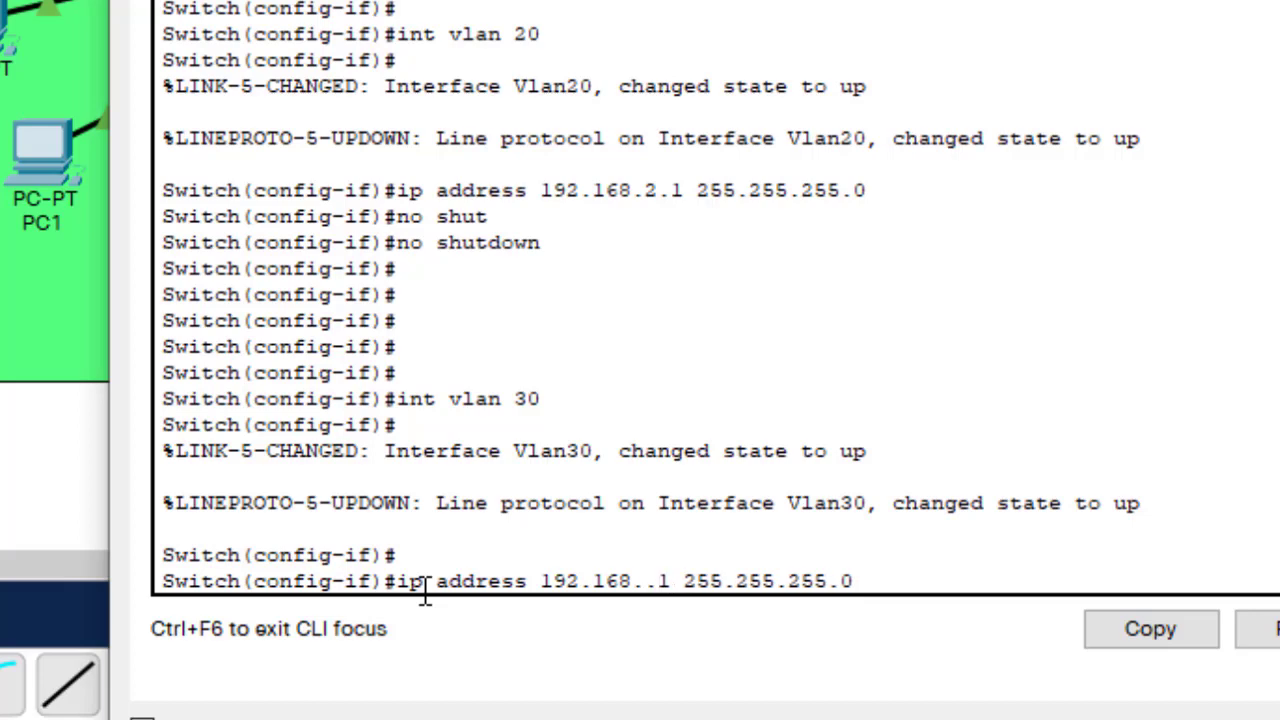
text(3)
key(Return)
key(Up)
key(Up)
key(Up)
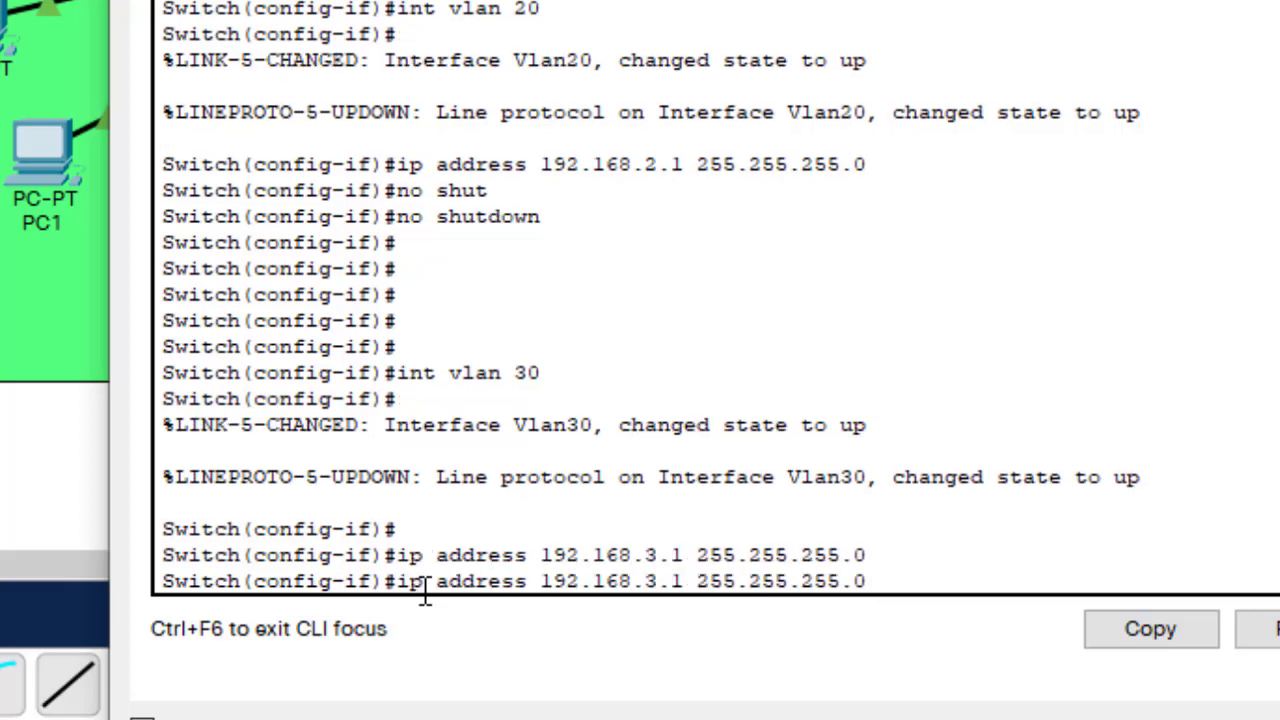
key(Return)
key(Return)
key(Return)
key(Return)
key(Return)
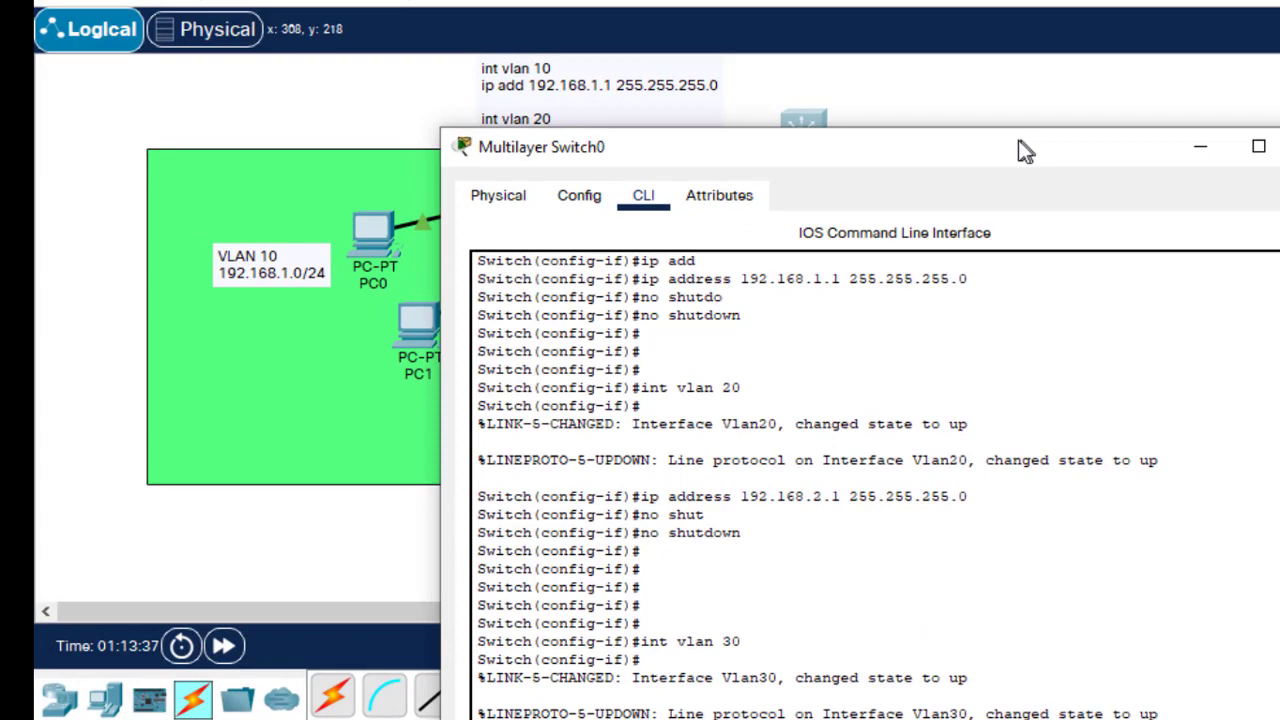
- Exit interface mode, enable ip routing on the switch, and save with do wr
drag(1025, 150, 922, 437)
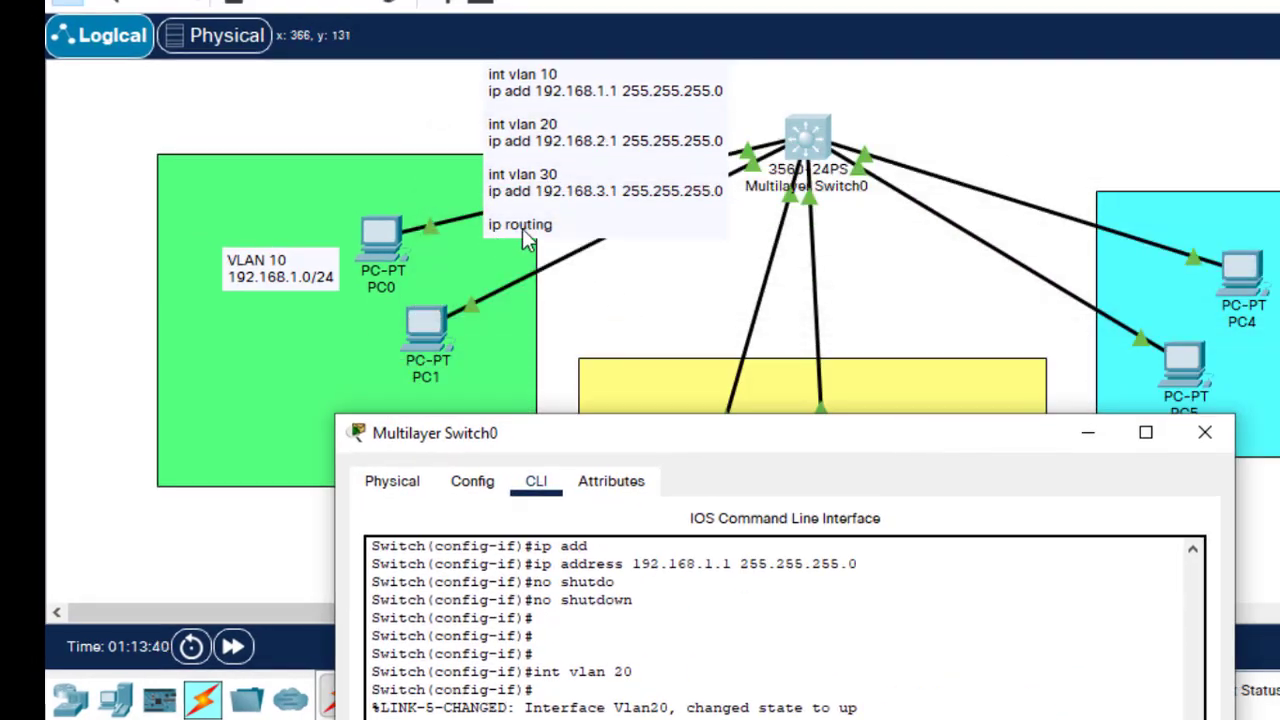
drag(914, 438, 1015, 0)
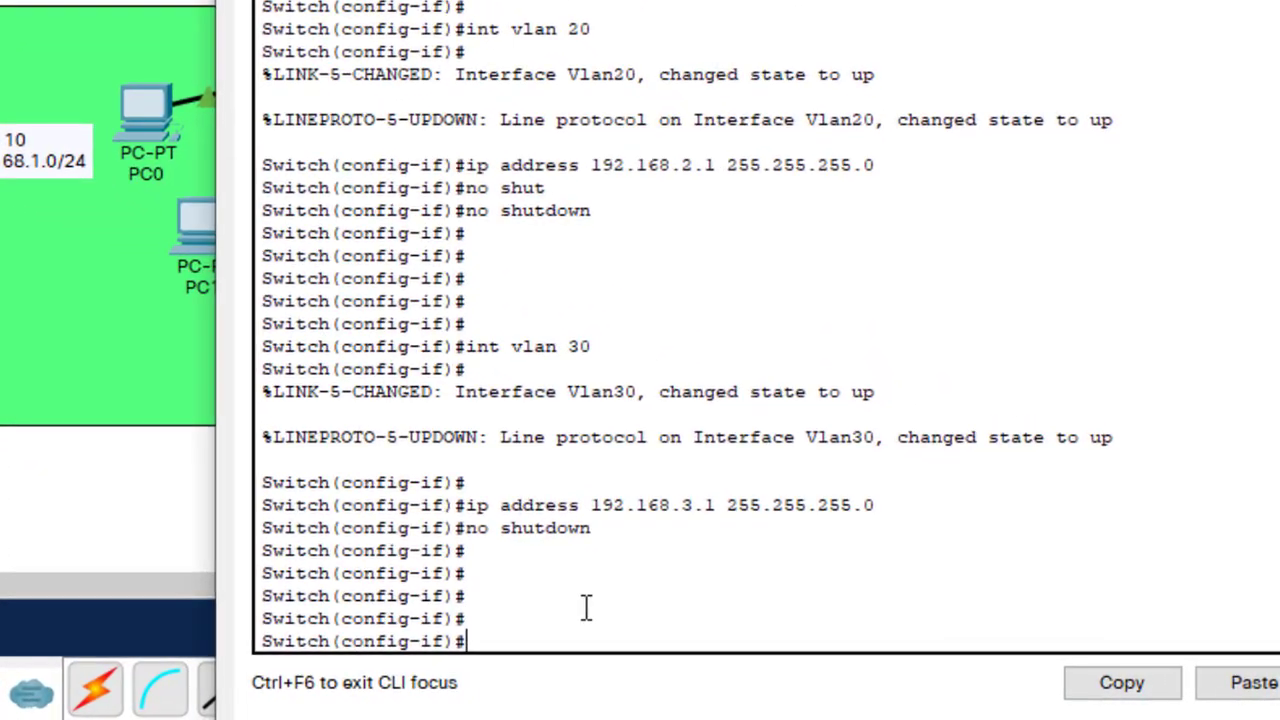
text(exit)
key(Return)
key(Return)
key(Return)
key(Return)
key(Return)
text(itch(config)#i)
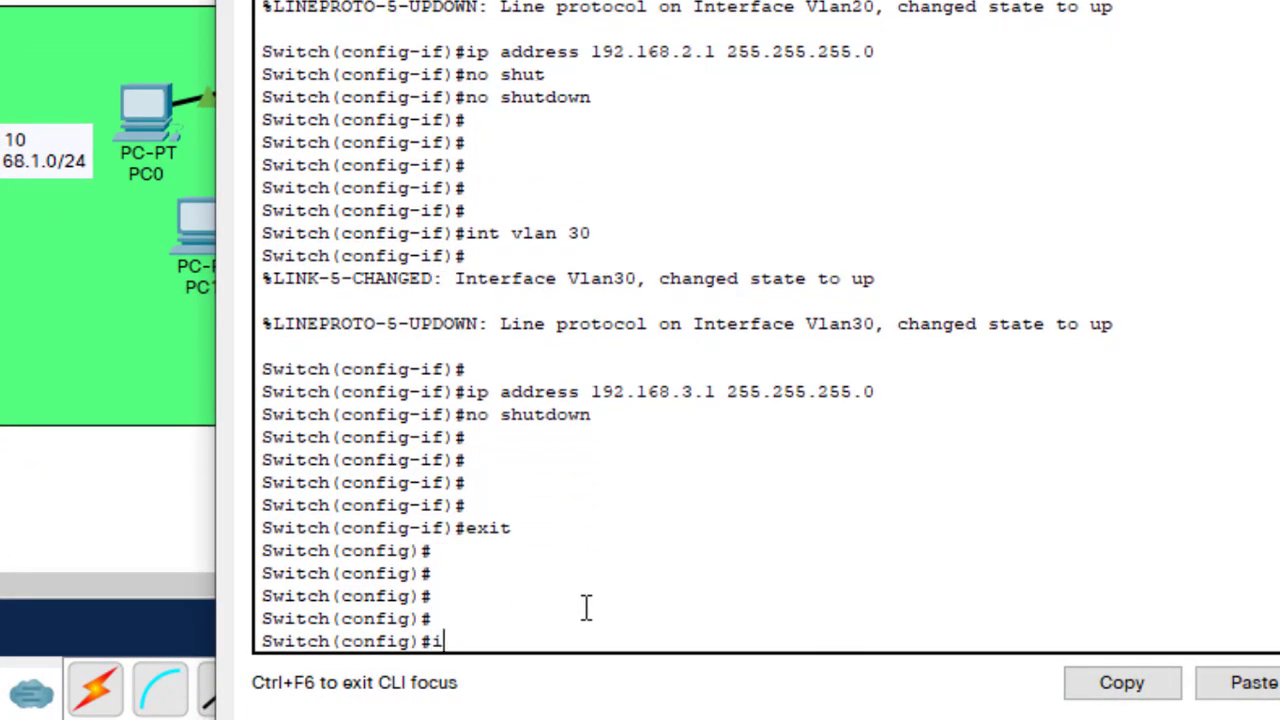
text(p routing)
key(Return)
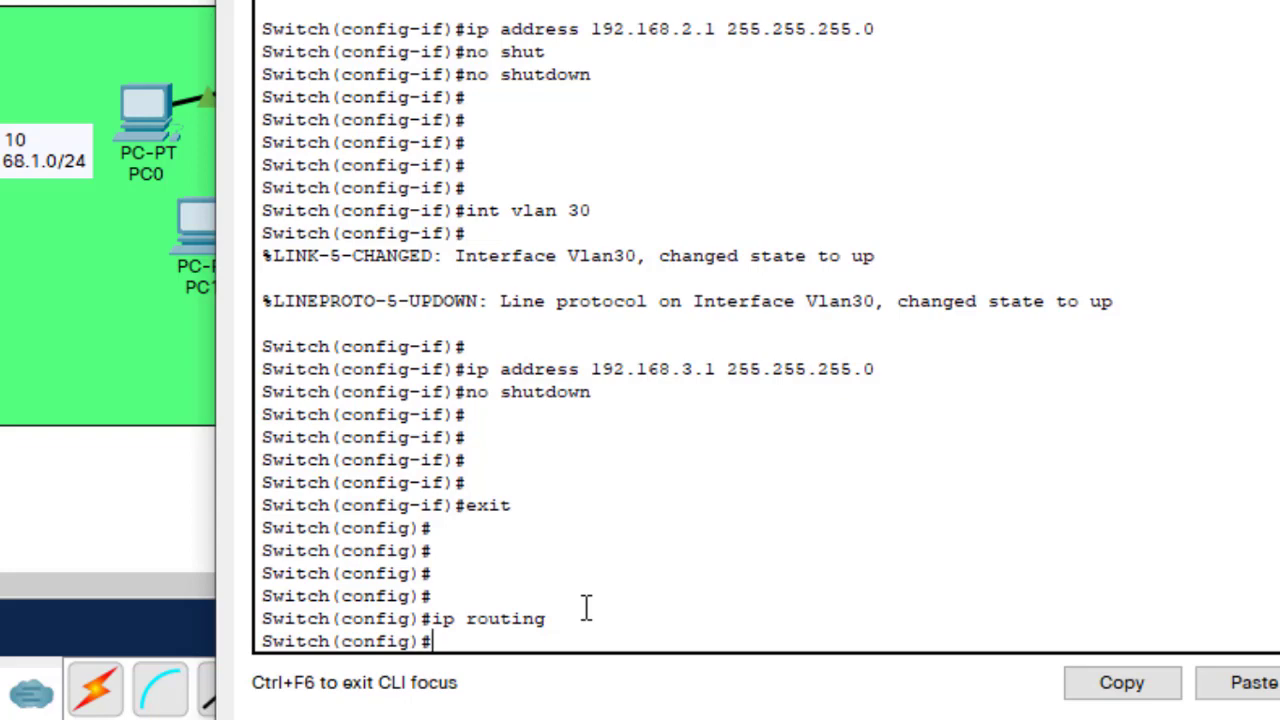
key(Return)
key(Return)
key(Return)
key(Return)
key(Return)
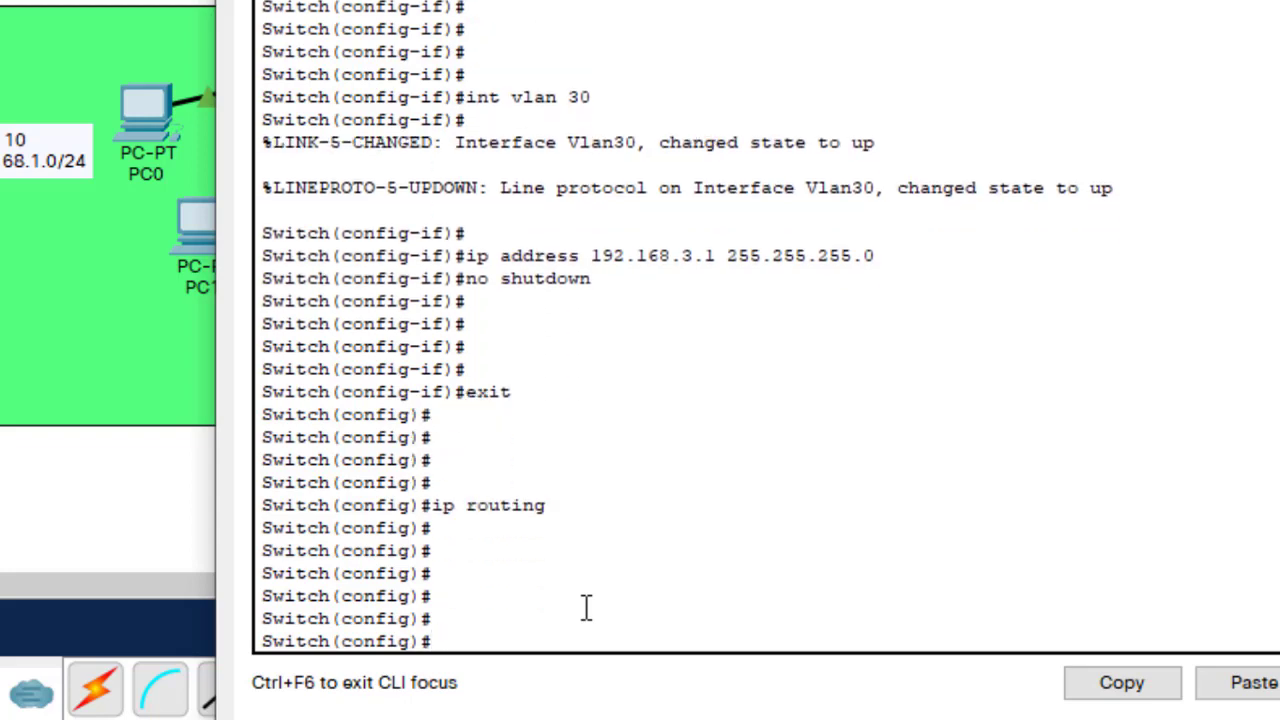
text(do wr)
key(Return)
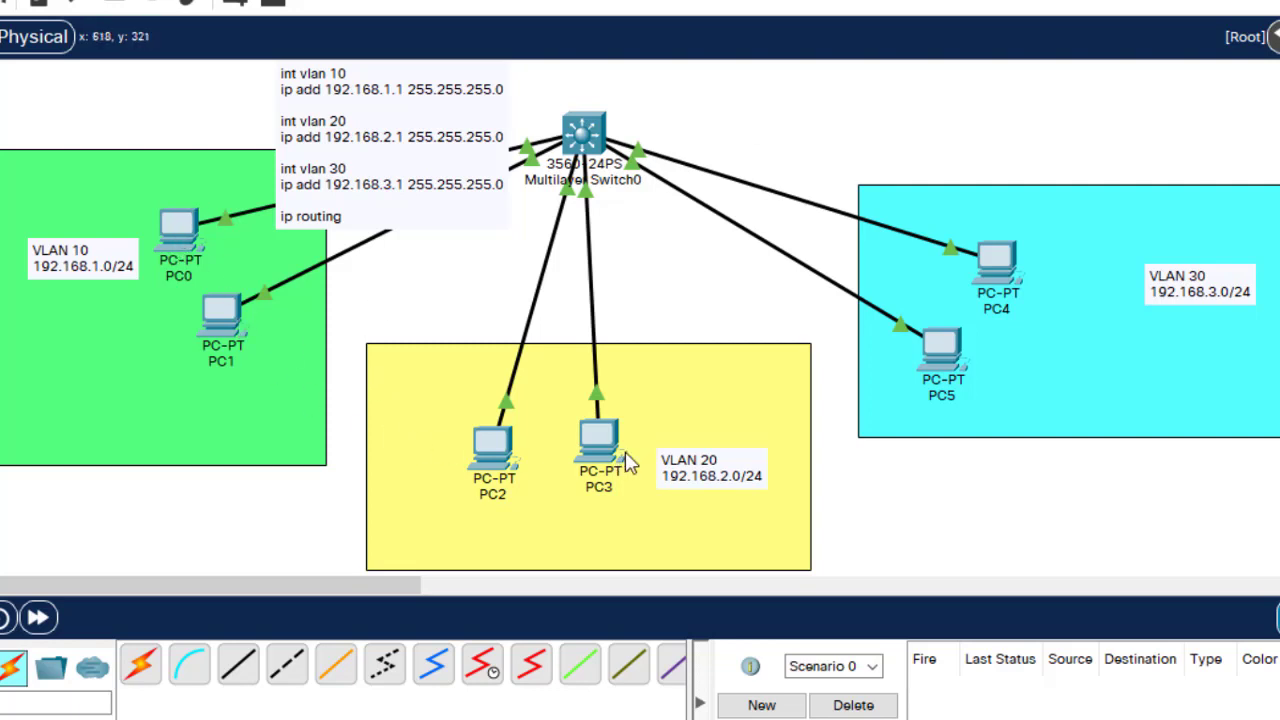
- Change PC0's default gateway from 0.0.0.0 to 192.168.1.1 and close its window
click(176, 239)
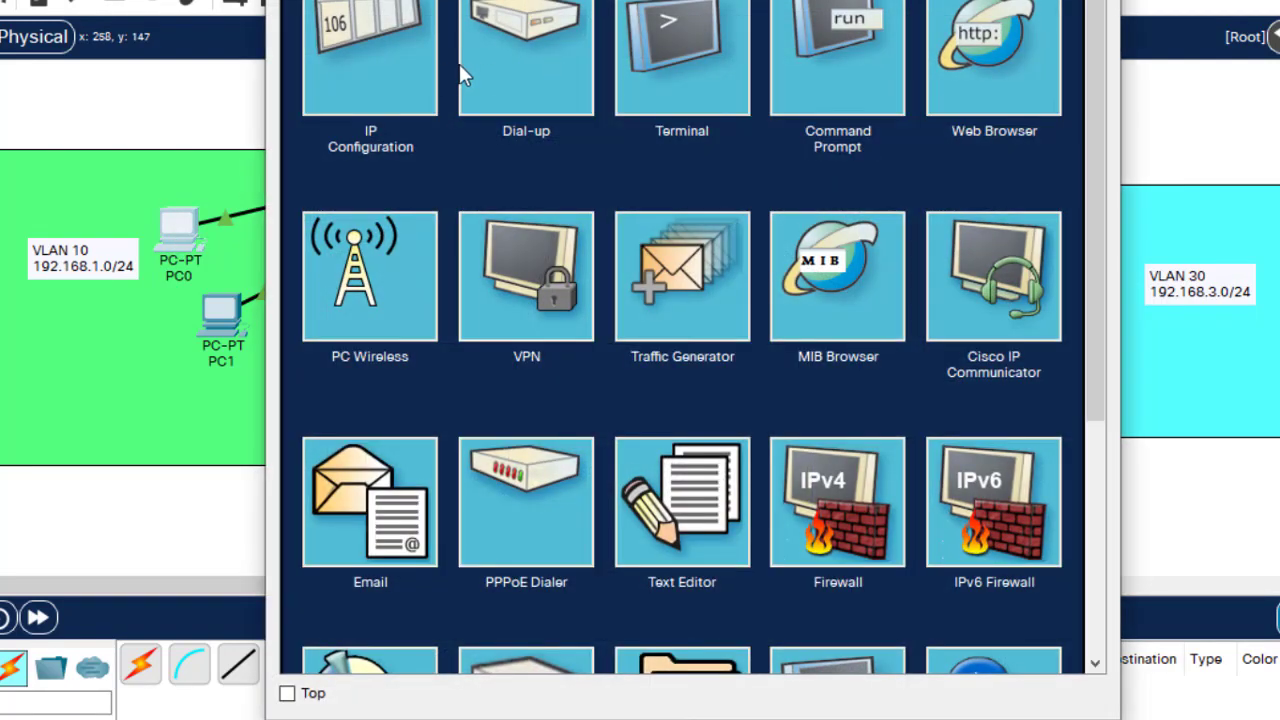
click(416, 66)
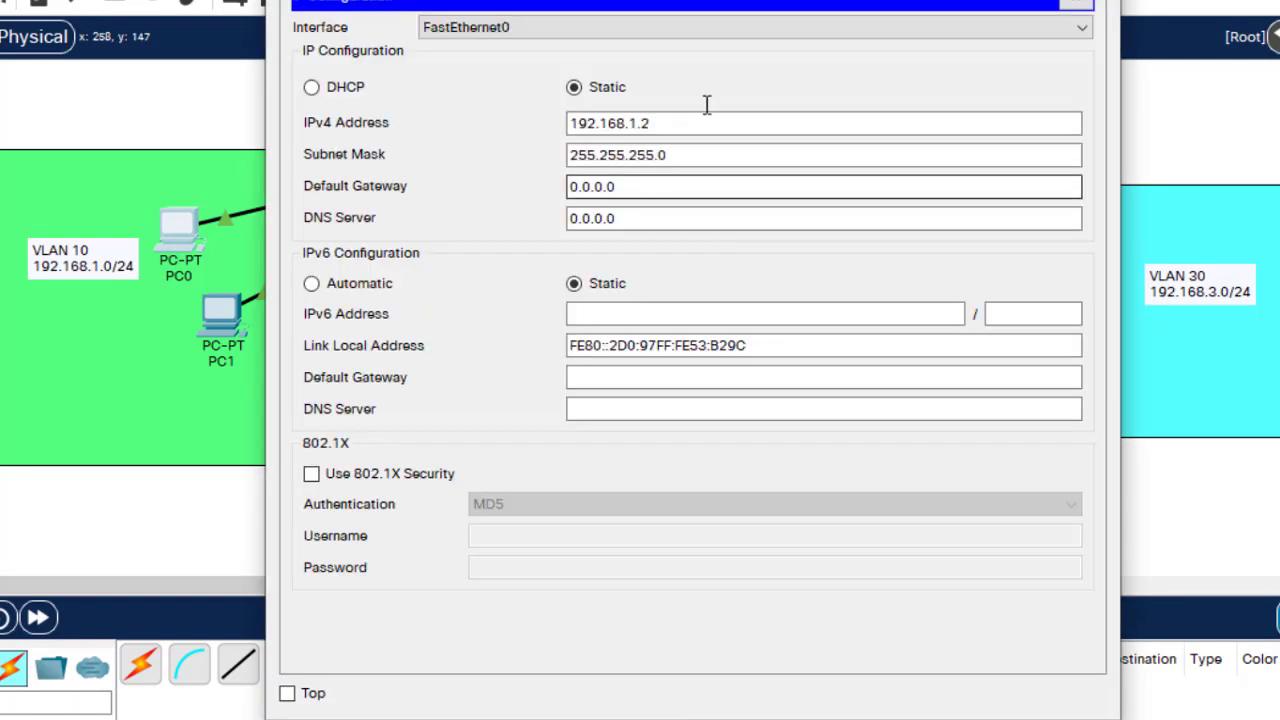
click(606, 186)
drag(620, 186, 557, 177)
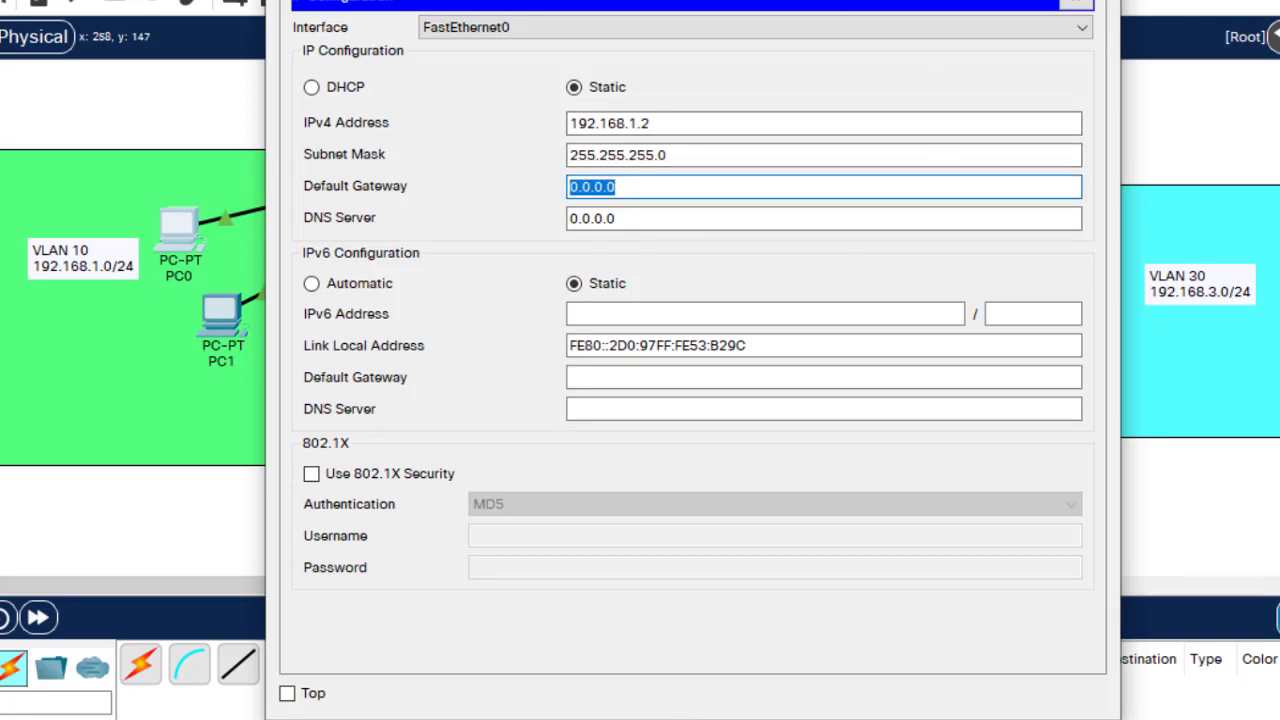
drag(968, 7, 1078, 78)
drag(925, 4, 1162, 52)
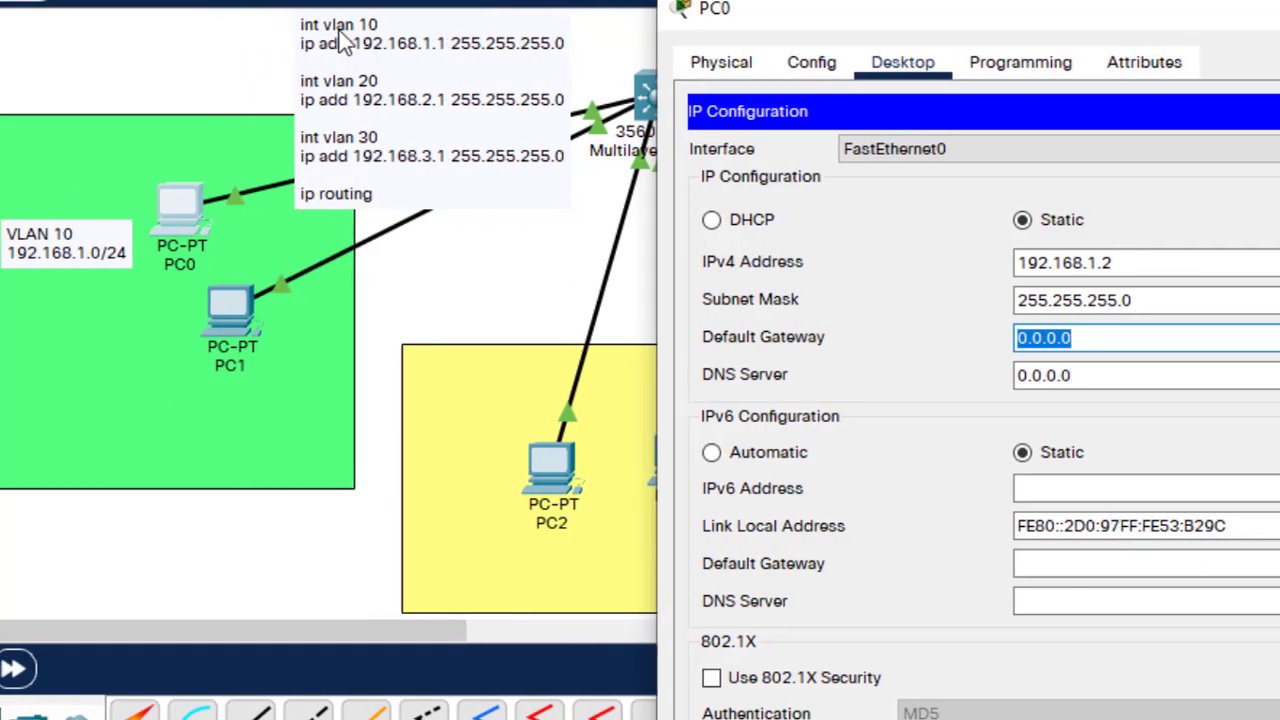
text(192.168)
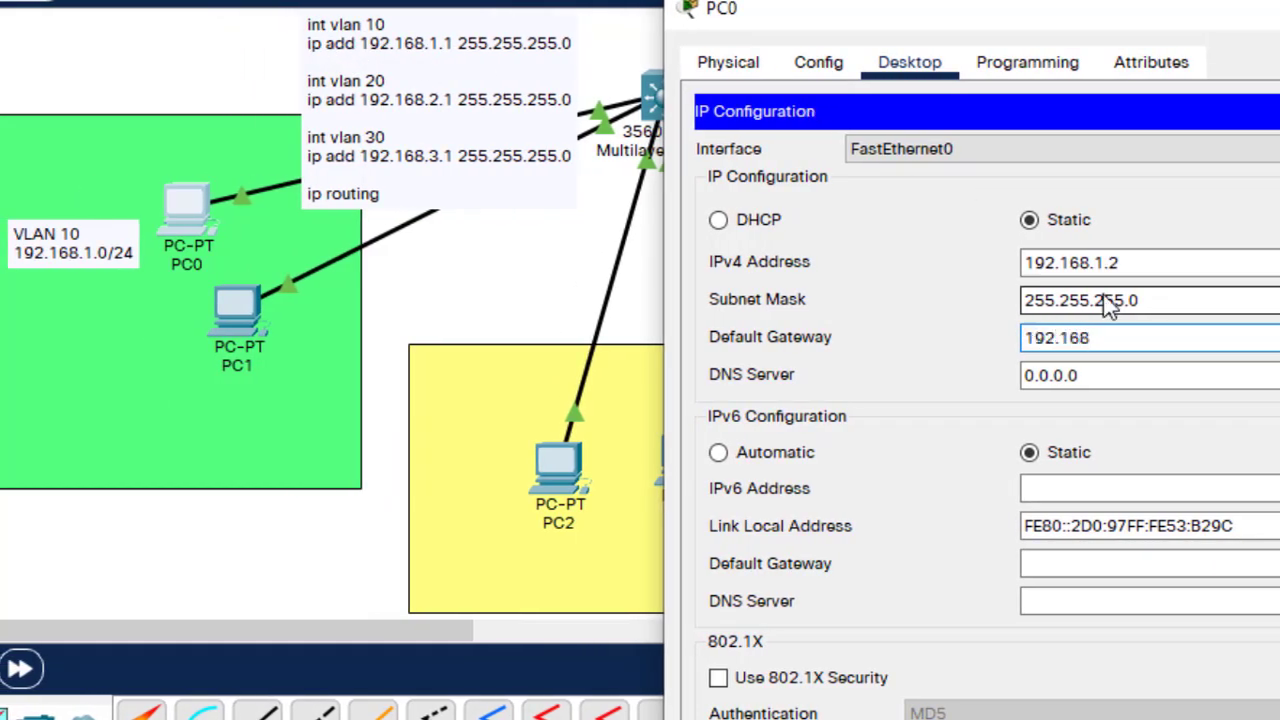
text(.1.1)
drag(1127, 335, 997, 344)
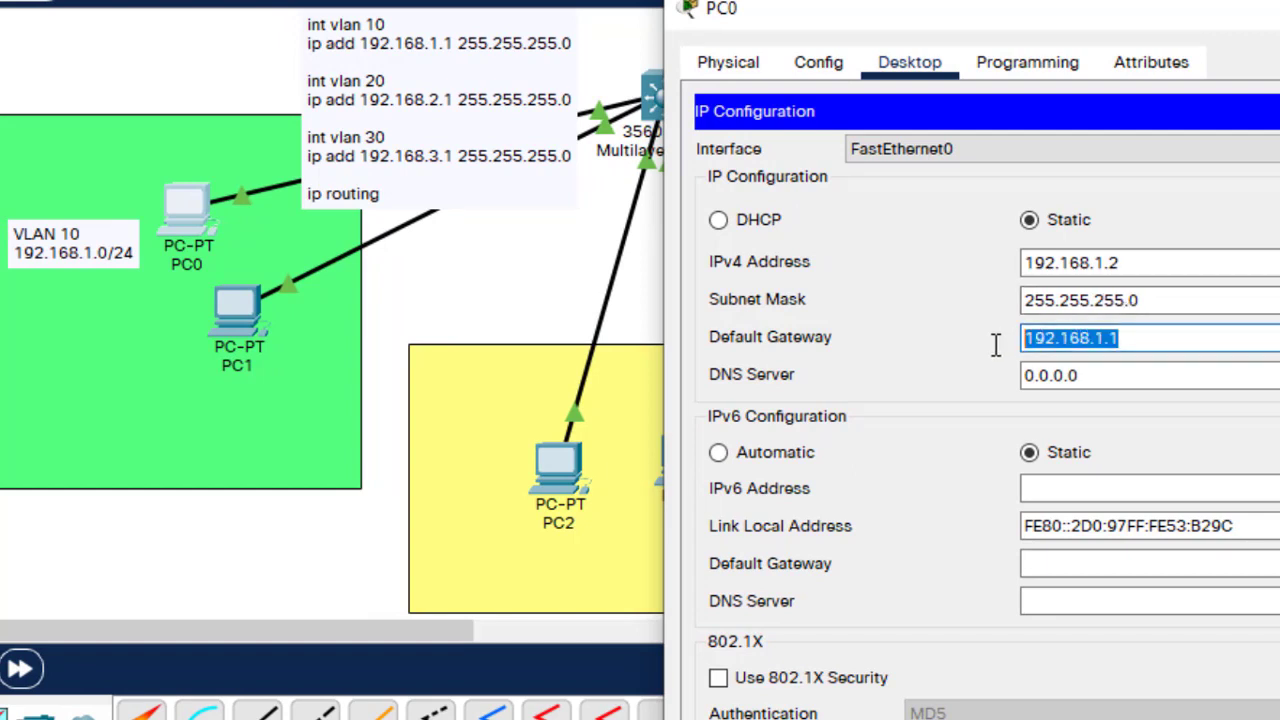
key(alt+F4)
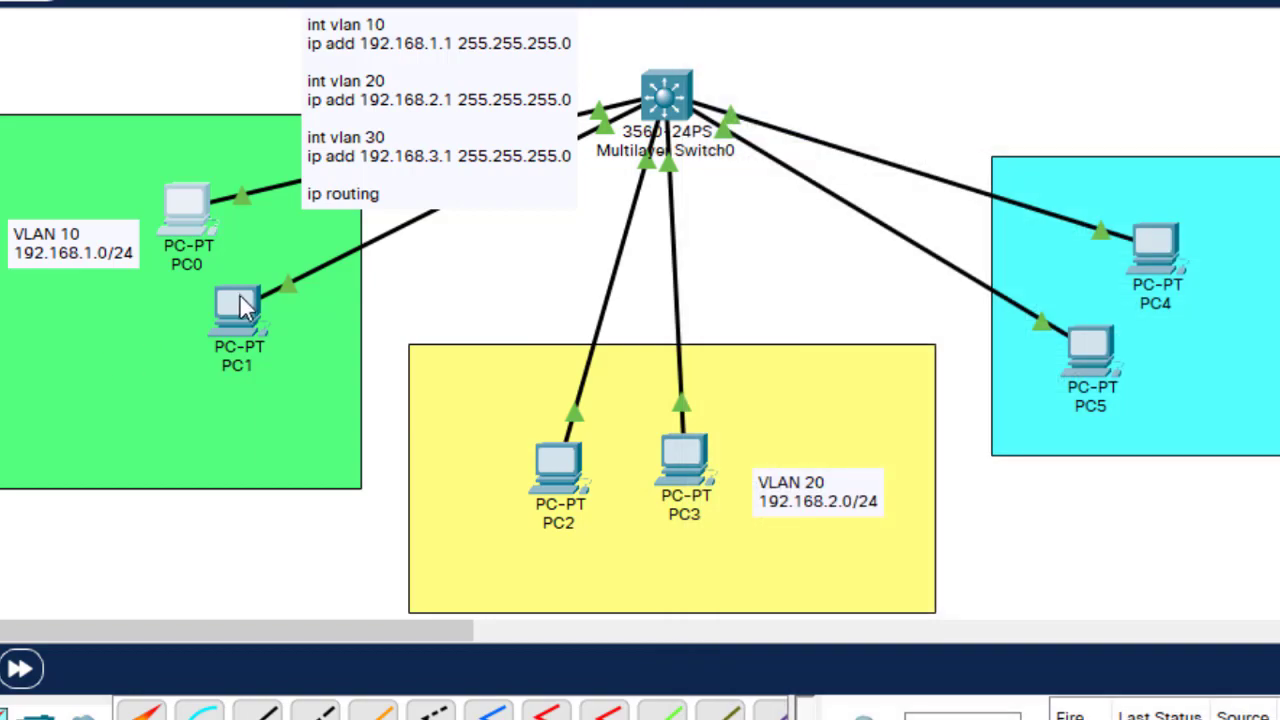
- Set PC1's default gateway to 192.168.1.1 and close its window
click(241, 310)
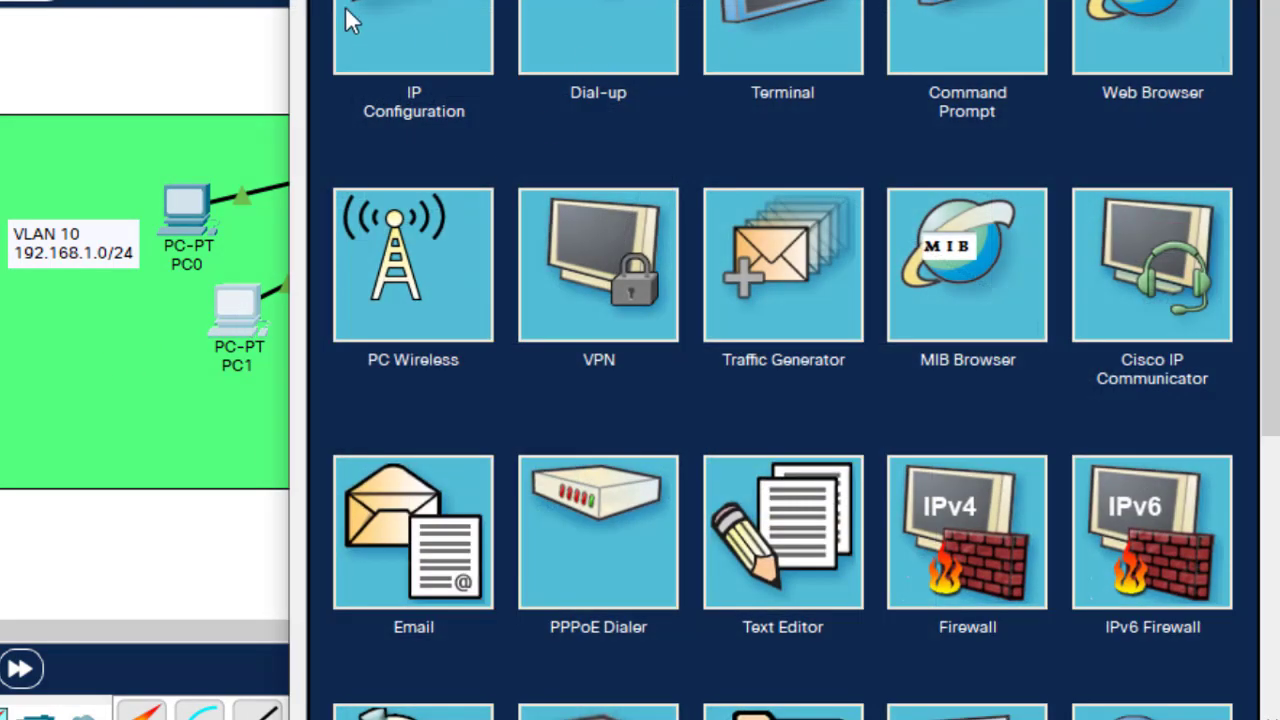
click(455, 55)
drag(723, 151, 543, 157)
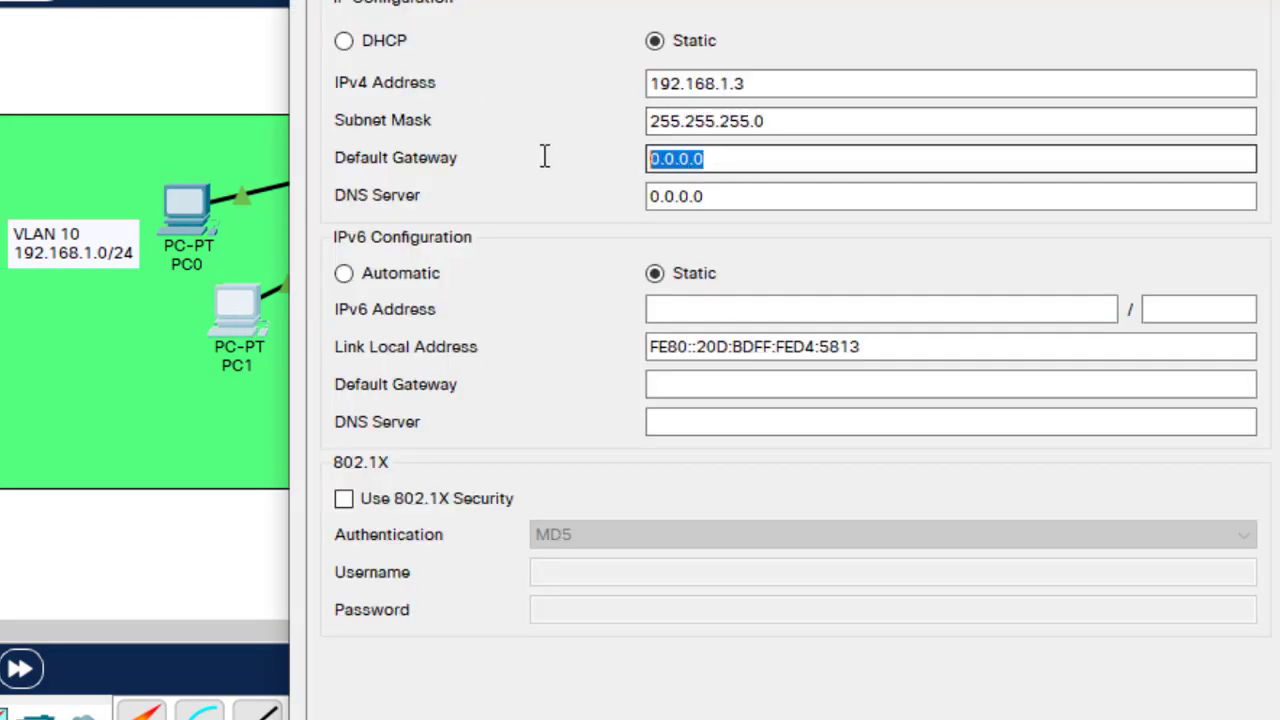
text(192.168.1.1)
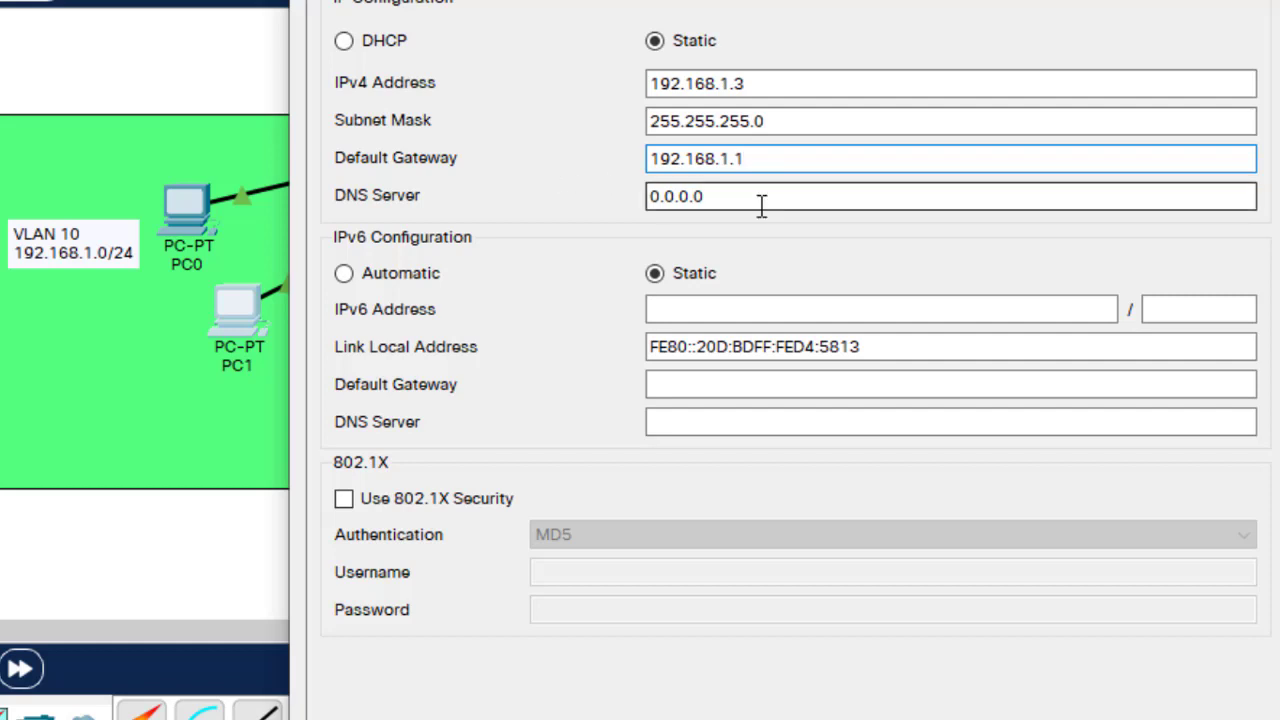
key(Left)
key(Left)
key(Left)
key(BackSpace)
text(2)
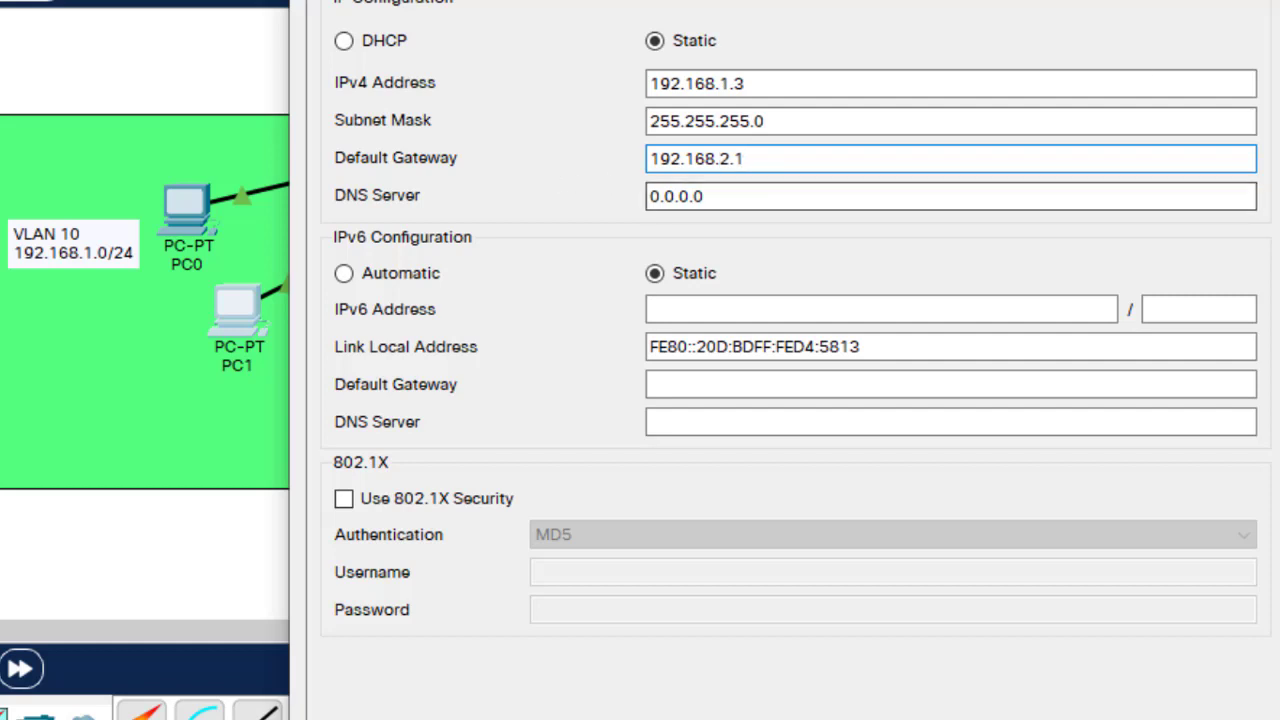
key(BackSpace)
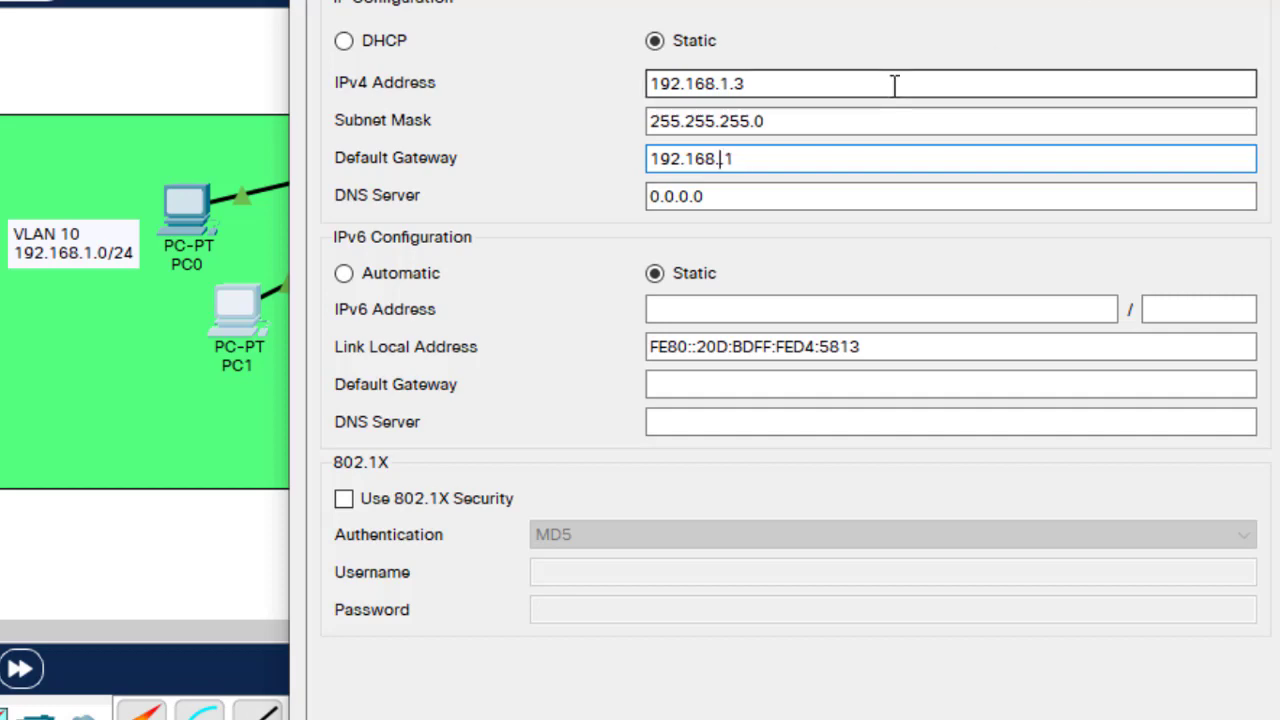
text(1)
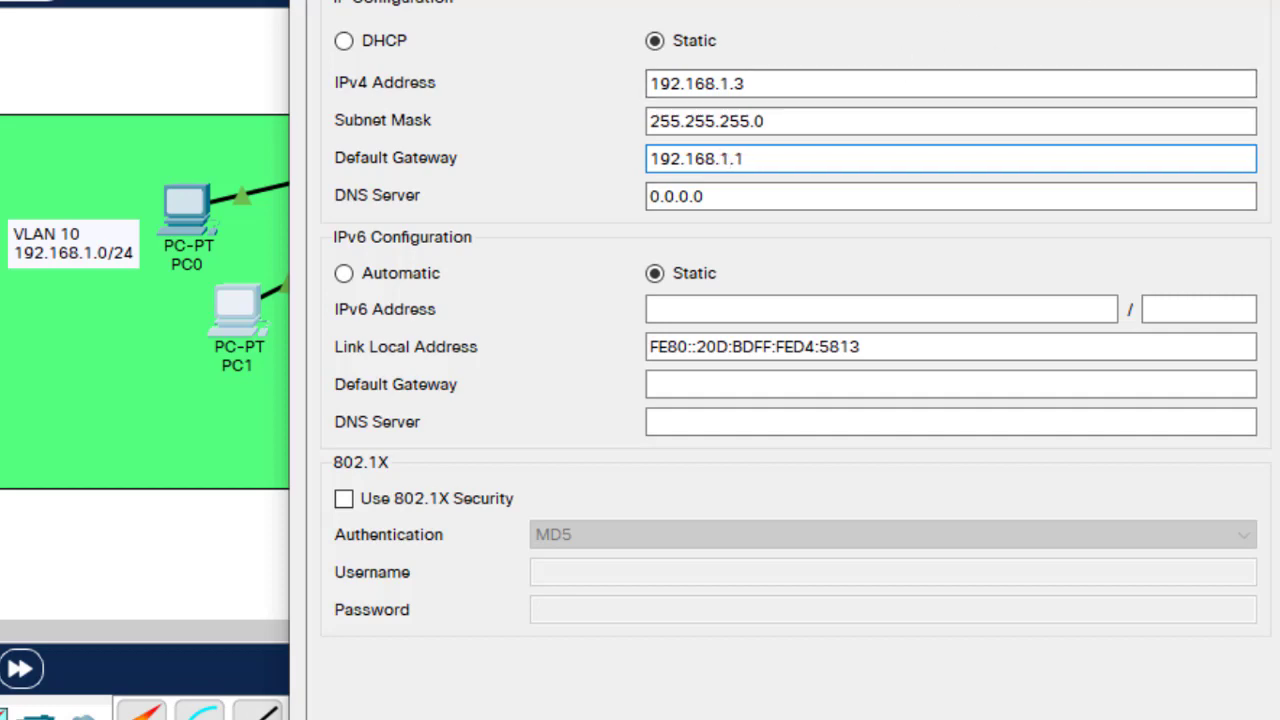
click(4, 305)
- Set PC2's default gateway to 192.168.2.1 in its IP Configuration
mouse_move(200, 210)
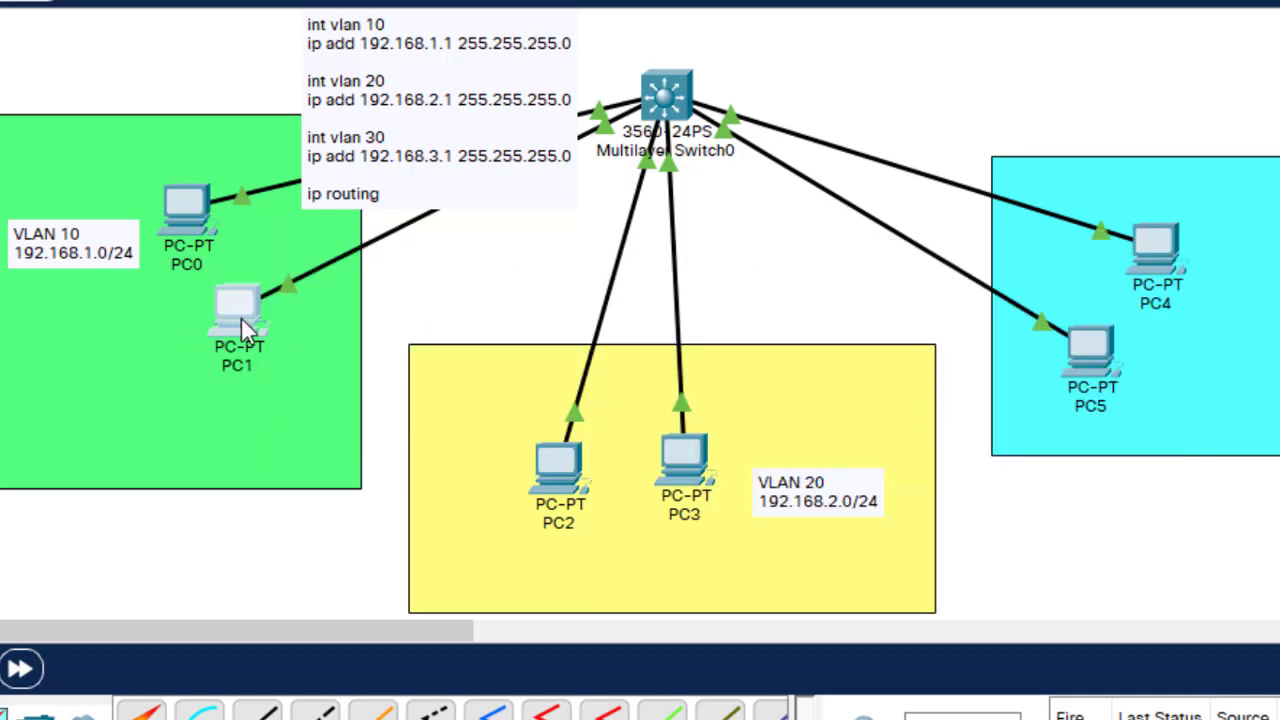
mouse_move(241, 318)
click(560, 470)
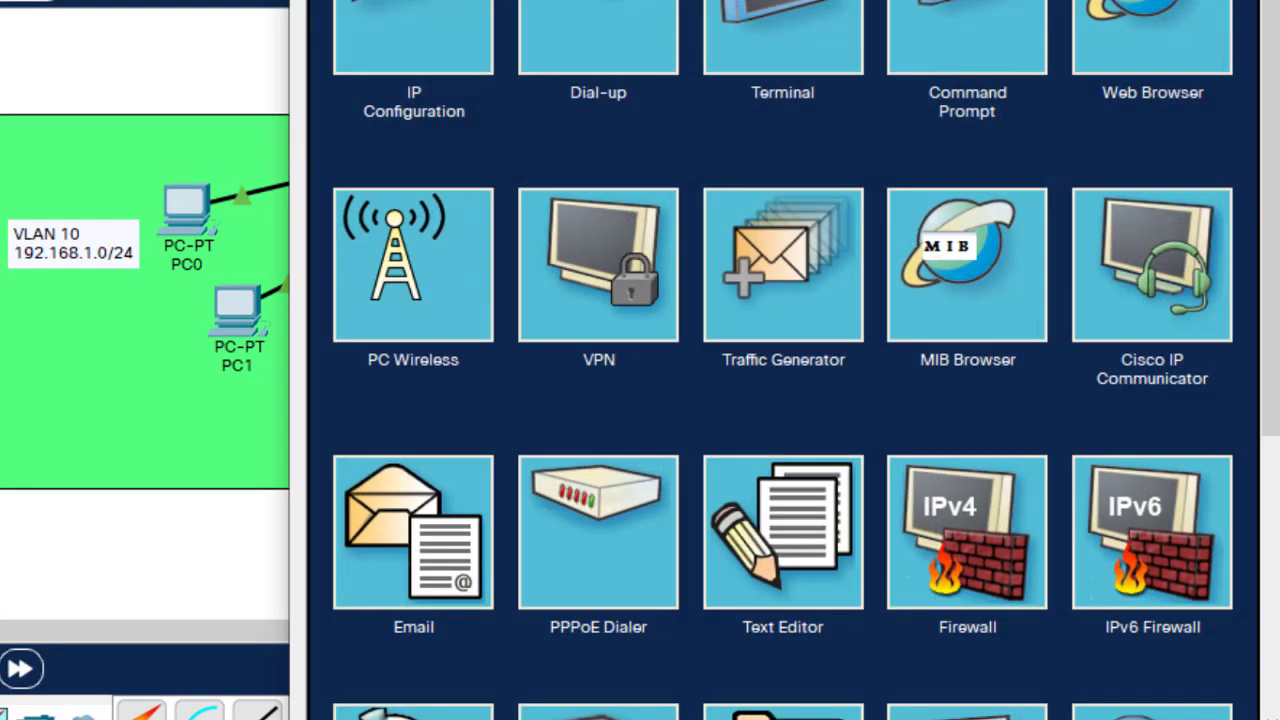
click(425, 20)
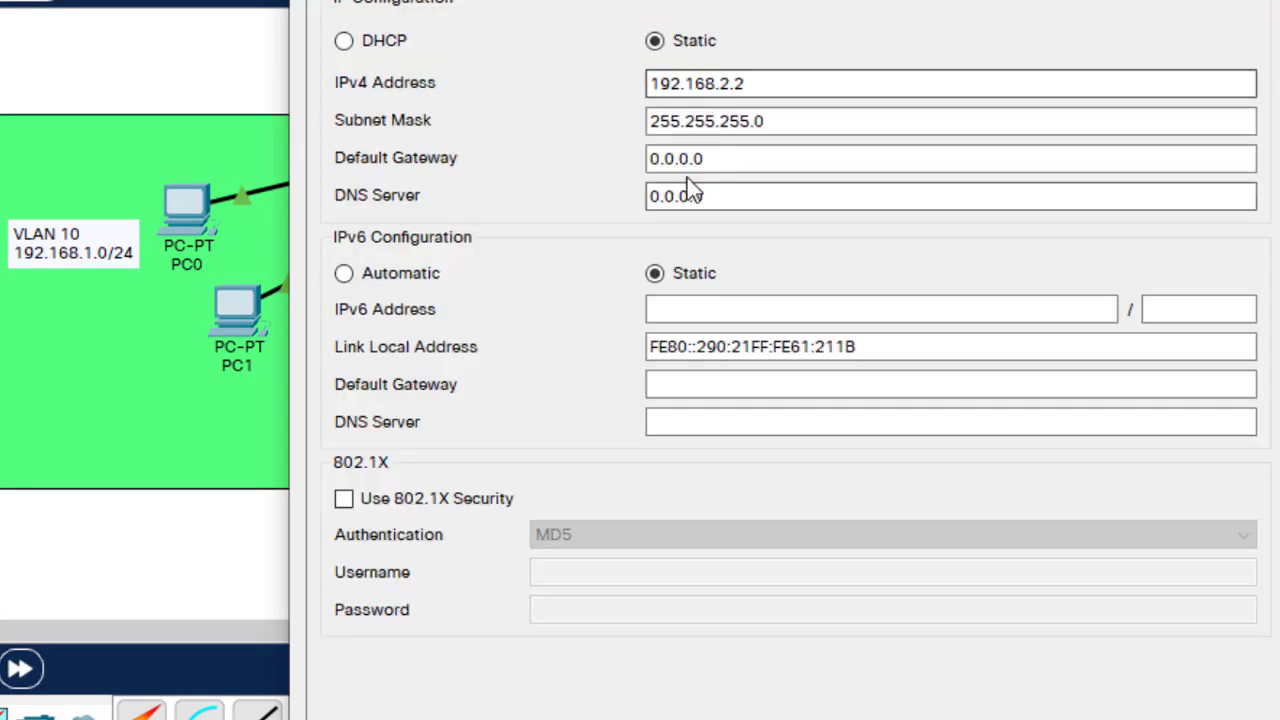
double_click(712, 165)
text(192.168.1.1)
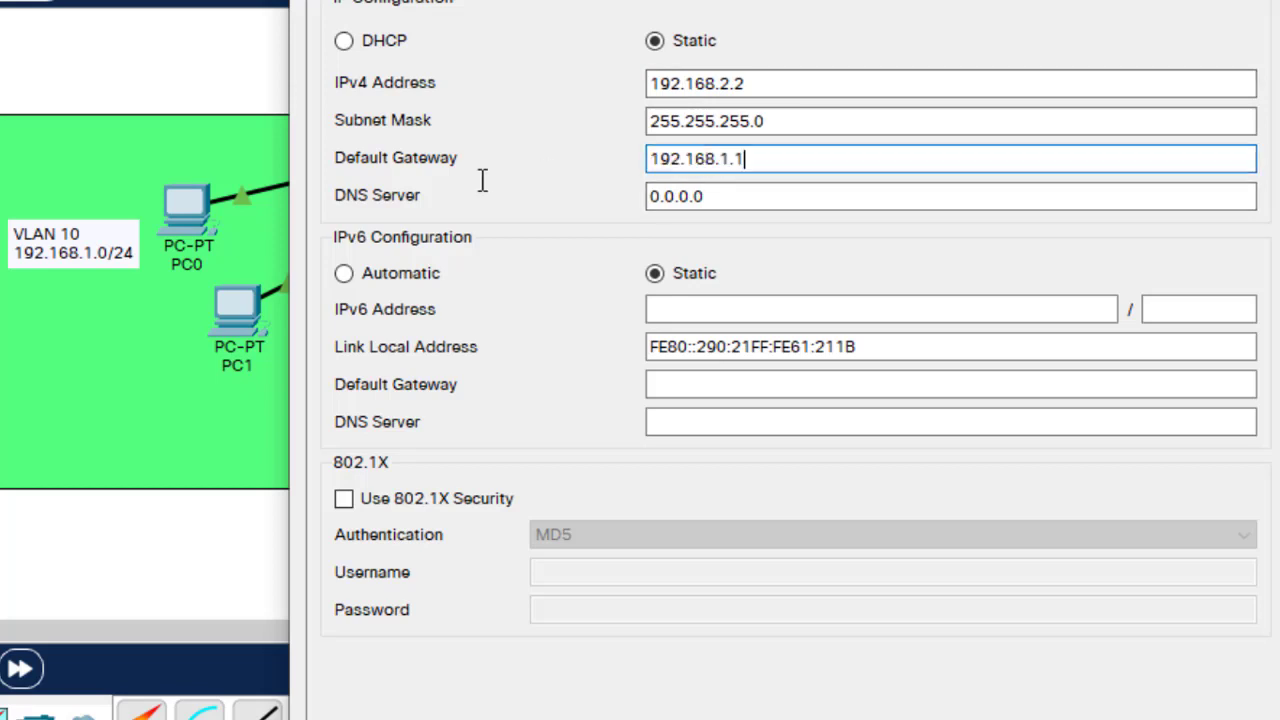
key(Left)
key(BackSpace)
key(BackSpace)
text(2.)
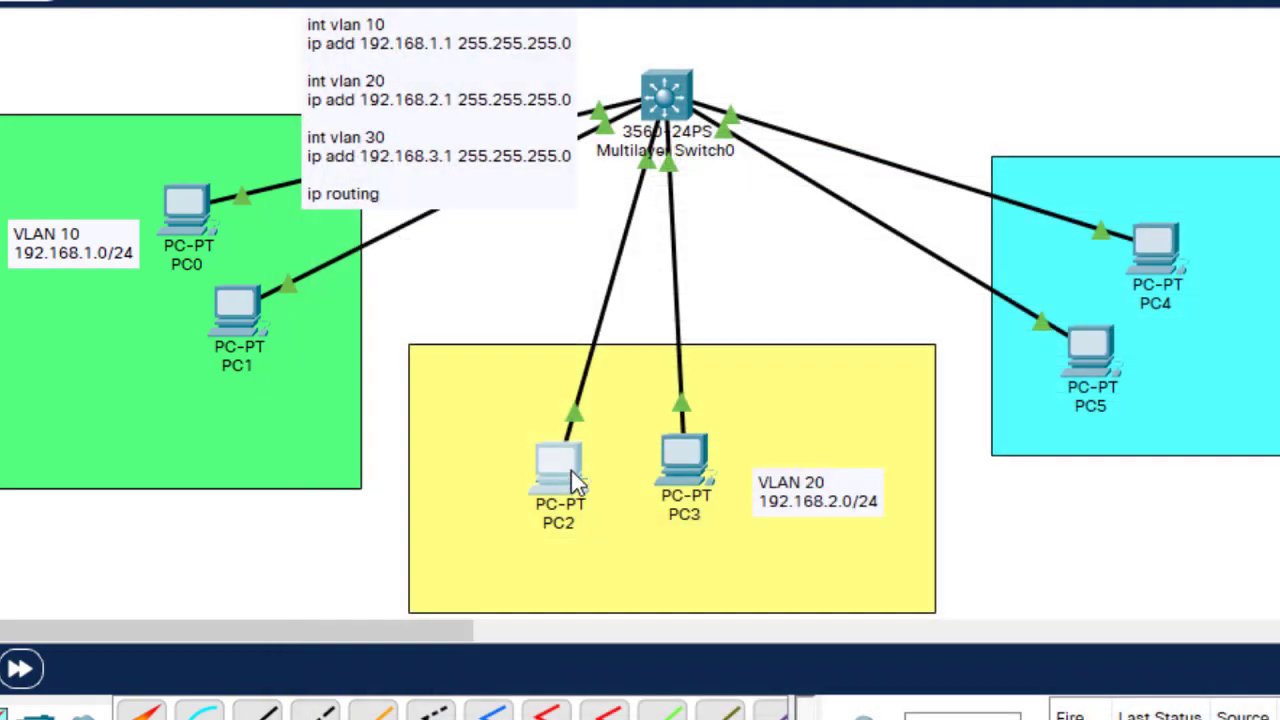
- Set PC3's default gateway to 192.168.2.1 and close its window
click(690, 462)
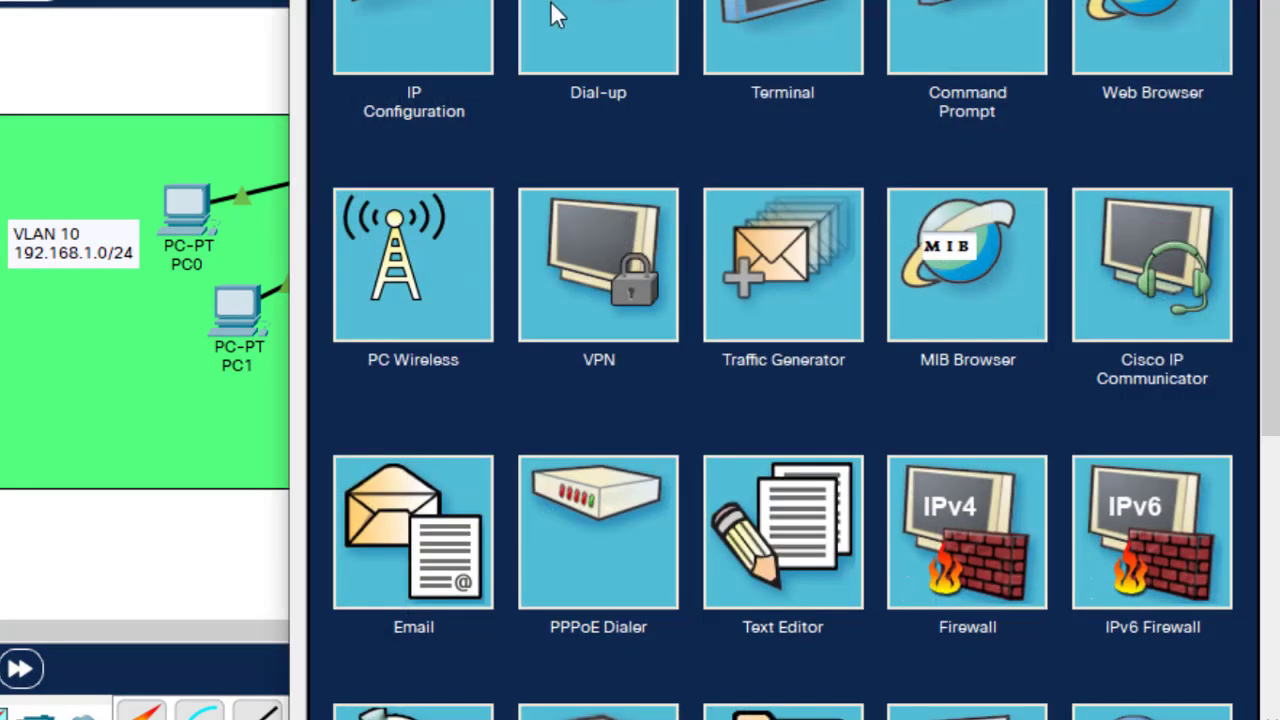
click(457, 30)
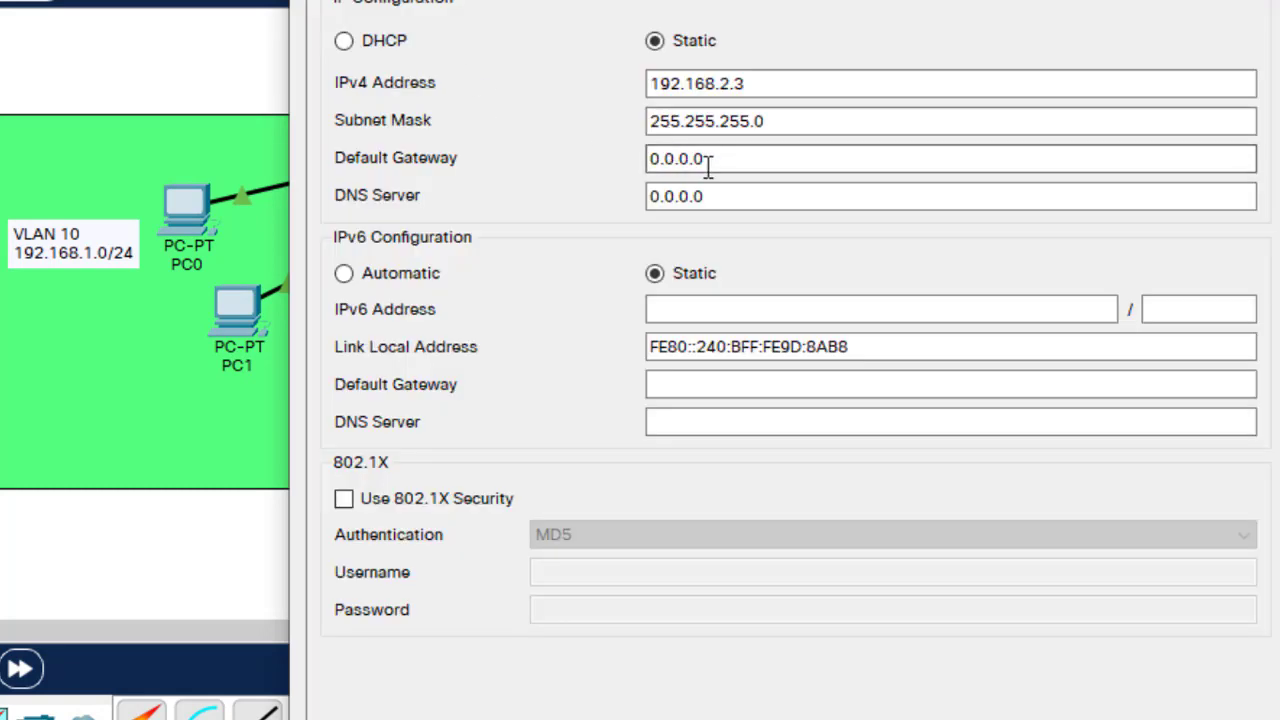
drag(709, 160, 631, 165)
text(192.168.1.1)
key(Left)
key(Left)
key(BackSpace)
text(2)
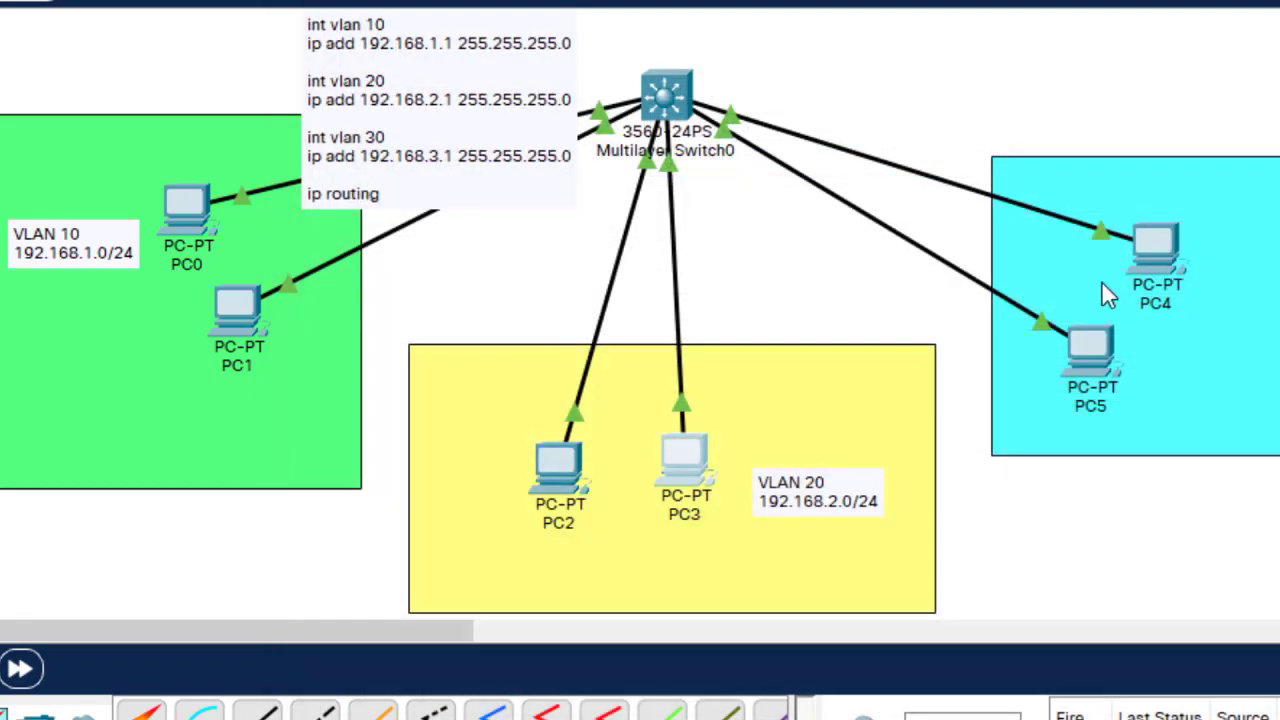
key(alt+F4)
- Set PC5's default gateway to 192.168.3.1
click(1092, 345)
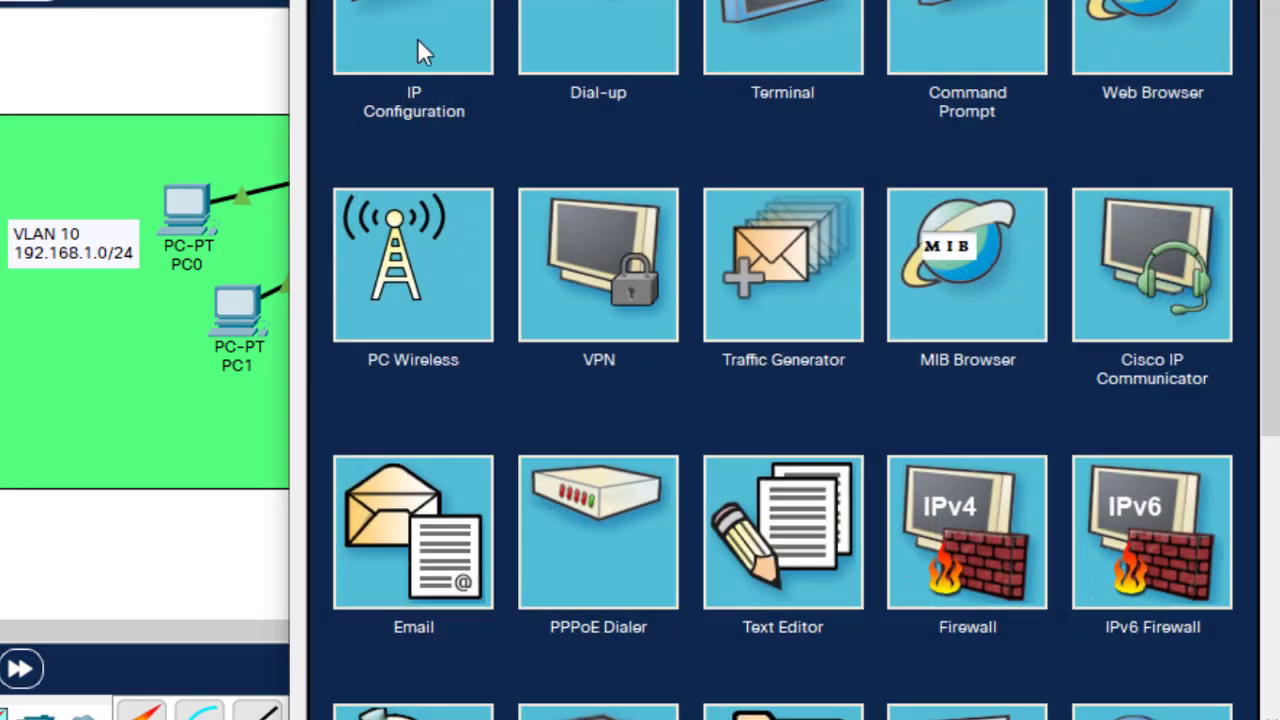
click(405, 35)
click(683, 158)
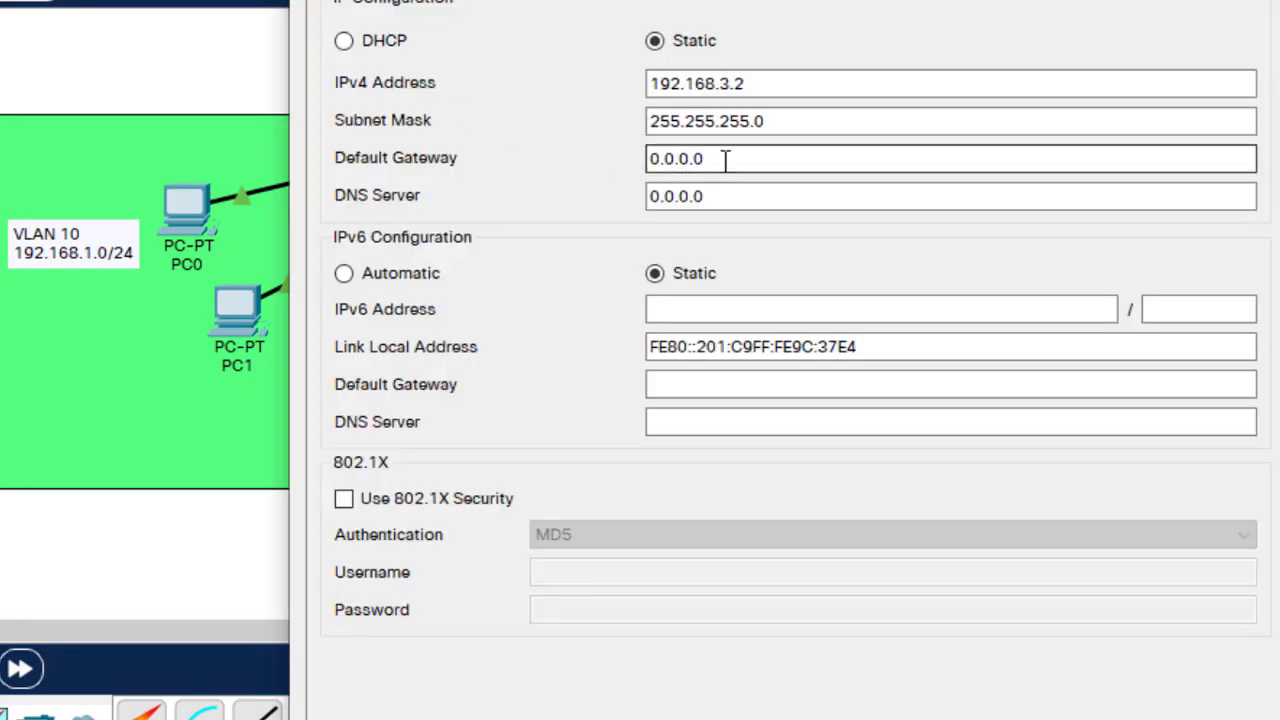
drag(726, 158, 500, 160)
text(192.168.1.1)
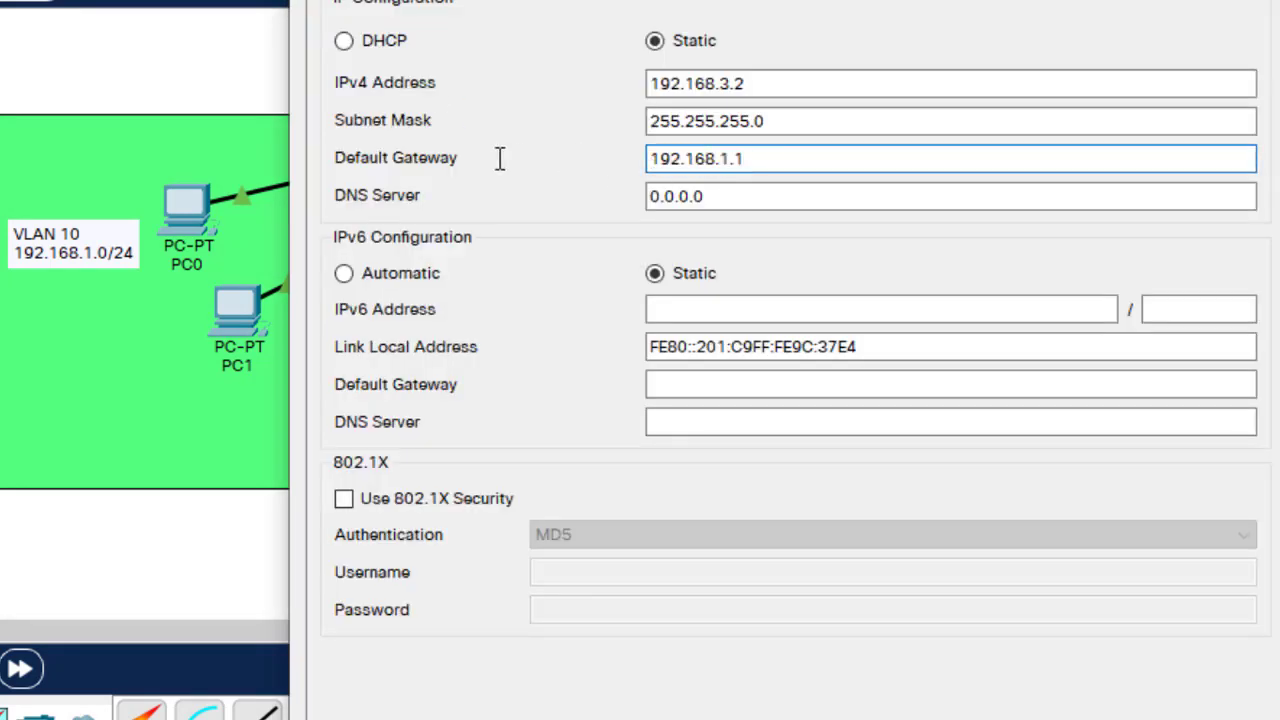
key(Left)
key(Left)
key(BackSpace)
text(3)
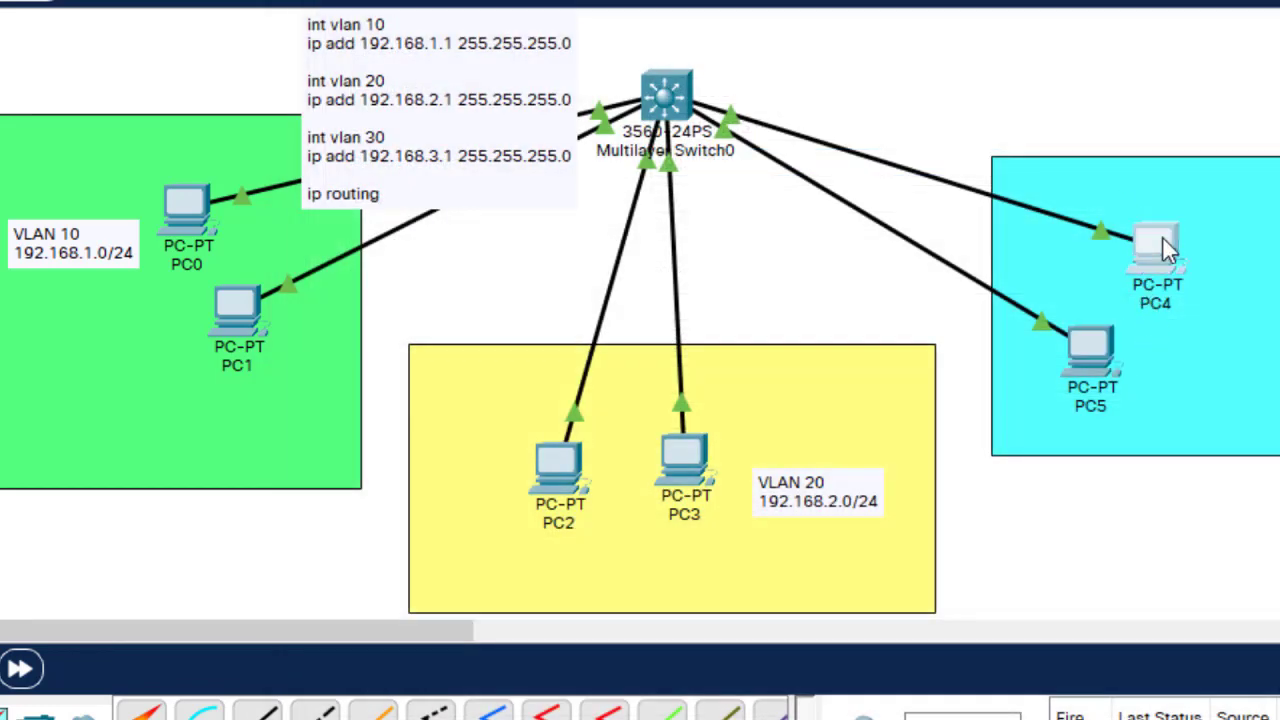
- Replace PC4's 0.0.0.0 default gateway with 192.168.3.1 in its IP Configuration
click(1160, 240)
click(452, 10)
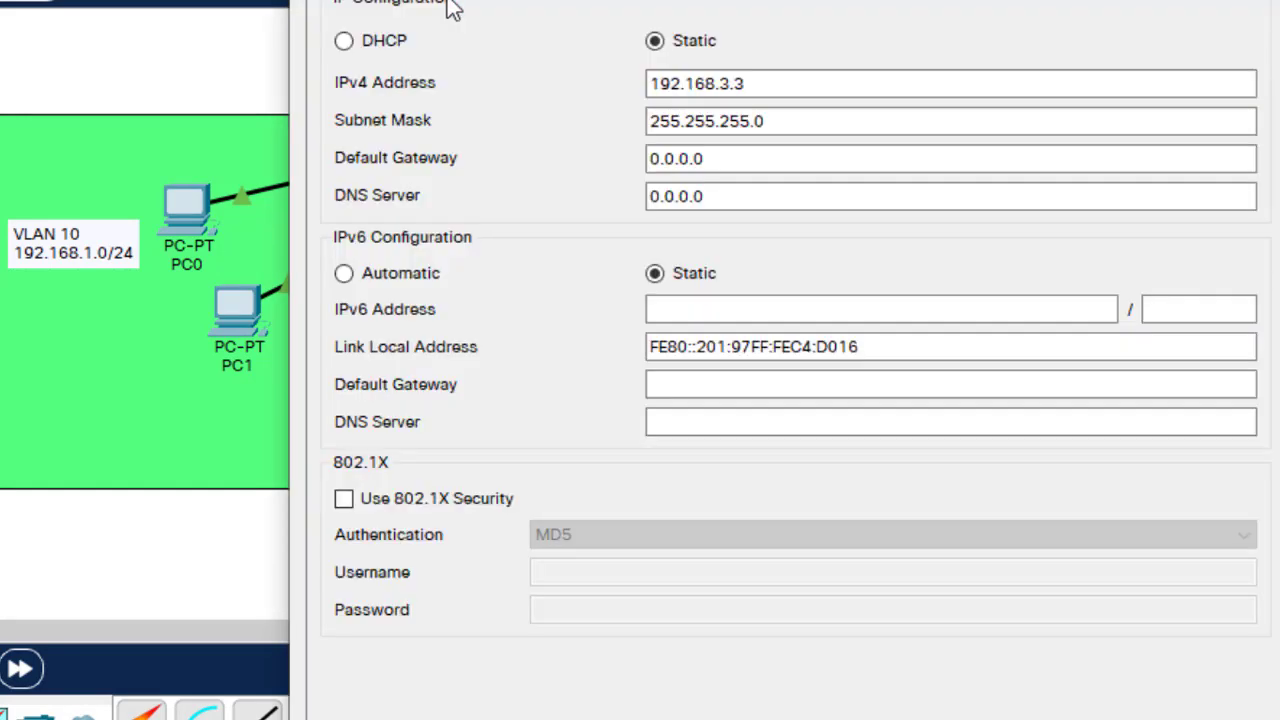
click(722, 165)
key(ctrl+a)
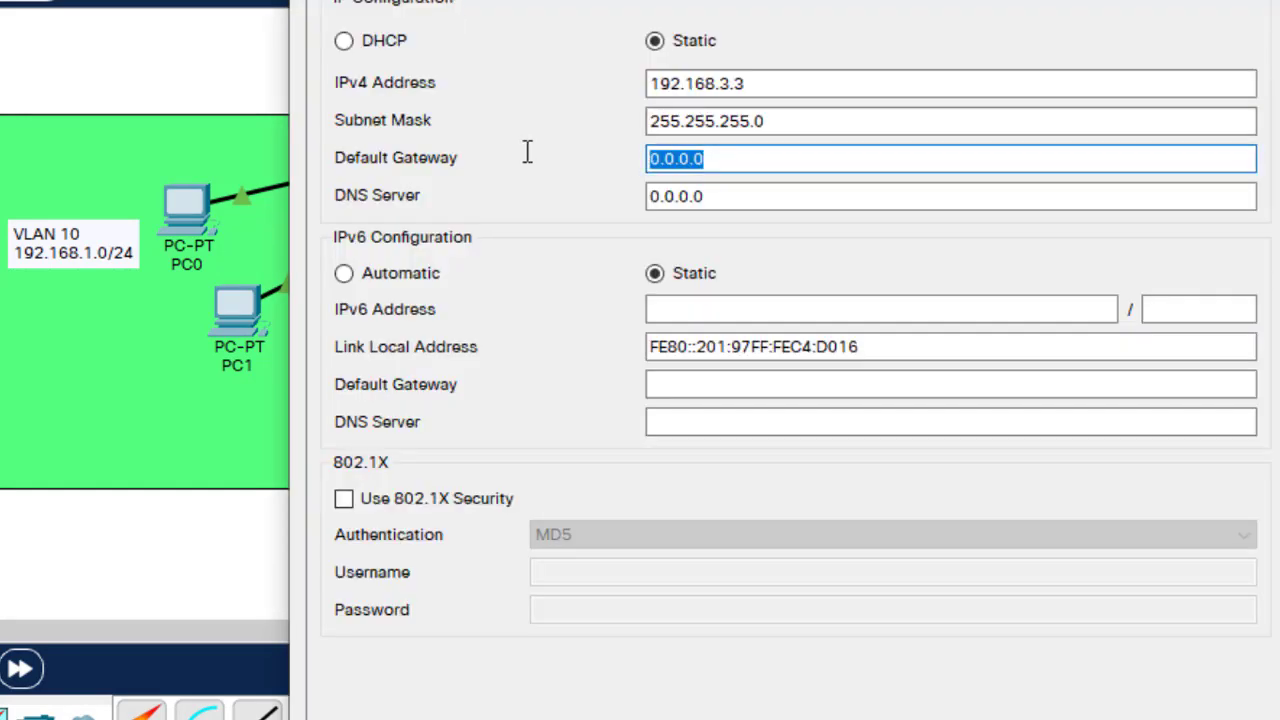
text(192.168.1.1)
key(Left)
key(BackSpace)
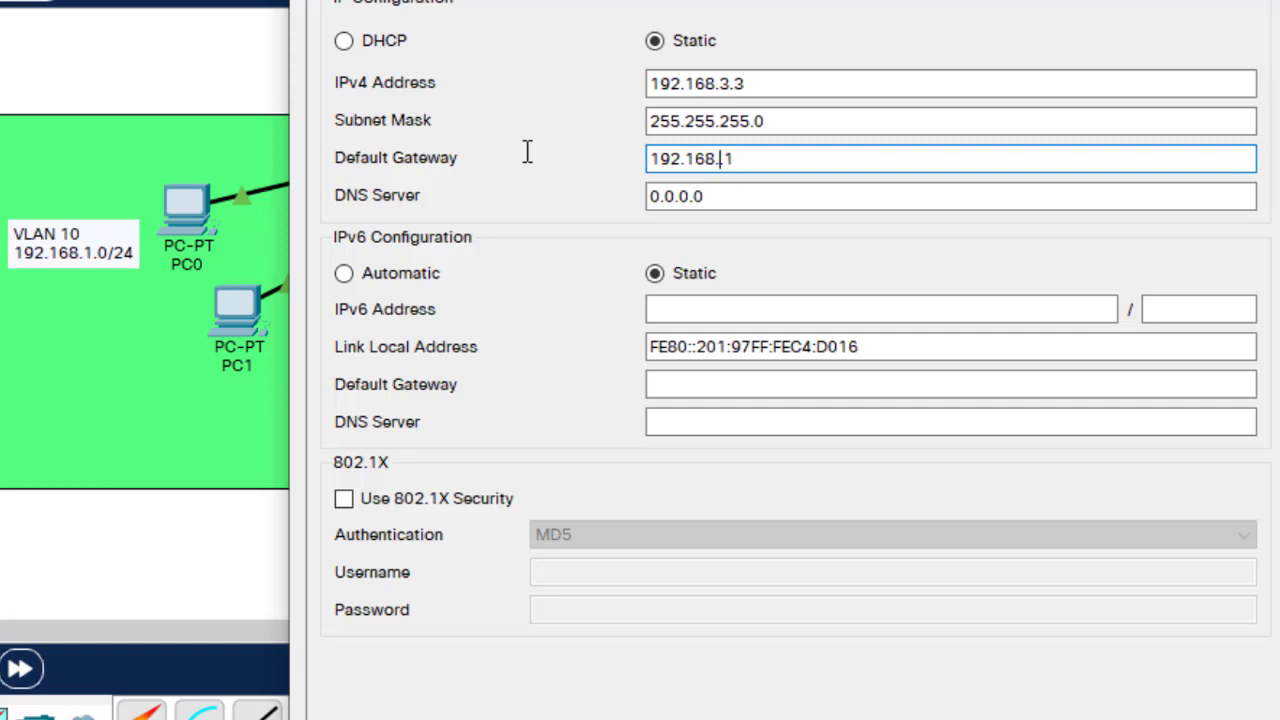
text(3)
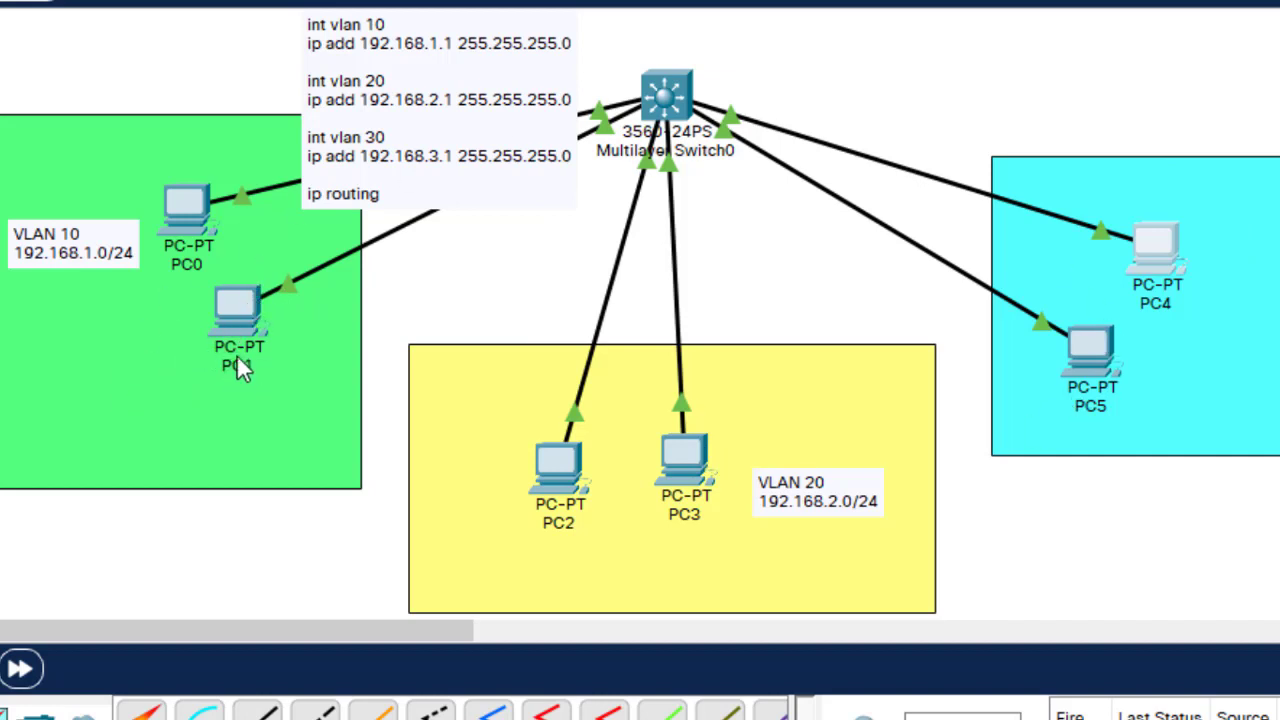
- From PC1's Command Prompt, ping 192.168.1.2 and check the 0% loss result
click(229, 311)
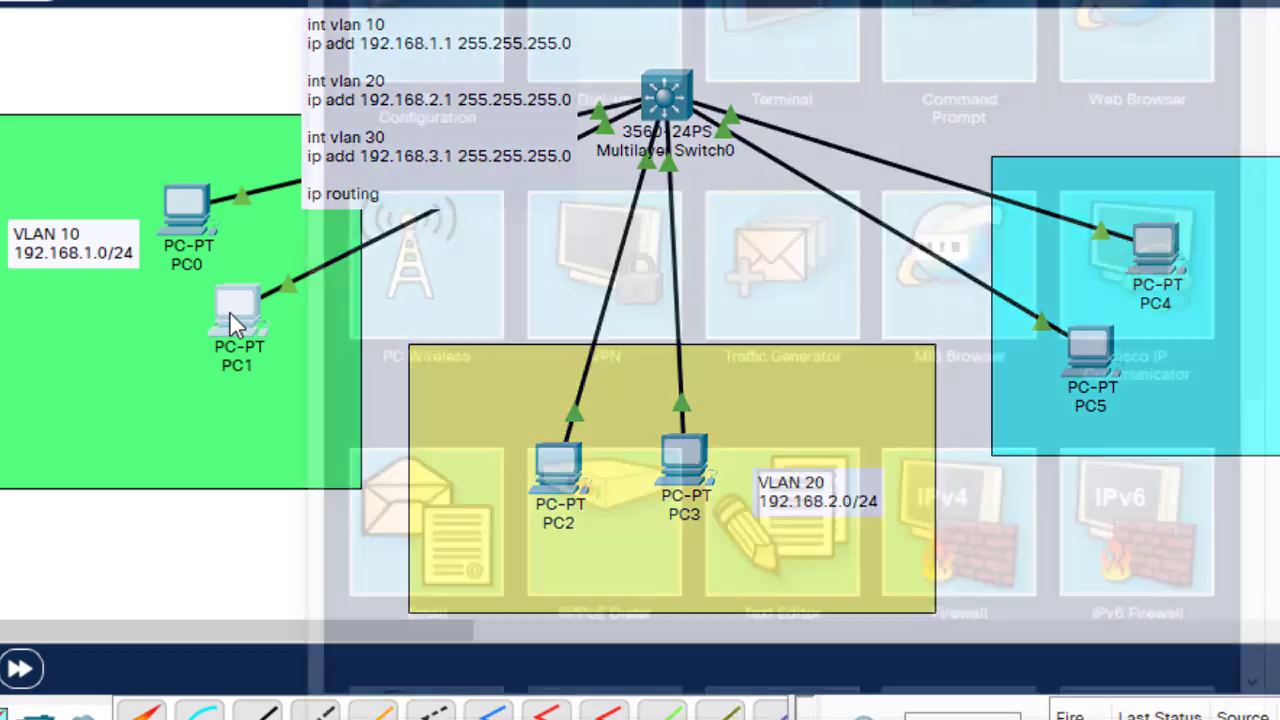
click(956, 30)
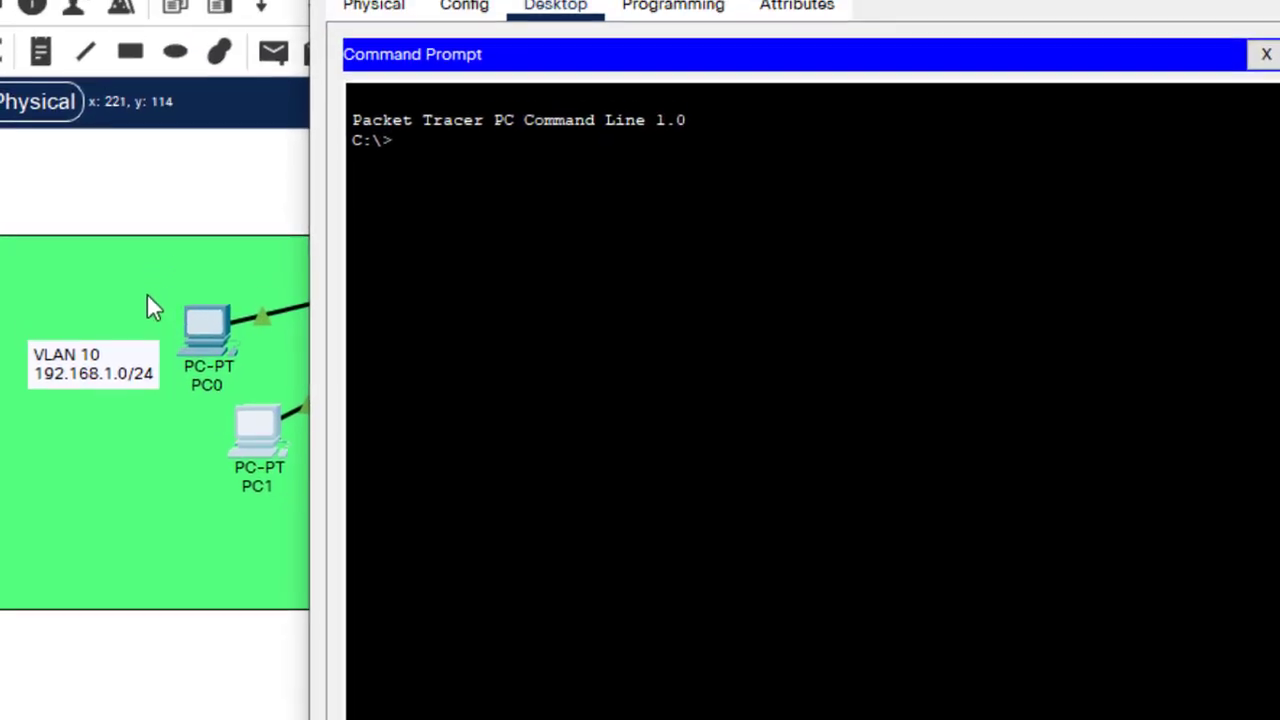
text(pin)
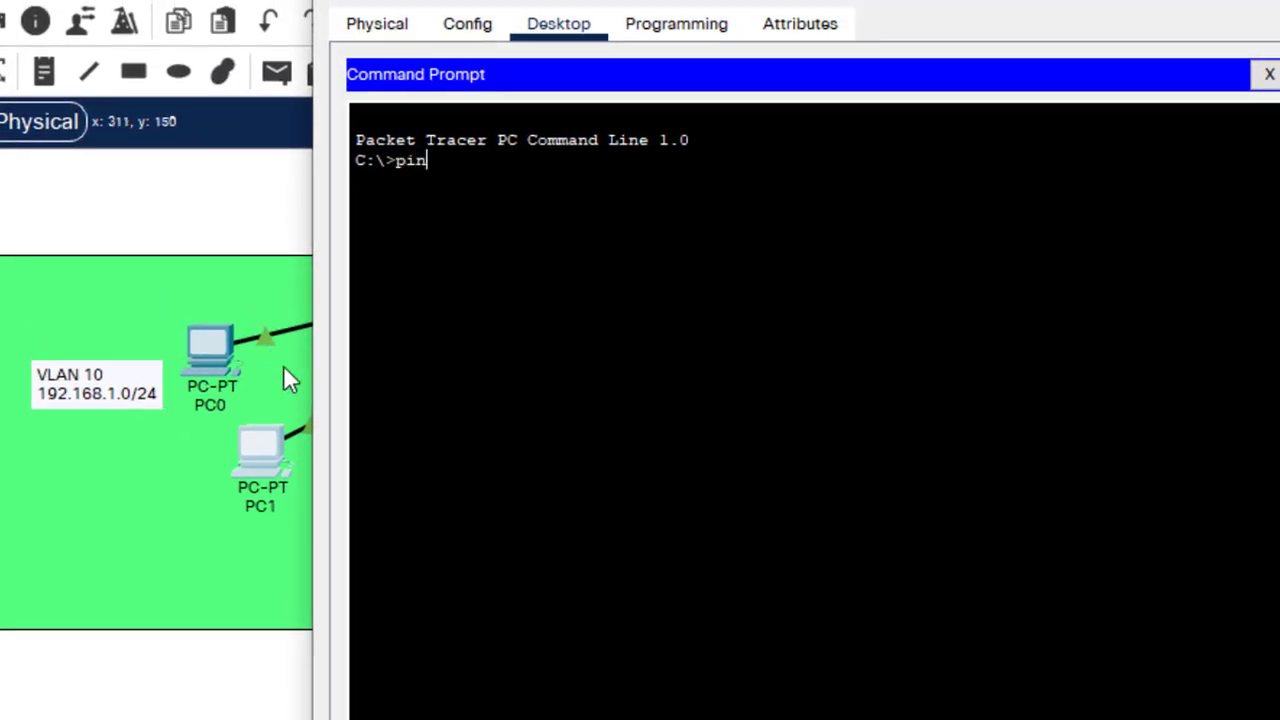
text(g 192.168.1.2)
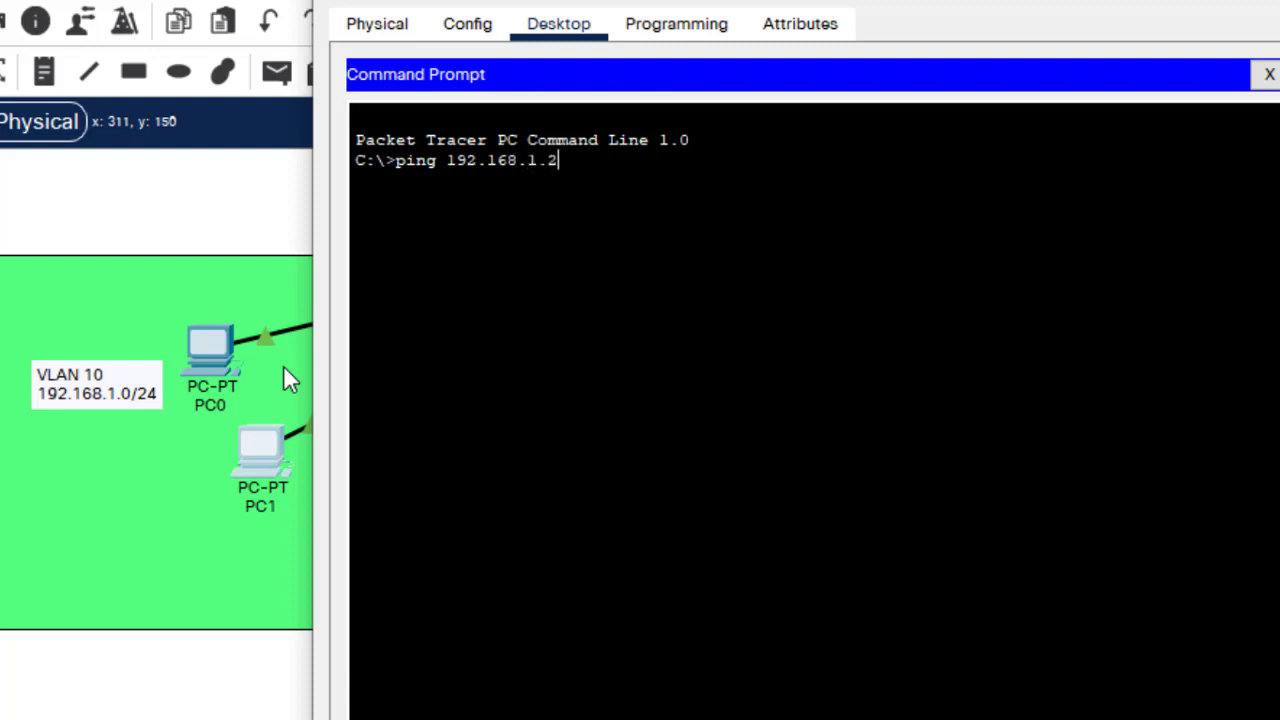
key(Return)
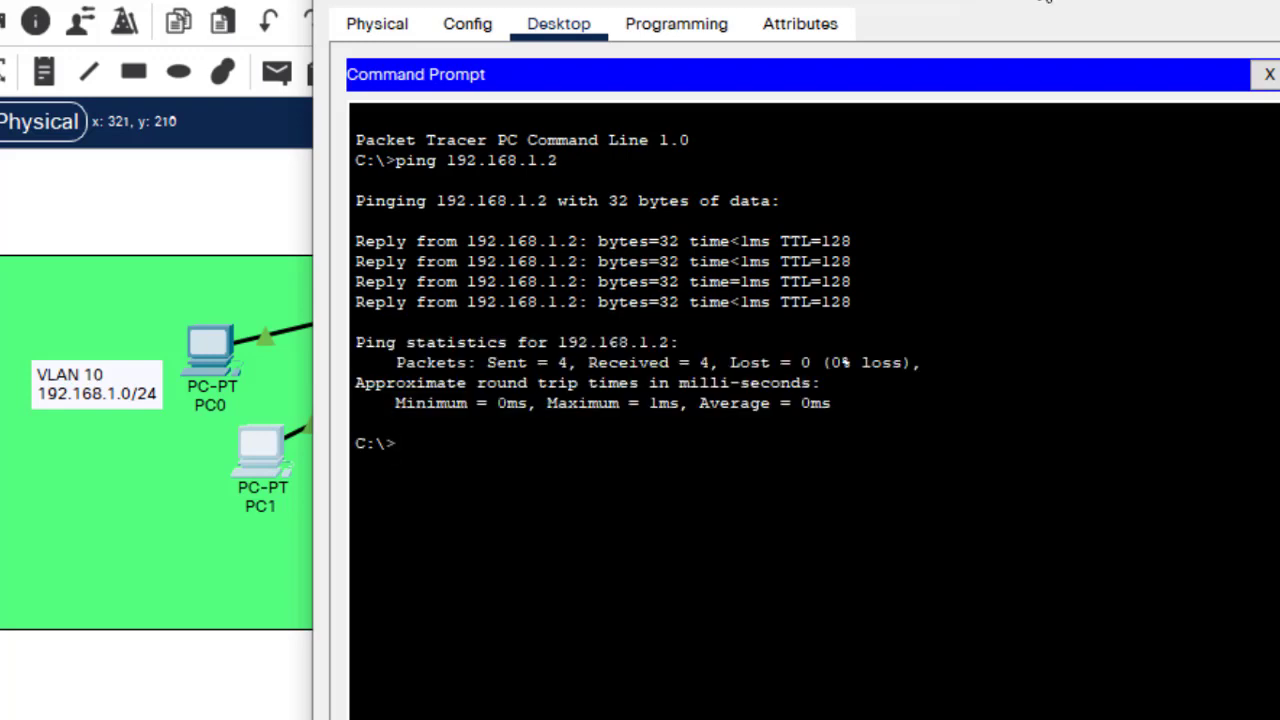
drag(1046, 2, 1279, 719)
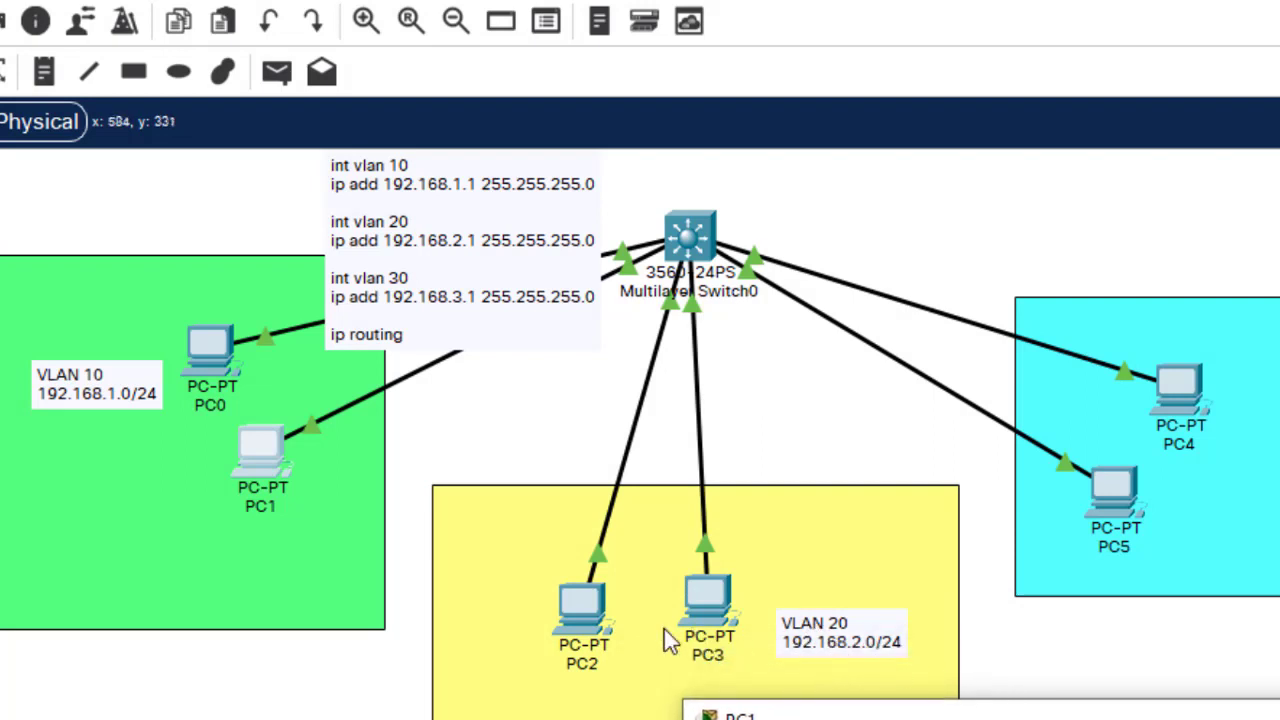
click(1103, 675)
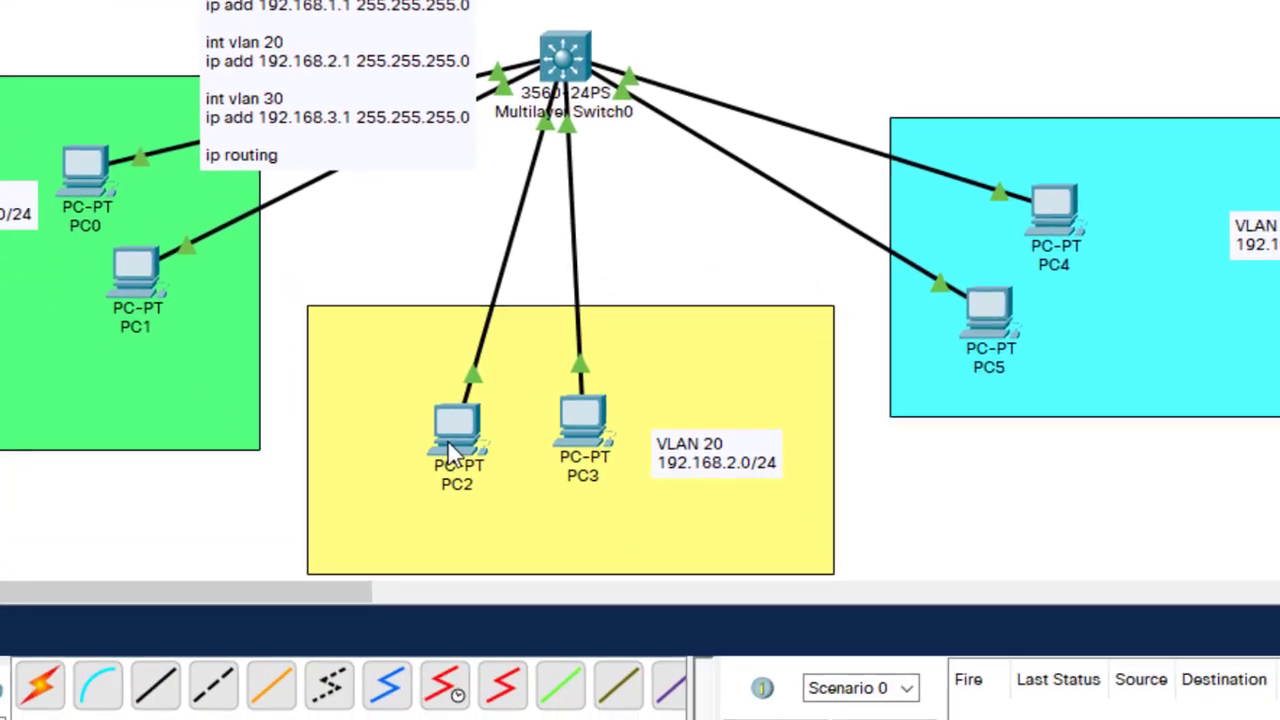
mouse_move(578, 622)
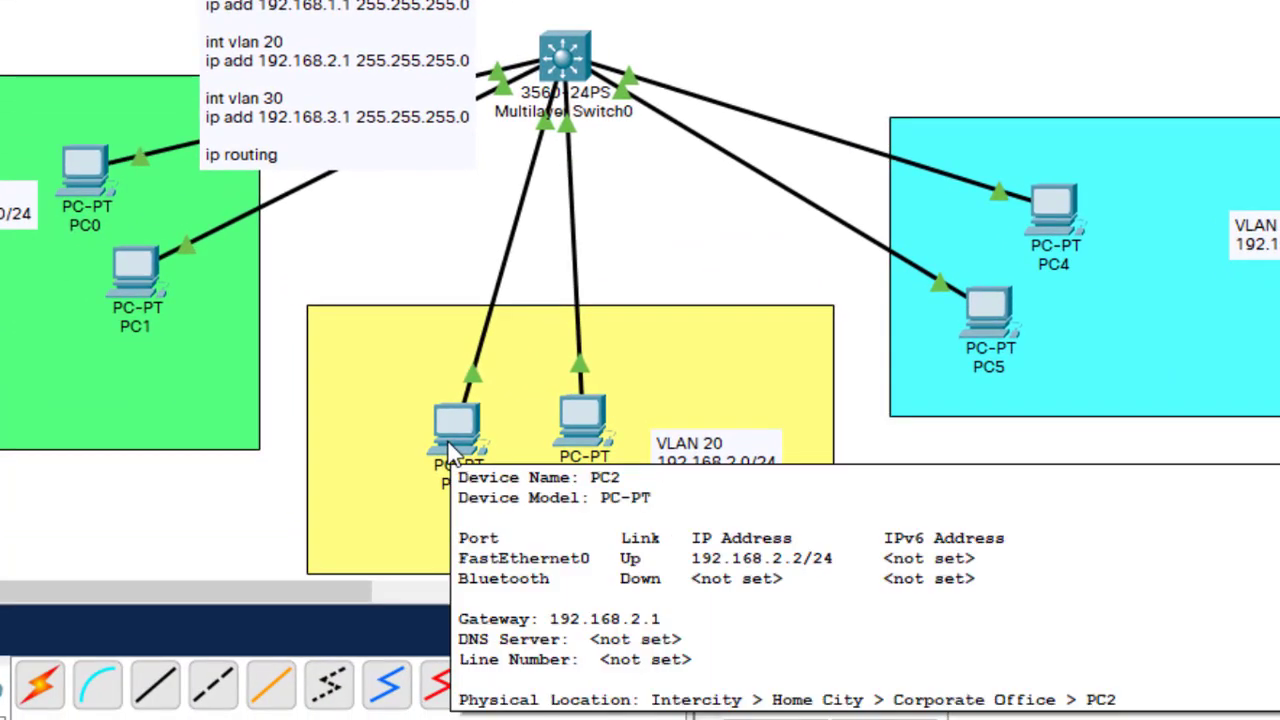
click(122, 279)
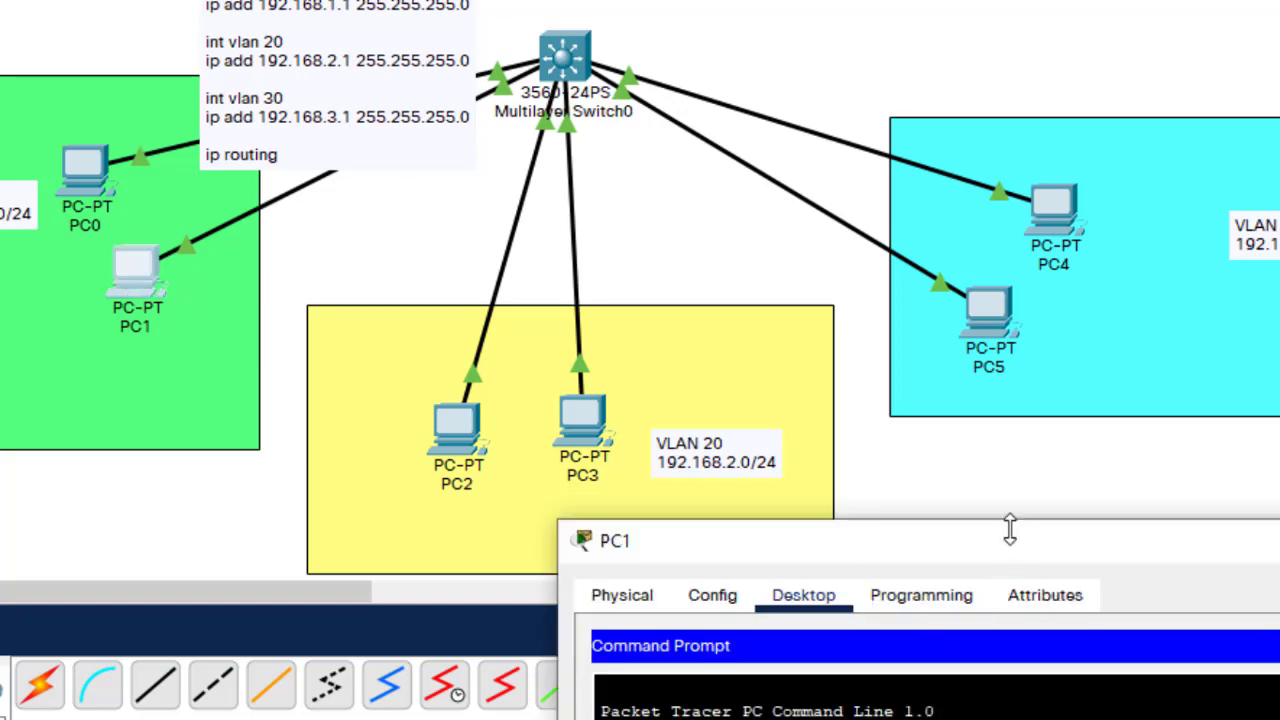
drag(1013, 555, 834, 8)
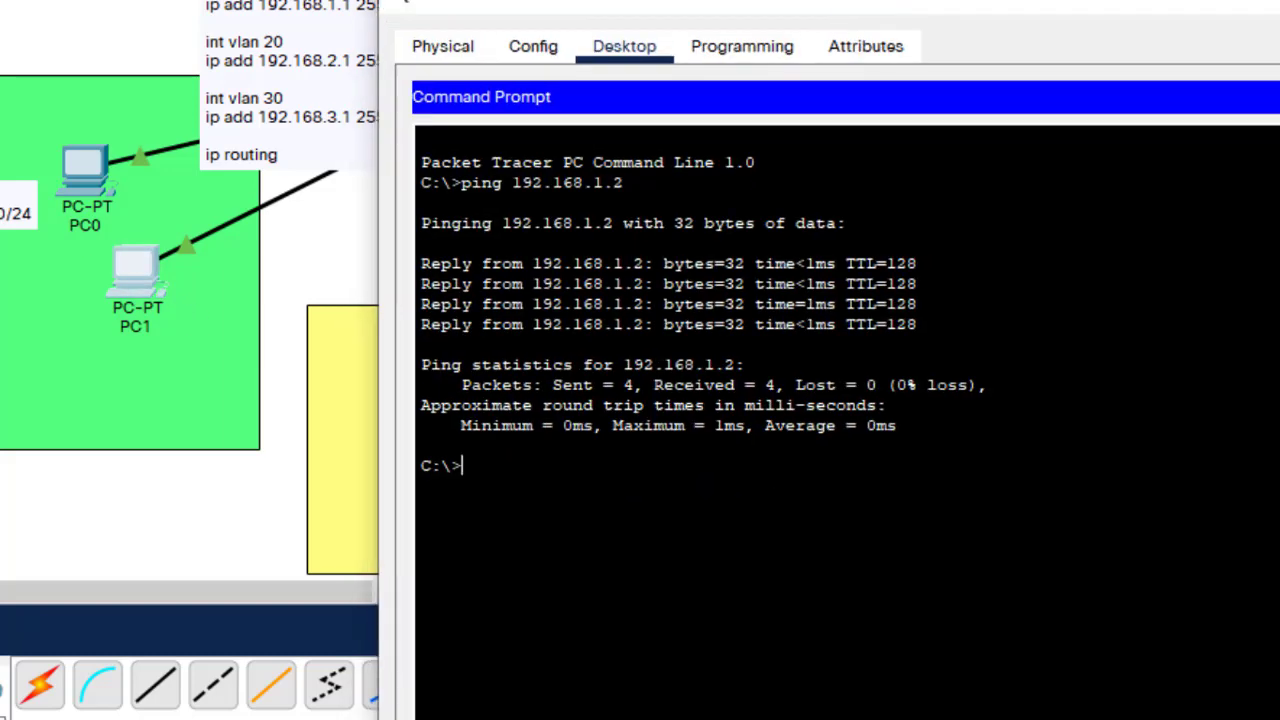
- Ping 192.168.2.2 from PC1 by editing the recalled ping command
key(Up)
key(Left)
key(Left)
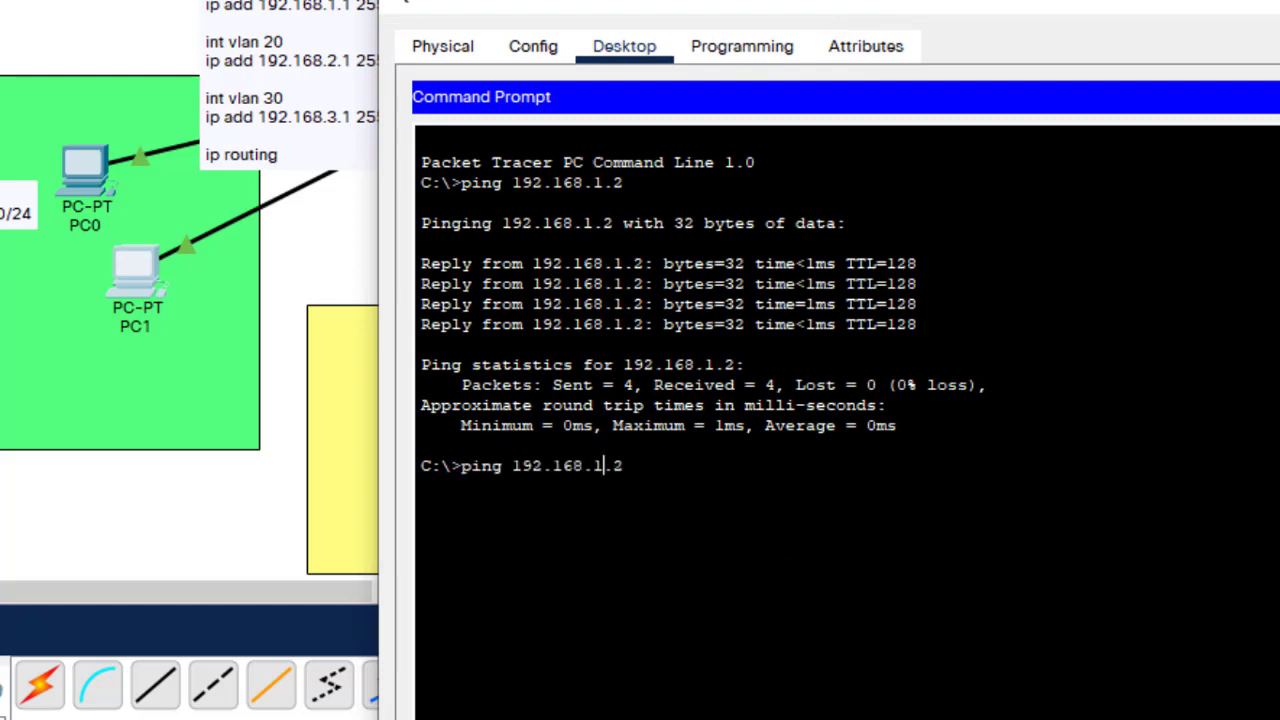
key(BackSpace)
text(2)
key(Return)
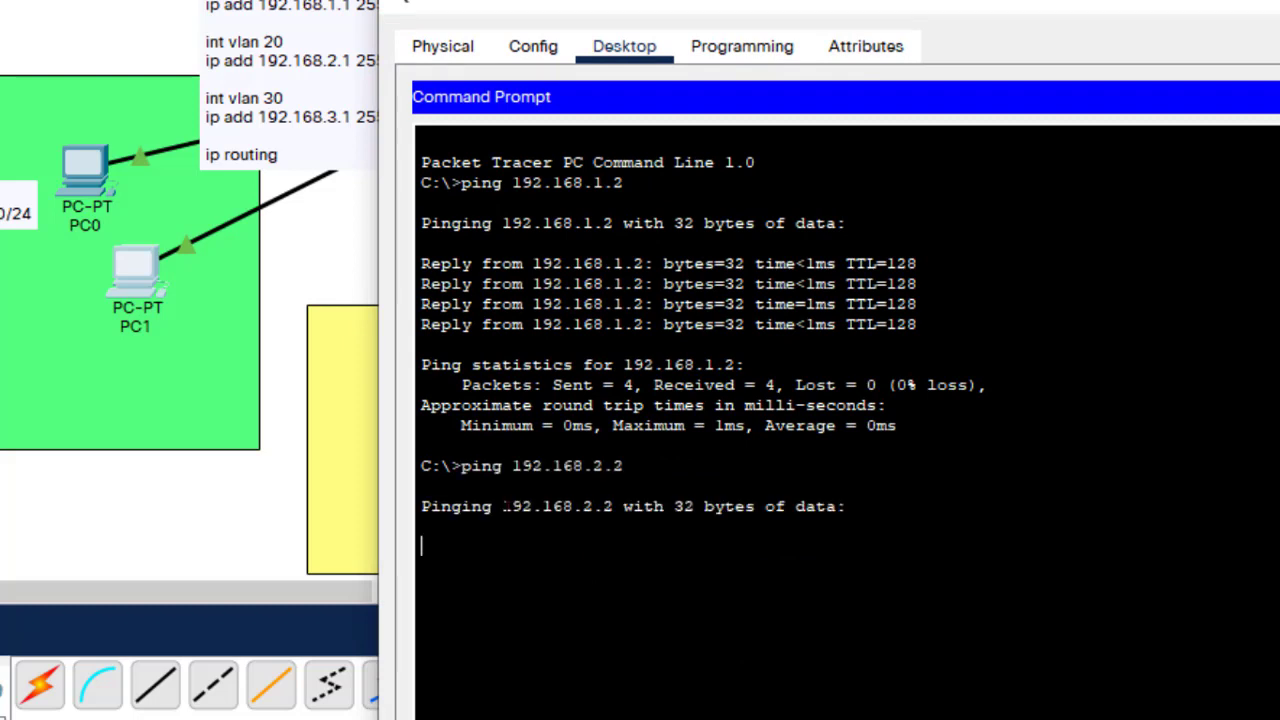
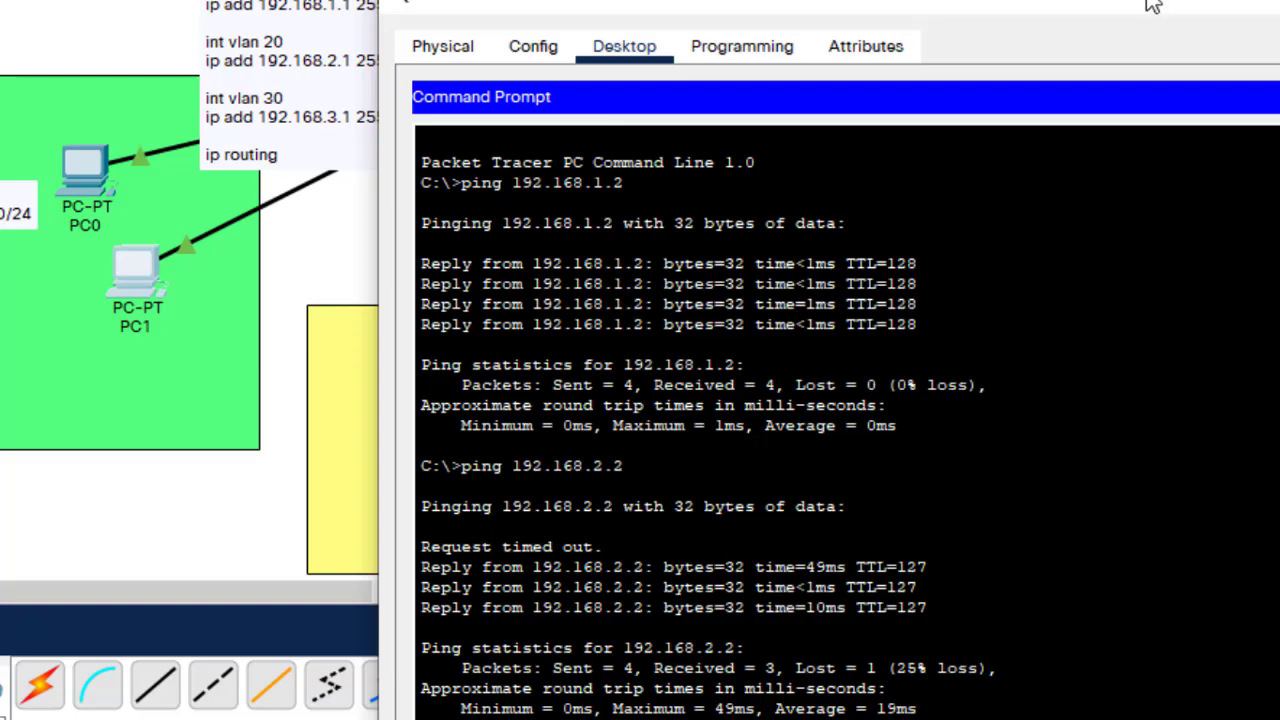
- Ping 192.168.3.2 from PC1 (3 of 4 replies), then close PC1's window
drag(1110, 12, 728, 342)
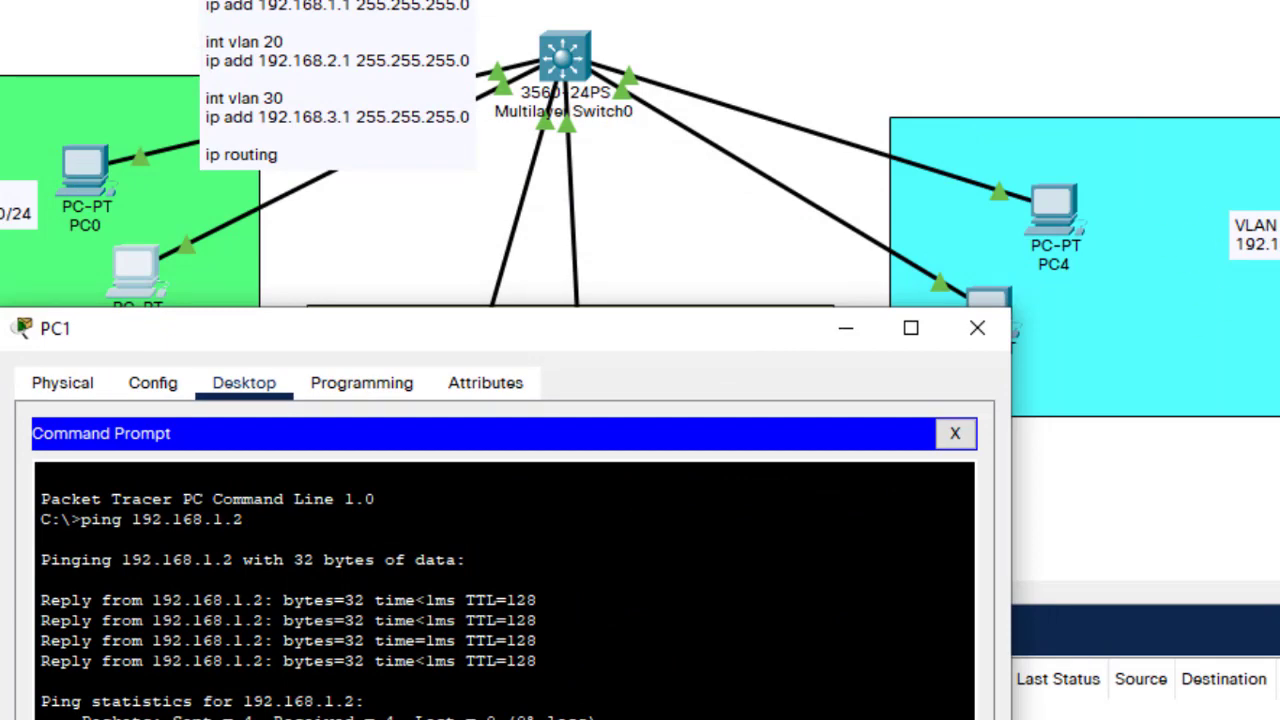
drag(696, 330, 850, 0)
key(Up)
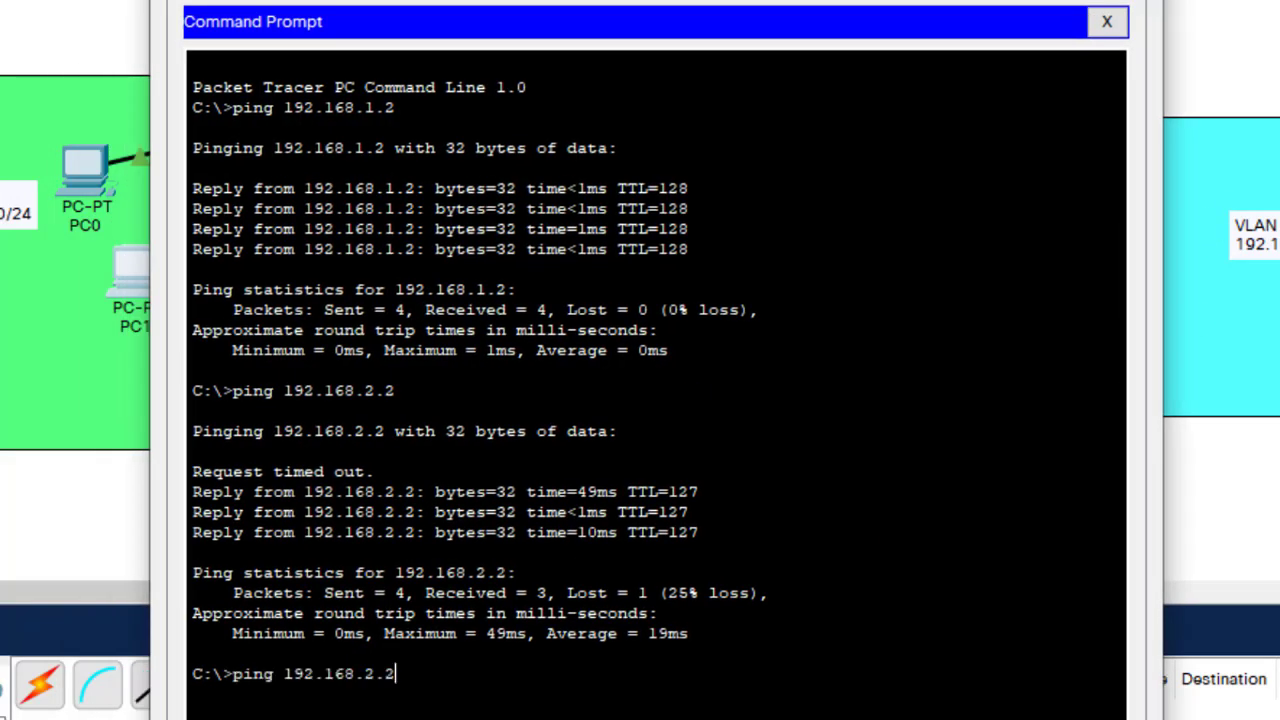
key(Left)
key(Left)
key(BackSpace)
text(3)
key(Return)
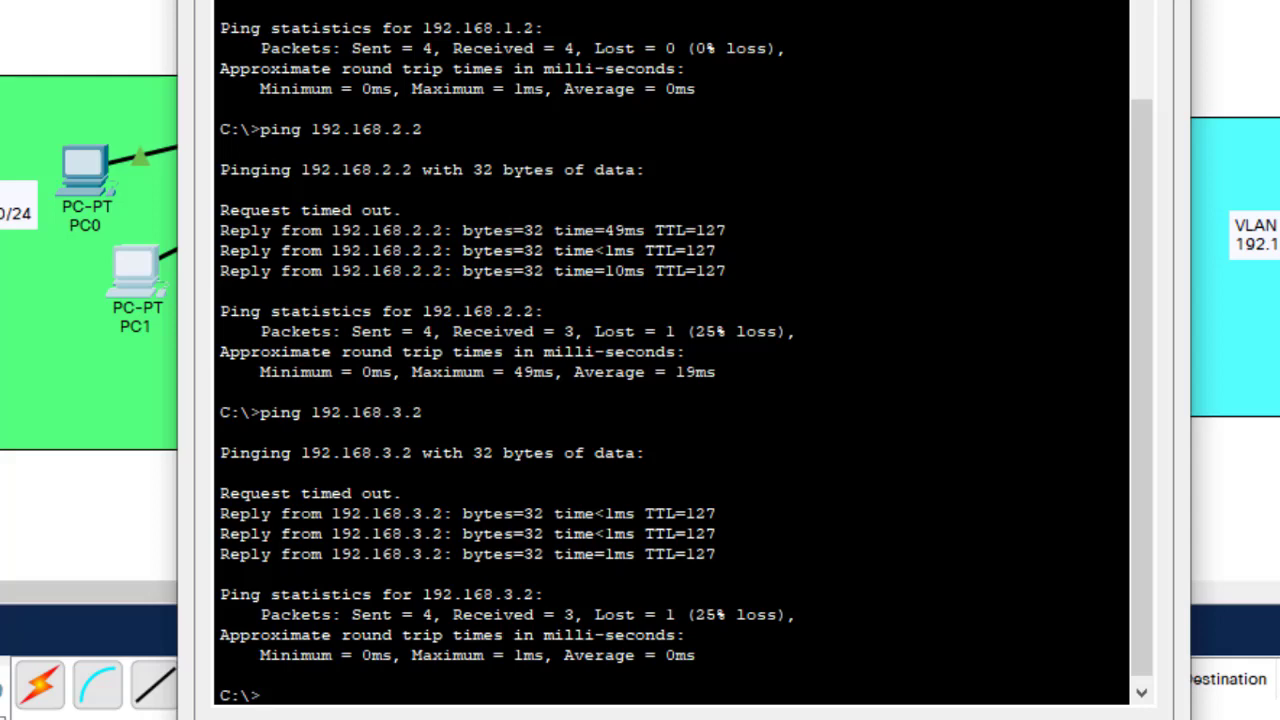
click(960, 3)
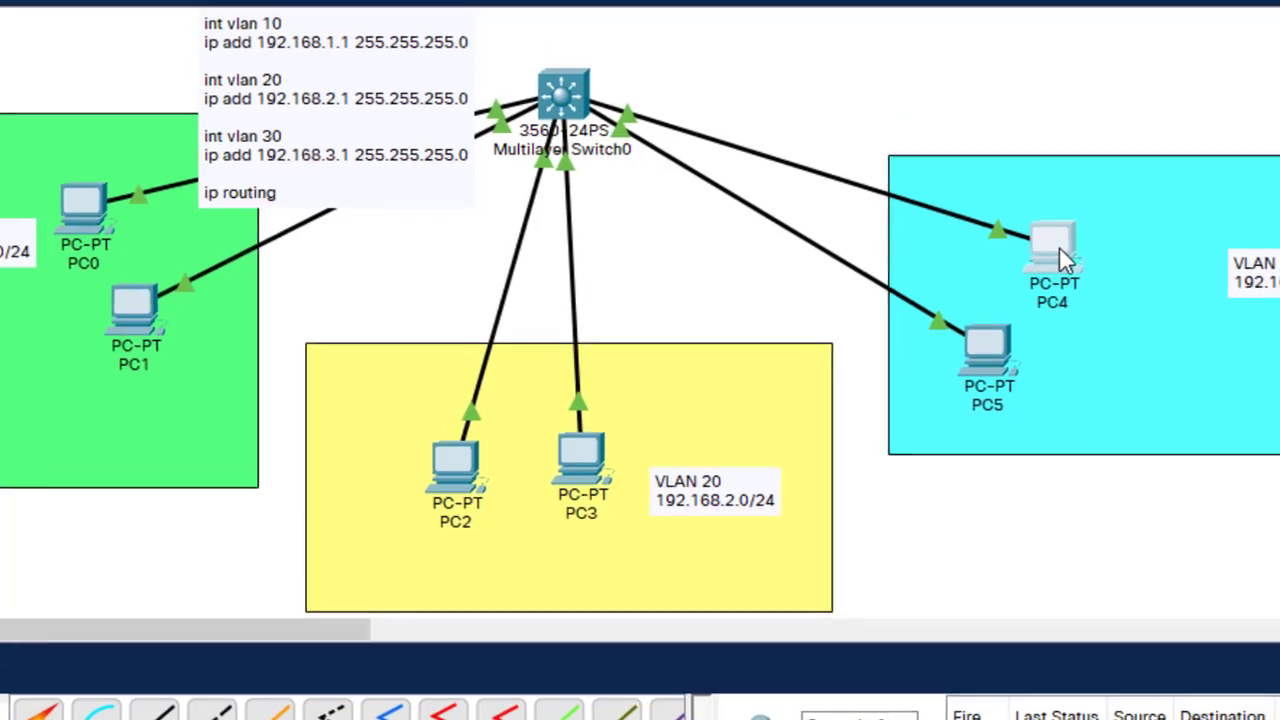
- Open PC4 from the topology to reach its Desktop tools
click(1060, 207)
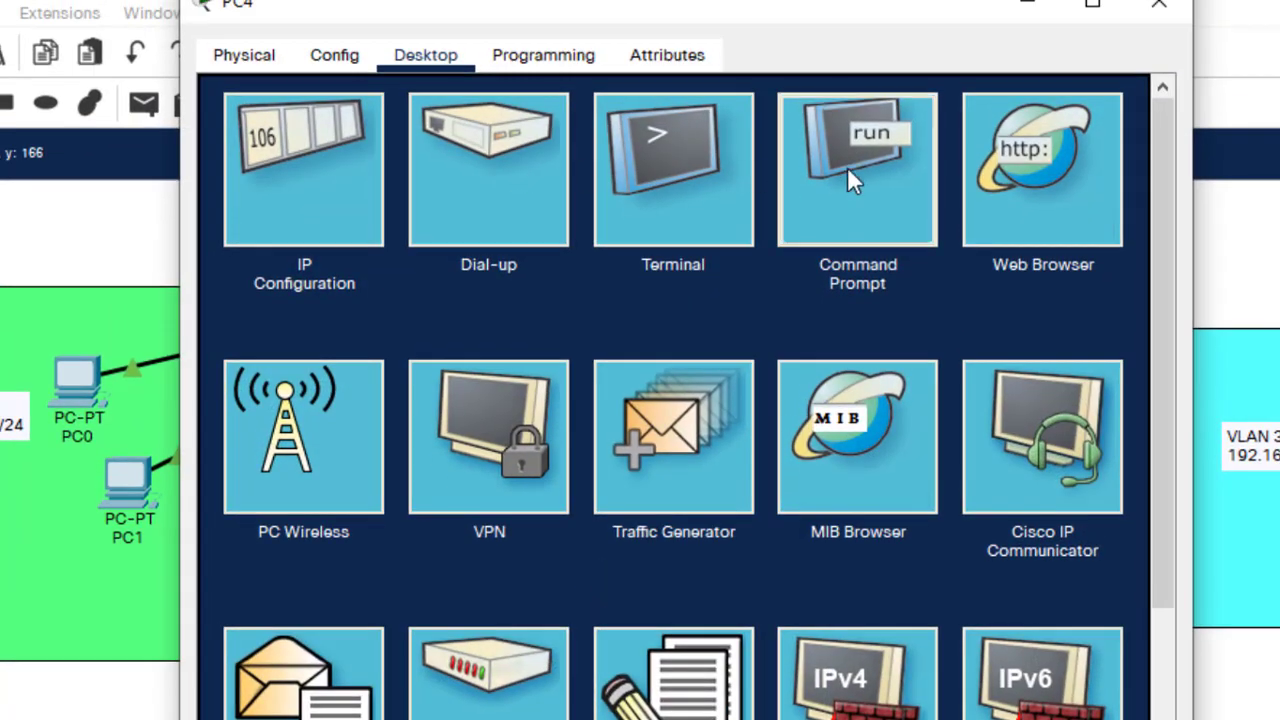
- In PC4's Command Prompt, ping 192.168.1.3 (4 of 4 replies)
click(849, 177)
text(ping)
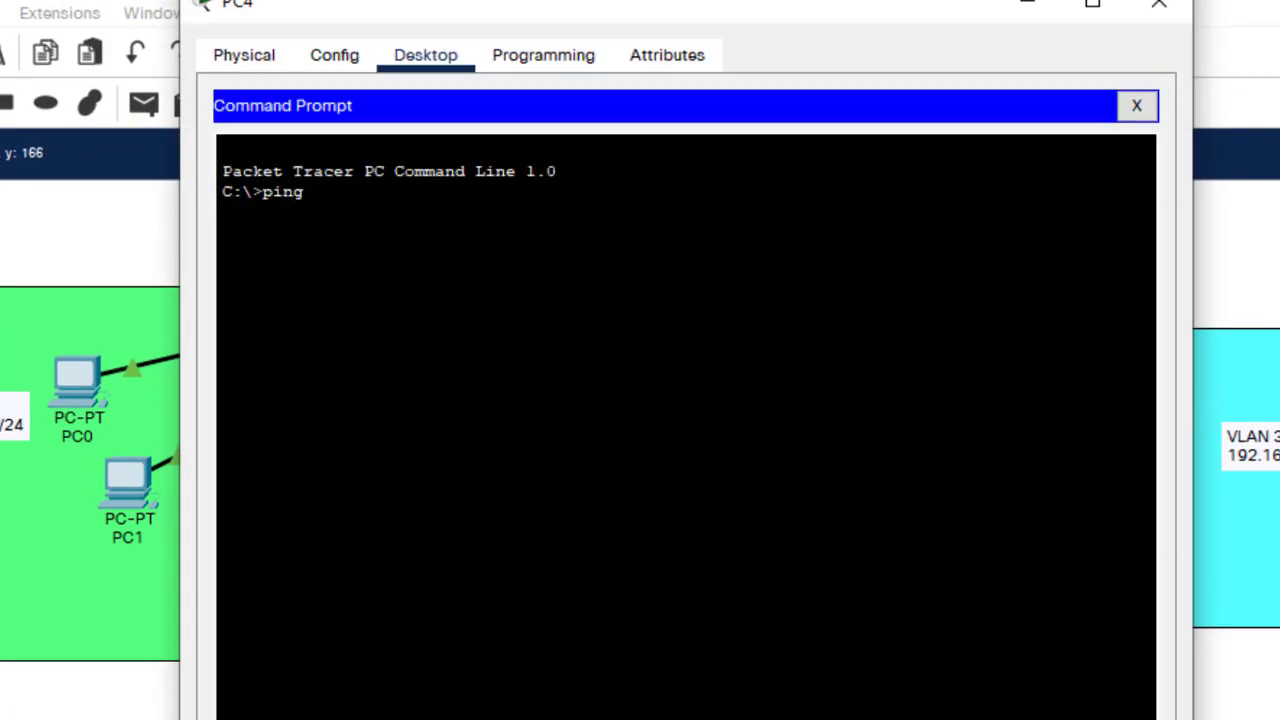
text( 192.168.1.3)
key(Return)
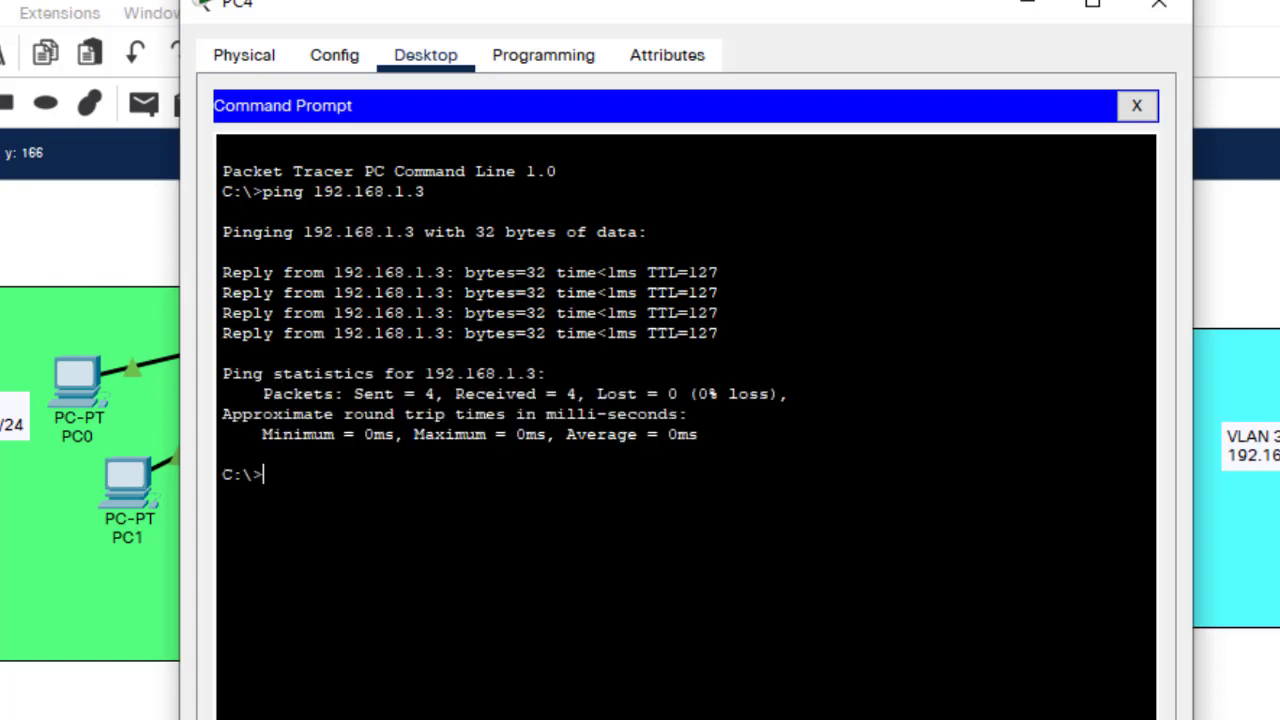
- Ping 192.168.2.3 from PC4 (3 of 4 replies) and close PC4's window
key(Up)
key(Left)
key(Left)
key(Left)
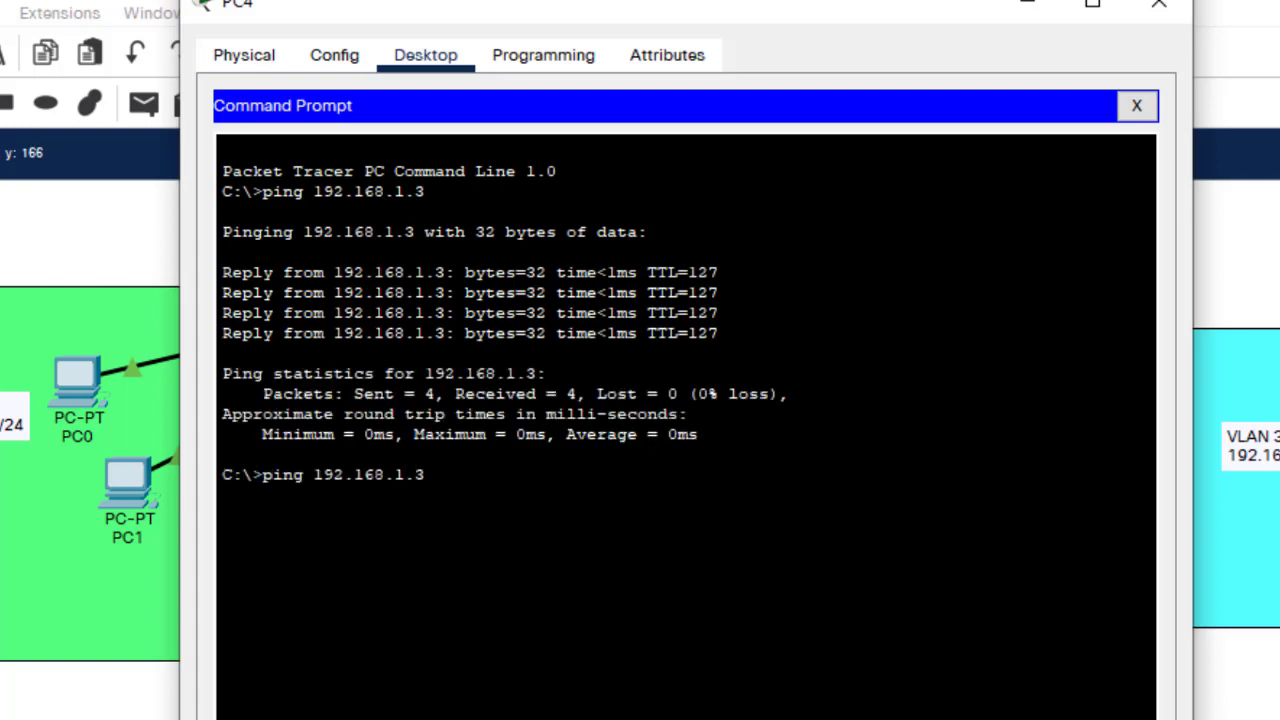
key(Delete)
text(2)
key(Return)
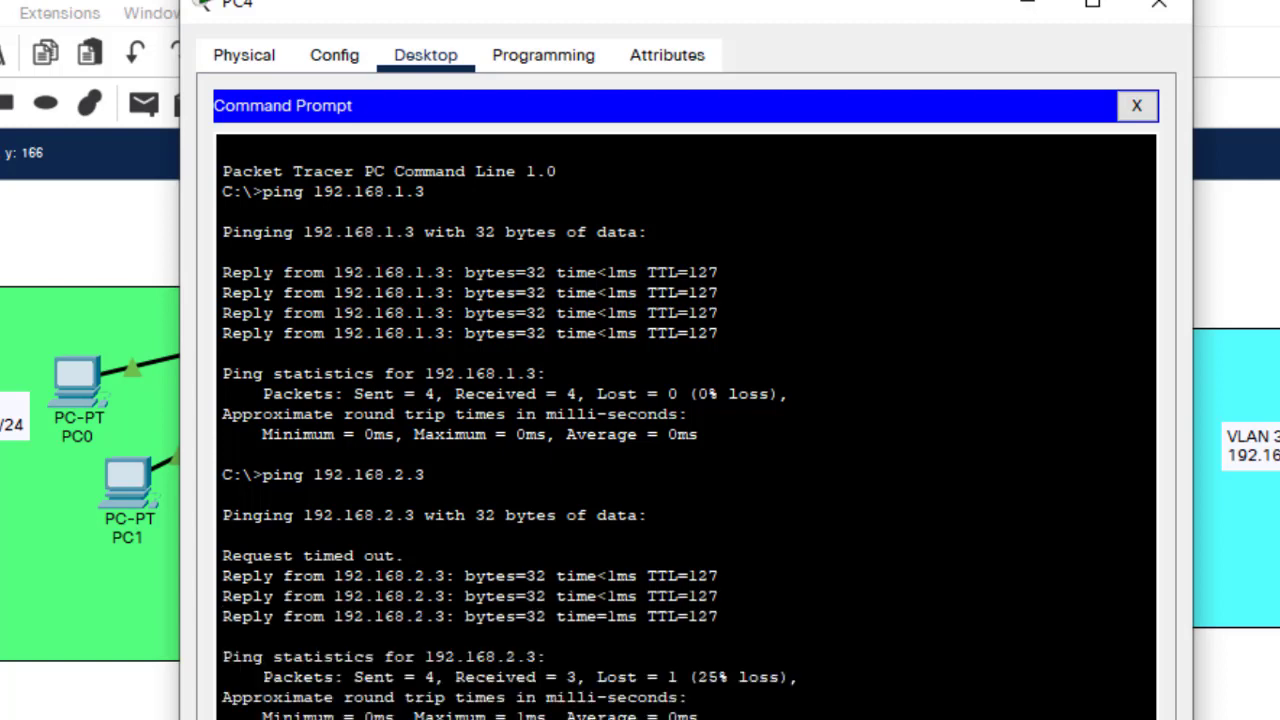
click(1165, 6)
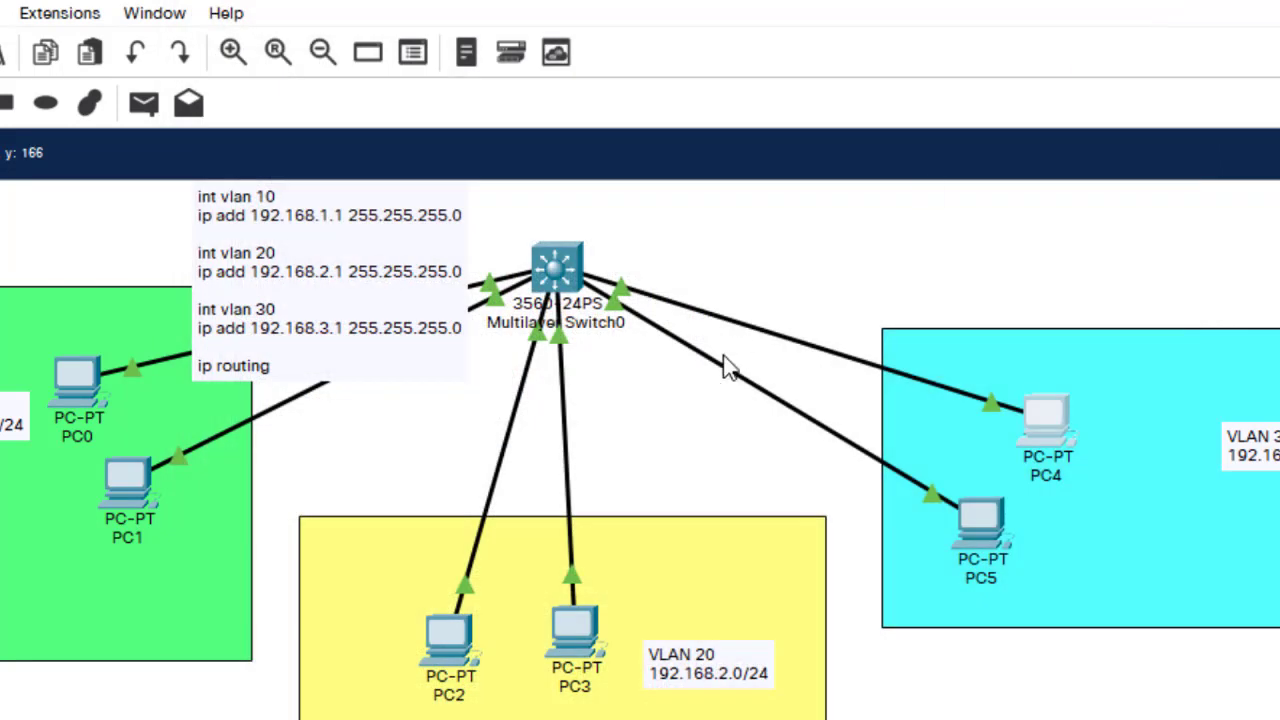